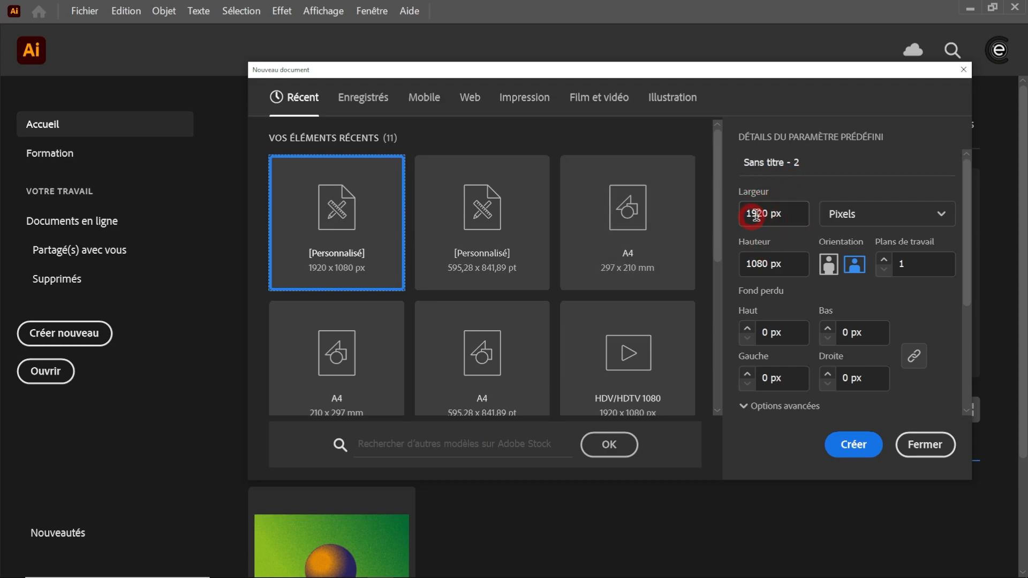
Step: Create a 1920 x 1080 px landscape document in RGB colour (Couleur RVB) with raster effects at Élevée (300 ppp)
left_click(857, 218)
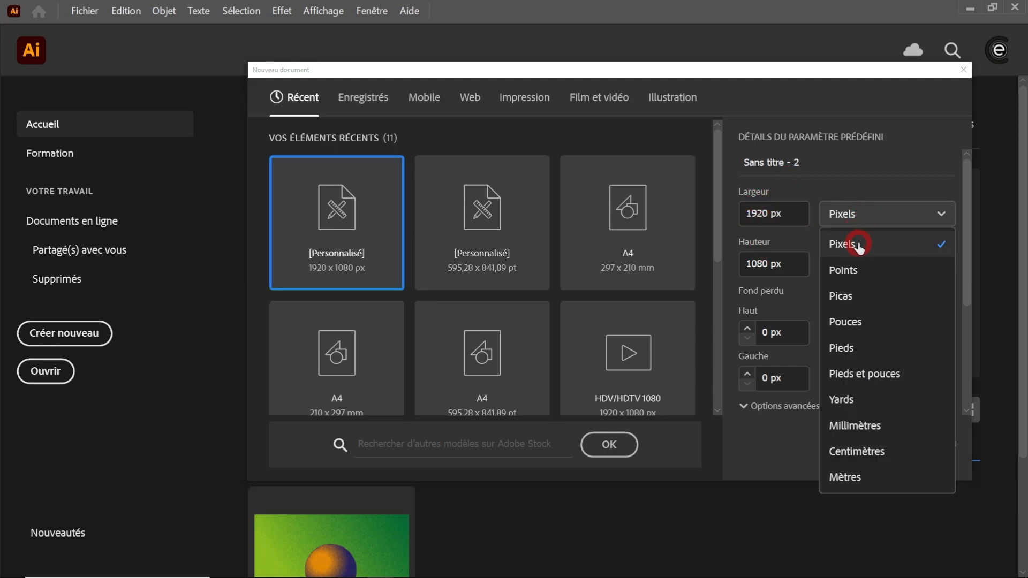
left_click(858, 245)
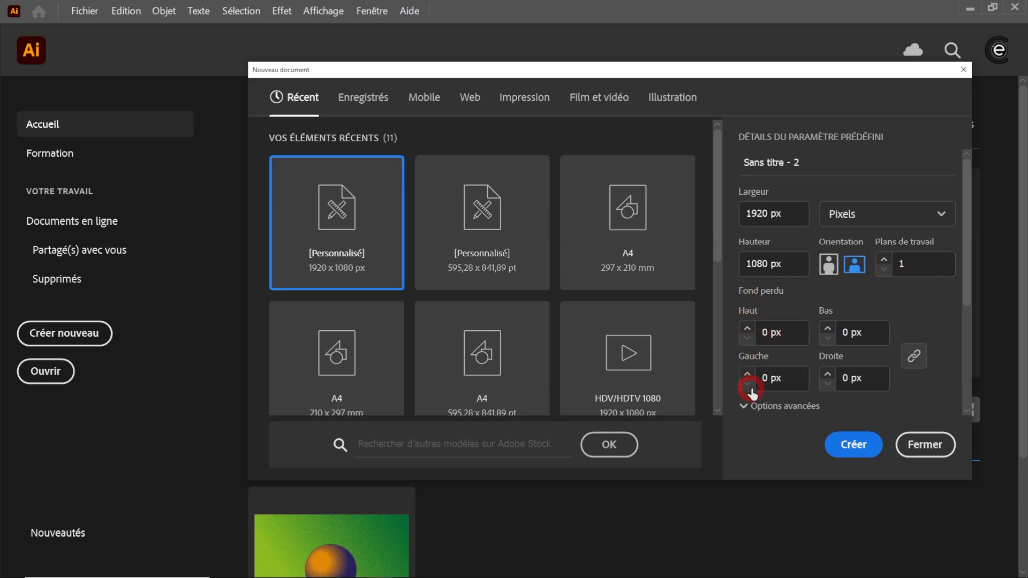
left_click(752, 407)
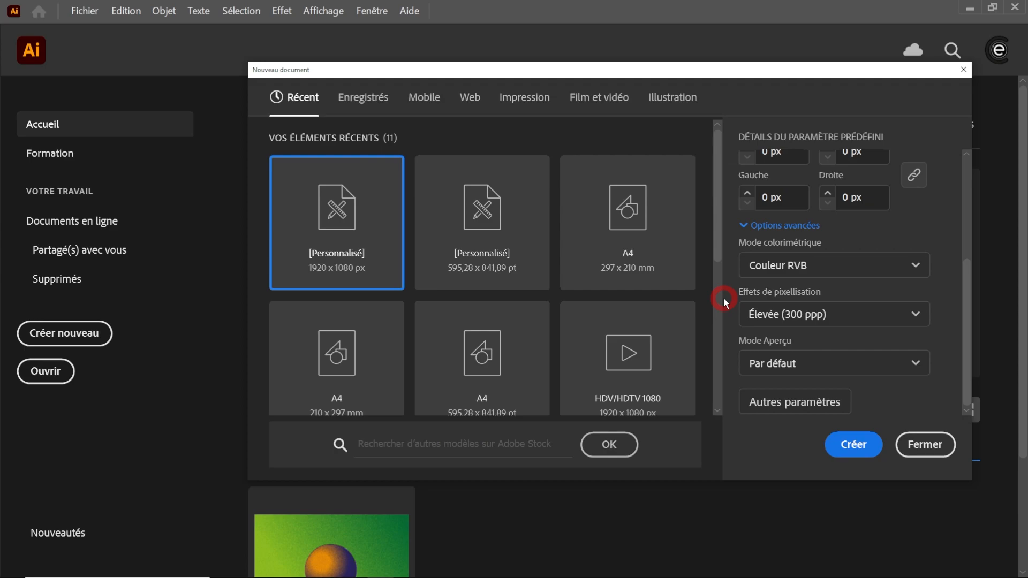
left_click(857, 445)
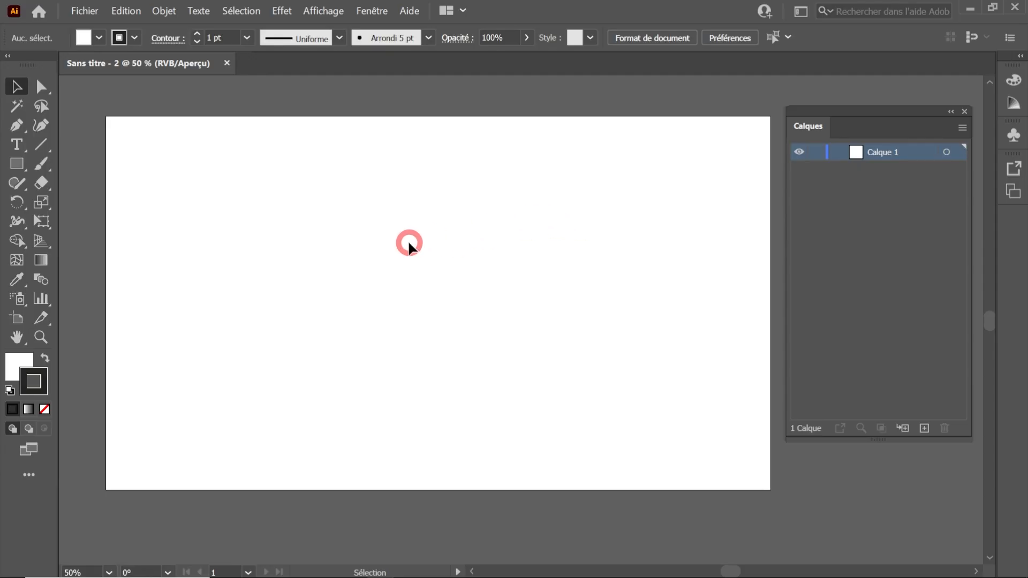
Step: Import Tite au but_traits.jpg with the Lier option off and place it on the artboard at about the artboard's height
left_click(84, 11)
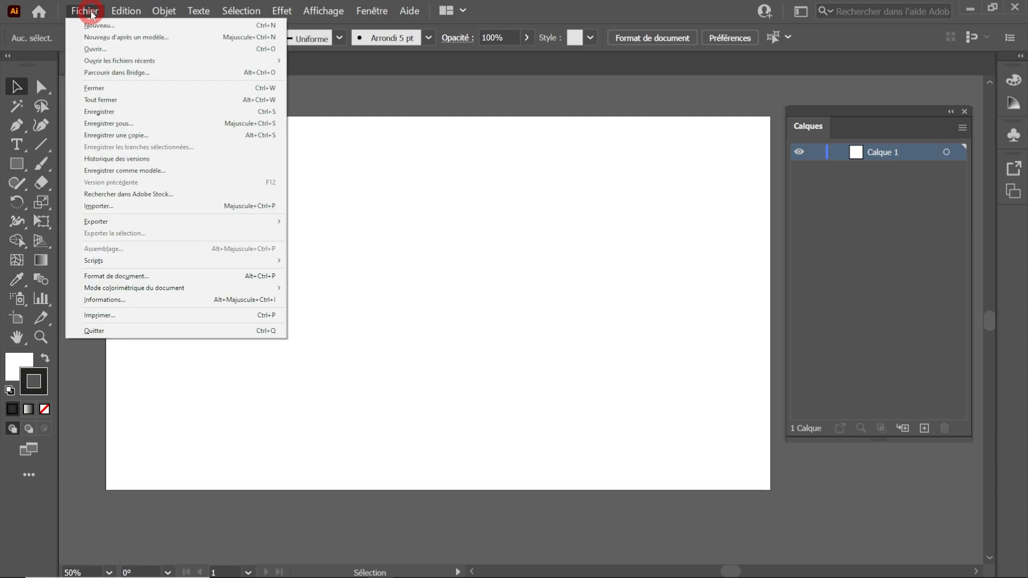
left_click(116, 207)
left_click(466, 98)
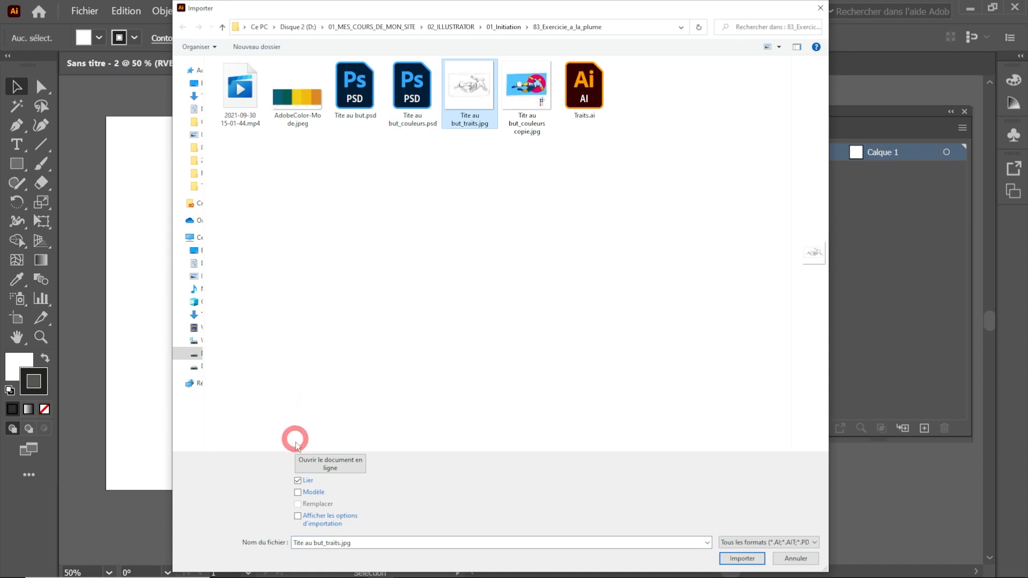
left_click(298, 480)
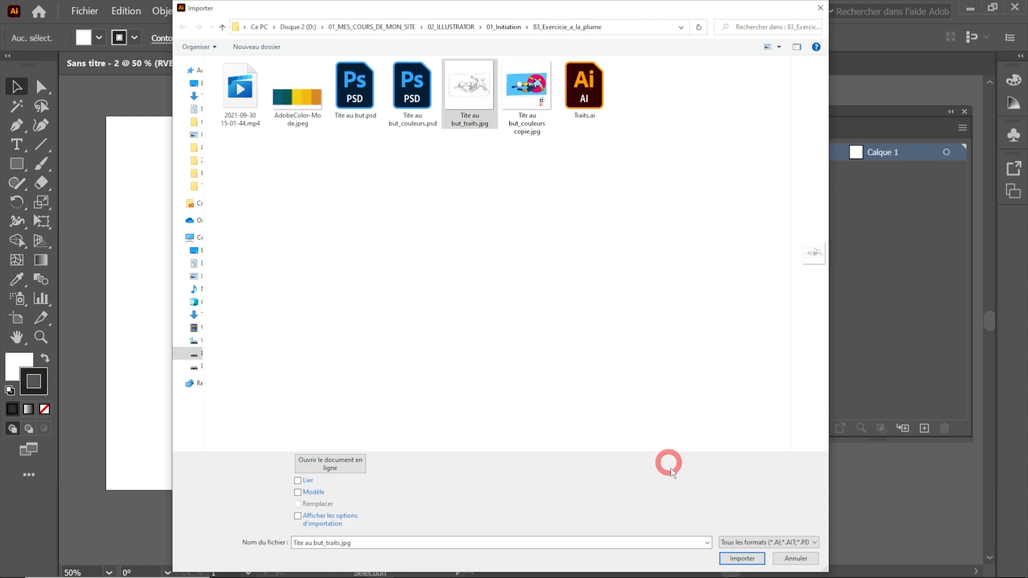
left_click(742, 558)
left_click_drag(189, 117, 584, 491)
scroll(541, 381, "down", 2)
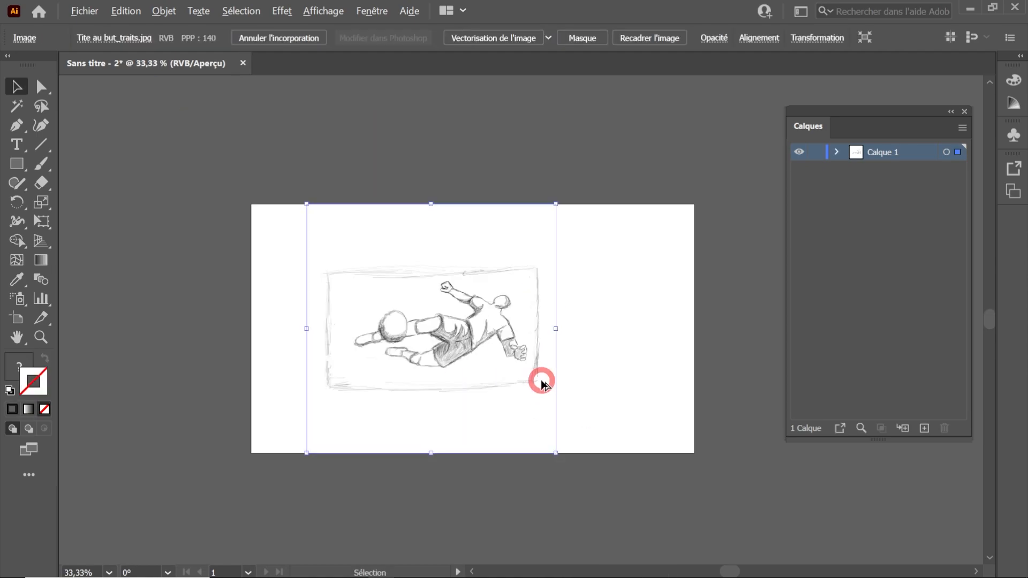
Step: Enlarge and reposition the imported sketch so that its hand-drawn frame fits the artboard edges
mouse_move(510, 347)
left_mouse_down()
mouse_move(486, 346)
mouse_move(484, 368)
mouse_move(498, 358)
left_mouse_up()
left_click_drag(521, 320, 702, 224)
left_click_drag(398, 449, 376, 466)
left_click_drag(617, 226, 633, 211)
left_click_drag(579, 326, 582, 342)
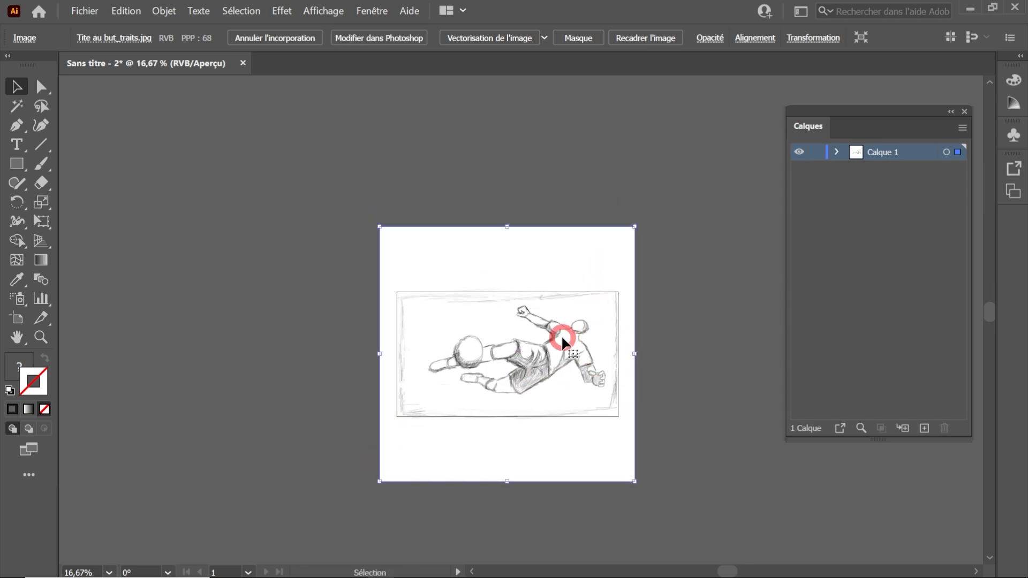
key("ctrl+plus")
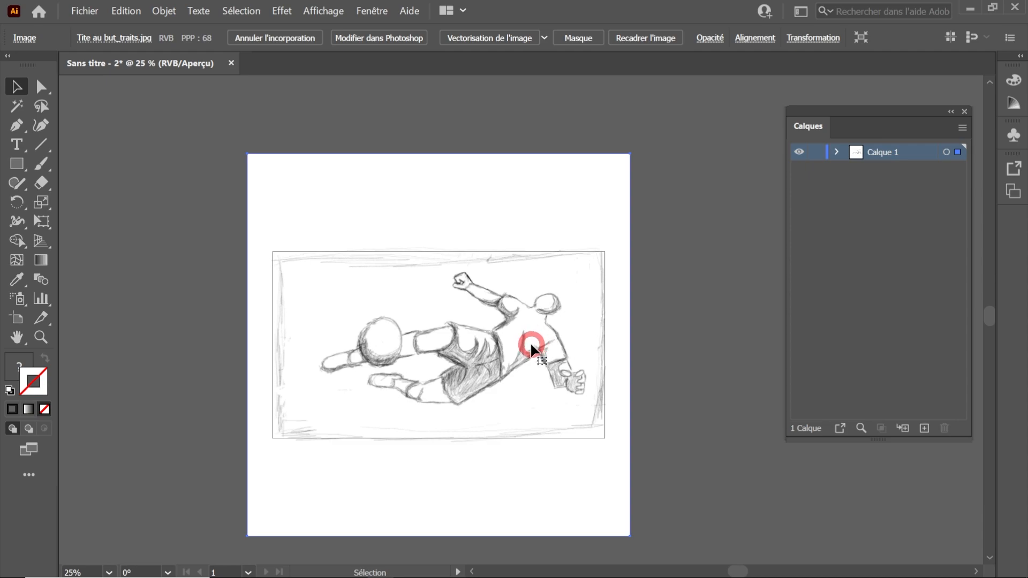
key("ctrl+plus")
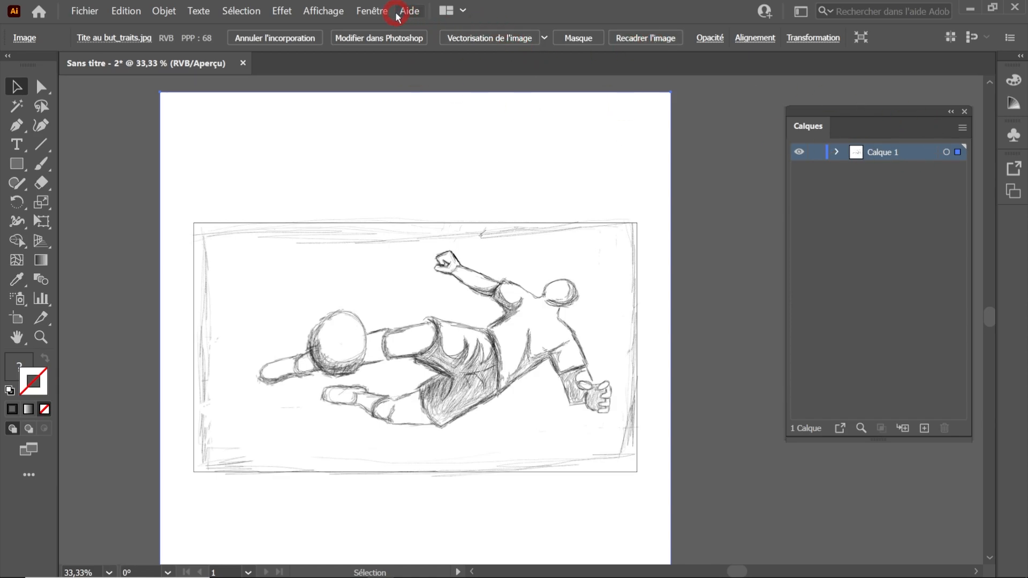
left_click(368, 12)
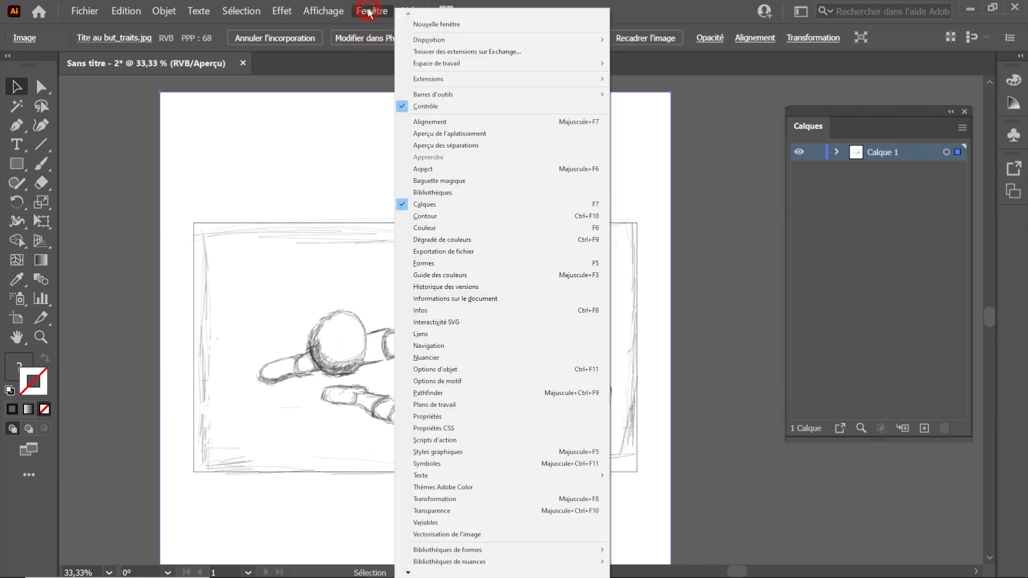
key("Escape")
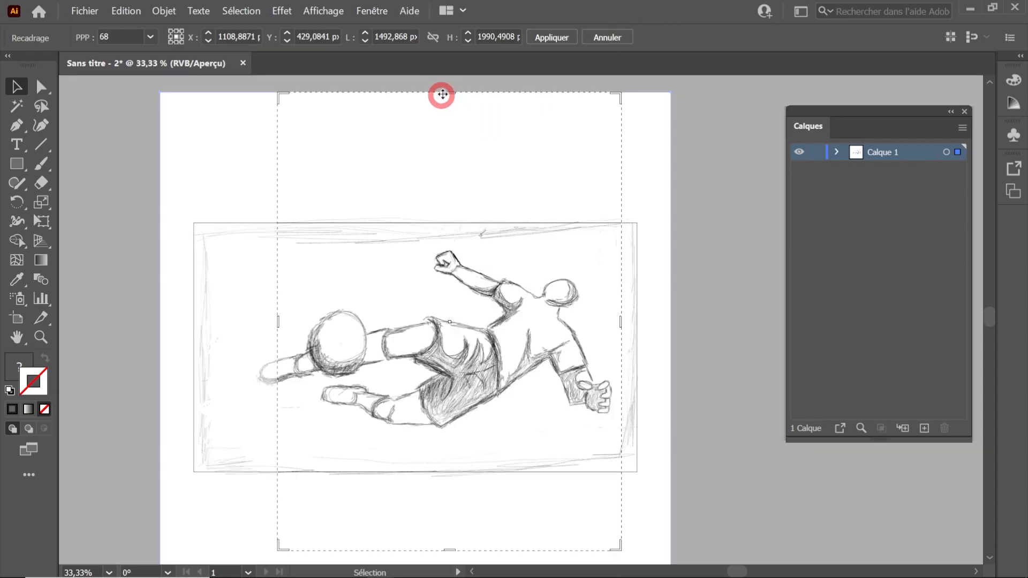
Step: Crop the sketch image to the artboard edges on all four sides, apply the crop and deselect the image
left_click_drag(449, 91, 449, 222)
left_click_drag(278, 383, 195, 381)
key("space")
left_click_drag(343, 412, 353, 315)
left_click_drag(416, 454, 418, 374)
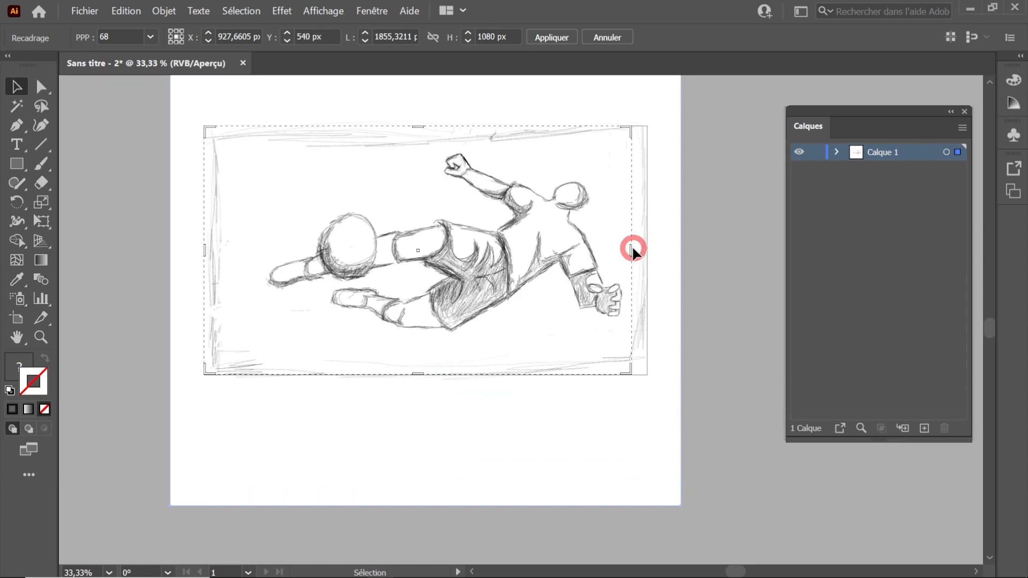
left_click_drag(632, 248, 647, 246)
key("space")
left_click_drag(556, 230, 544, 326)
left_click(555, 42)
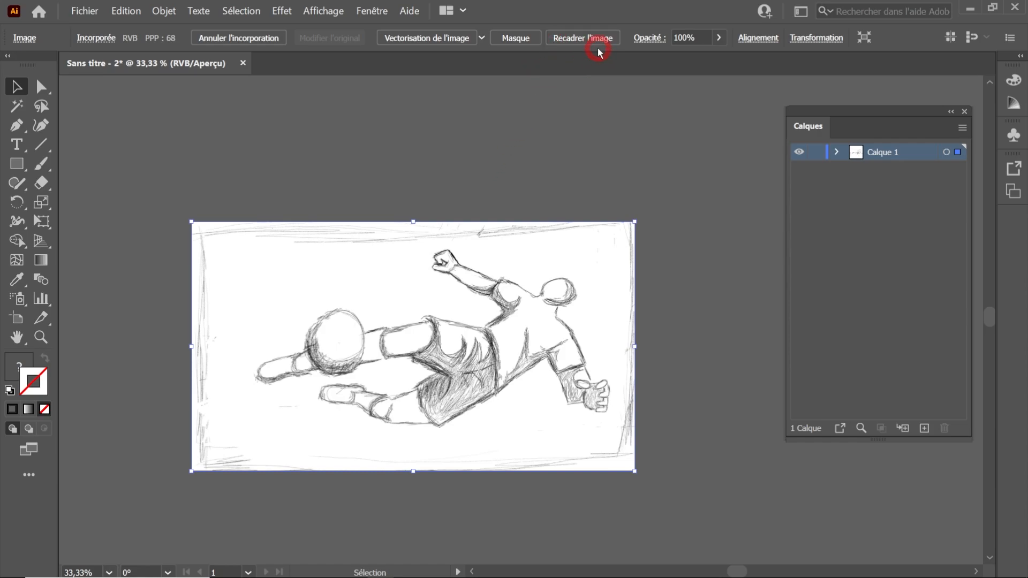
left_click(478, 155)
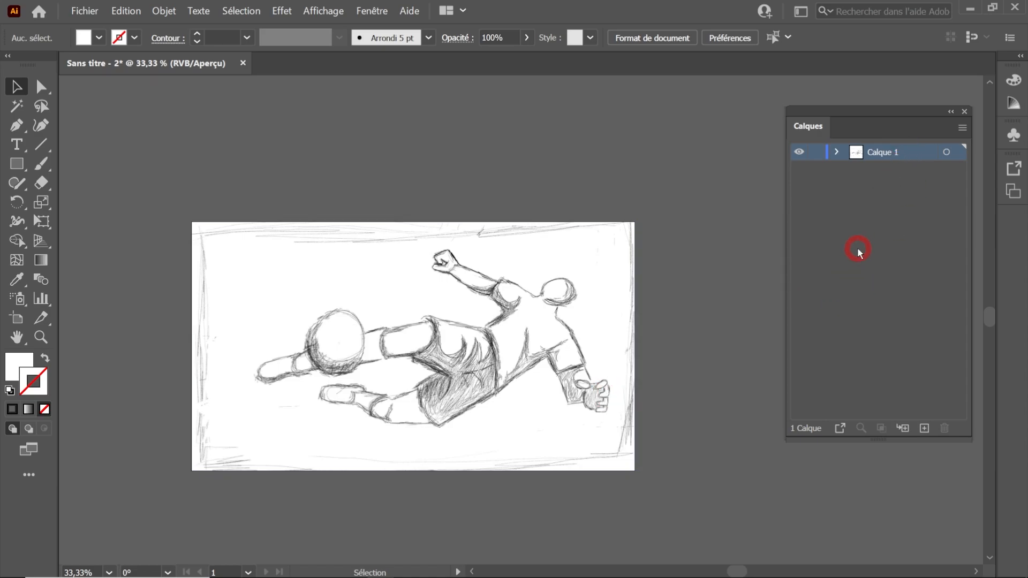
Step: Turn Calque 1 into a template layer (Modèle) in its layer options
double_click(916, 153)
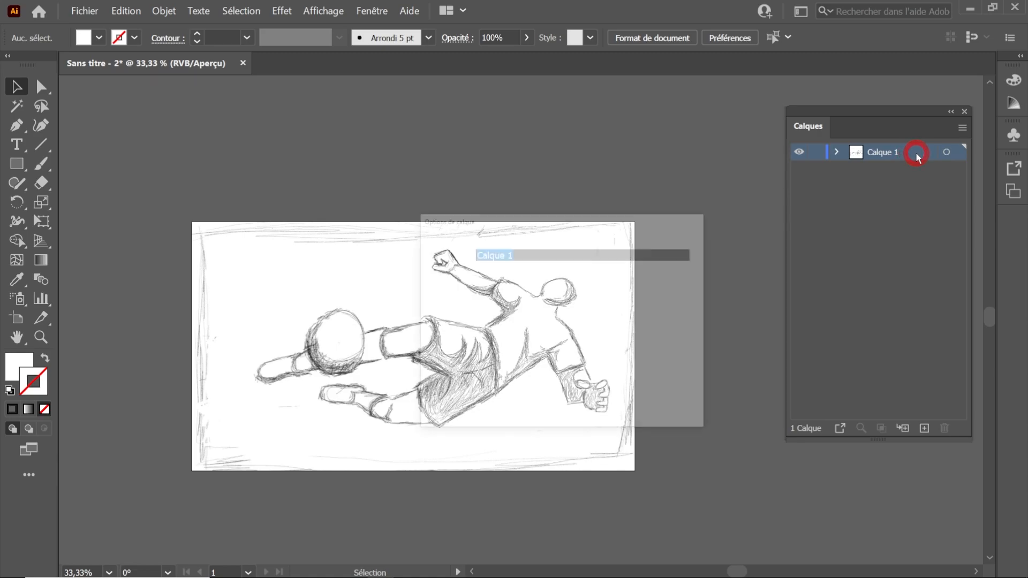
left_click(476, 320)
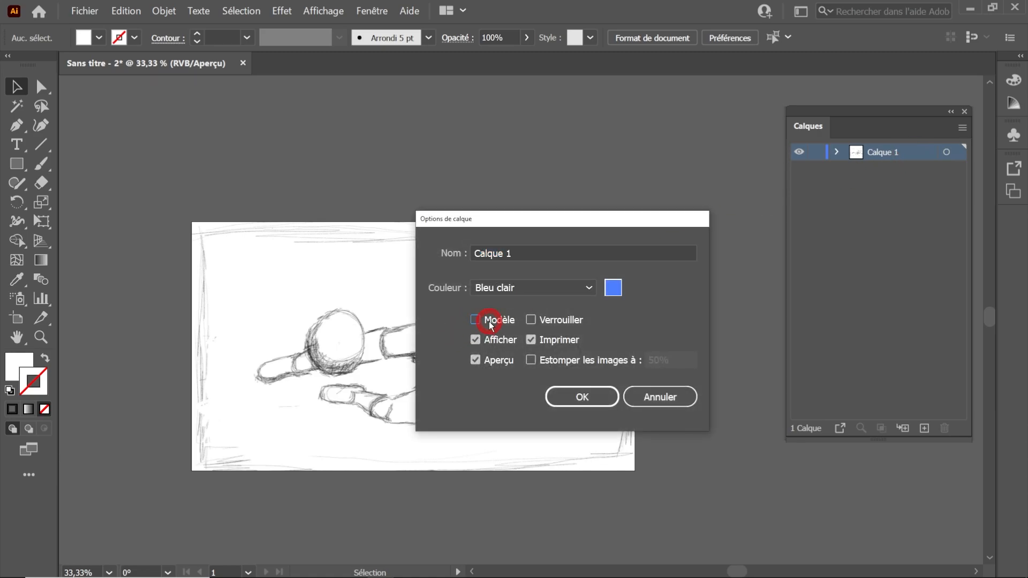
left_click(582, 397)
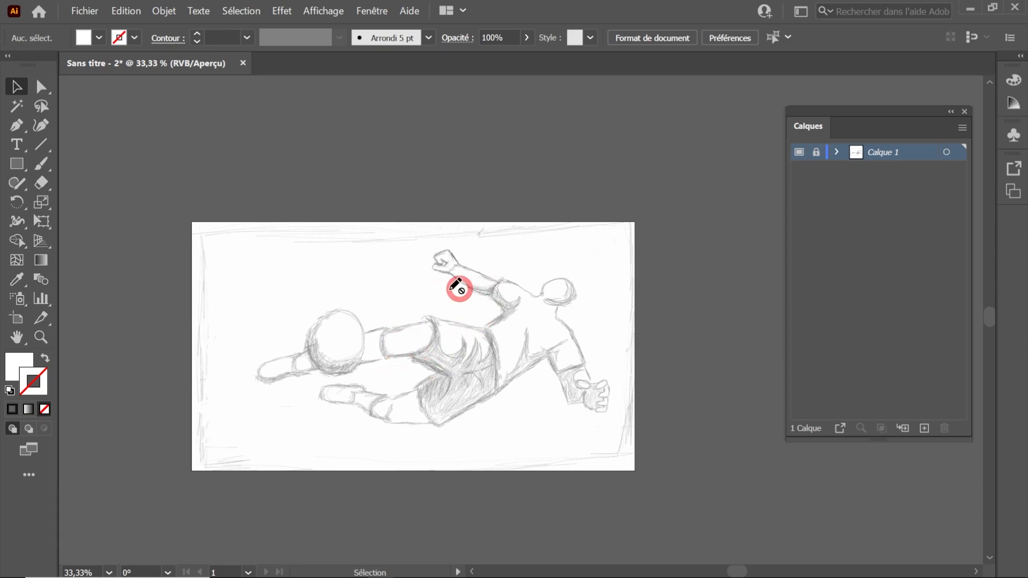
Step: Create a new layer above the template layer and name it Formes
left_click(925, 429)
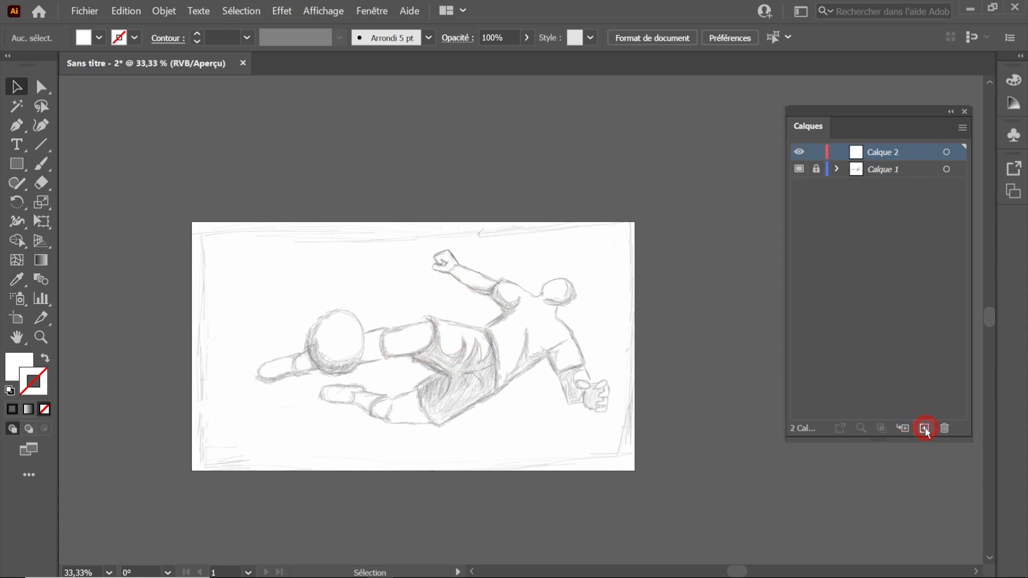
double_click(885, 153)
type("Formes")
key("Return")
Step: Select the Pen tool, restore the default fill and stroke, and set the fill to none, keeping a 1 pt black stroke
left_click(17, 125)
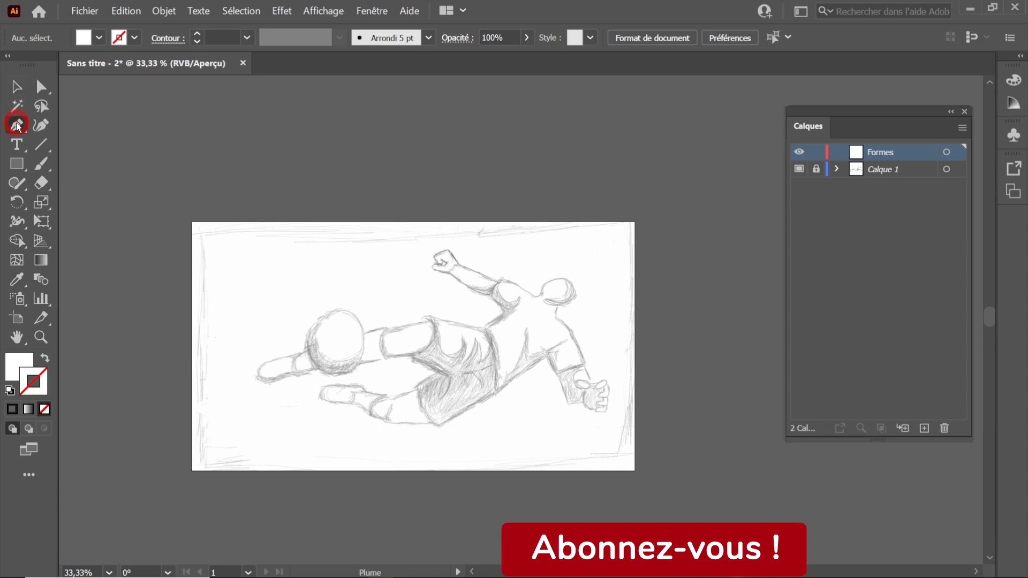
left_click(31, 362)
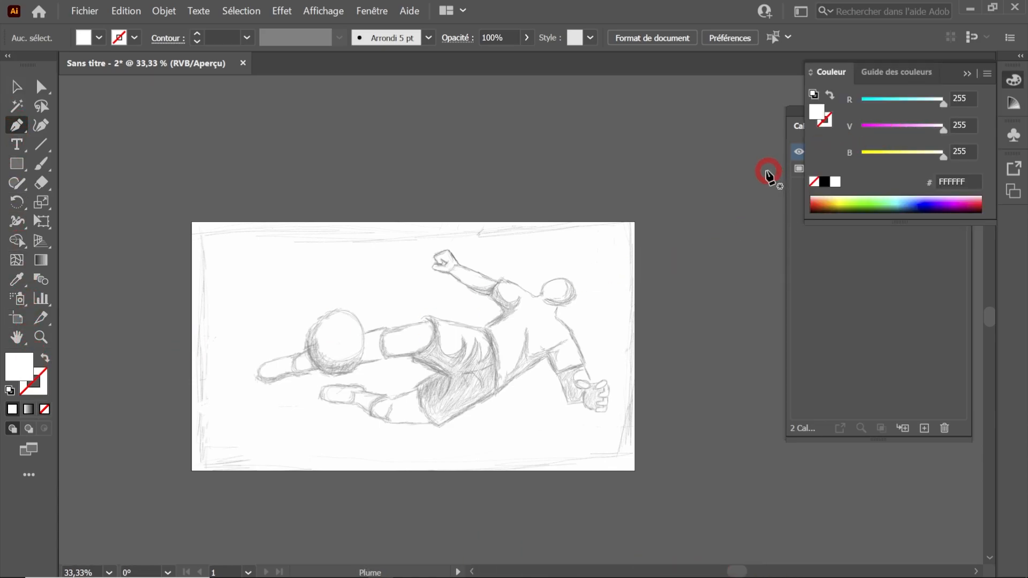
left_click(967, 73)
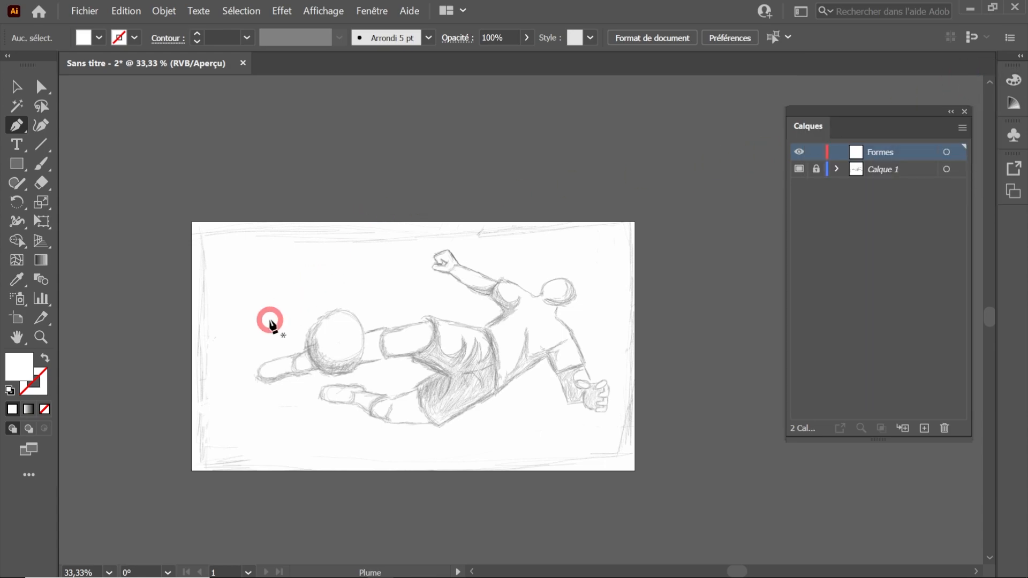
key("d")
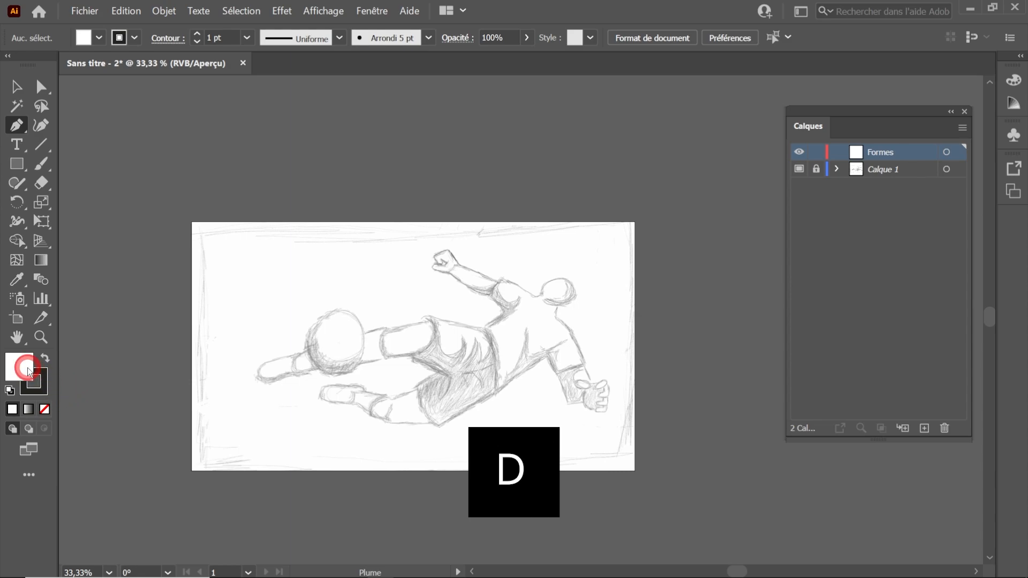
left_click(45, 410)
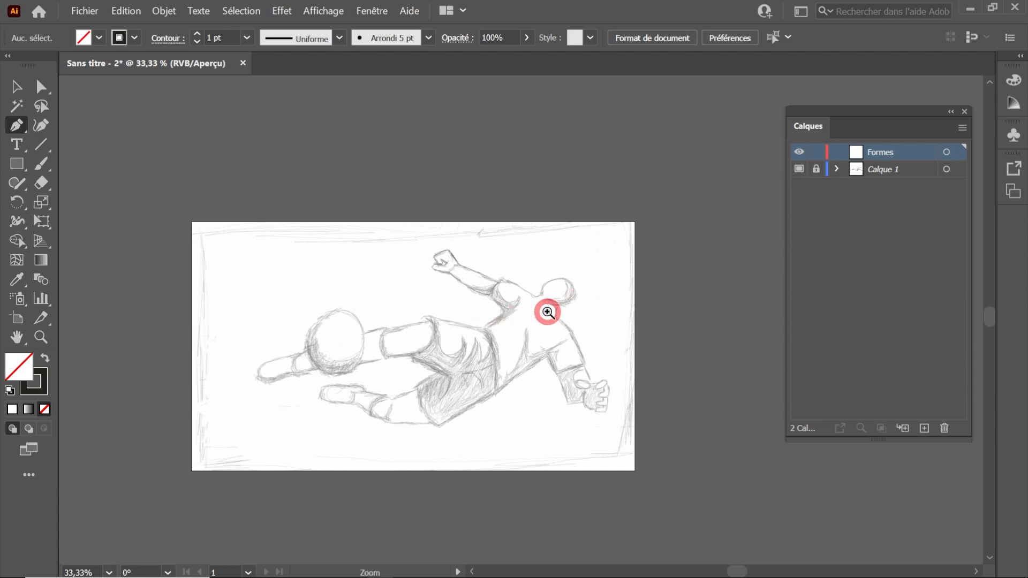
scroll(545, 308, "up", 4)
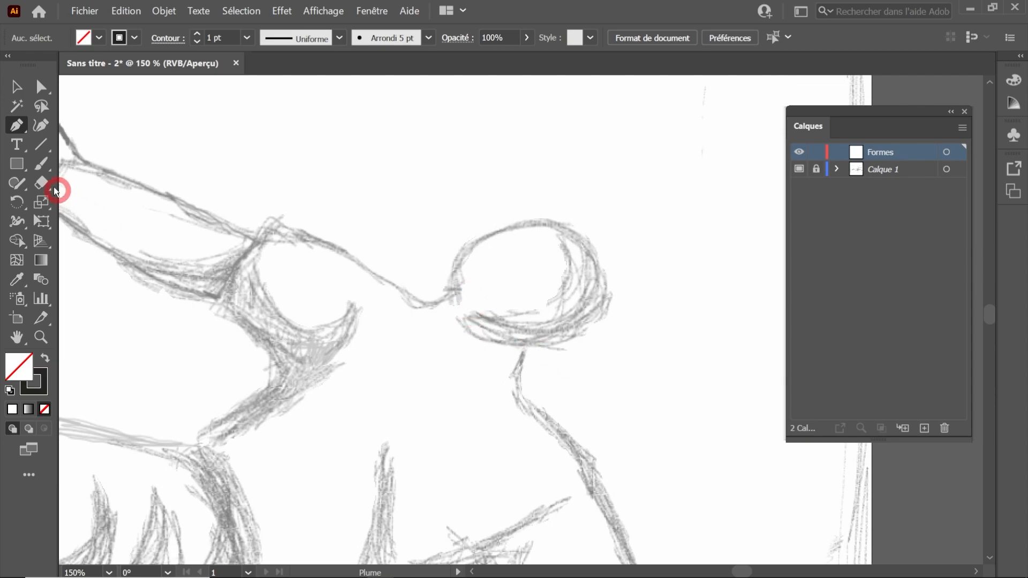
left_click_drag(20, 163, 104, 208)
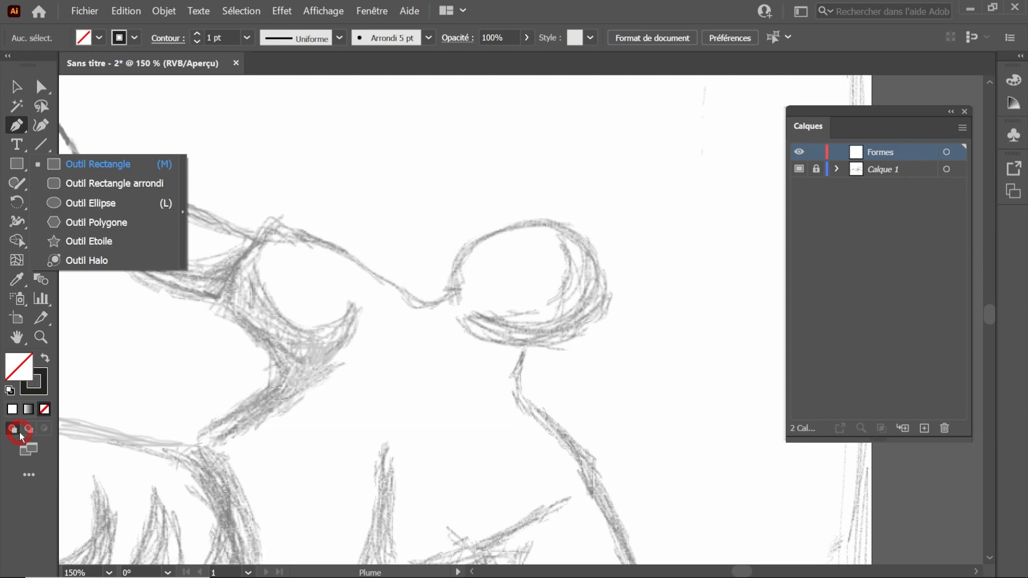
left_click(376, 11)
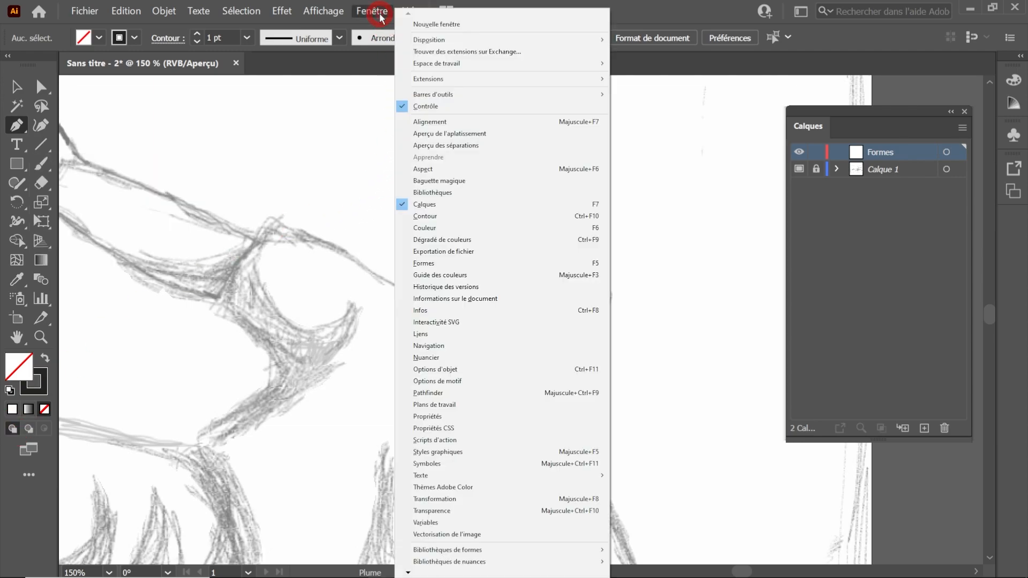
mouse_move(443, 94)
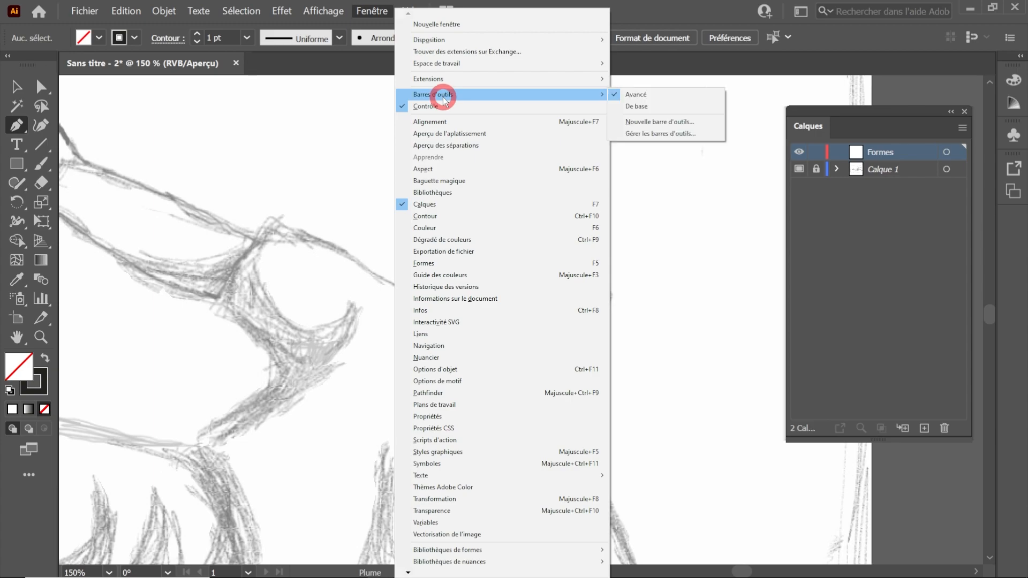
left_click(666, 99)
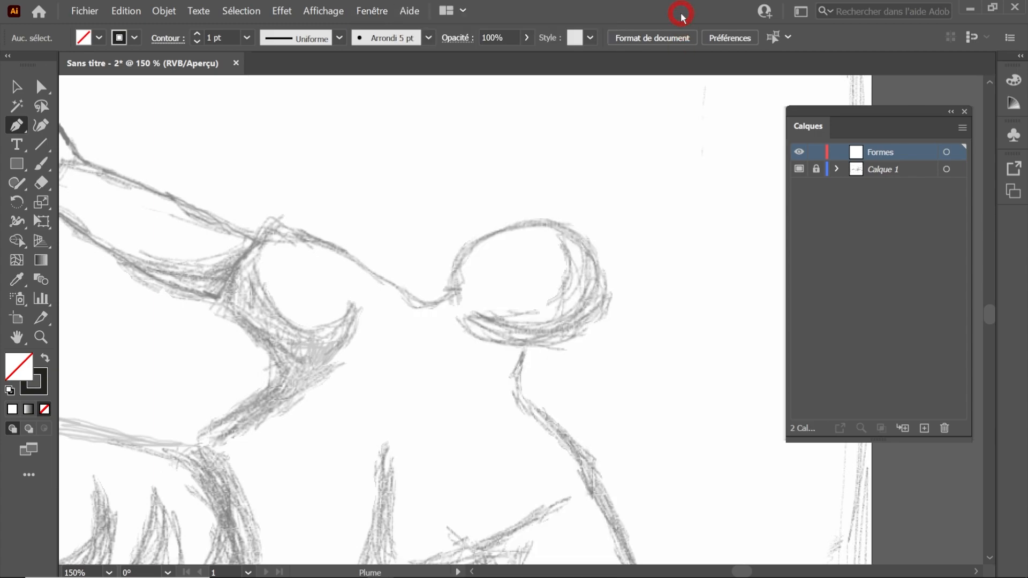
Step: Draw an ellipse over the player's head in the sketch, return to the Pen tool and deselect the ellipse
left_click(21, 165)
left_click(89, 204)
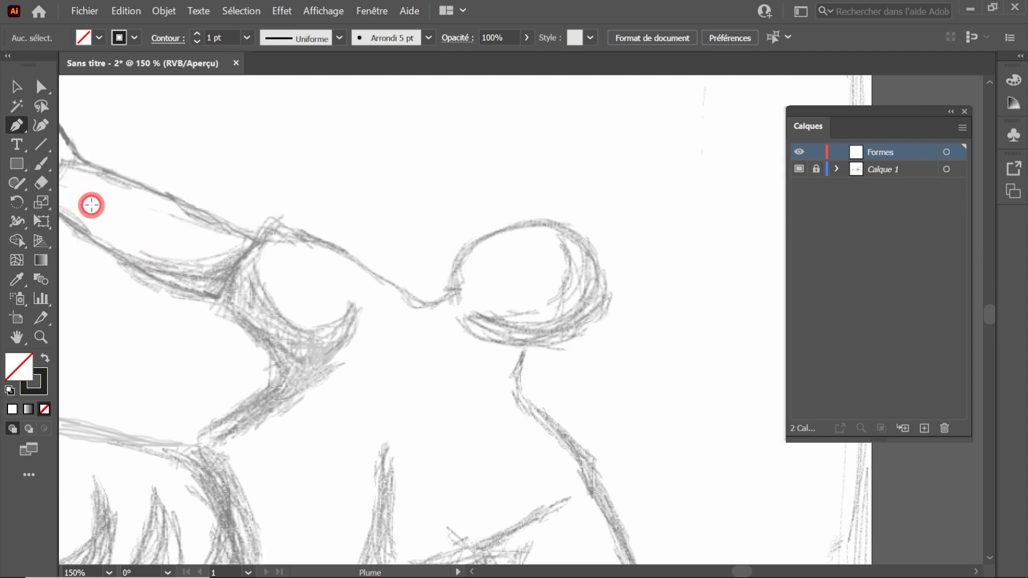
mouse_move(467, 220)
left_mouse_down()
mouse_move(601, 342)
mouse_move(576, 344)
mouse_move(602, 346)
left_mouse_up()
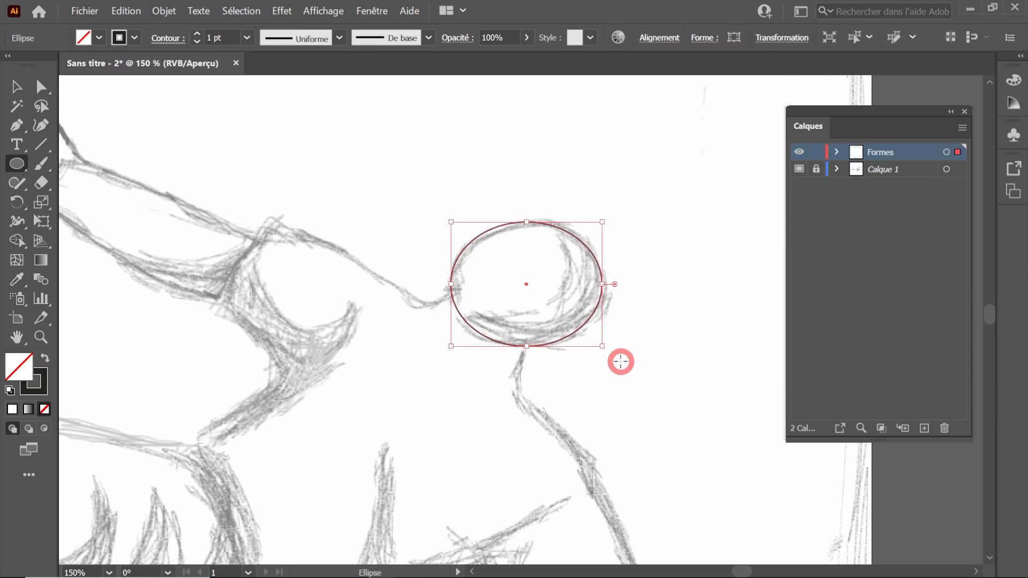
key("p")
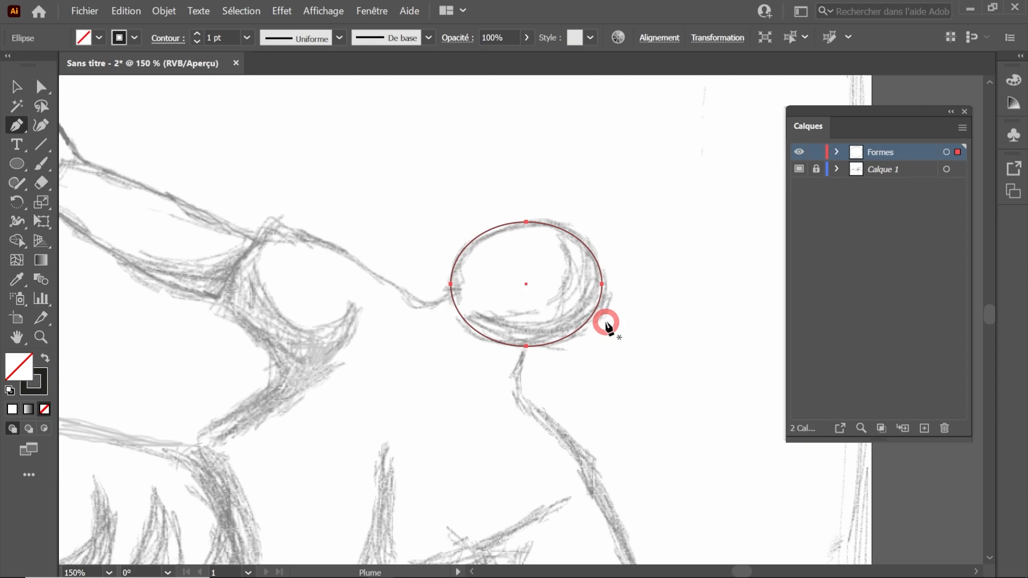
key("shift+ctrl+a")
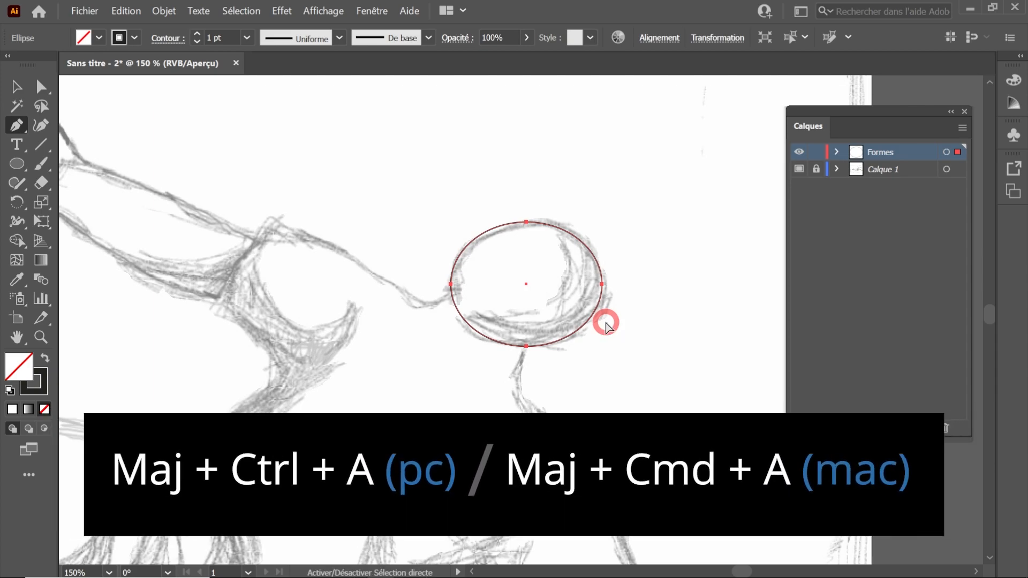
key("shift+ctrl+a")
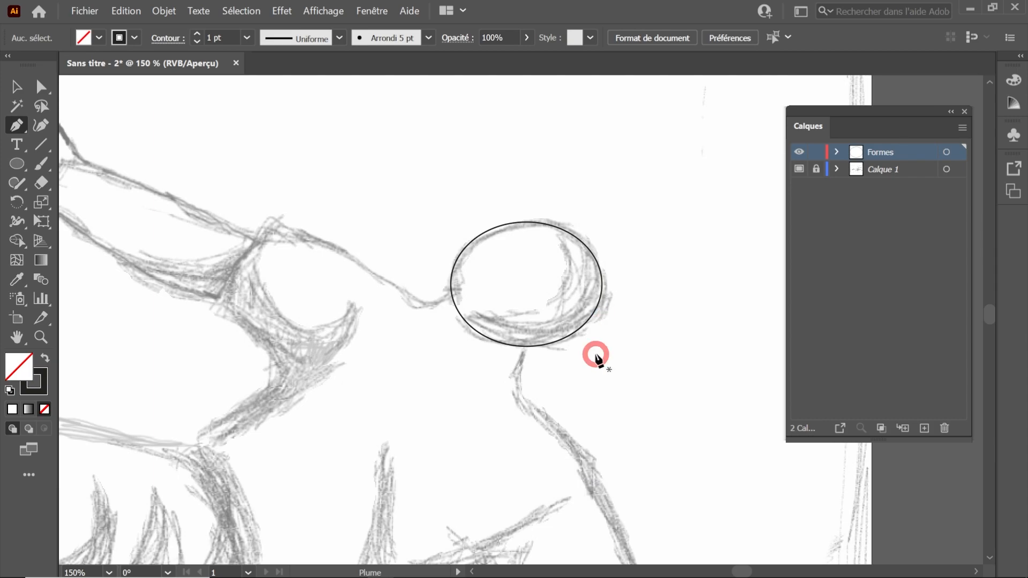
Step: Start a Pen path at the anchor beneath the head ellipse and trace the front of the neck as a short curve
scroll(558, 378, "up", 5)
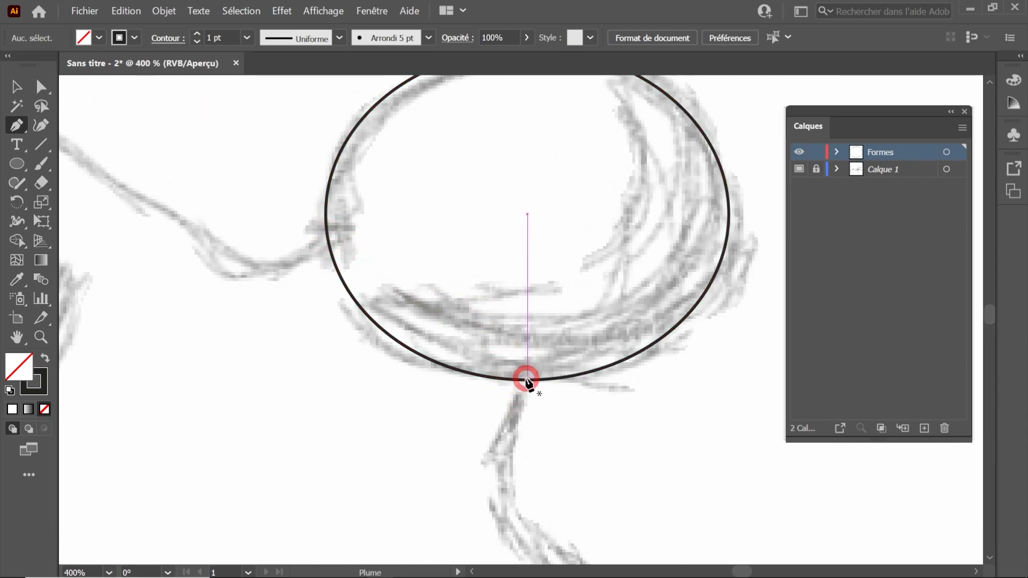
scroll(522, 384, "up", 2)
left_click_drag(522, 384, 525, 226)
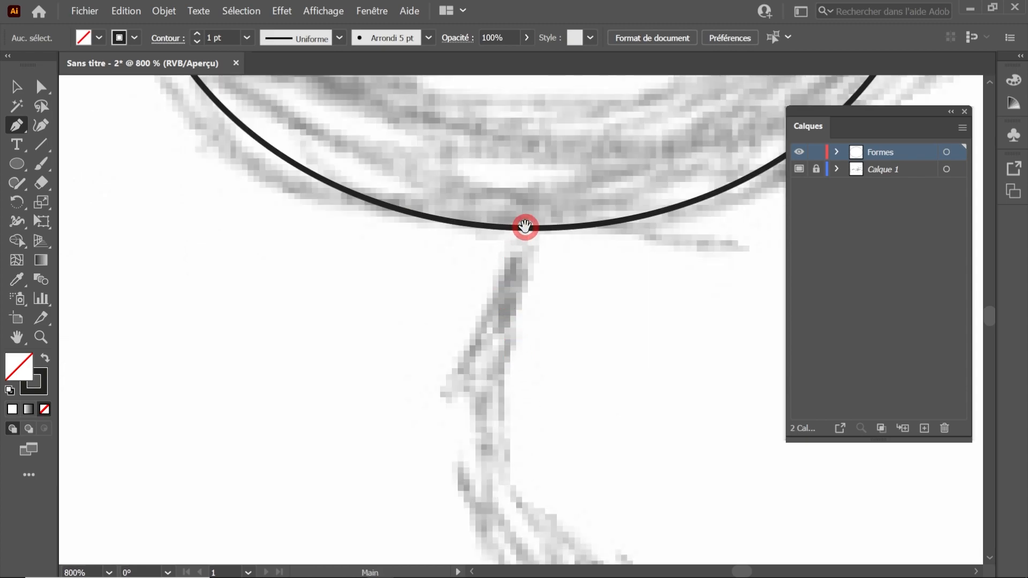
left_click(509, 314, "ctrl+alt")
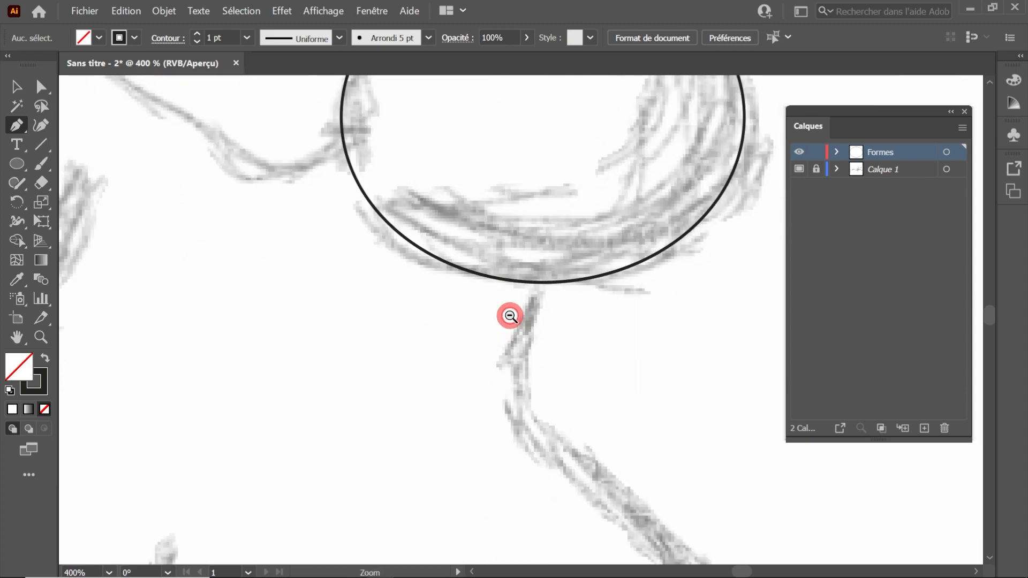
left_click(510, 316, "ctrl+alt")
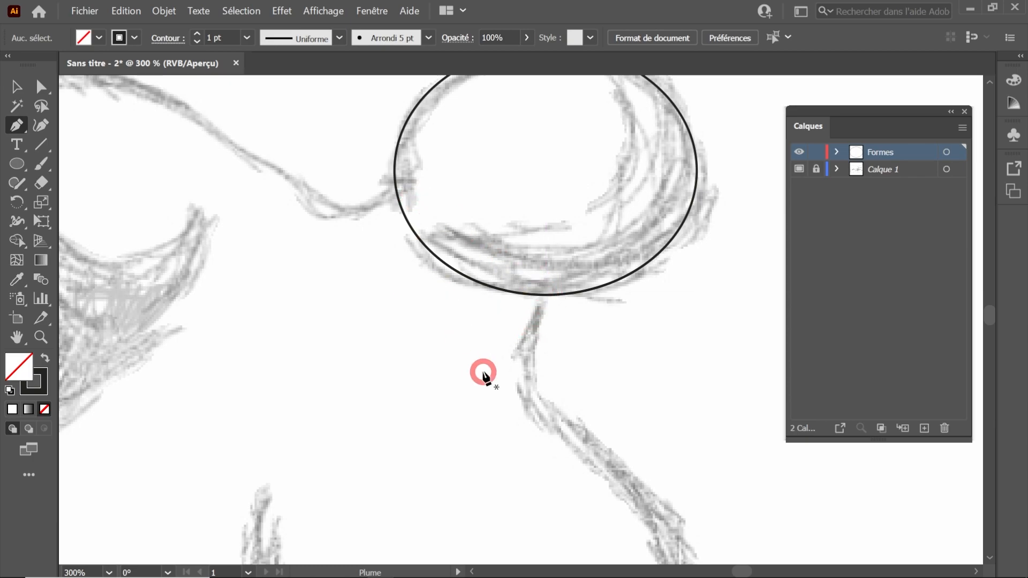
left_click(545, 313, "ctrl")
left_click(547, 308, "ctrl")
left_click(531, 311, "ctrl")
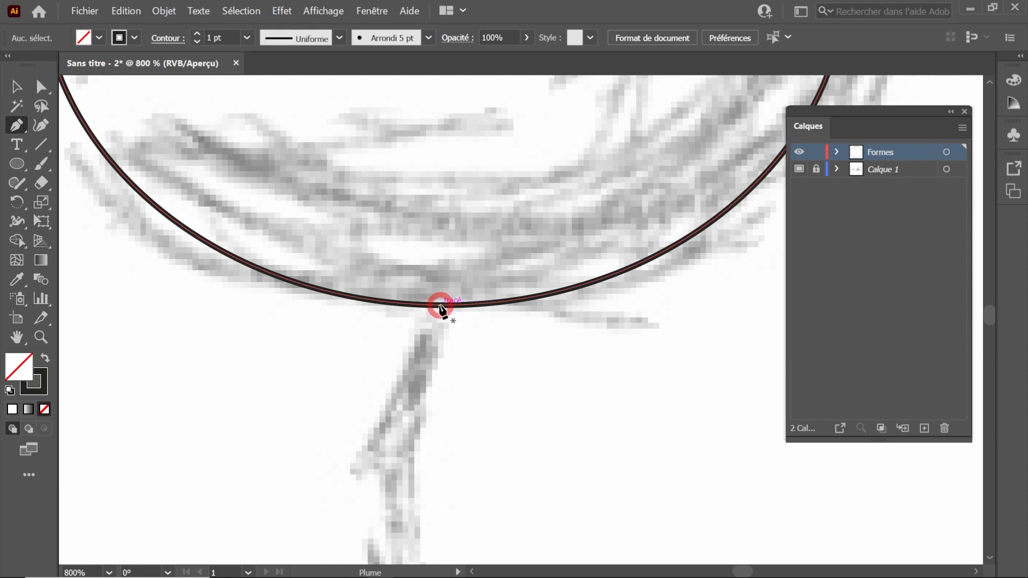
left_click_drag(442, 306, 428, 341)
scroll(444, 306, "down", 3)
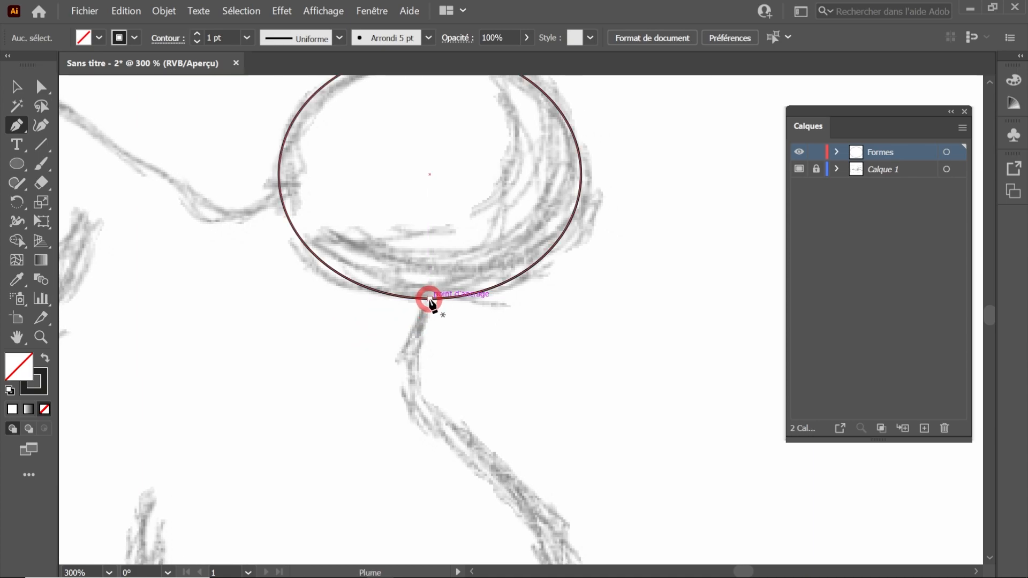
left_click_drag(428, 298, 422, 315)
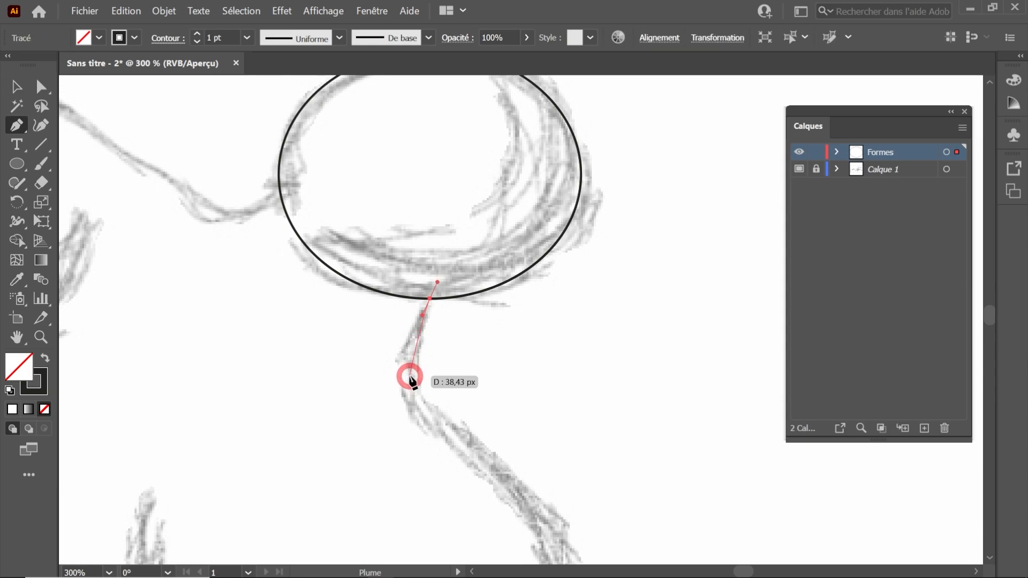
left_click(411, 371)
left_click_drag(410, 385, 412, 392)
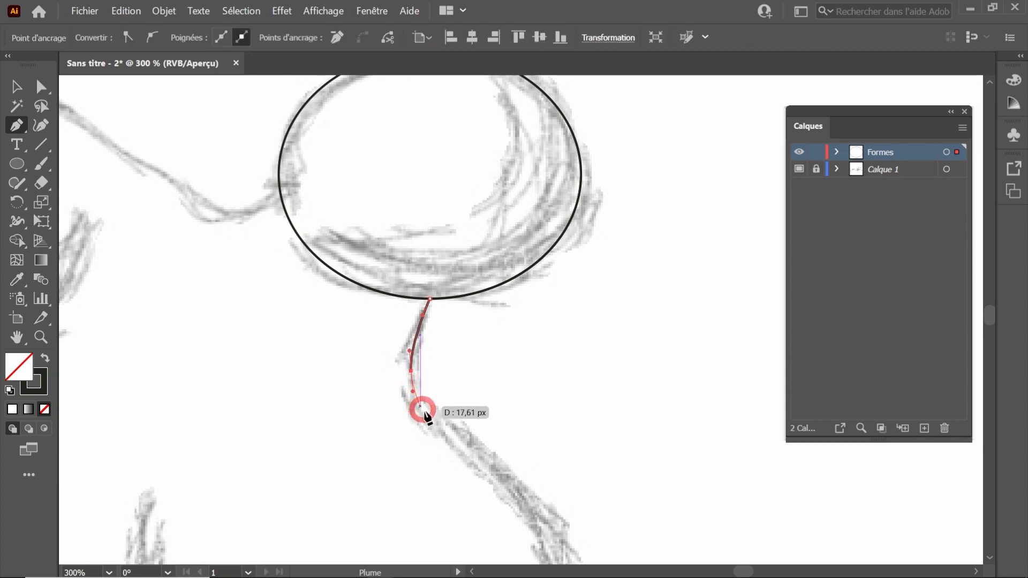
Step: Extend the path along the front shoulder and the sleeve's outer edge to the cuff corner with smooth points
left_click_drag(477, 459, 397, 341)
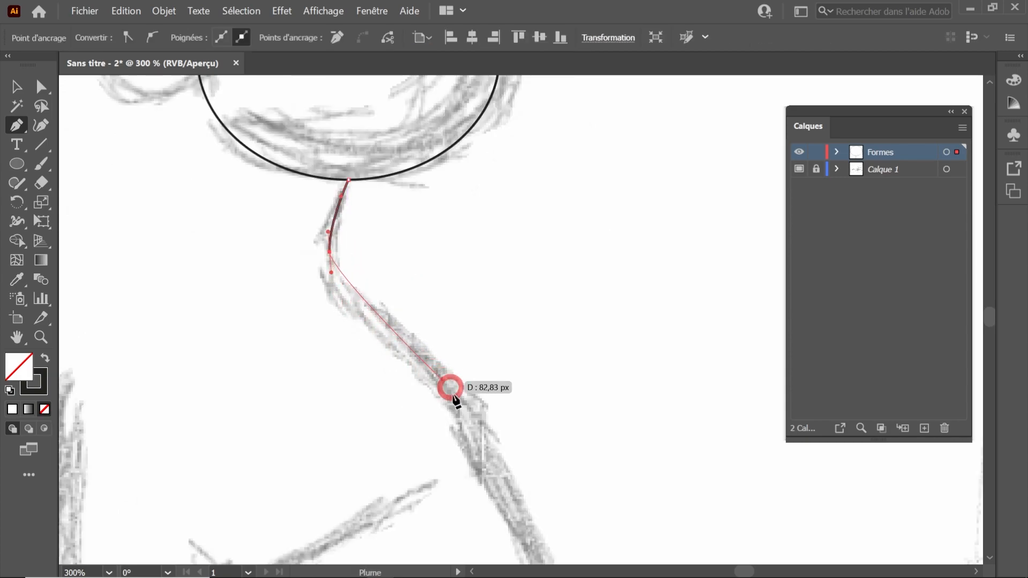
left_click_drag(468, 412, 490, 447)
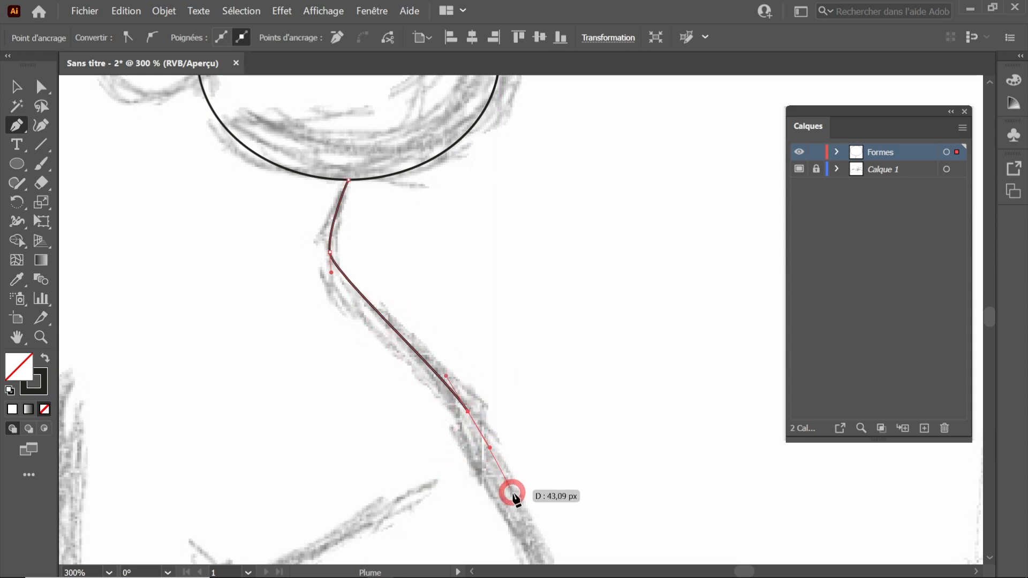
left_click_drag(517, 505, 473, 246)
left_click(487, 274, "ctrl+alt")
left_click(487, 275, "ctrl+alt")
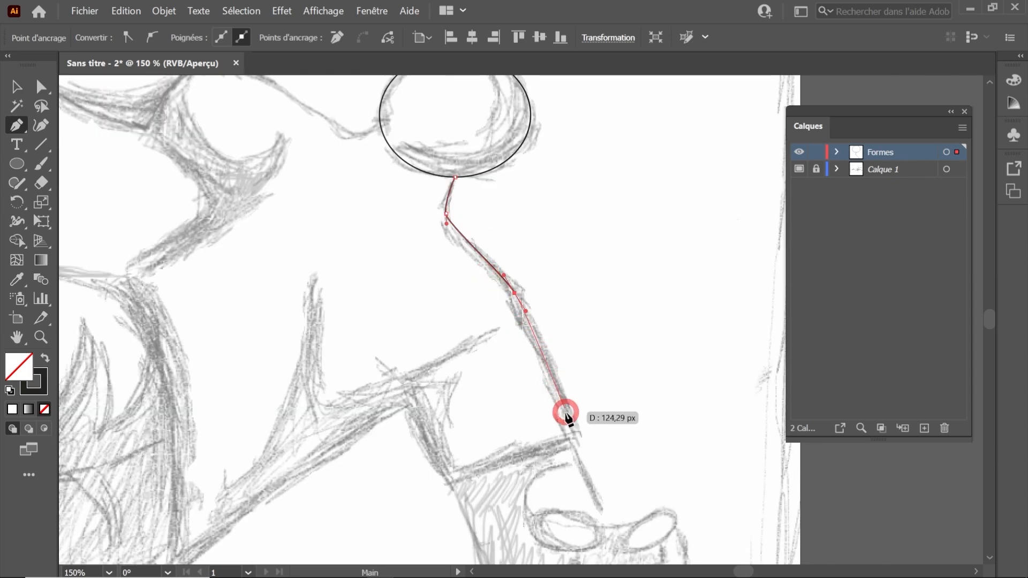
left_click_drag(575, 437, 582, 461)
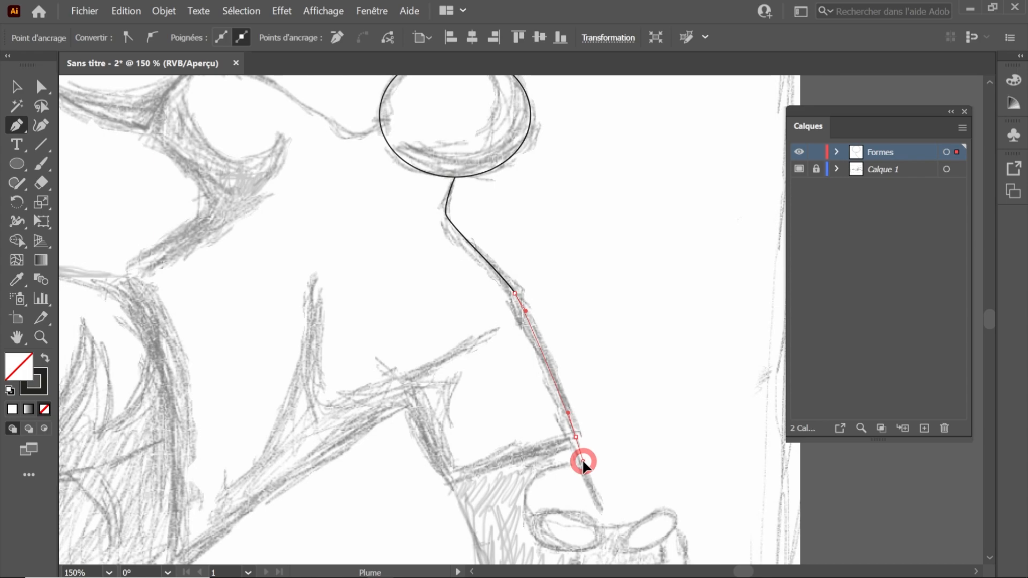
Step: Redirect the corner's handle independently, trace the sleeve hem and curve up the sleeve's underside to the armpit
left_click_drag(582, 458, 570, 462)
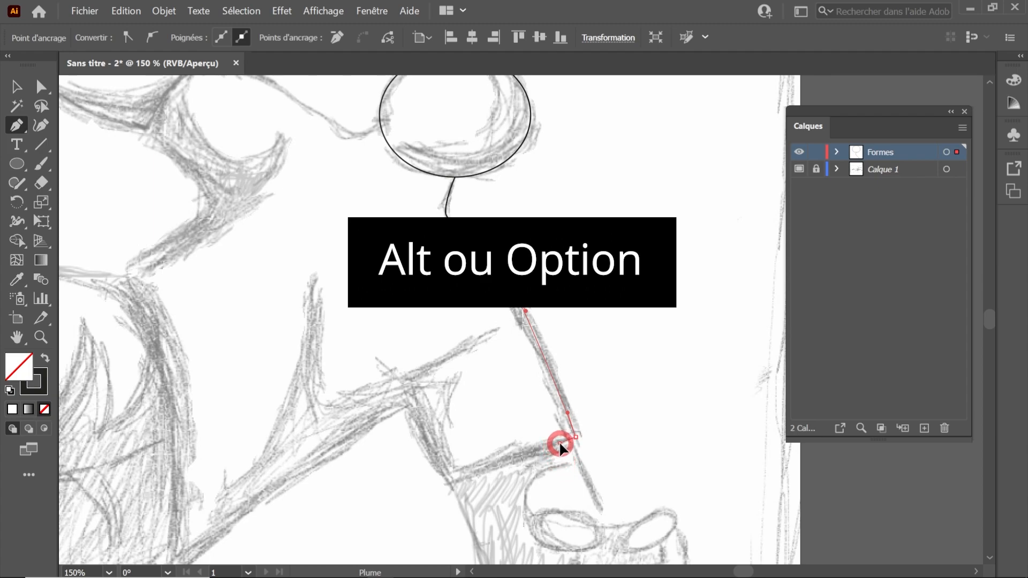
left_click(448, 477)
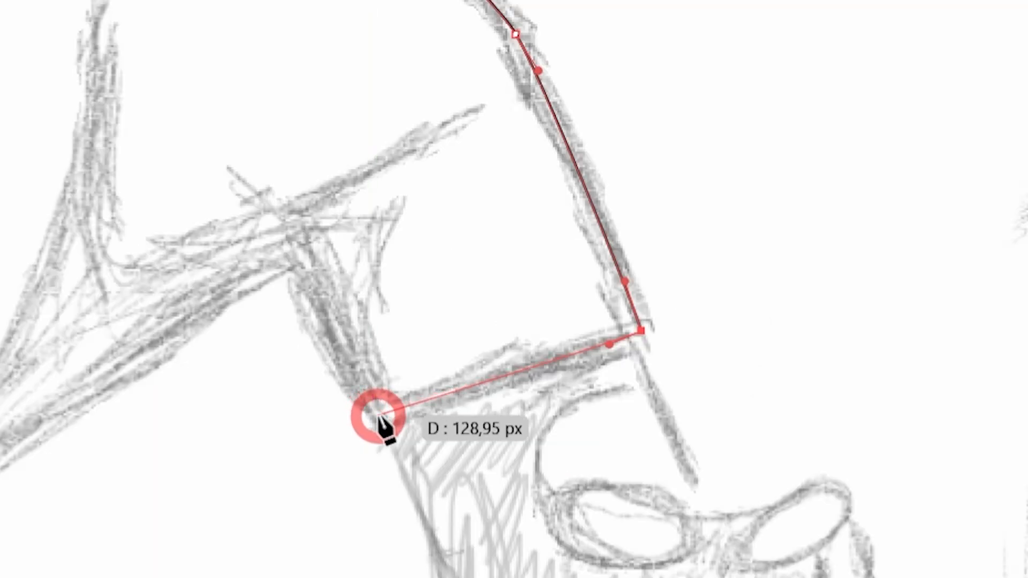
left_click(377, 423)
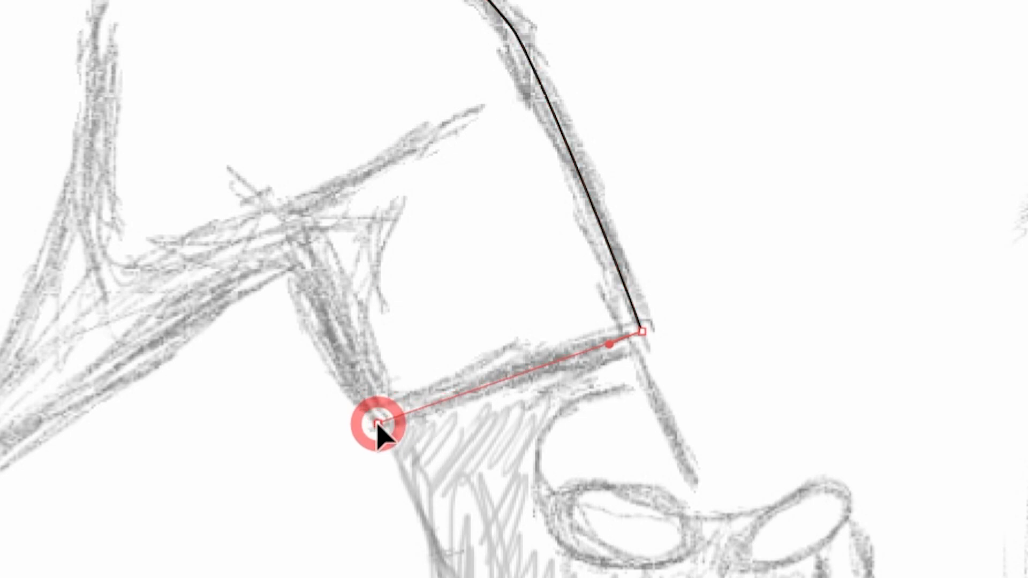
left_click_drag(378, 423, 253, 292)
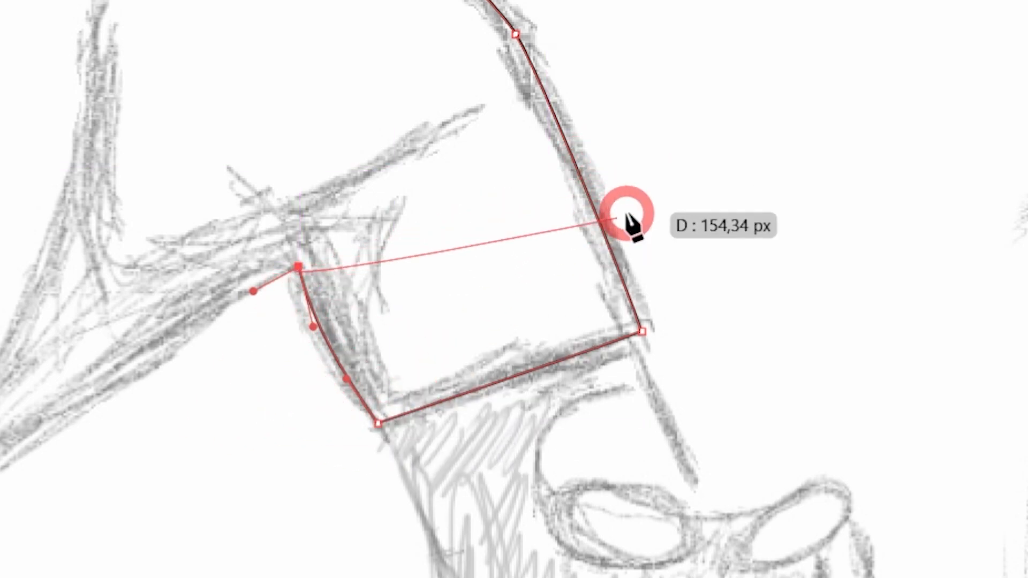
Step: Trace the shirt's lower side to the waist corner and the waist hem up to the back, redirecting the corner handles to follow the sketch
left_click_drag(129, 396, 429, 119)
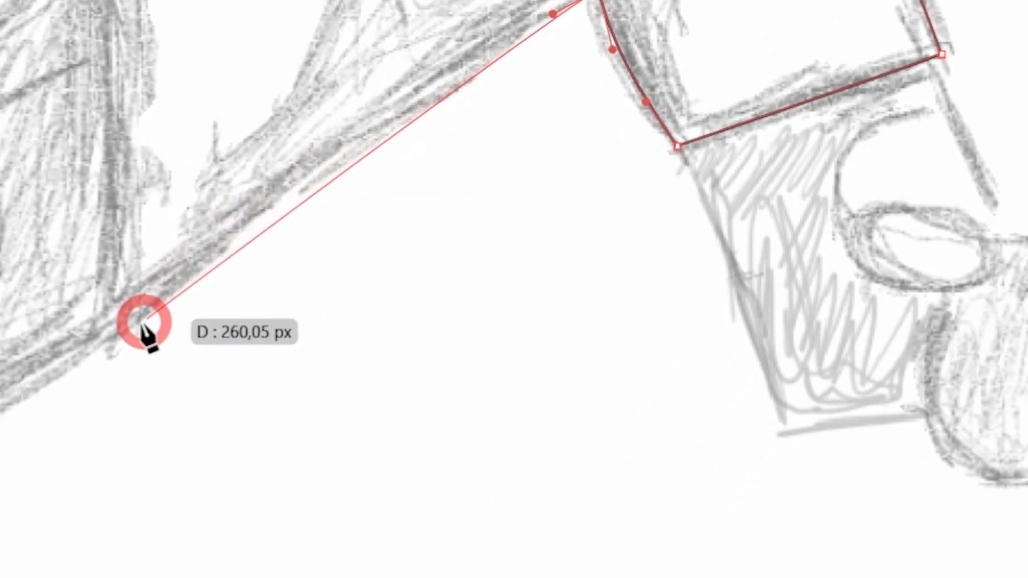
mouse_move(132, 328)
left_mouse_down()
mouse_move(1, 474)
mouse_move(0, 503)
mouse_move(208, 512)
mouse_move(195, 528)
mouse_move(194, 488)
mouse_move(233, 411)
left_mouse_up()
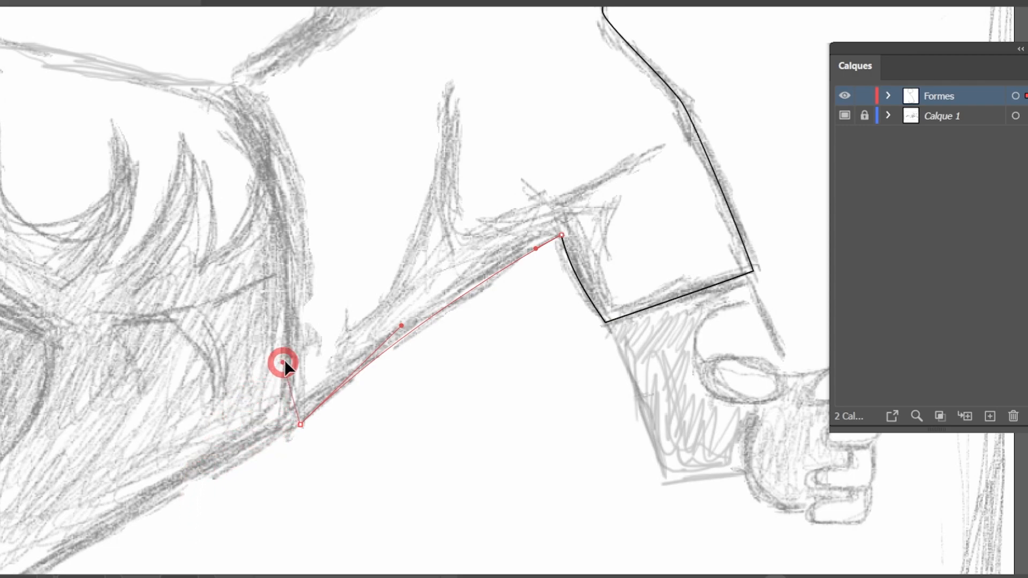
left_click_drag(285, 359, 304, 348)
left_click_drag(234, 82, 138, 54)
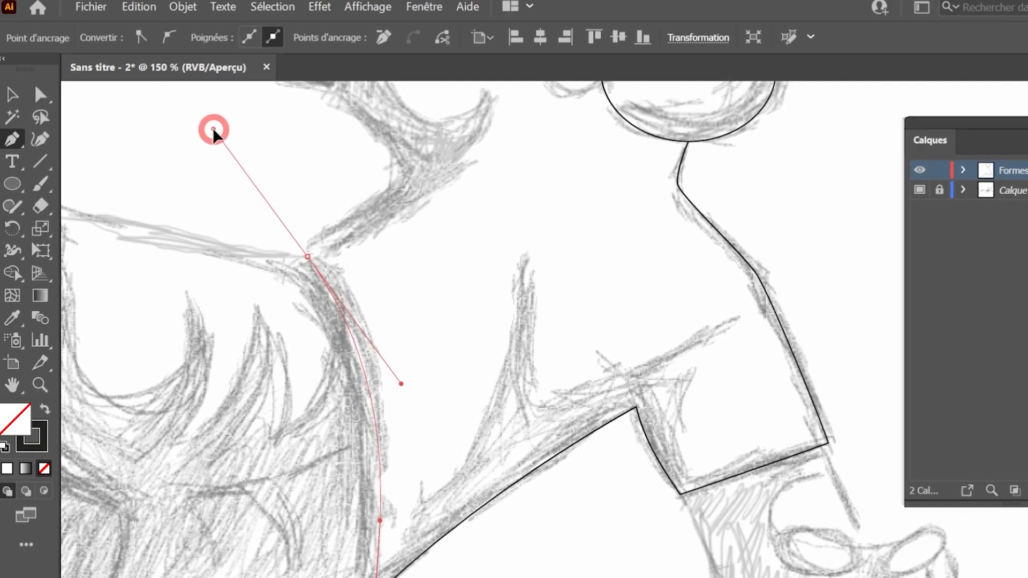
left_click_drag(213, 128, 216, 126)
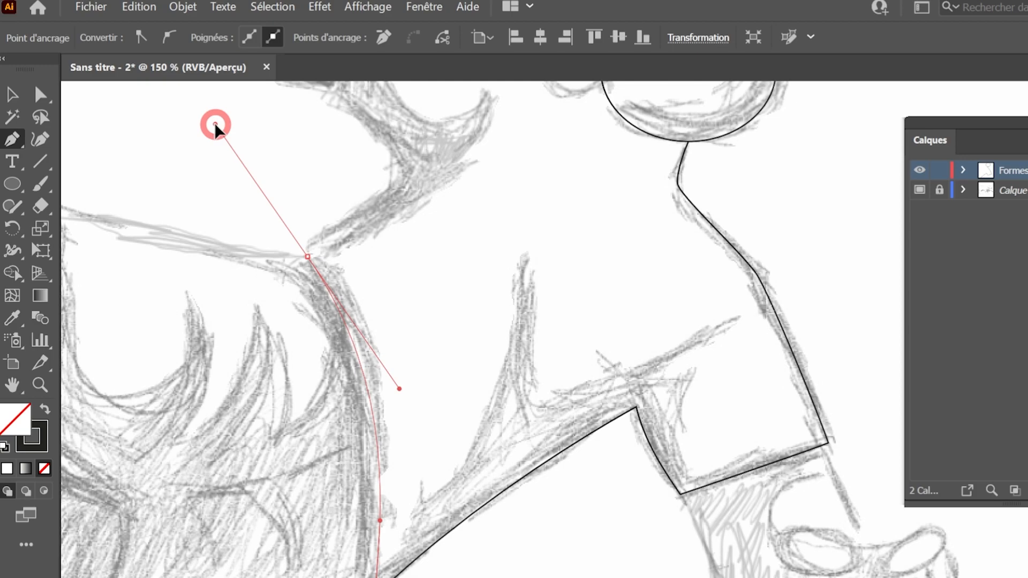
left_click_drag(213, 121, 370, 195)
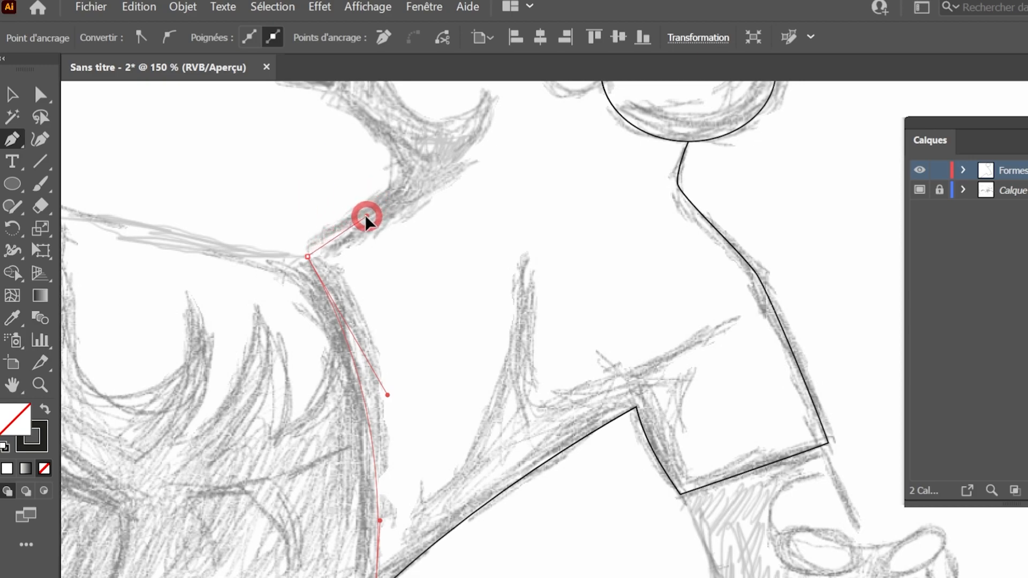
left_click_drag(339, 231, 331, 369)
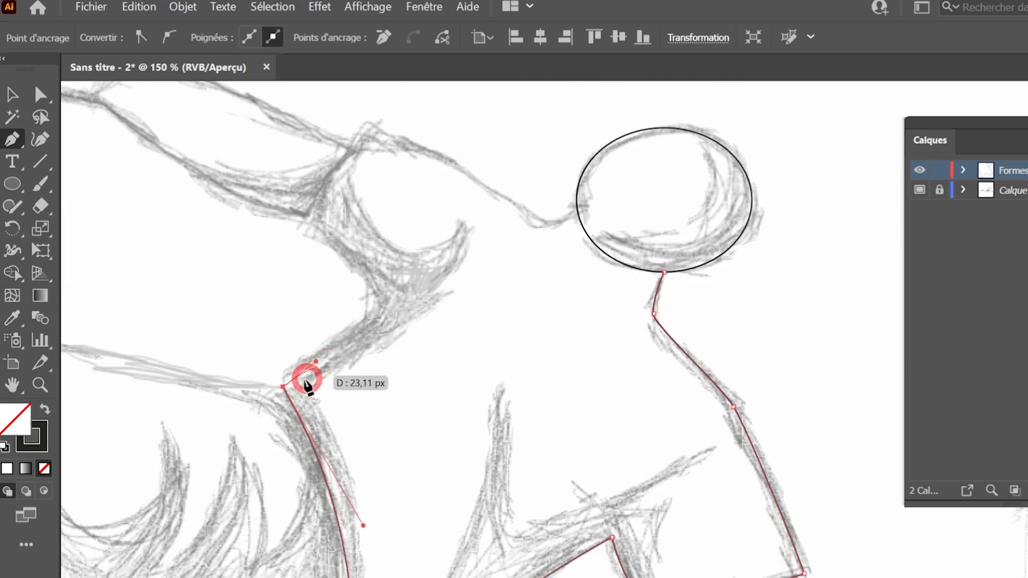
Step: Trace the back up to the rear armpit, the underside of the raised sleeve and its opening up to the top corner
left_click(381, 309)
left_click_drag(382, 307, 306, 230)
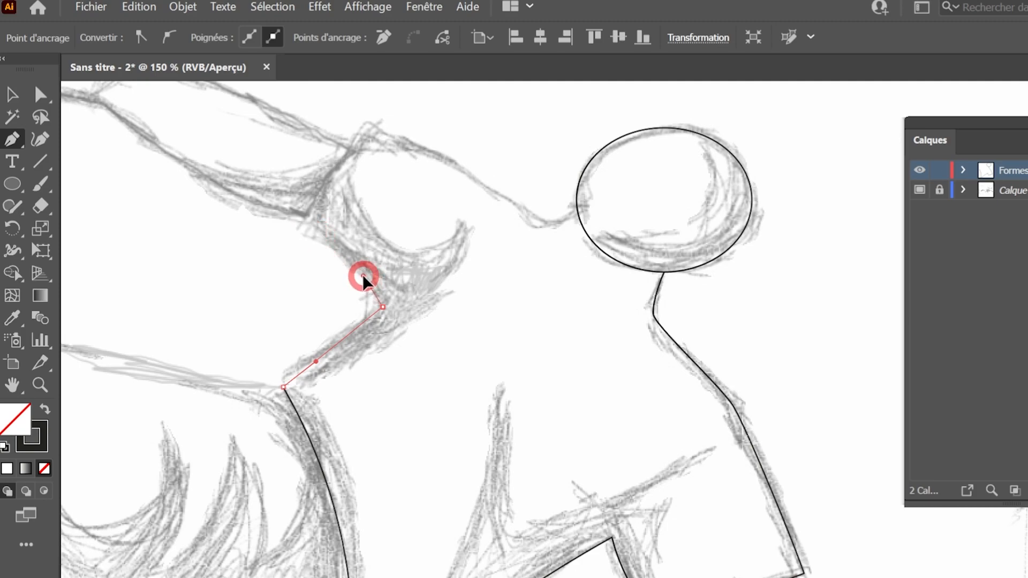
left_click_drag(299, 229, 255, 213)
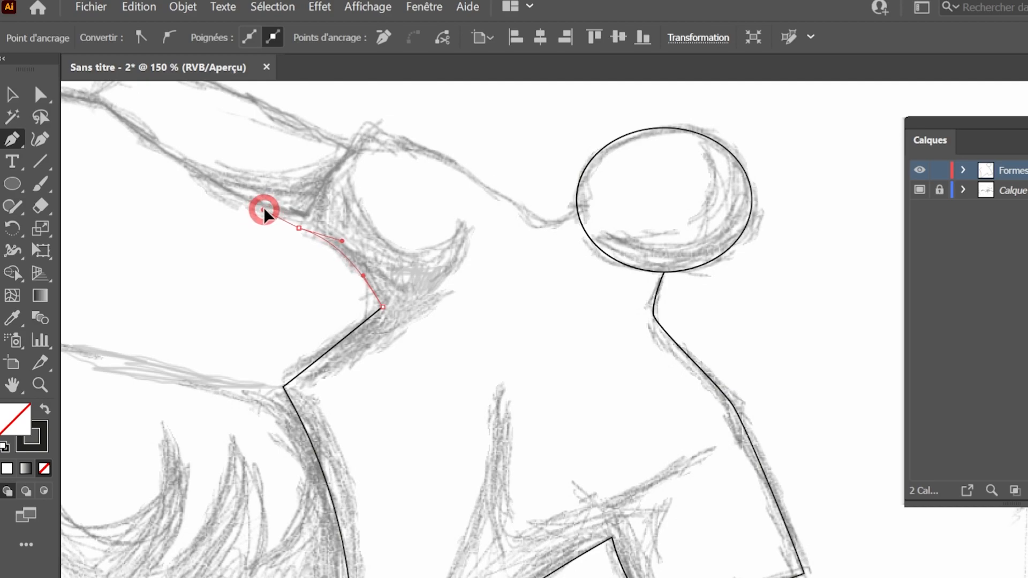
left_click_drag(316, 204, 314, 203)
left_click(365, 123)
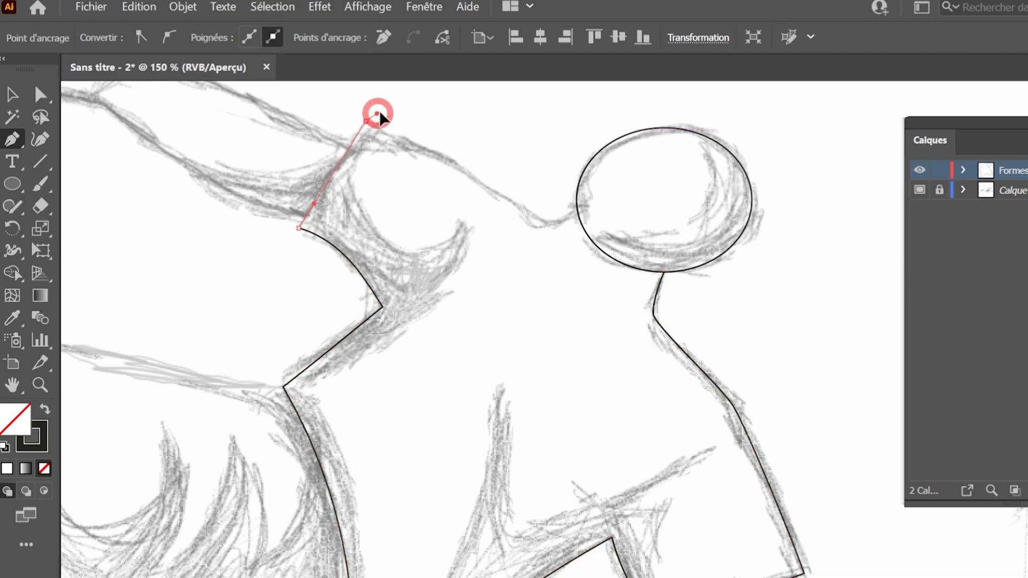
Step: Trace the rear shoulder and nape to the edge of the head ellipse, then end the open shirt path and deselect it
left_click_drag(413, 141, 542, 229)
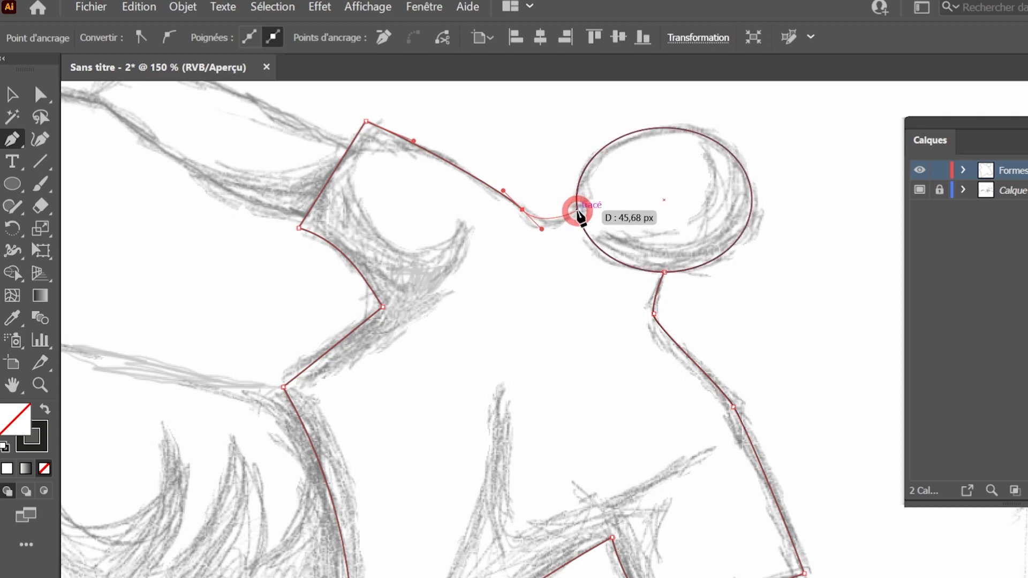
left_click(577, 210)
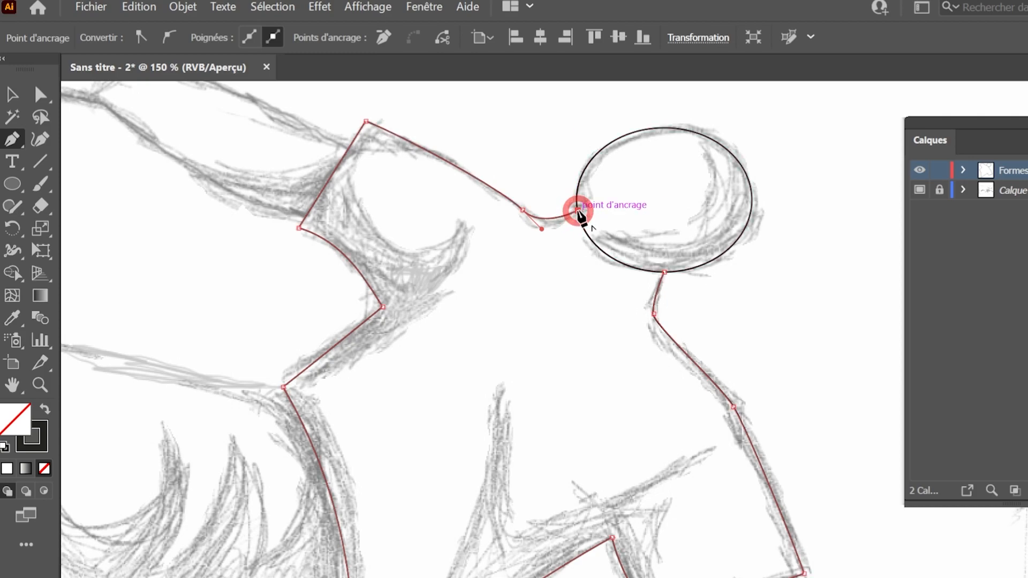
key("Escape")
scroll(685, 418, "down", 3)
scroll(685, 416, "up", 2)
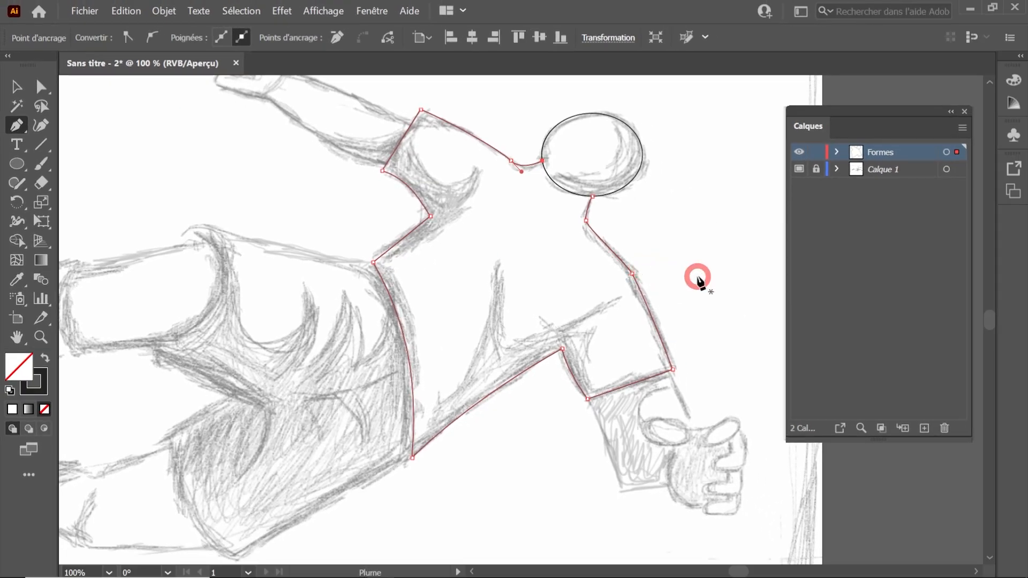
key("ctrl")
left_click(698, 279, "ctrl")
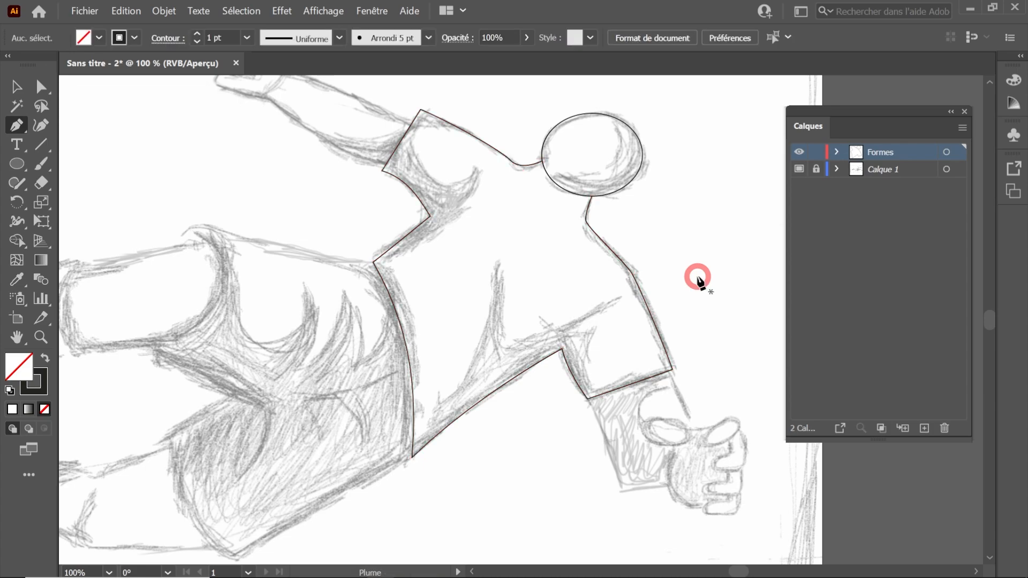
Step: Start a new Pen path on the raised sleeve's opening and trace the forearm's upper edge to the wrist
left_click_drag(489, 229, 576, 408)
left_click(491, 315, "ctrl")
left_click(507, 315, "ctrl")
left_click_drag(512, 319, 528, 360)
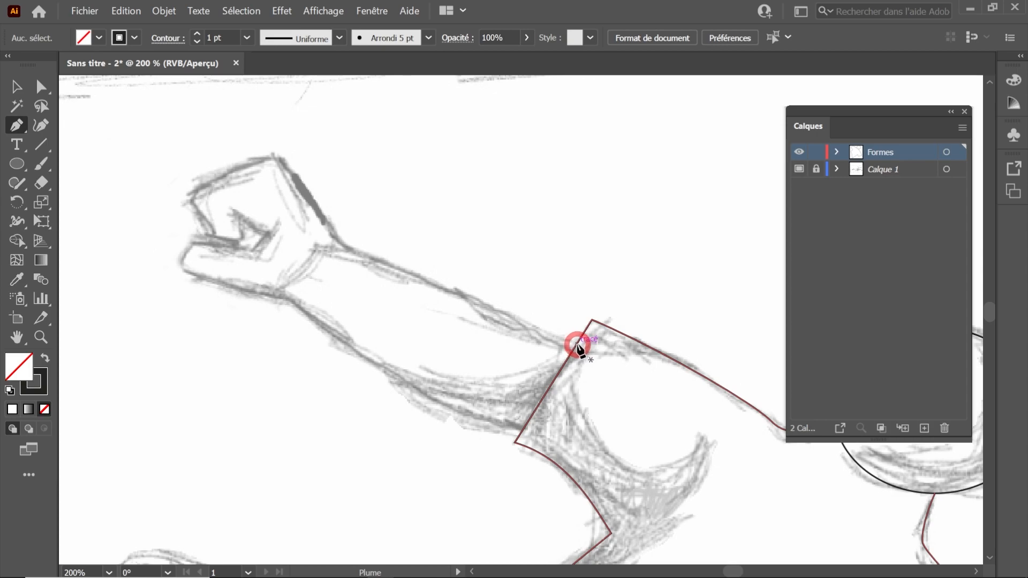
left_click_drag(577, 345, 557, 335)
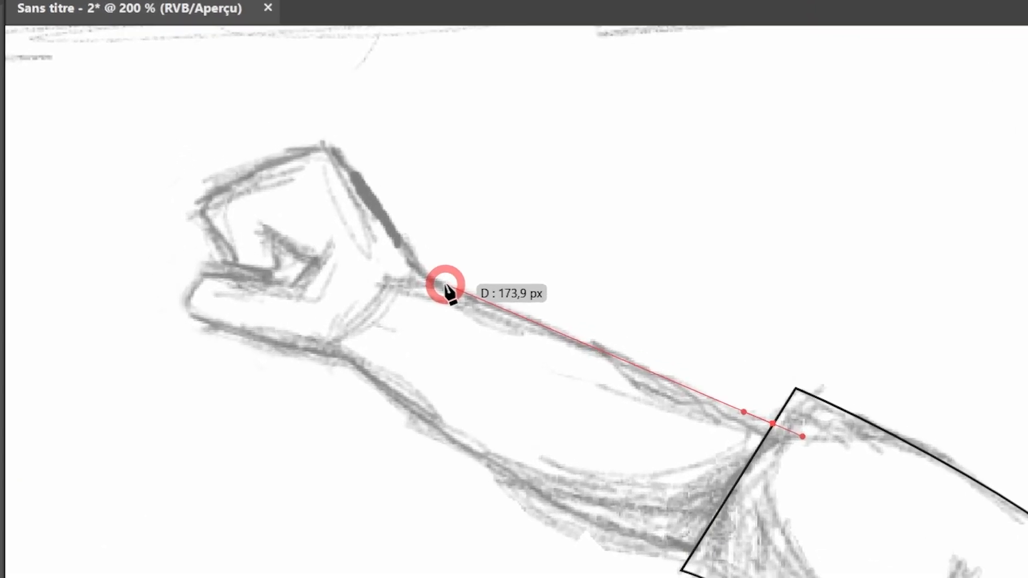
left_click_drag(354, 250, 341, 244)
left_click_drag(513, 310, 512, 308)
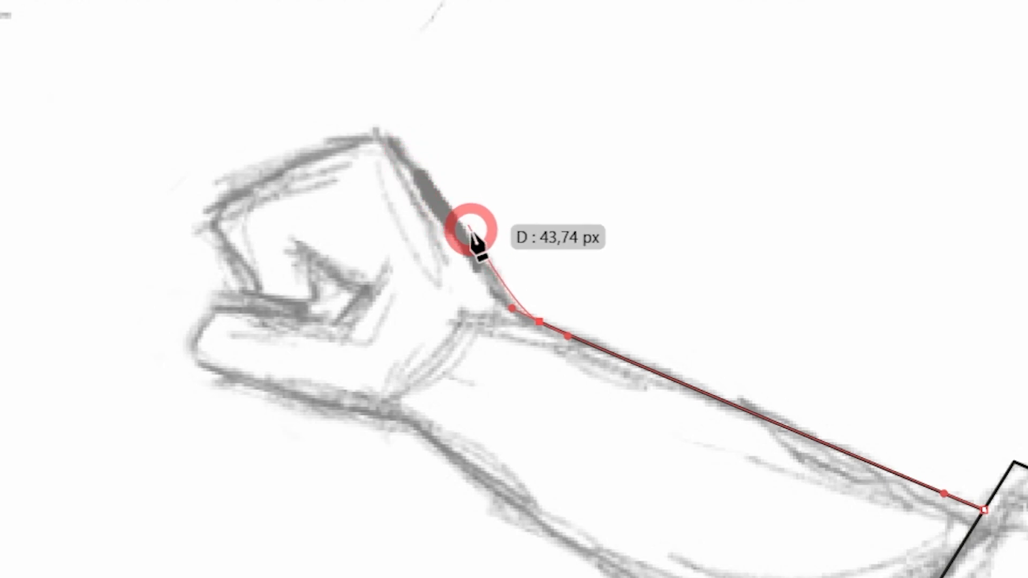
Step: Trace the back of the hand, the rounded knuckles and the fingers down to the thumb crease
left_click_drag(474, 250, 210, 337)
scroll(222, 204, "up", 4)
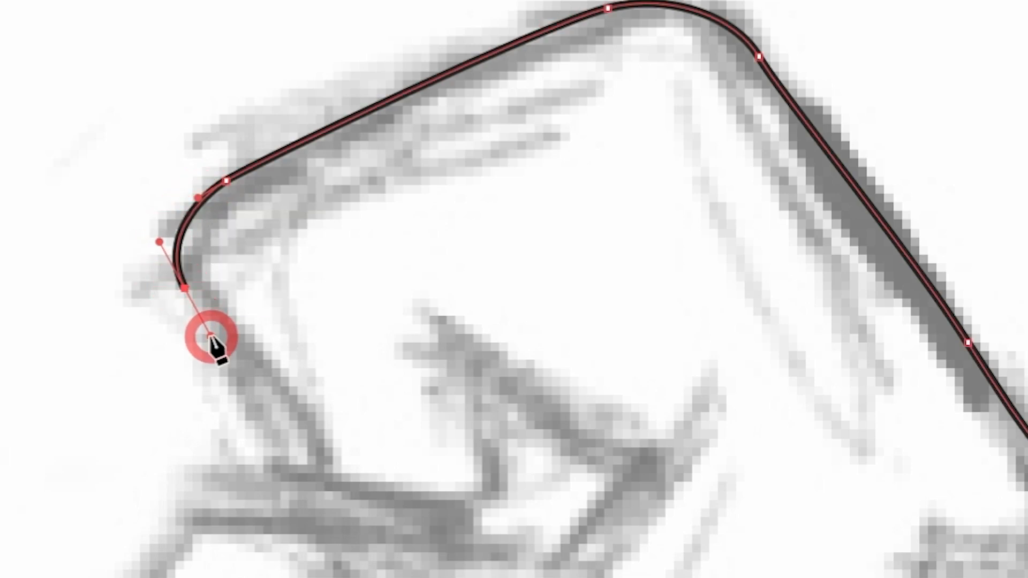
left_click_drag(275, 436, 384, 555)
scroll(313, 444, "up", 1)
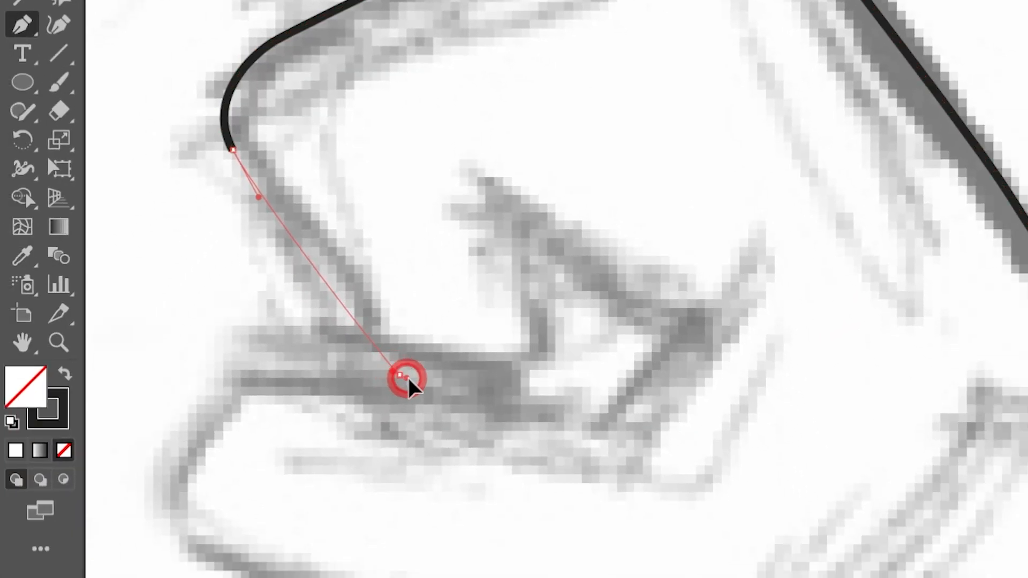
Step: Trace the curled fingers around their lower edge and back up to the tip of the crease above the thumb
left_click_drag(409, 385, 452, 396)
left_click_drag(527, 365, 557, 340)
left_click_drag(489, 258, 454, 218)
left_click_drag(488, 185, 508, 183)
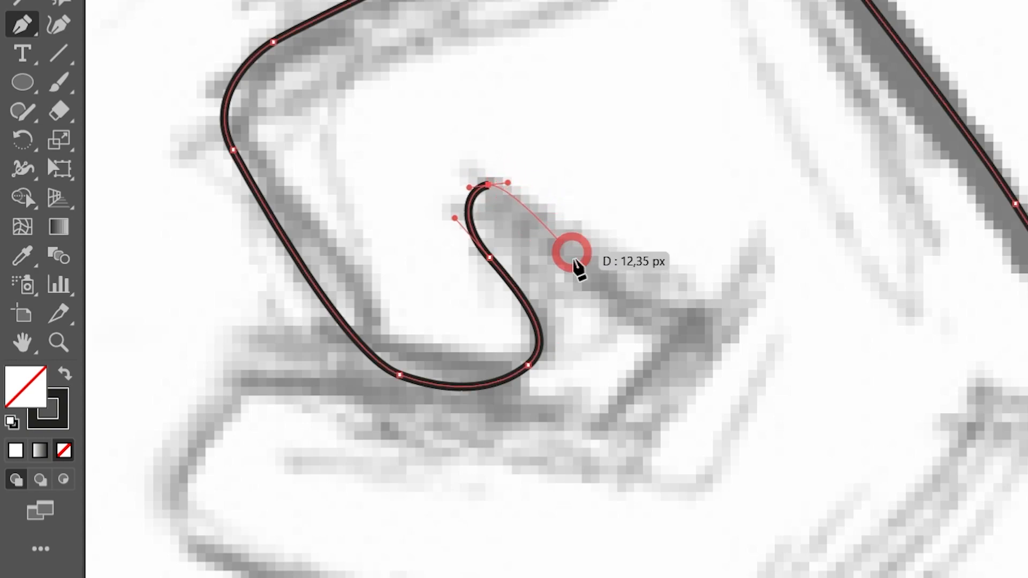
Step: Trace the crease down to its inner corner, then along the thumb's upper edge and around the rounded thumb tip
scroll(635, 304, "down", 1)
left_click_drag(708, 340, 547, 431)
left_click_drag(292, 368, 269, 364)
left_click_drag(224, 397, 174, 490)
left_click_drag(206, 541, 142, 374)
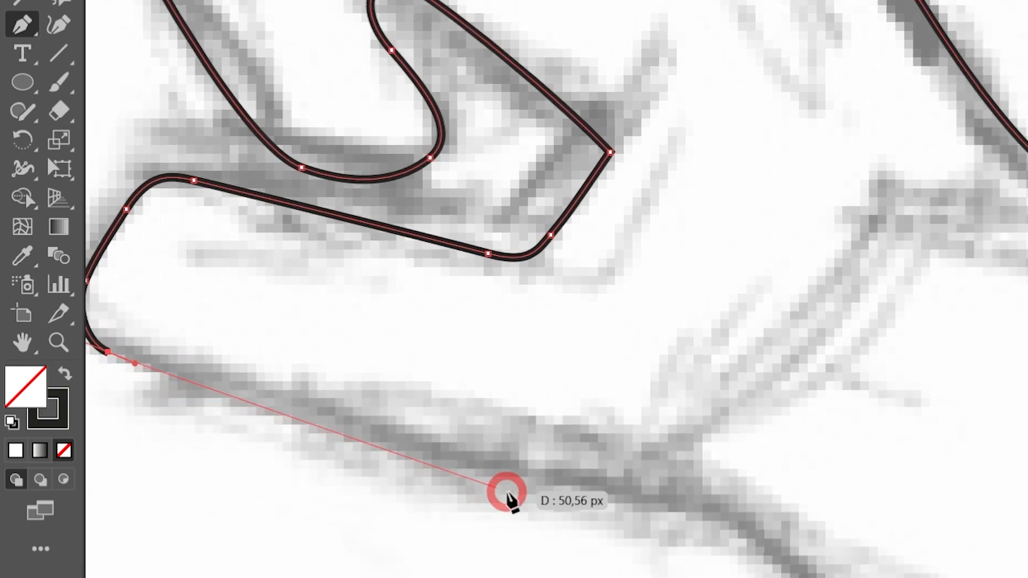
Step: Trace the thumb's underside, the wrist bend and the forearm's lower edge, ending with a curve at the raised sleeve's opening
scroll(544, 492, "down", 4)
scroll(544, 493, "up", 4)
left_click_drag(575, 494, 489, 372)
scroll(669, 539, "down", 4)
left_click_drag(605, 456, 641, 479)
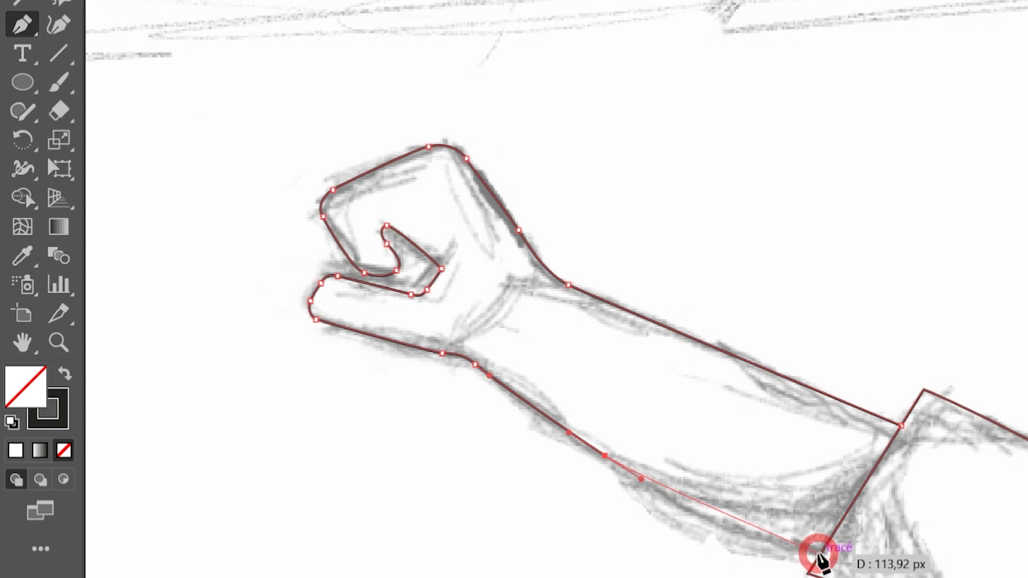
left_click_drag(820, 555, 920, 572)
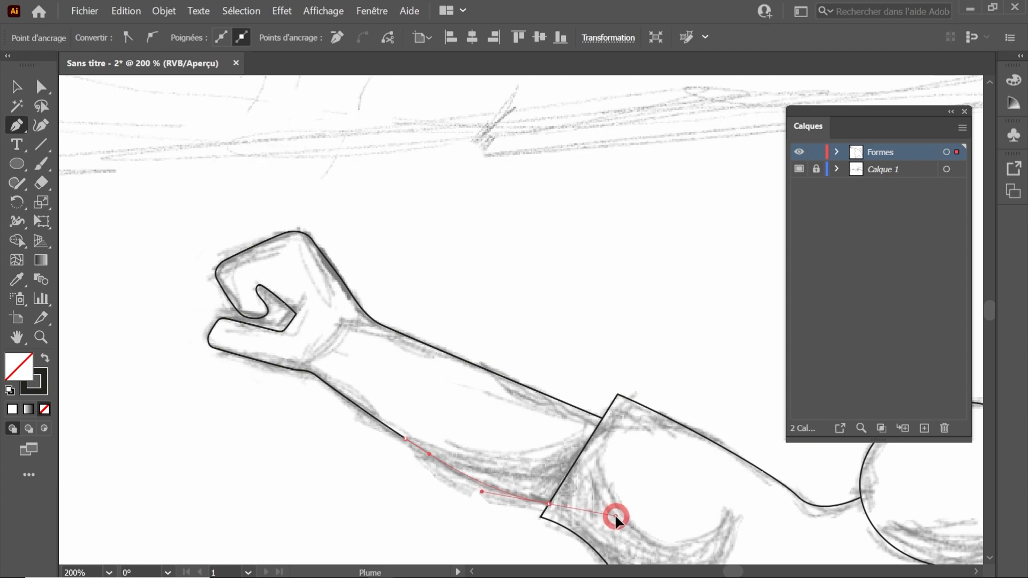
left_click_drag(616, 516, 617, 514)
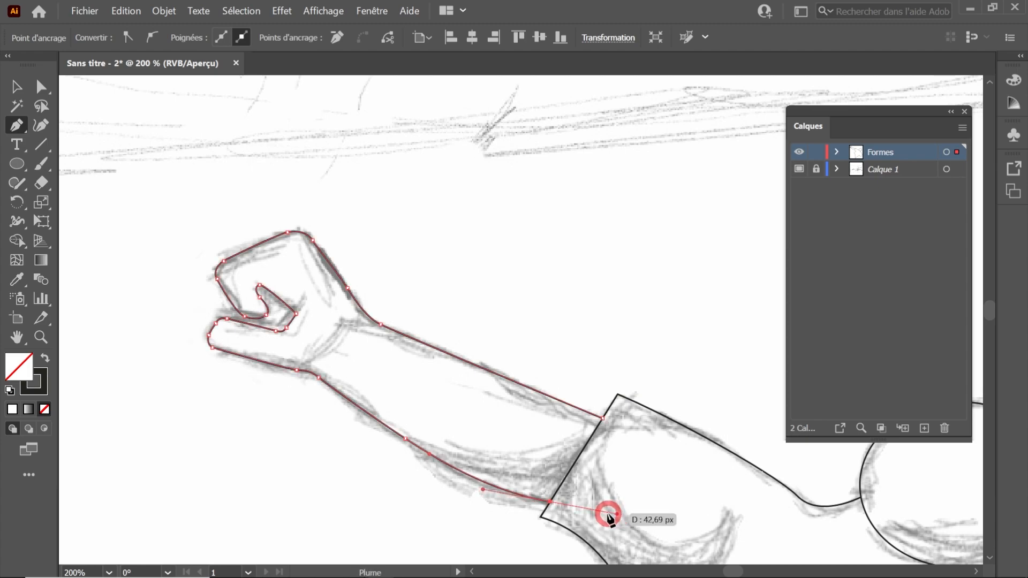
Step: Switch to outline display and move the forearm path's end anchor exactly onto the line of the sleeve opening
scroll(601, 513, "up", 5)
scroll(326, 465, "up", 4)
left_click_drag(302, 444, 435, 470)
key("ctrl")
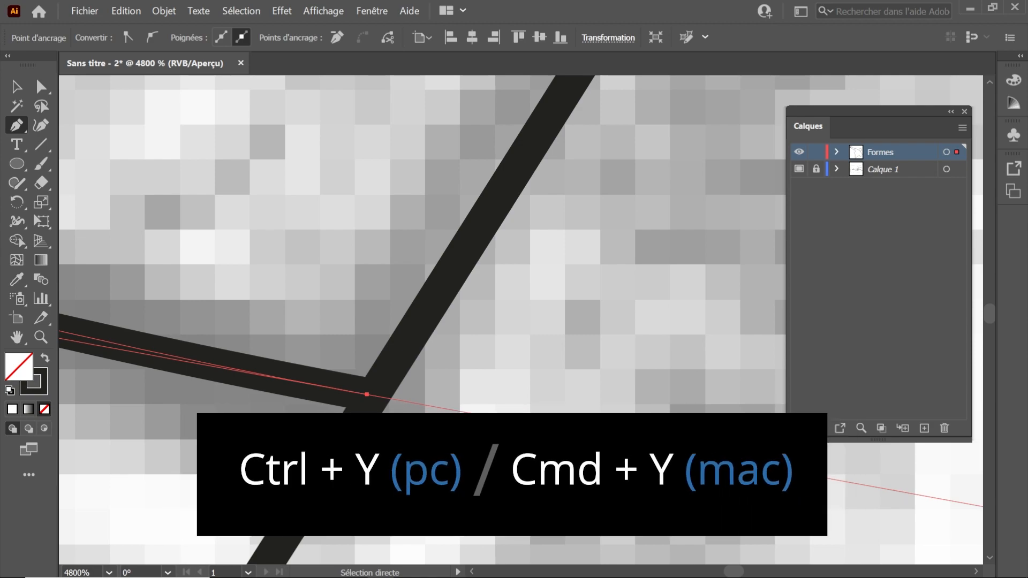
key("ctrl+y")
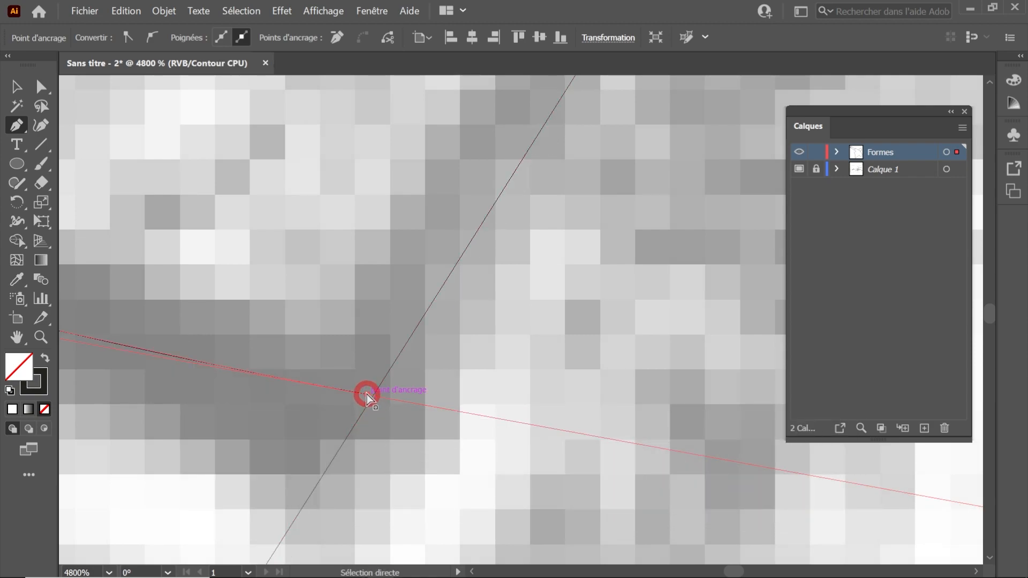
left_click_drag(367, 394, 372, 396)
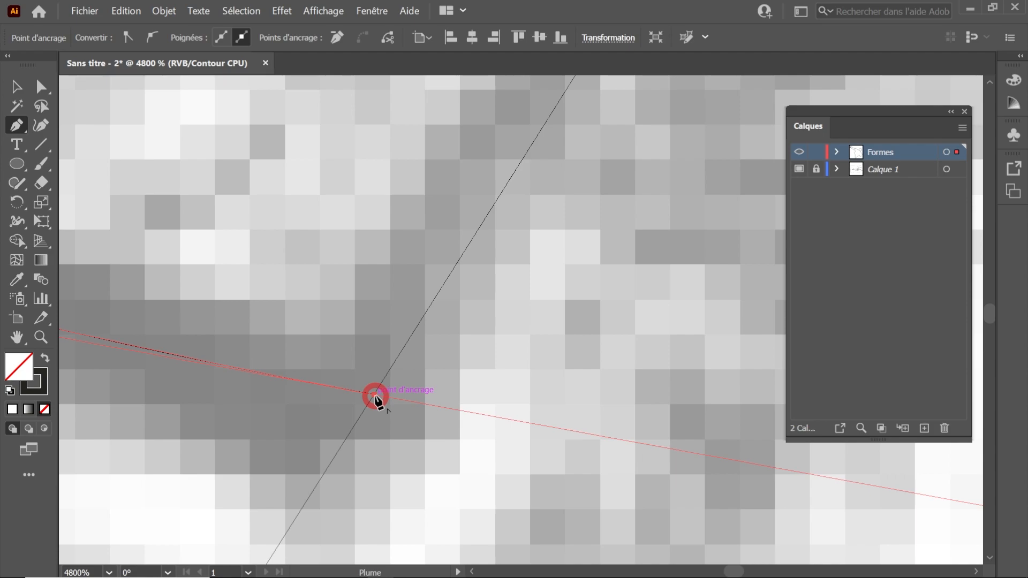
Step: Check the view options for the smart guides (Repères commentés) setting
left_click_drag(375, 395, 368, 14)
left_click(343, 12)
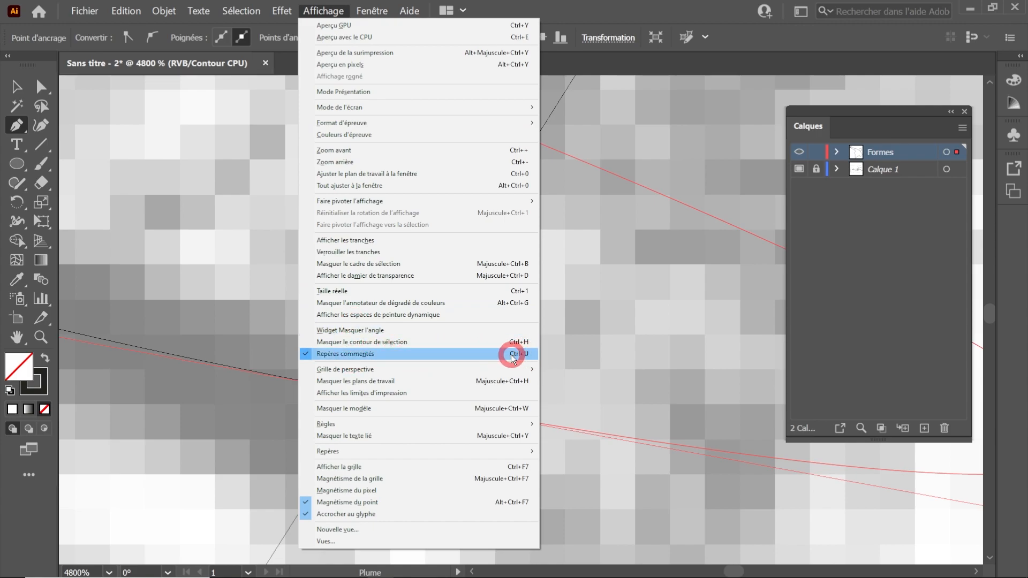
left_click(638, 25)
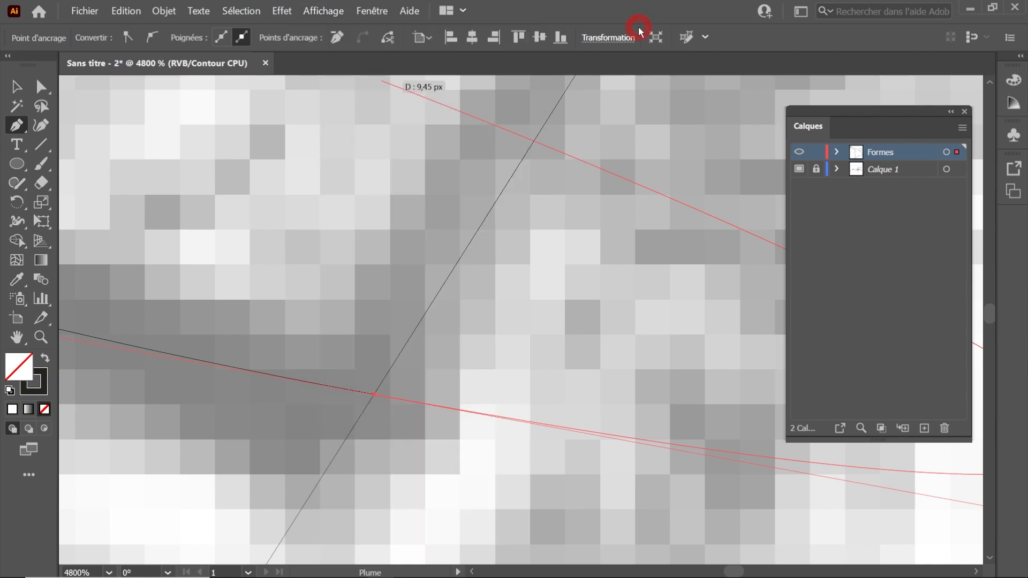
left_click(556, 219)
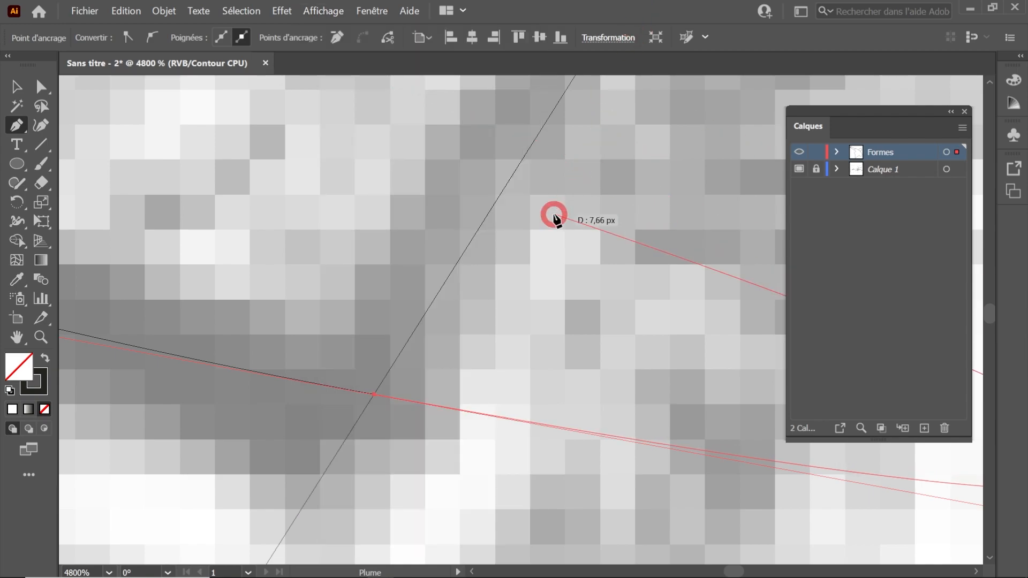
left_click_drag(556, 218, 507, 285)
Step: Return the artwork to preview display and deselect the raised forearm path
scroll(499, 281, "down", 9)
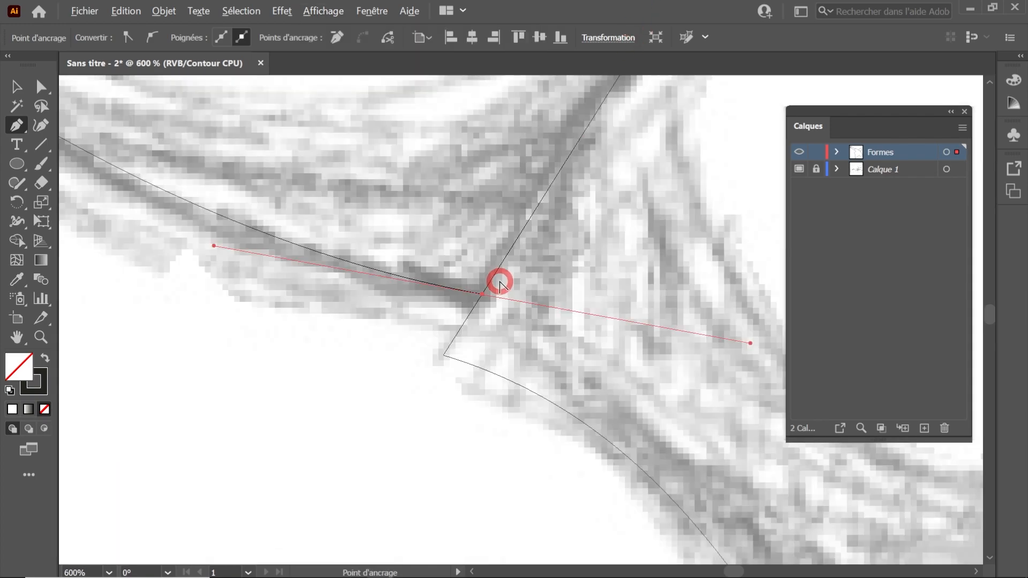
left_click_drag(446, 267, 540, 439)
left_click(442, 341)
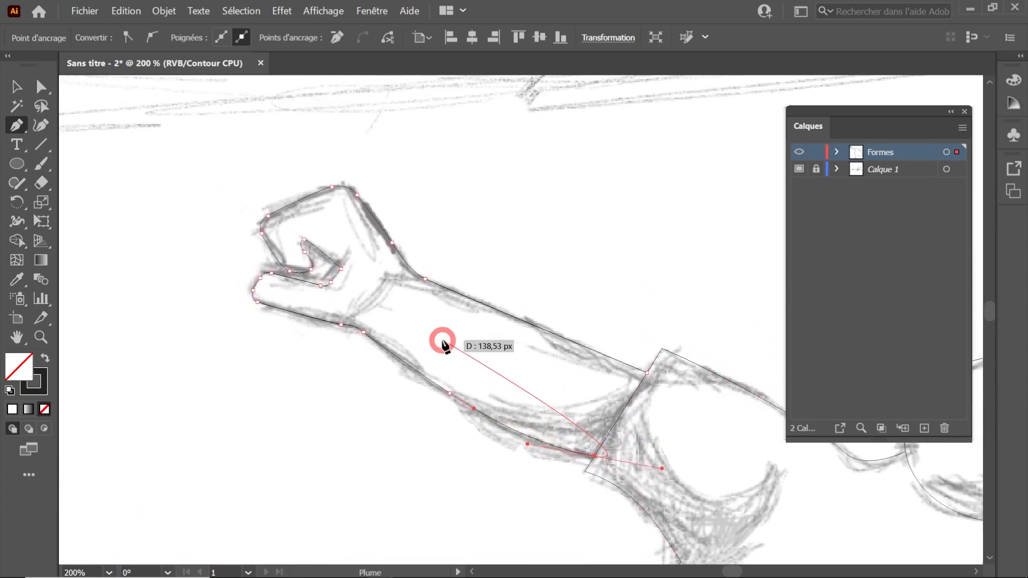
key("ctrl")
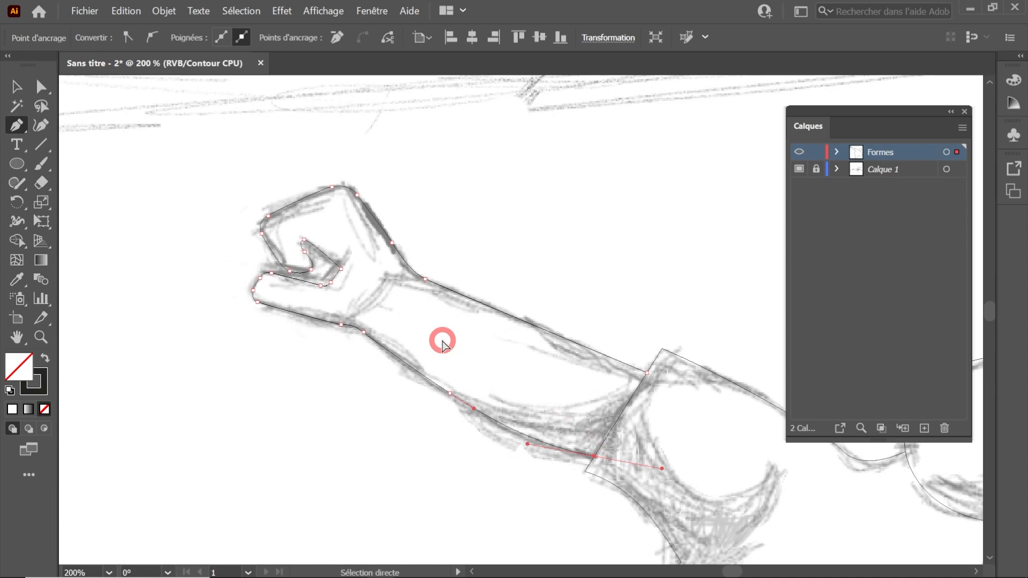
key("ctrl+y")
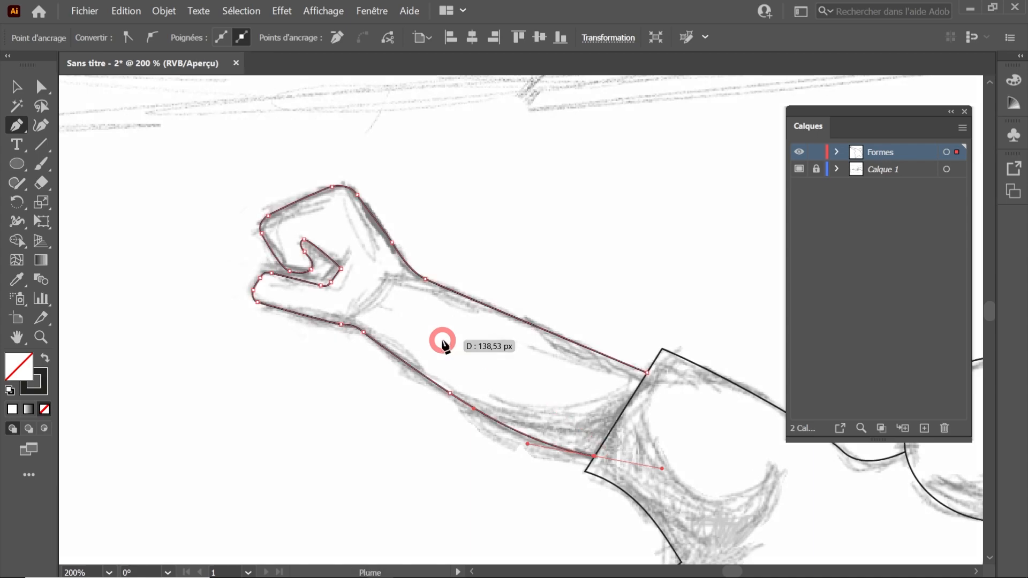
key("ctrl")
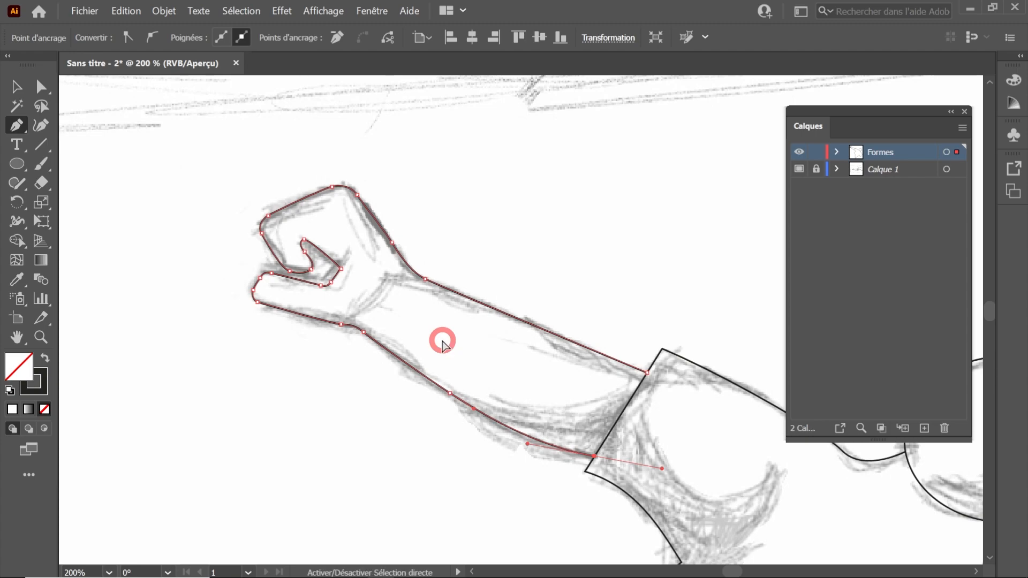
left_click(442, 341, "ctrl")
Step: Round the sharp inner corner of the crease between the raised hand's thumb and fingers
scroll(473, 360, "up", 1)
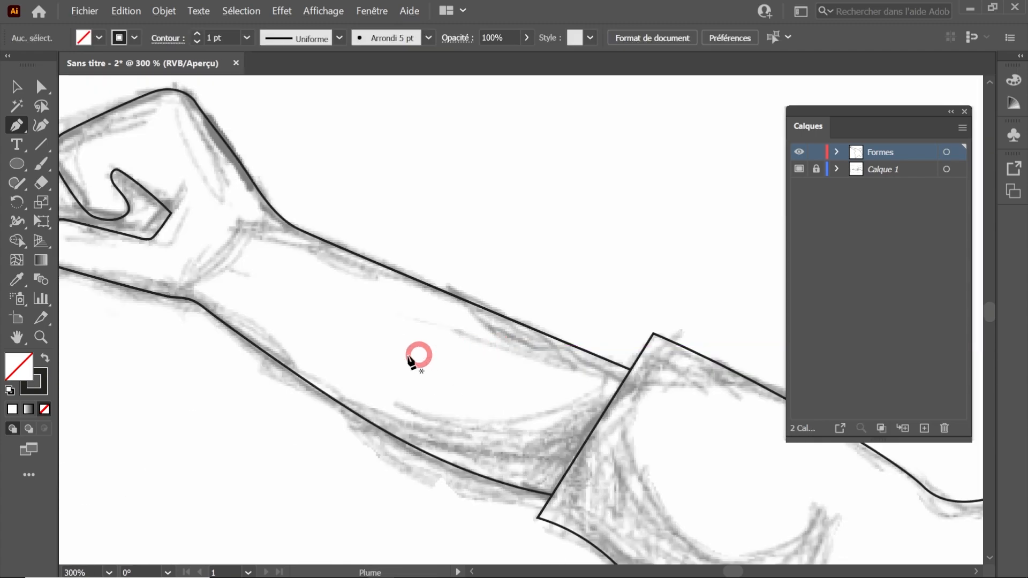
left_click_drag(416, 358, 605, 398)
scroll(425, 305, "up", 2)
left_click_drag(425, 305, 520, 348)
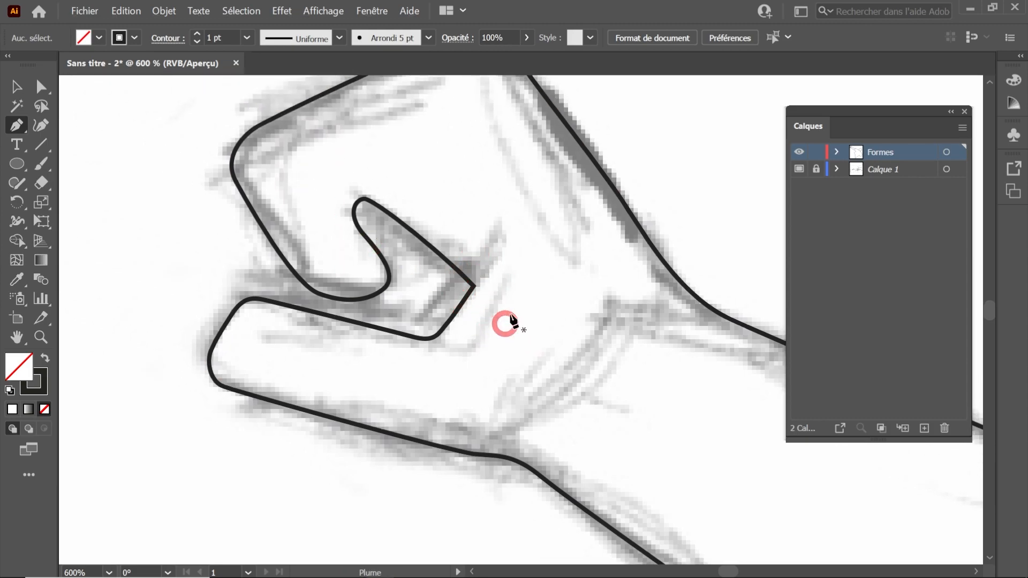
scroll(498, 305, "left", 2)
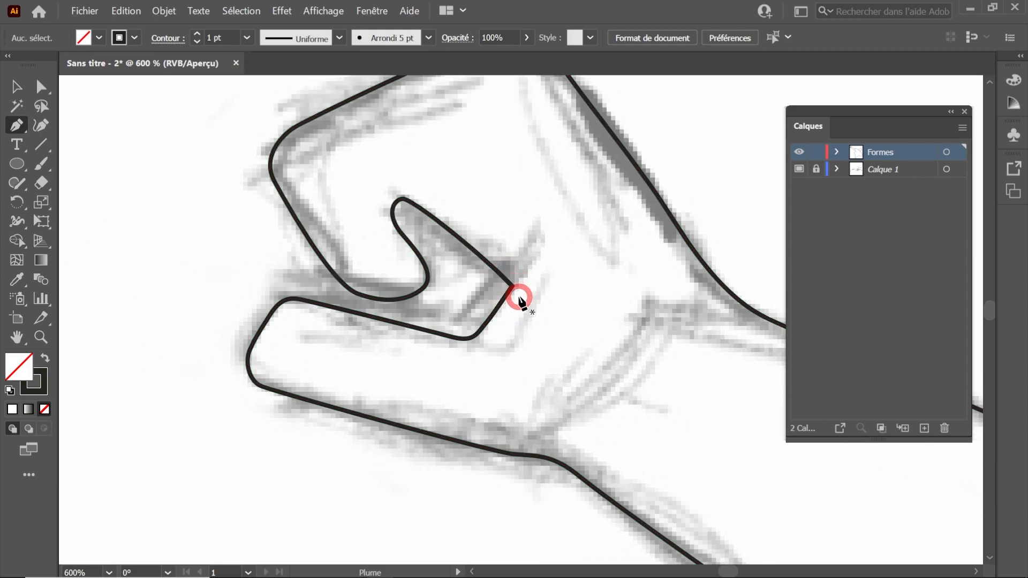
scroll(519, 297, "left", 1)
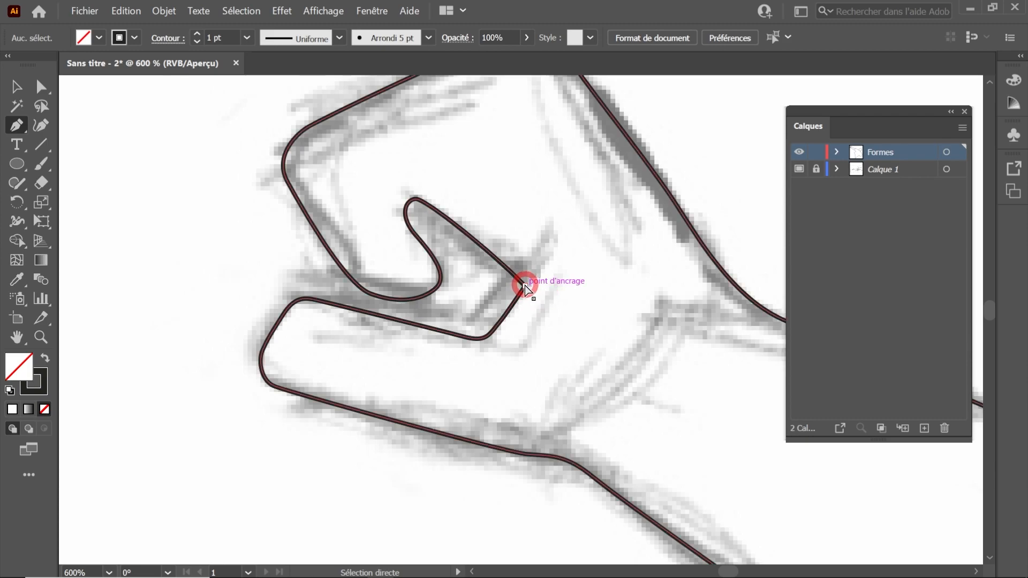
left_click(528, 299, "ctrl")
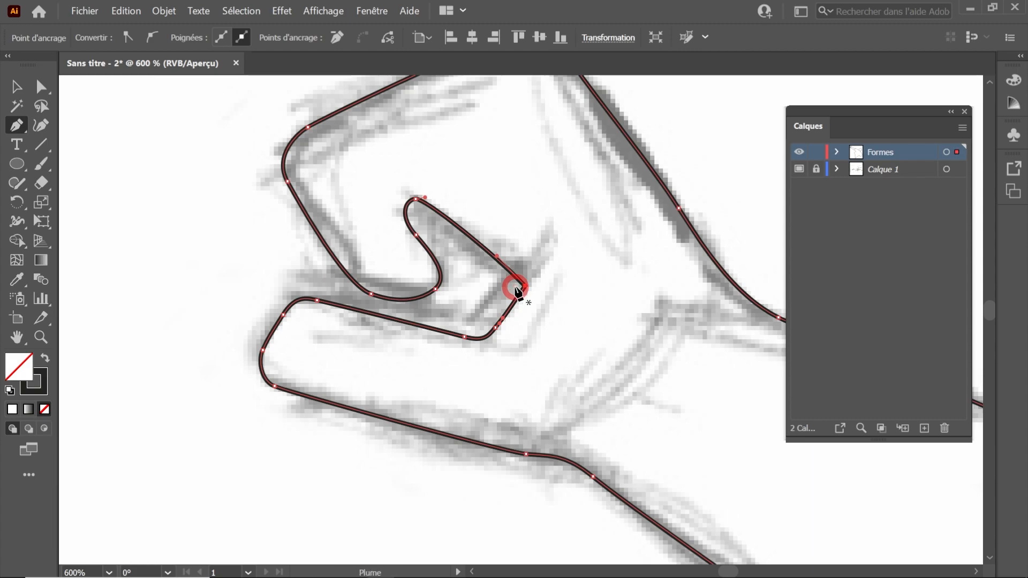
left_click_drag(515, 289, 510, 292)
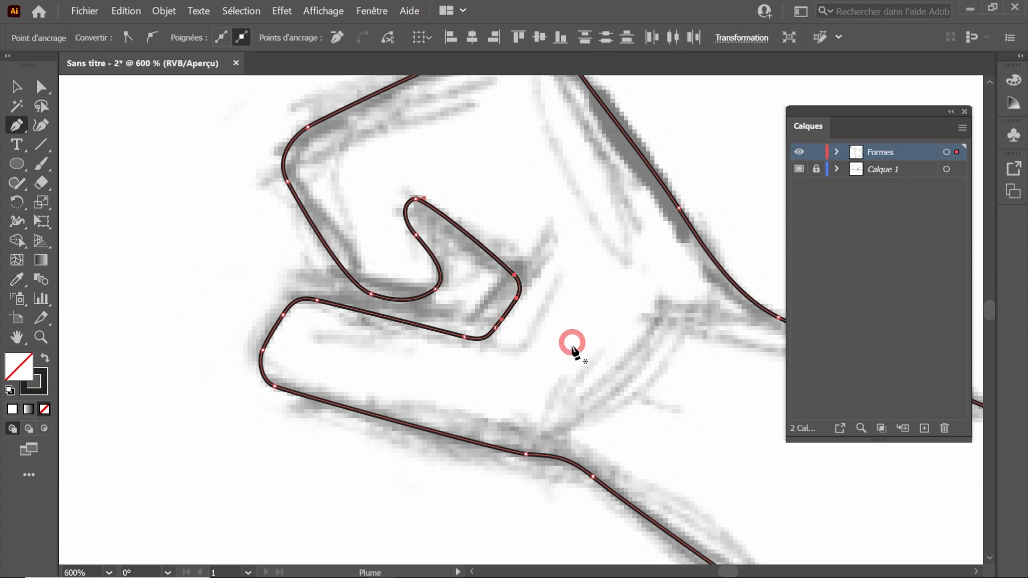
Step: Smooth the bend under the raised wrist by repositioning its anchor and adjusting the handles, then deselect the path
left_click_drag(582, 430, 537, 316)
scroll(536, 316, "up", 2)
left_click_drag(426, 368, 379, 359)
left_click_drag(502, 362, 515, 384)
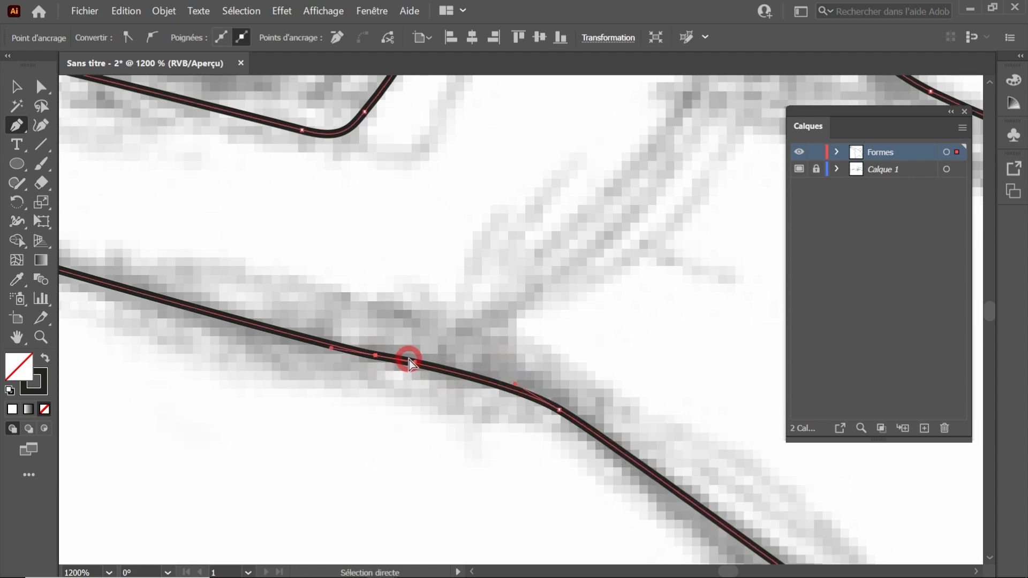
left_click_drag(415, 362, 411, 366)
scroll(485, 374, "down", 8)
left_click(505, 432, "ctrl")
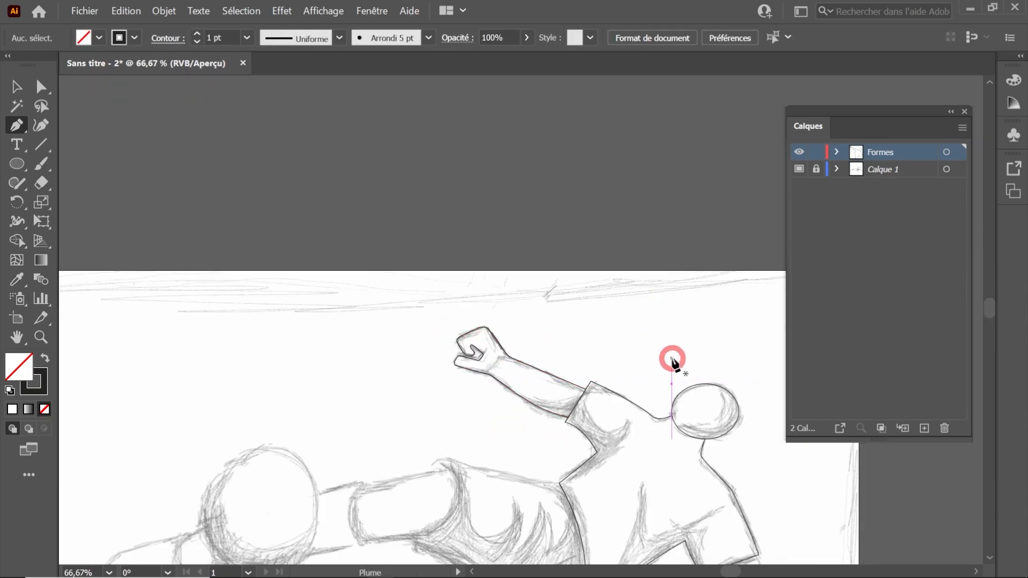
Step: Draw the lowered forearm's outer edge as a straight Pen line from the sleeve opening's outer corner to the hand
left_click_drag(672, 359, 558, 241)
left_click_drag(626, 435, 534, 294)
scroll(535, 295, "up", 4)
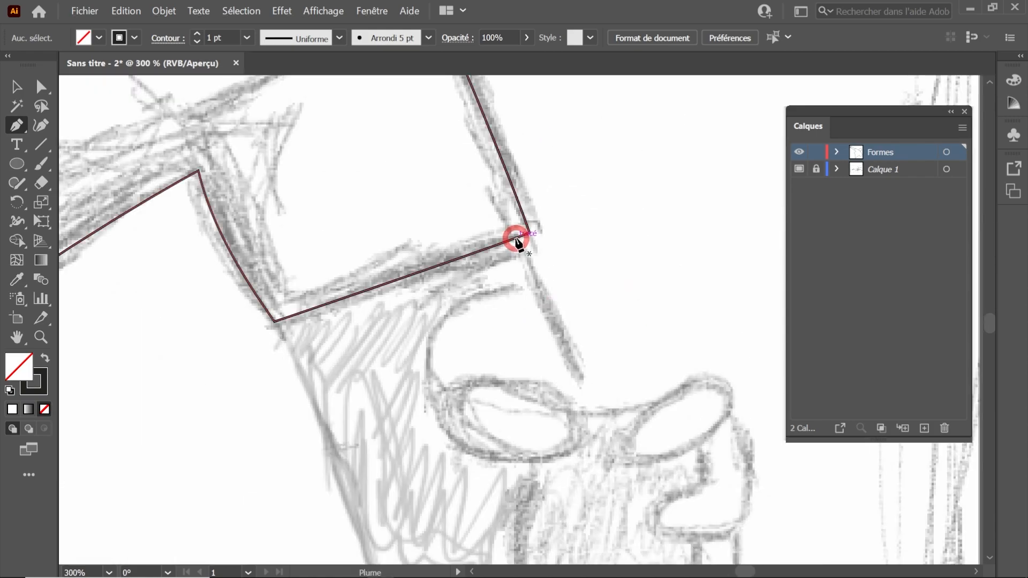
left_click(515, 238)
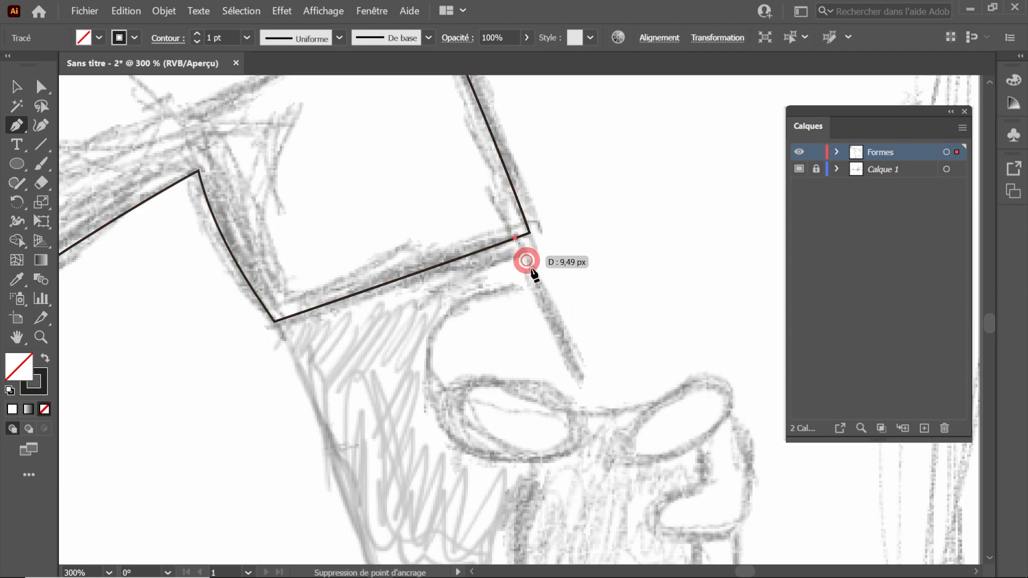
left_click(598, 412)
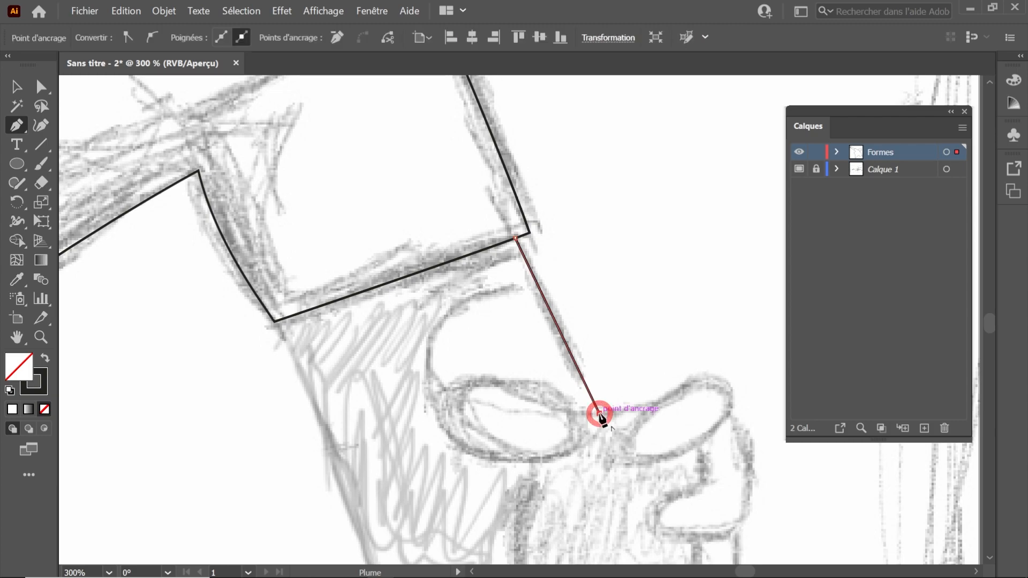
Step: Trace the lowered arm's inner edge from the sleeve's inner corner around the elbow to the hand, then deselect the open path
left_click_drag(452, 428, 477, 285)
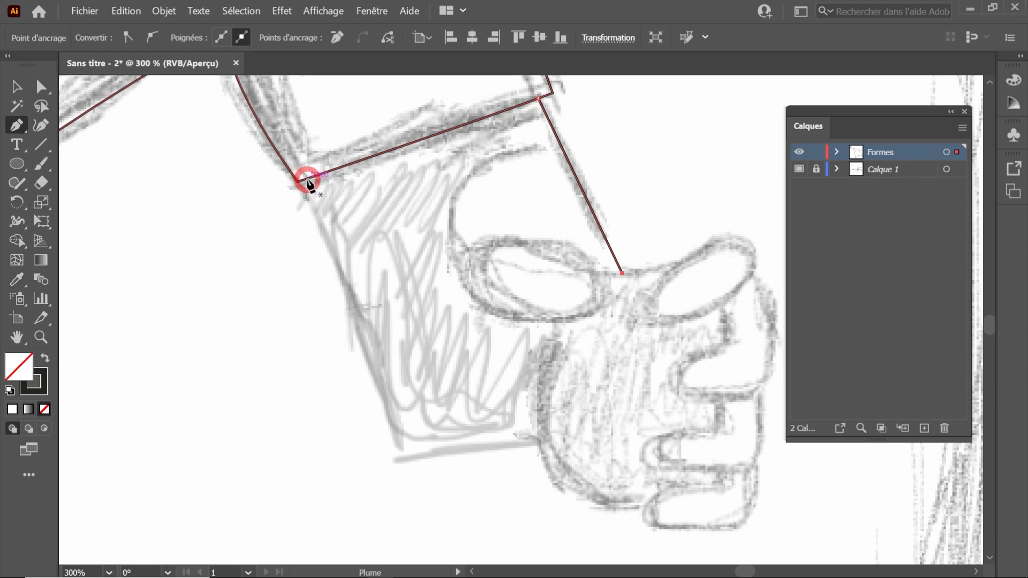
left_click(306, 181)
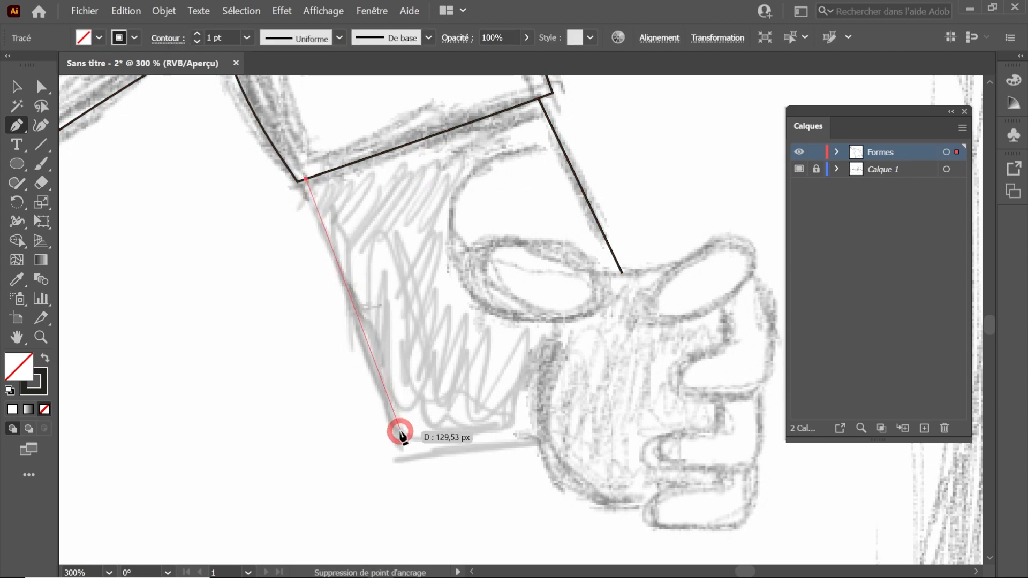
left_click_drag(417, 441, 428, 444)
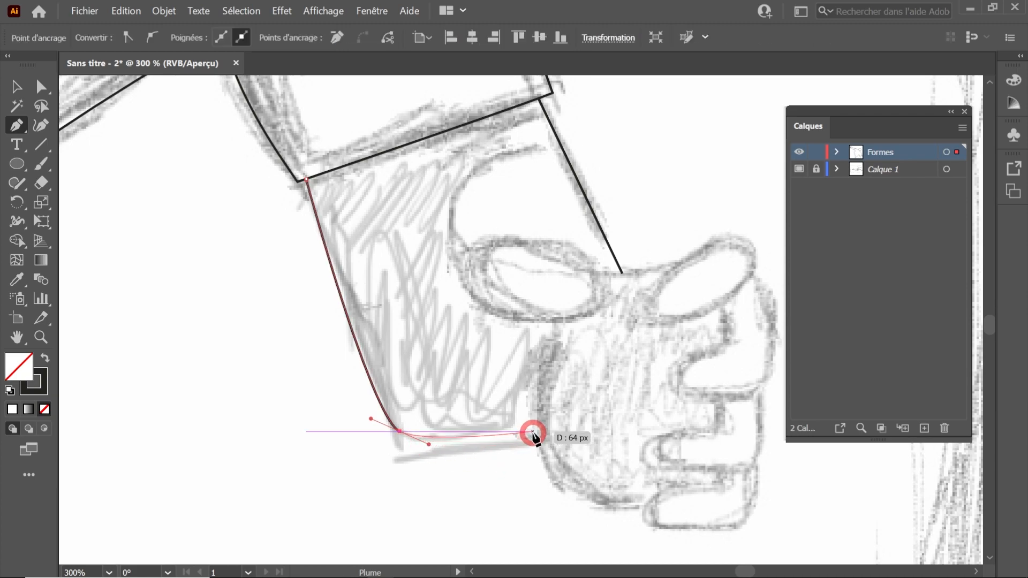
left_click(535, 431)
key("Escape")
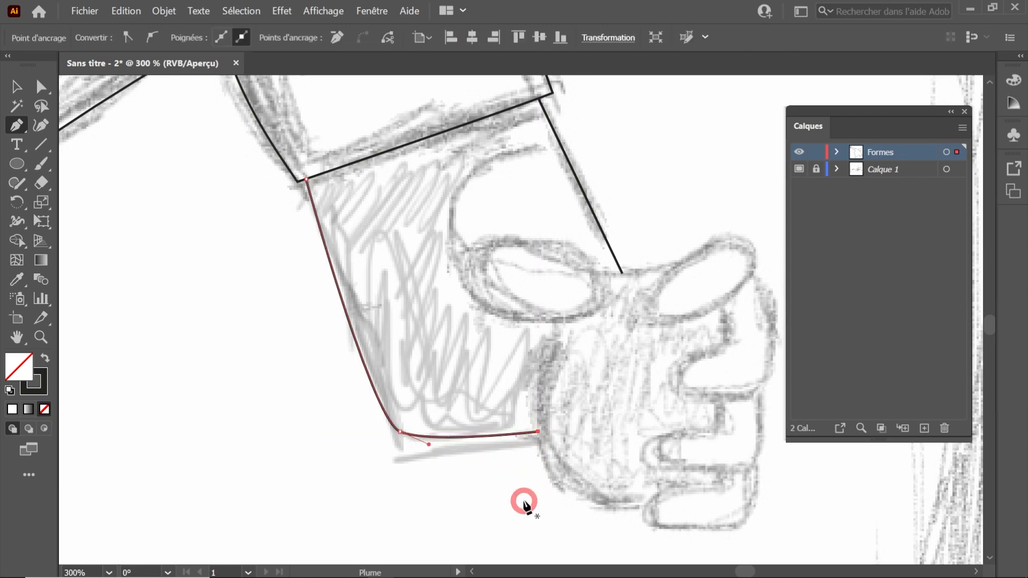
scroll(532, 488, "down", 5)
scroll(532, 482, "up", 3)
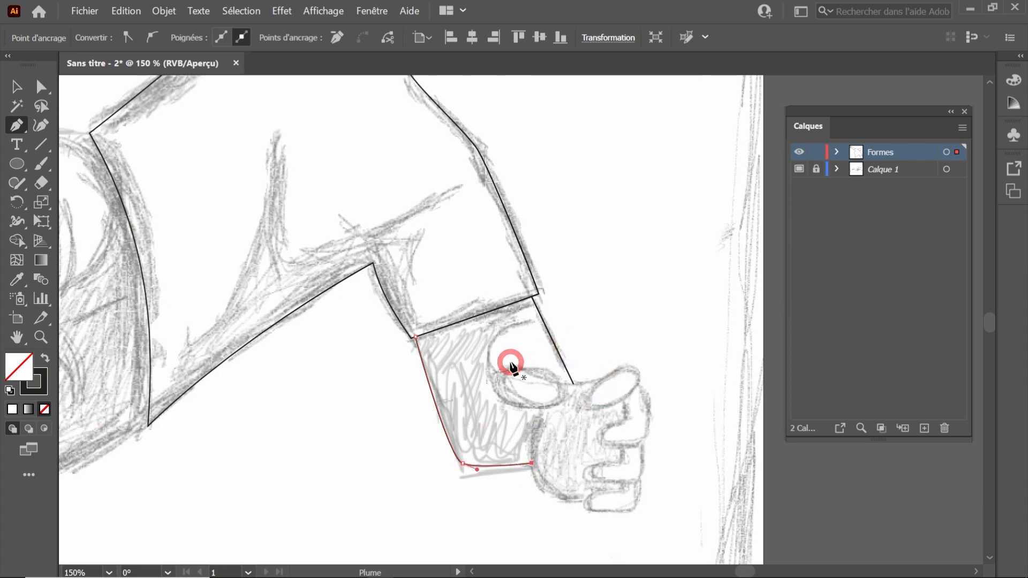
left_click(600, 504, "ctrl")
Step: Draw an ellipse over the inner oval of the lowered hand and rotate it to about 349° to match the sketch
scroll(573, 422, "up", 4)
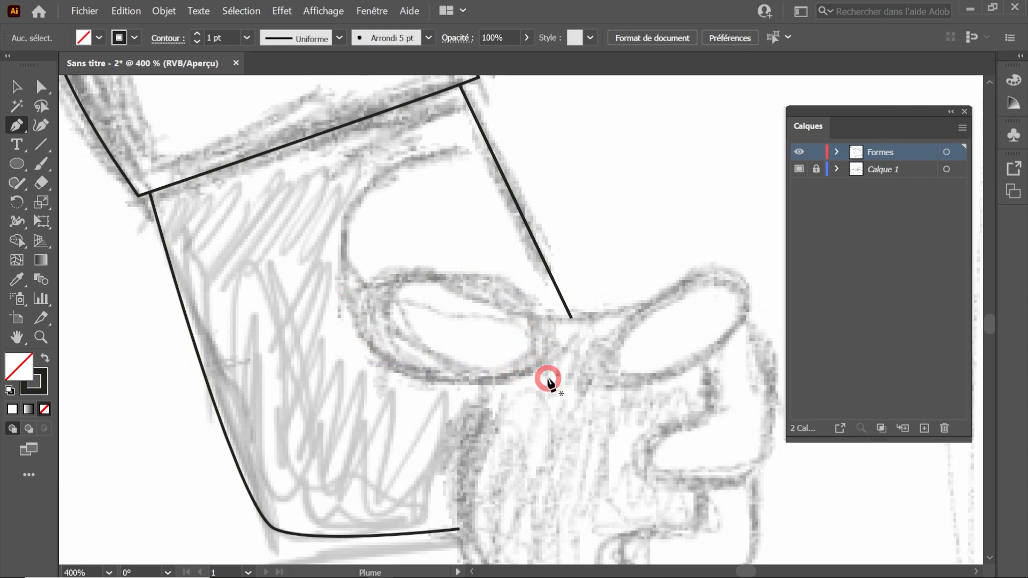
left_click(17, 163)
left_click_drag(371, 288, 537, 373)
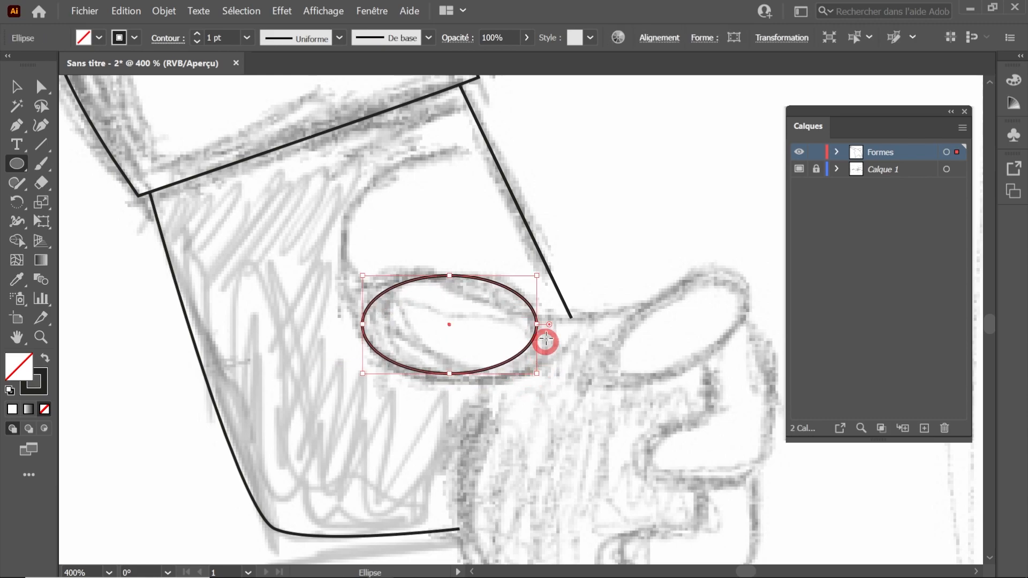
left_click_drag(540, 271, 544, 294)
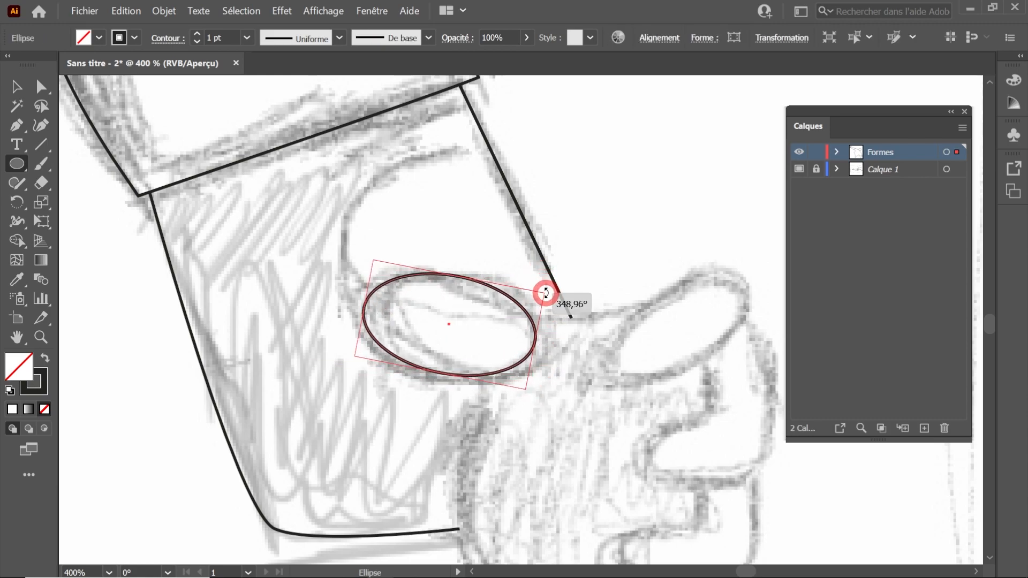
Step: Fine-tune the rotation and placement of the ellipse over the inner oval of the lowered hand
left_click_drag(459, 278, 484, 290)
key("v")
left_click_drag(615, 335, 526, 282)
Step: Draw an ellipse over the lowered hand's outer oval, then rotate, resize and move it to match the sketch
left_click(21, 168)
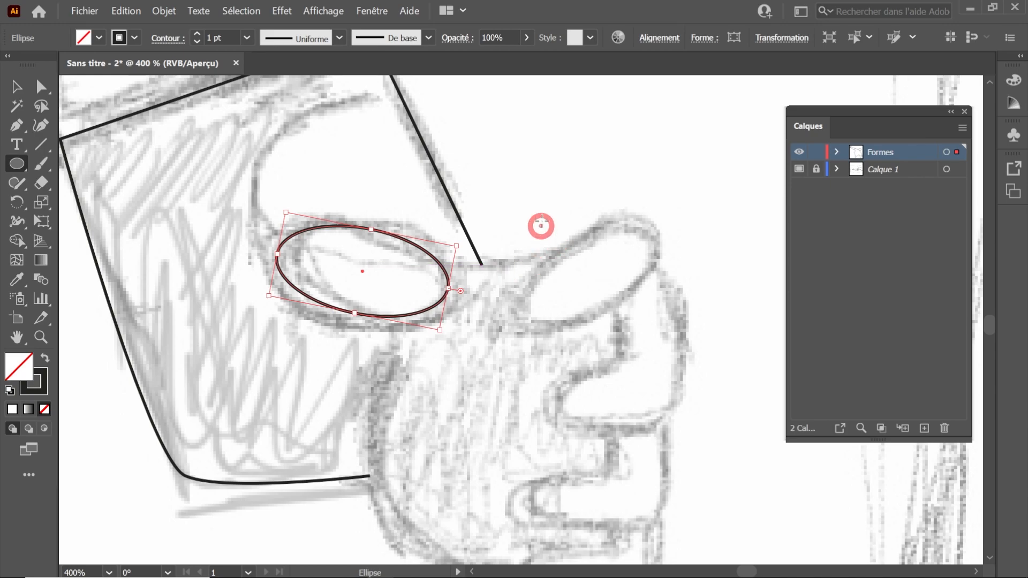
left_click_drag(566, 186, 631, 331)
mouse_move(632, 181)
left_mouse_down()
mouse_move(660, 207)
mouse_move(666, 245)
left_mouse_up()
left_click_drag(597, 259, 592, 270)
left_click_drag(674, 301, 649, 260)
left_click_drag(586, 259, 588, 262)
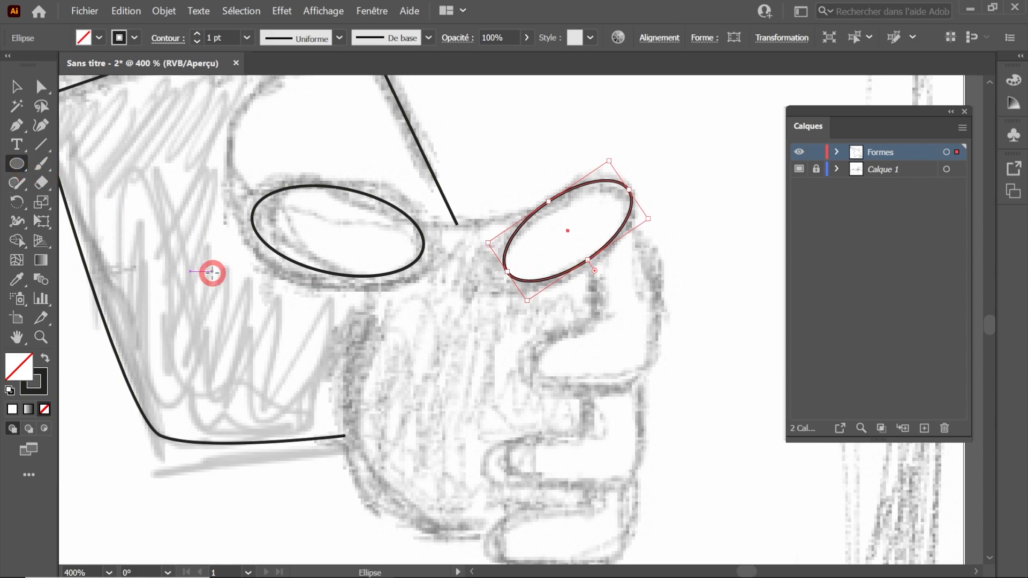
Step: Trace the uppermost finger with the Pen tool, starting and ending on the outer ellipse, then deselect the path
key("p")
left_click(409, 416, "ctrl")
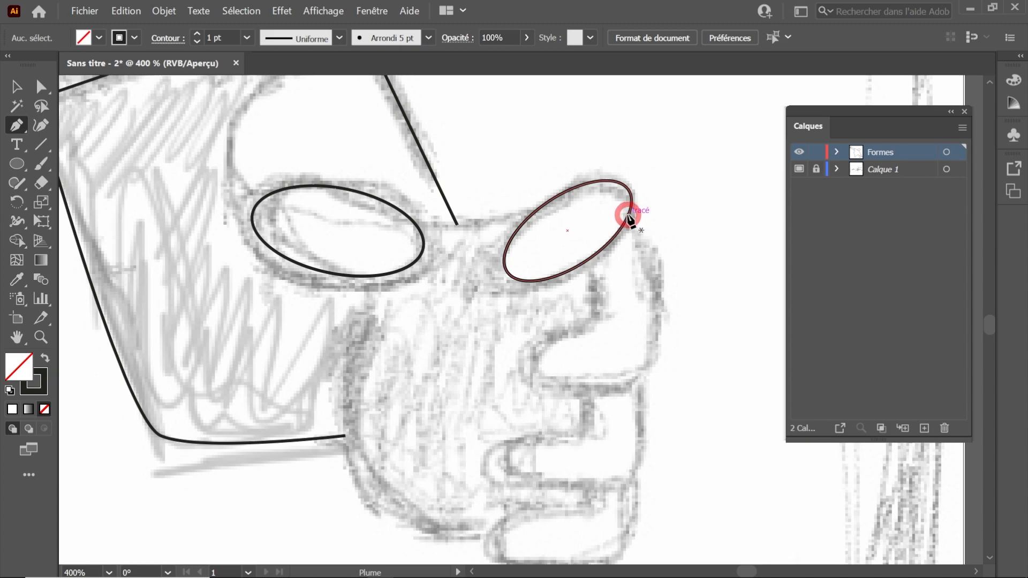
left_click(628, 216)
left_click(647, 294)
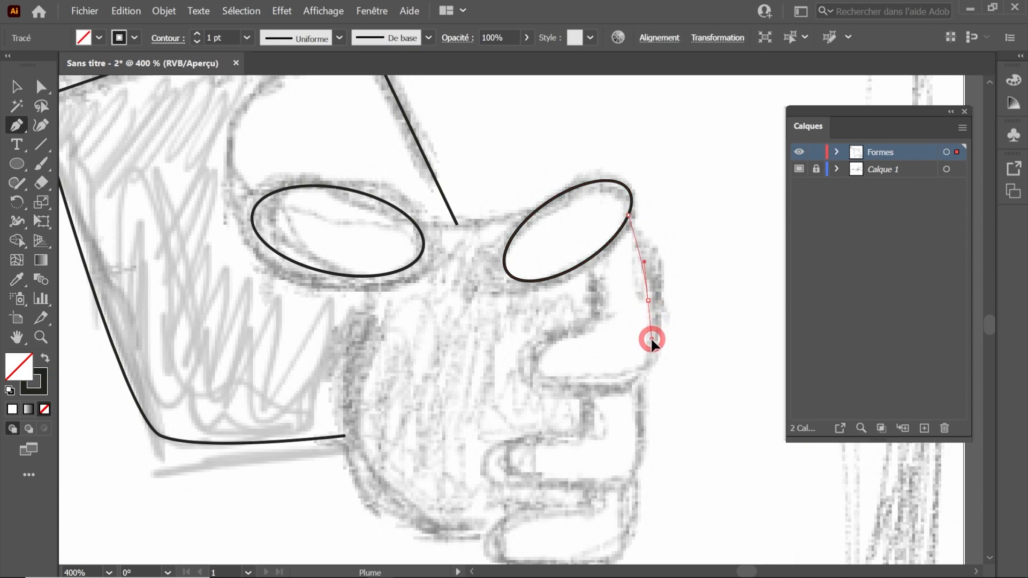
left_click_drag(649, 343, 544, 376)
mouse_move(556, 339)
left_mouse_down()
mouse_move(546, 339)
mouse_move(585, 332)
left_mouse_up()
left_click_drag(604, 312, 604, 294)
left_click(595, 254)
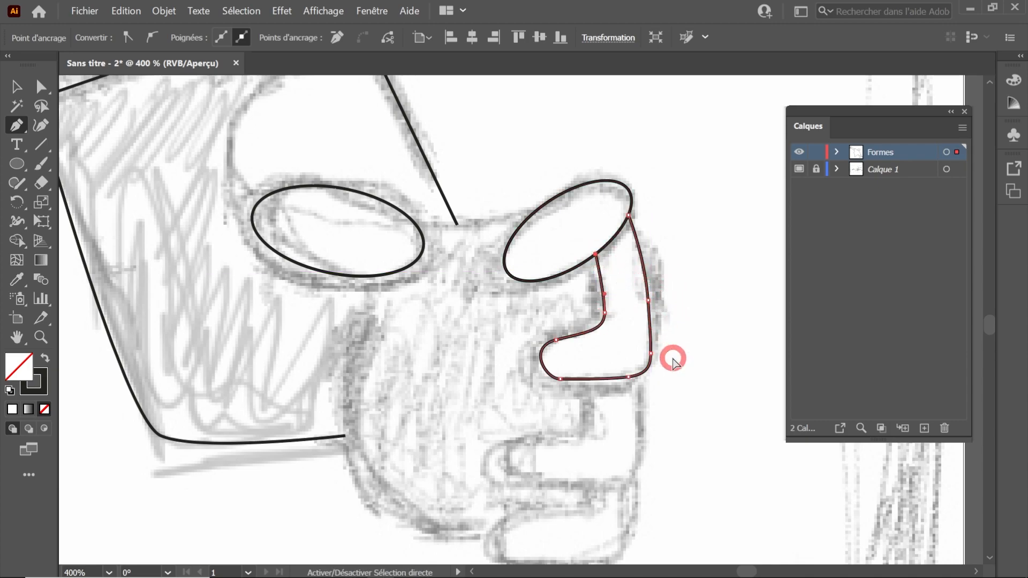
left_click(673, 358, "ctrl")
Step: Trace the second finger as a rounded L-shaped Pen path hanging from the first finger's lower edge, refine its inner bend, and deselect it
scroll(632, 411, "up", 1)
left_click_drag(631, 411, 581, 303)
left_click(589, 255)
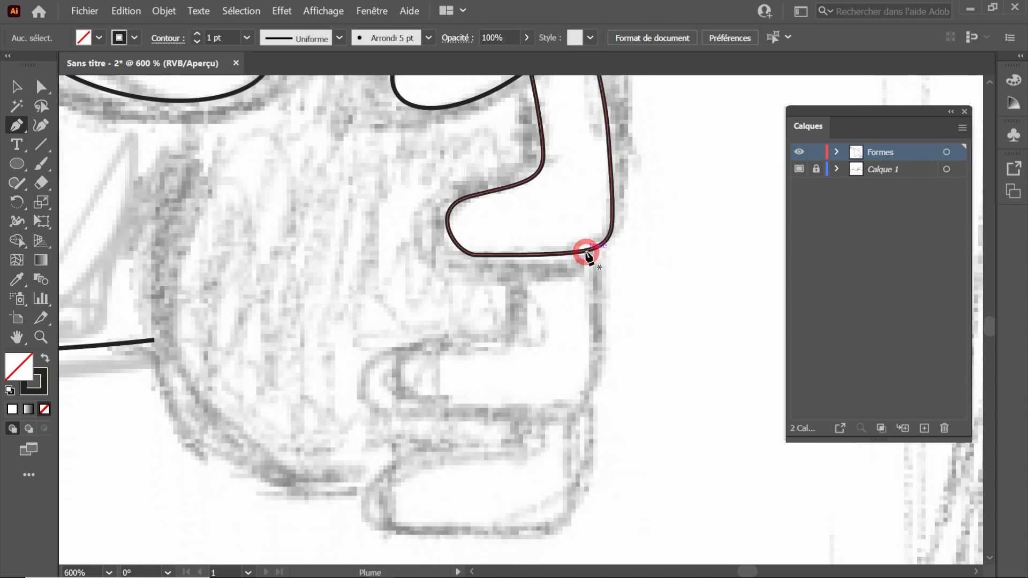
left_click(591, 361)
left_click(590, 386)
left_click_drag(543, 408, 497, 409)
left_click(407, 402)
mouse_move(406, 402)
left_mouse_down()
mouse_move(437, 410)
mouse_move(413, 407)
left_mouse_up()
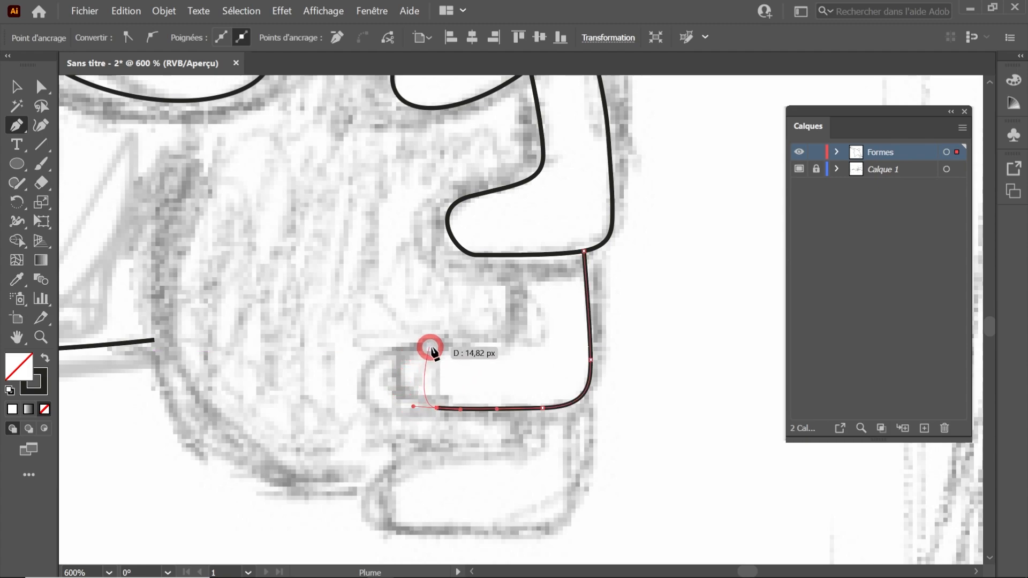
left_click_drag(436, 346, 544, 334)
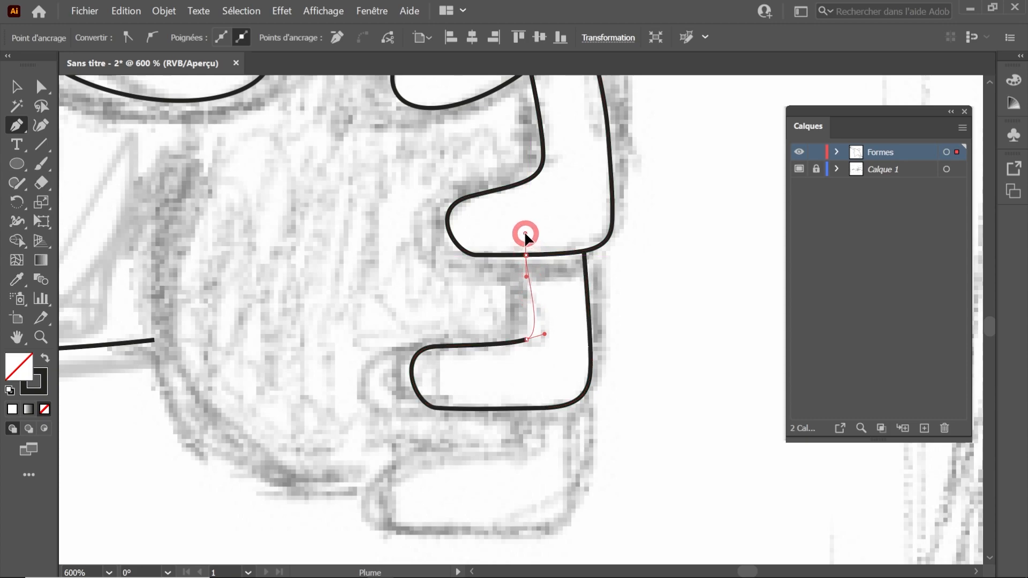
left_click(525, 233)
left_click_drag(525, 342, 517, 342)
left_click(612, 360, "ctrl")
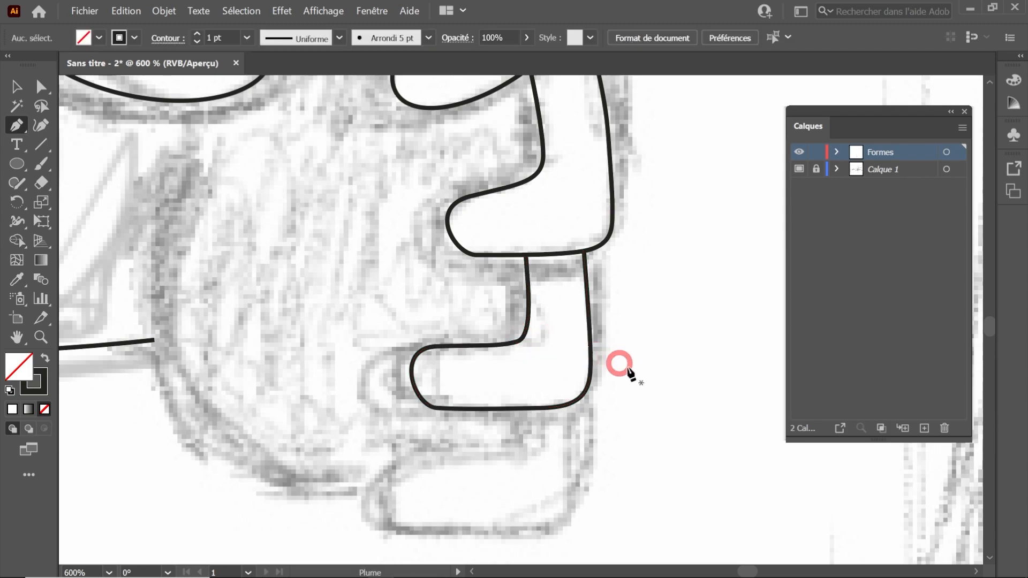
Step: Trace the third finger as a rounded Pen path starting and ending on the second finger's lower edge
scroll(635, 383, "down", 2)
scroll(636, 386, "up", 2)
left_click_drag(610, 430, 563, 432)
left_click(562, 334, "ctrl")
left_click(526, 452)
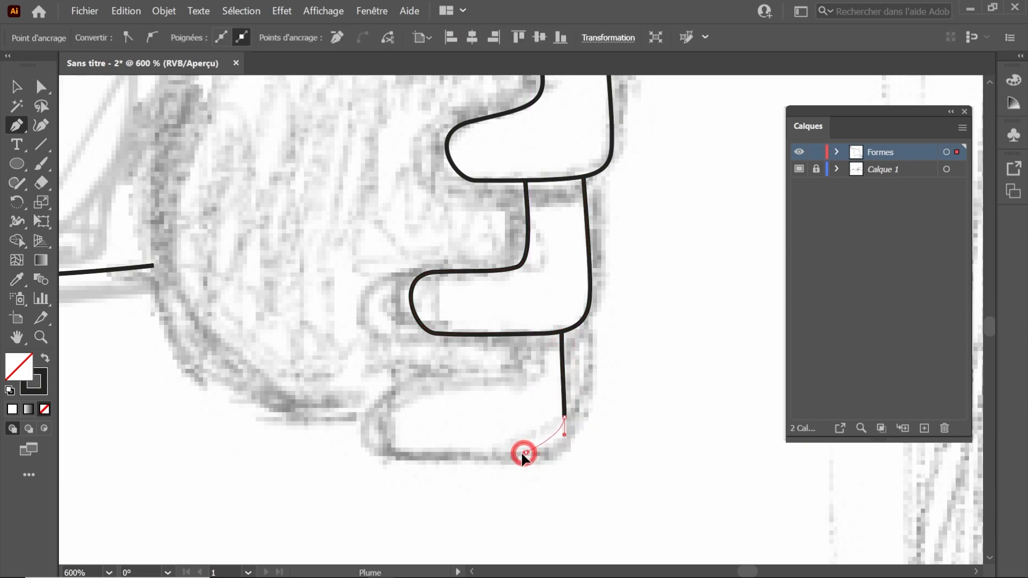
left_click_drag(418, 453, 397, 452)
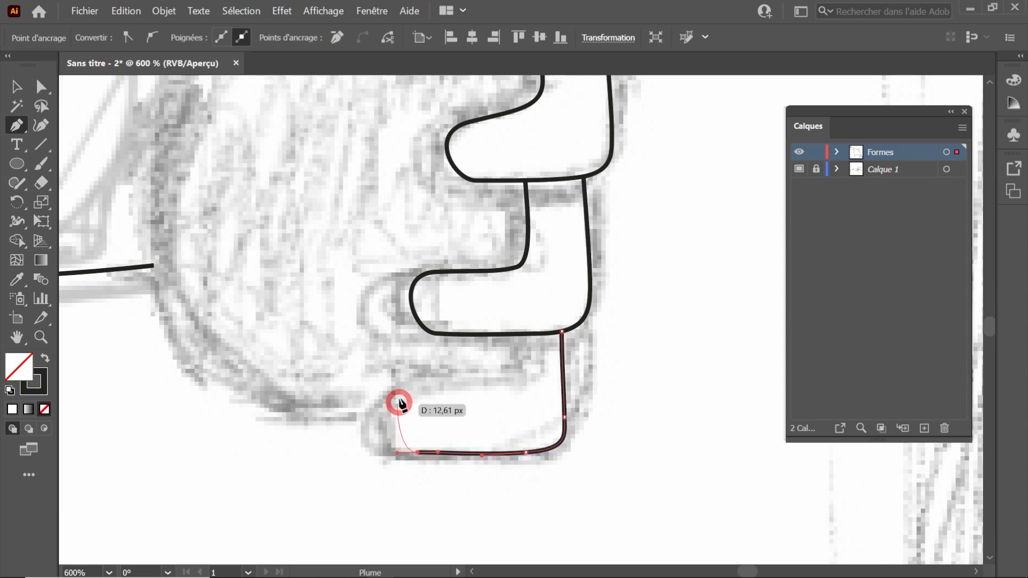
left_click_drag(400, 398, 437, 378)
left_click_drag(501, 383, 524, 381)
left_click(513, 334)
Step: Smooth the third finger's rounded tip by adjusting its curve handles, then deselect the path
left_click(461, 355, "ctrl")
left_click_drag(418, 452, 407, 454)
left_click_drag(400, 398, 443, 382)
left_click_drag(405, 397, 413, 395)
scroll(478, 389, "down", 3)
left_click(523, 413, "ctrl")
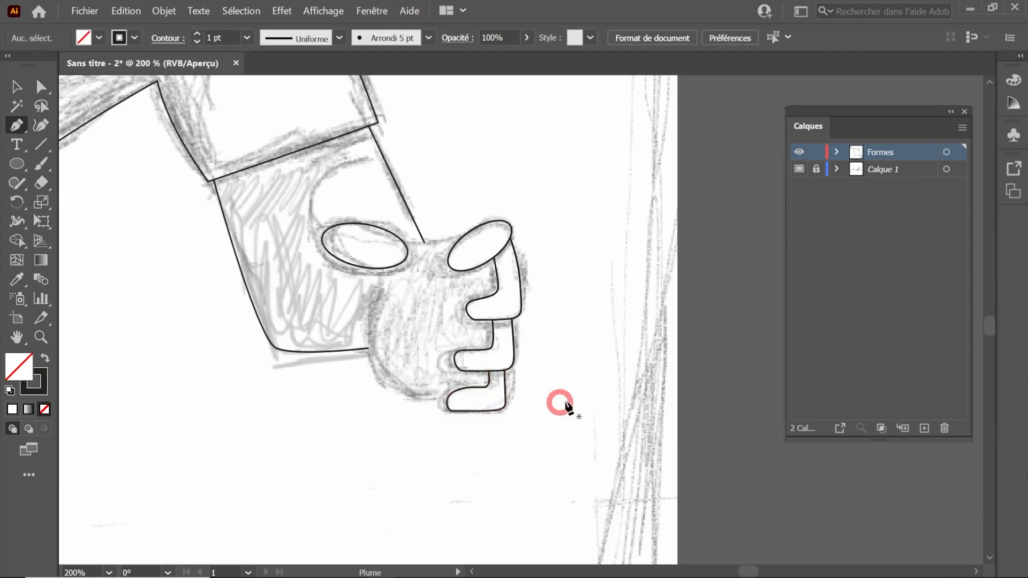
Step: Reshape the uppermost finger's inner bend and rounded tip by moving its anchors and curve handles
scroll(588, 399, "down", 2)
scroll(557, 369, "up", 4)
scroll(557, 370, "up", 1)
left_click_drag(479, 296, 477, 283)
left_click_drag(546, 257, 534, 256)
left_click_drag(532, 170, 524, 175)
left_click(549, 200, "ctrl")
key("ctrl+z")
left_click(534, 183, "ctrl")
left_click_drag(534, 257, 529, 259)
left_click(479, 356)
left_click_drag(453, 355, 440, 356)
Step: Move the upper anchors of the three fingers' inner edges slightly toward the palm, shifting the third finger's by about 4.5 px
left_click(535, 378, "ctrl")
left_click(522, 435, "ctrl")
left_click_drag(528, 355, 514, 358)
scroll(515, 356, "down", 2)
scroll(515, 351, "up", 2)
left_click(525, 185, "ctrl")
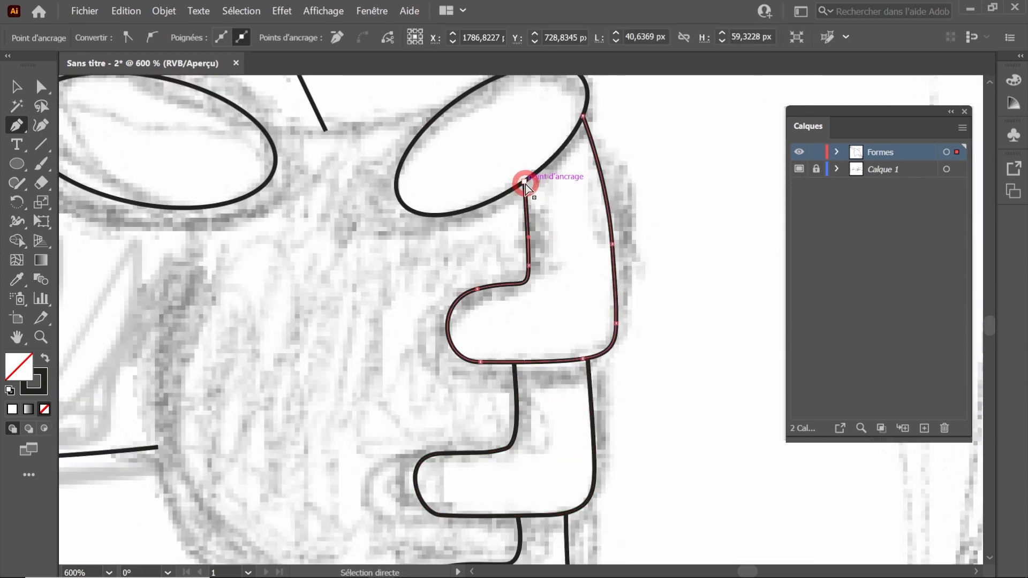
left_click_drag(524, 184, 521, 184)
scroll(577, 274, "down", 2)
scroll(596, 395, "up", 2)
left_click(485, 449, "ctrl")
left_click_drag(499, 396, 479, 395)
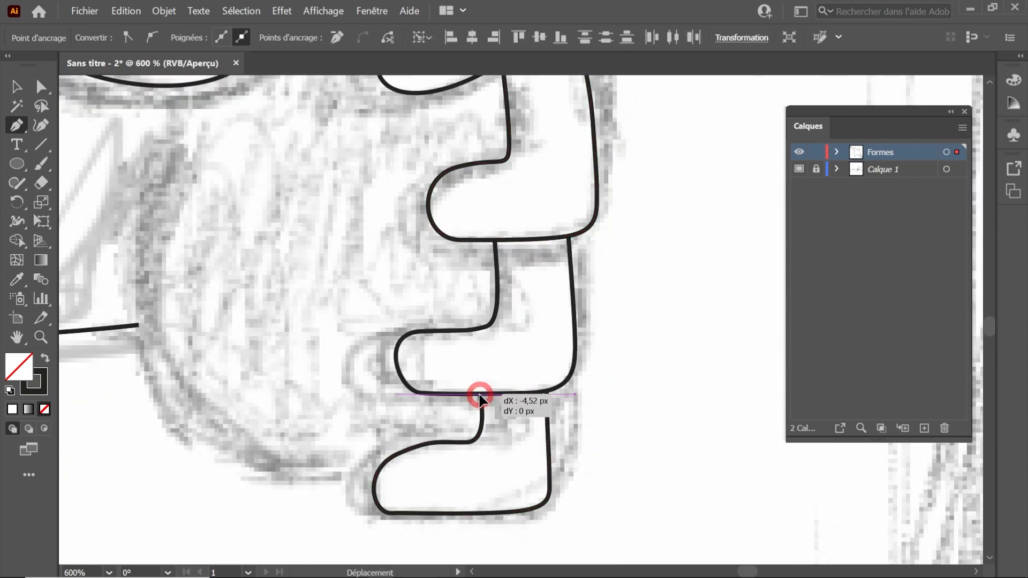
Step: Draw a shallow Pen curve joining the inner ellipse to the outer ellipse along the top of the hand, then deselect it
scroll(637, 395, "down", 2)
scroll(652, 394, "up", 3)
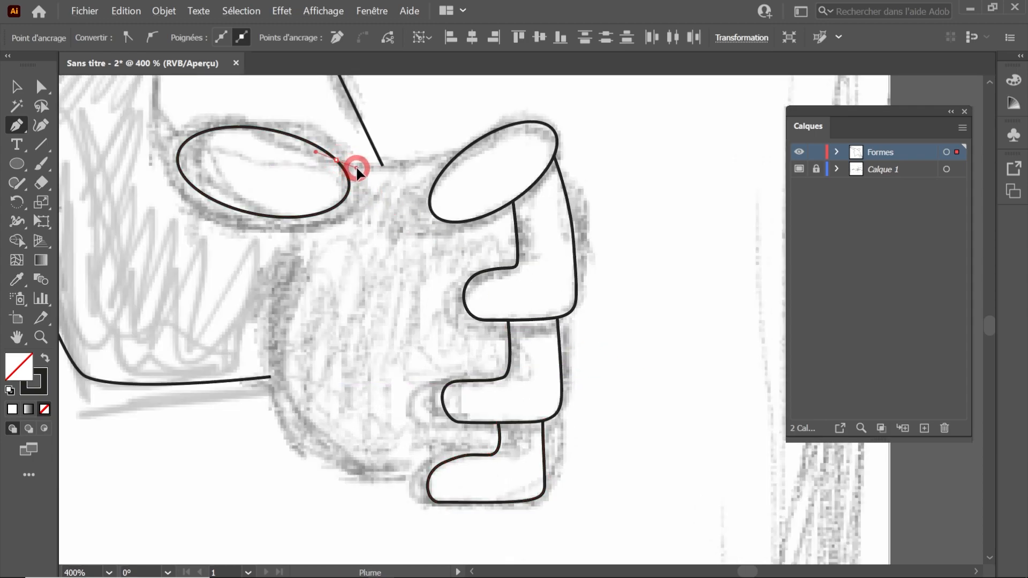
left_click_drag(360, 167, 362, 169)
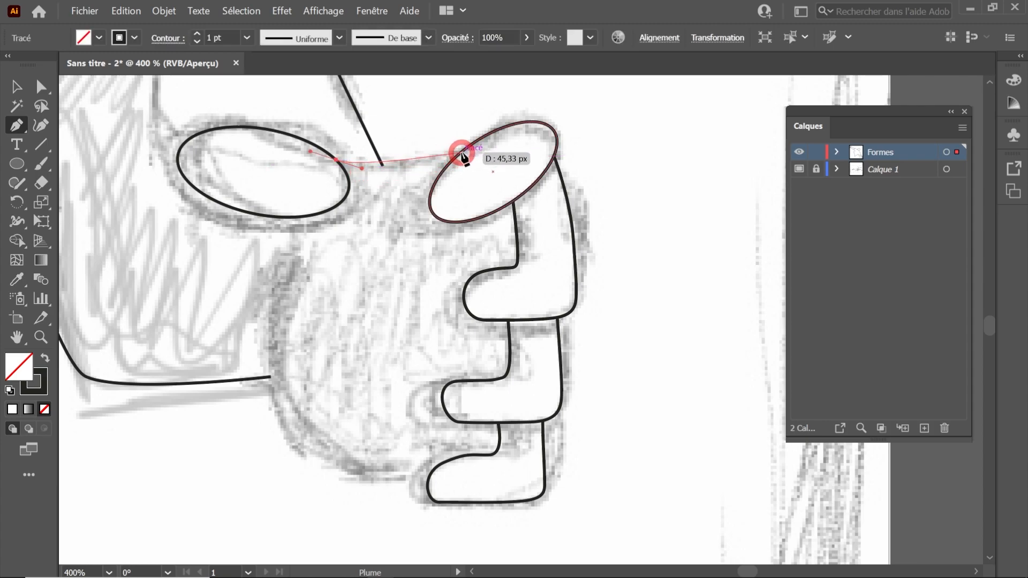
left_click_drag(463, 153, 483, 141)
scroll(482, 142, "left", 3)
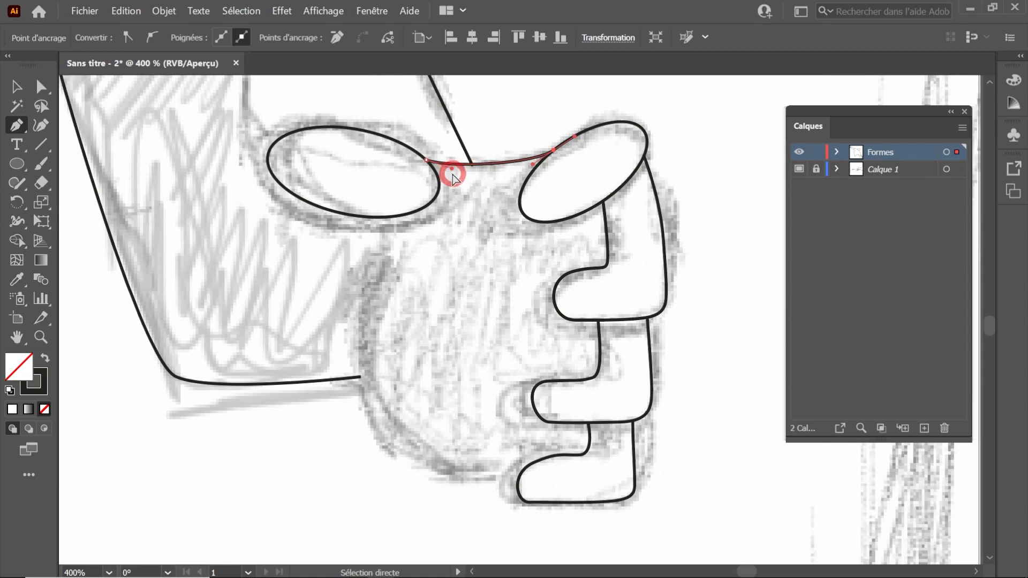
left_click(488, 199, "ctrl")
Step: Move the lower endpoint of the forearm's outer line onto the curve joining the ellipses, then deselect it
scroll(491, 174, "up", 5)
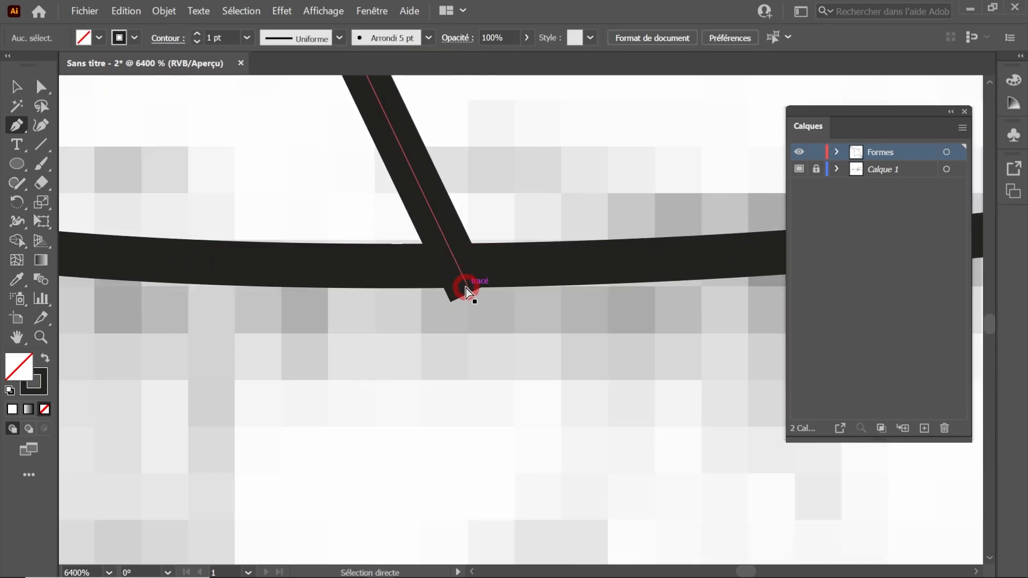
left_click(471, 292)
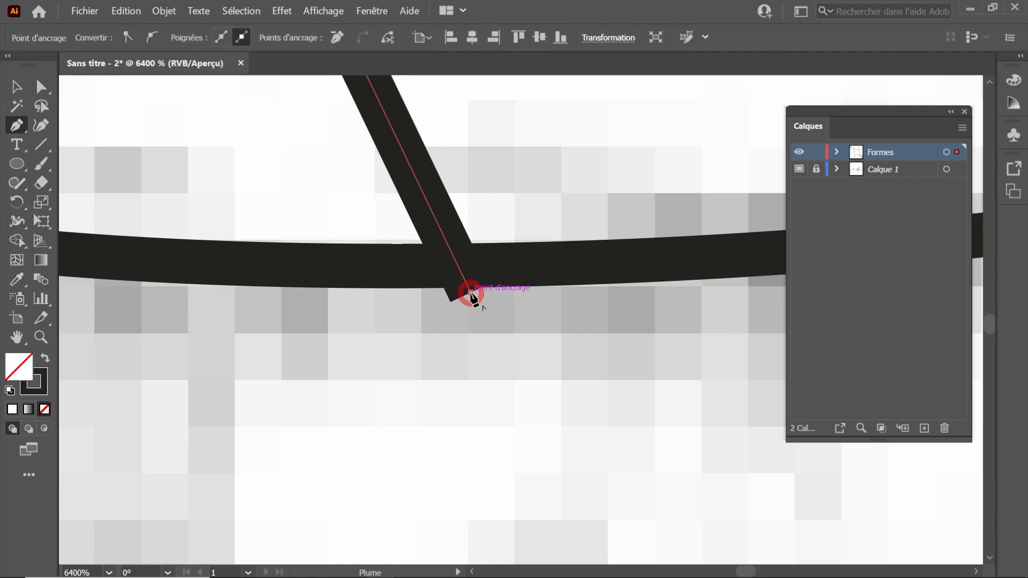
left_click_drag(470, 293, 457, 269)
scroll(500, 287, "down", 11)
scroll(477, 293, "up", 3)
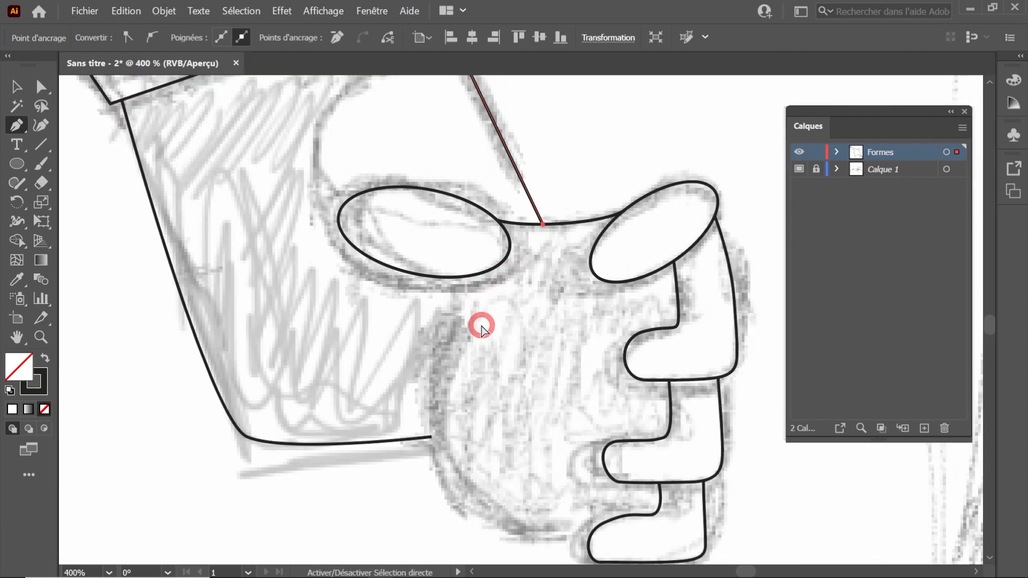
left_click(481, 326, "ctrl")
Step: Trace the palm's curved outline from the bottom of the inner ellipse to the third finger's tip, then deselect the path
left_click_drag(451, 278, 470, 294)
left_click_drag(440, 372, 431, 406)
left_click_drag(444, 477, 470, 515)
left_click_drag(485, 520, 429, 413)
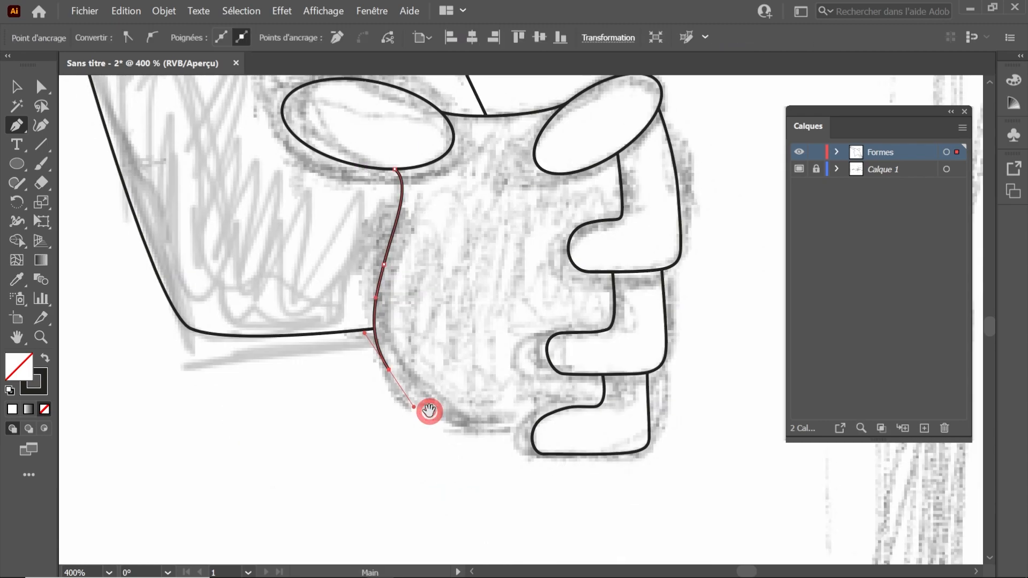
left_click_drag(532, 435, 592, 436)
left_click(512, 363, "ctrl")
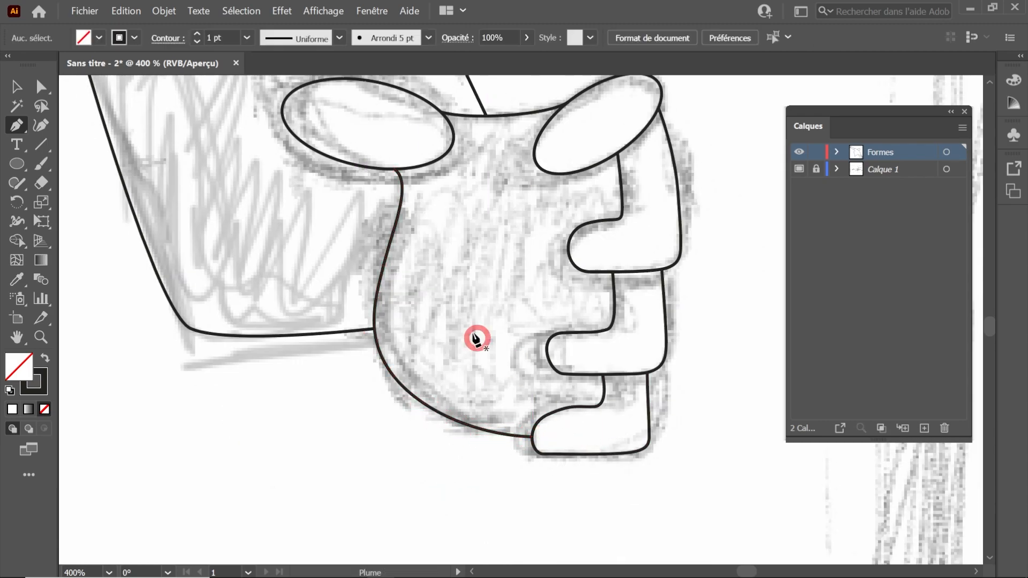
Step: Snap the endpoint of the forearm's inner edge onto the palm outline and check the path junctions in outline view
scroll(441, 332, "up", 5)
left_click(331, 315, "ctrl")
left_click_drag(356, 311, 351, 311)
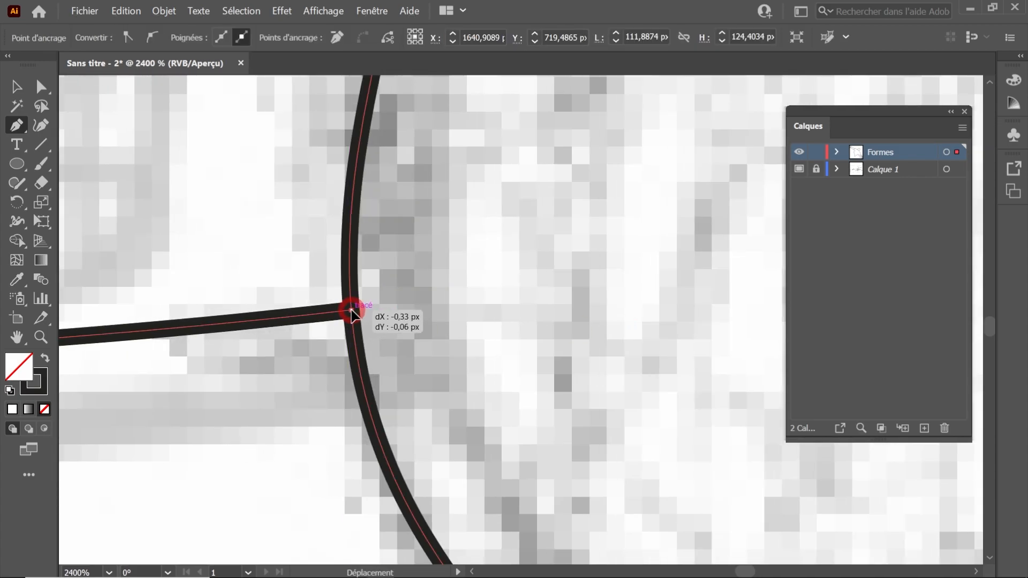
scroll(467, 299, "down", 8)
key("ctrl+y")
scroll(474, 240, "up", 8)
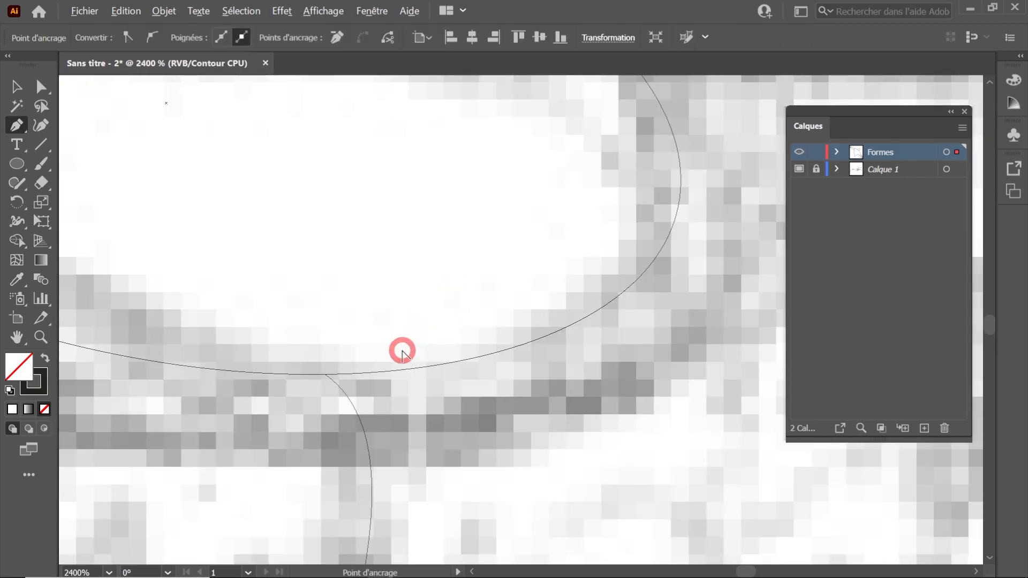
key("ctrl+y")
scroll(402, 351, "down", 8)
Step: Start the shorts' Pen outline near the shirt's lower corner, tracing the bottom edge and the curved opening of the lower leg
left_click_drag(402, 351, 602, 397)
left_click_drag(458, 362, 637, 396)
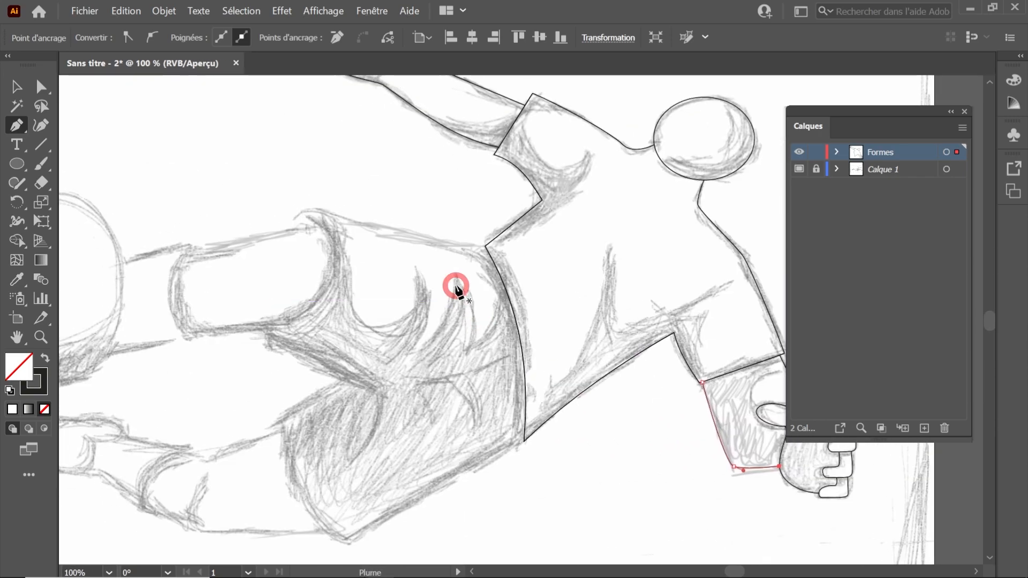
scroll(514, 400, "down", 3)
scroll(527, 305, "up", 2)
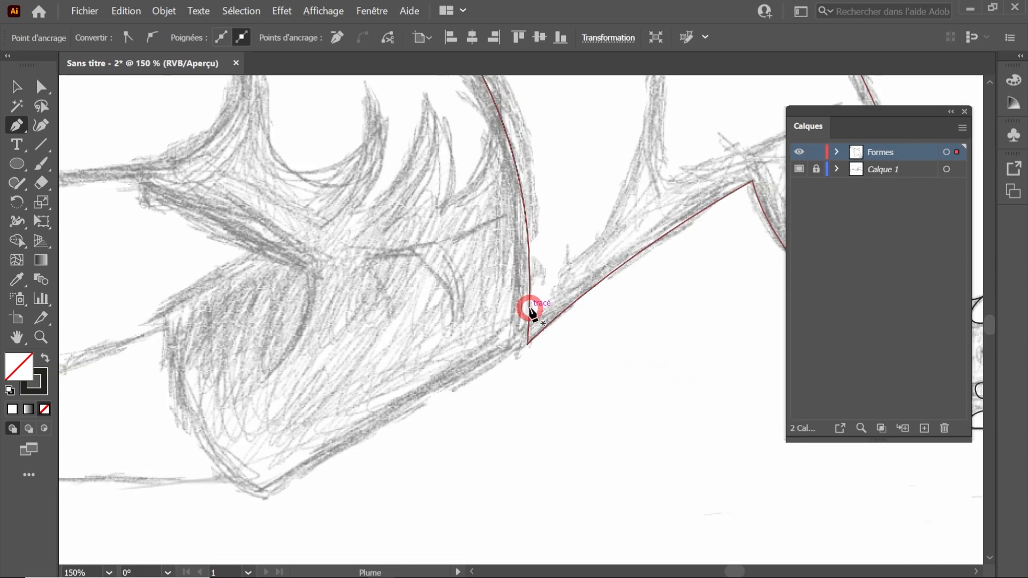
key("ctrl+shift+a")
left_click(527, 334)
mouse_move(261, 488)
left_mouse_down()
mouse_move(235, 503)
mouse_move(179, 396)
mouse_move(159, 316)
left_mouse_up()
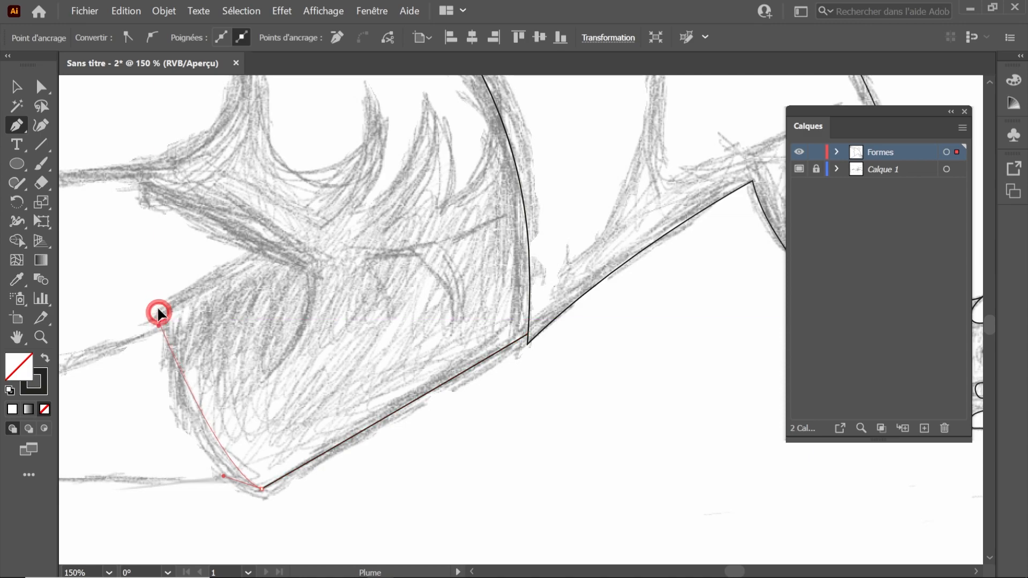
left_click_drag(160, 254, 185, 302)
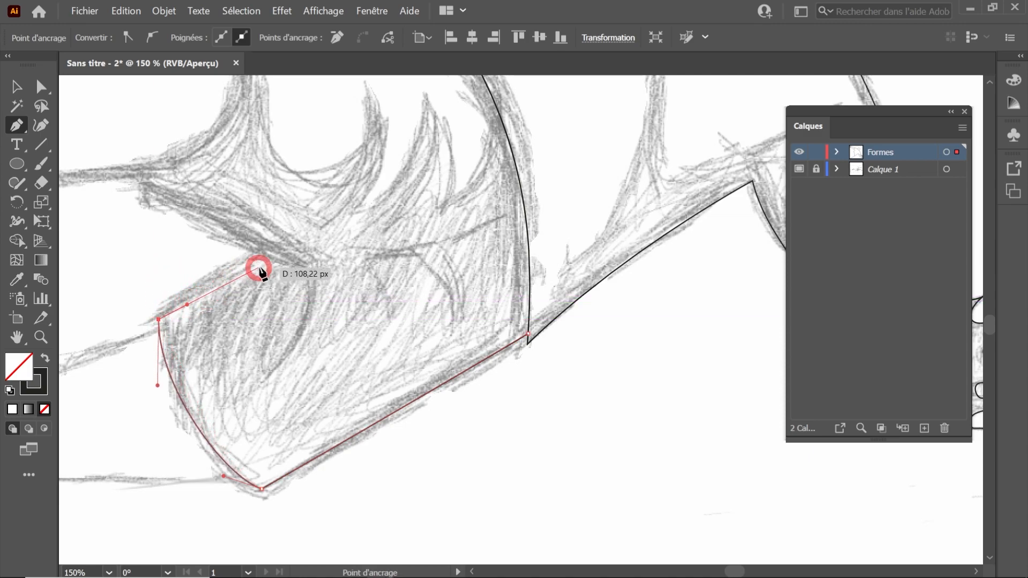
Step: Continue the shorts outline inward to the crotch and back out to the lower corner of the upper leg's opening
left_click(284, 262)
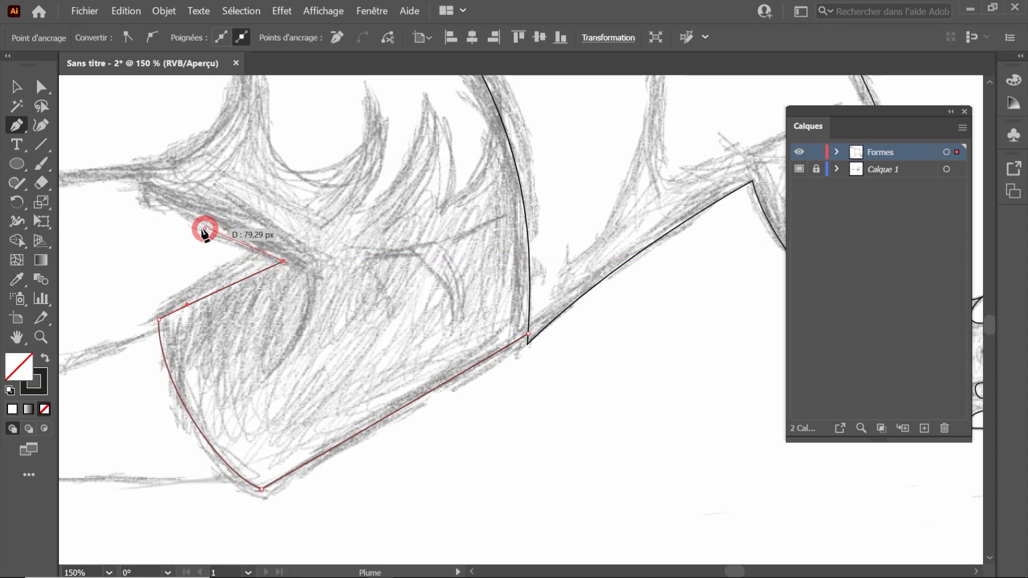
scroll(201, 230, "down", 2)
left_click_drag(199, 229, 253, 268)
scroll(253, 268, "up", 2)
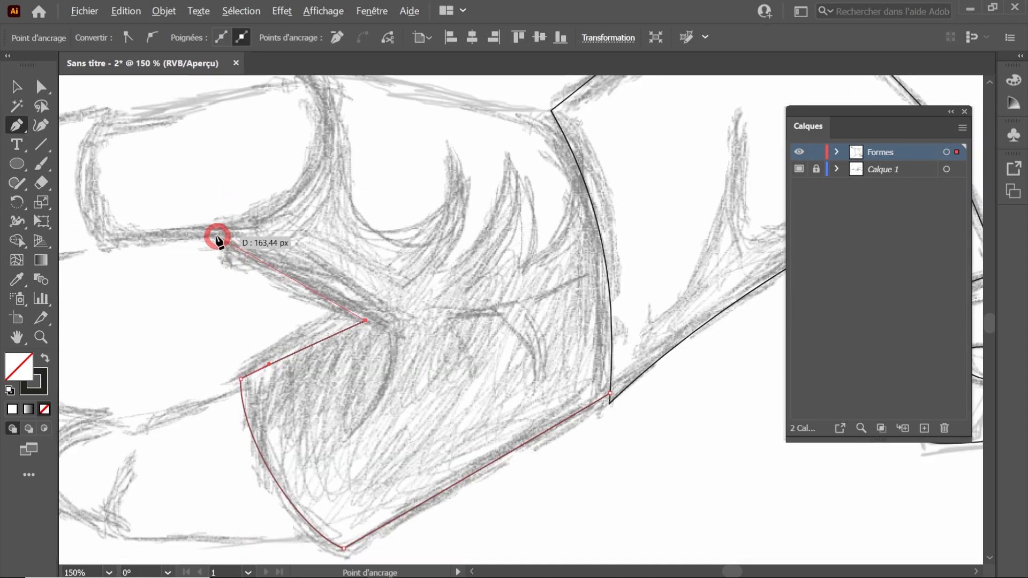
left_click_drag(205, 235, 188, 219)
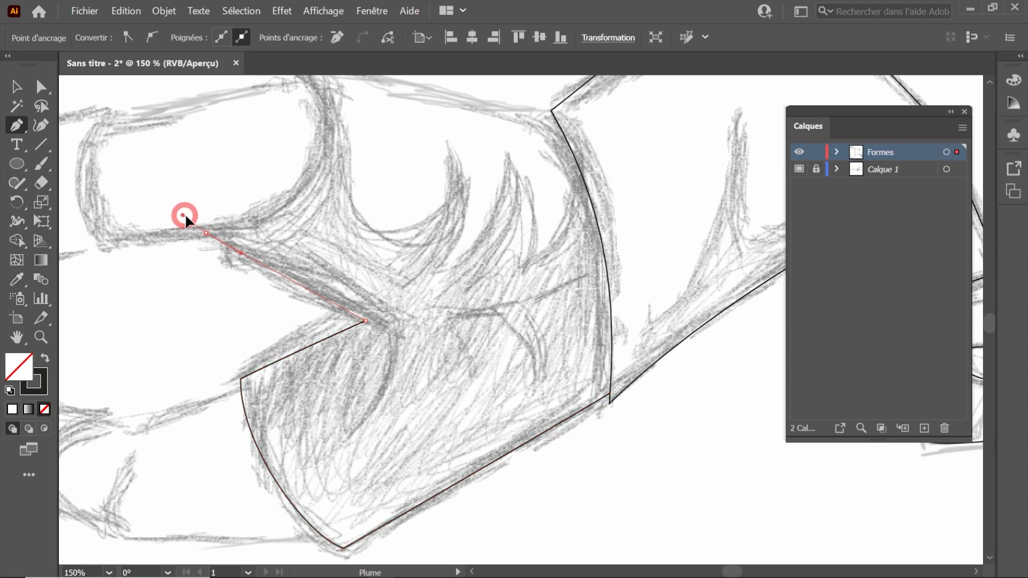
left_click_drag(236, 223, 236, 224)
Step: Trace the upper leg's curved opening up to its pointed tip and redirect the tip's handle toward the waist
scroll(253, 223, "up", 4)
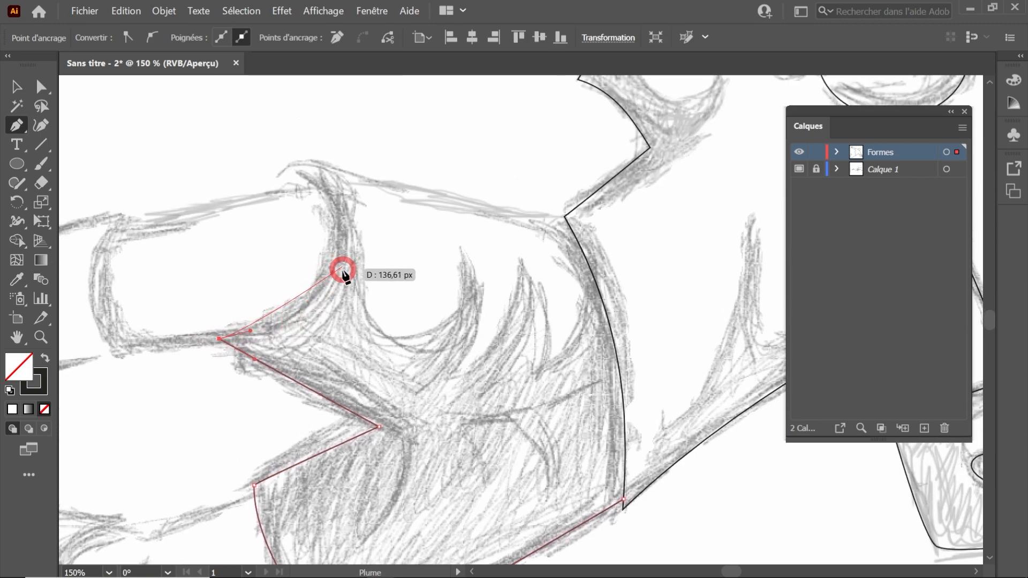
left_click_drag(340, 259, 346, 214)
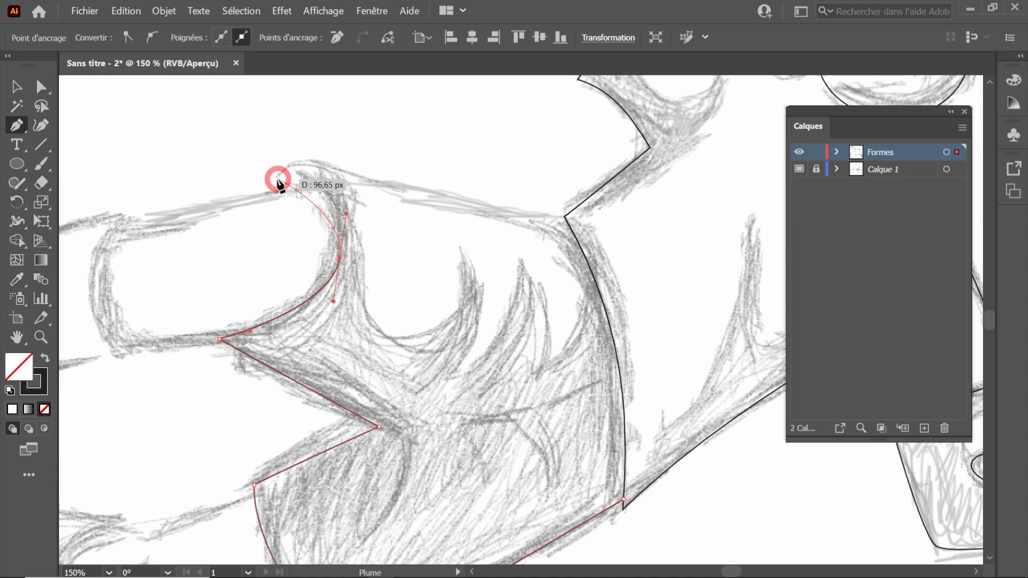
left_click(277, 181)
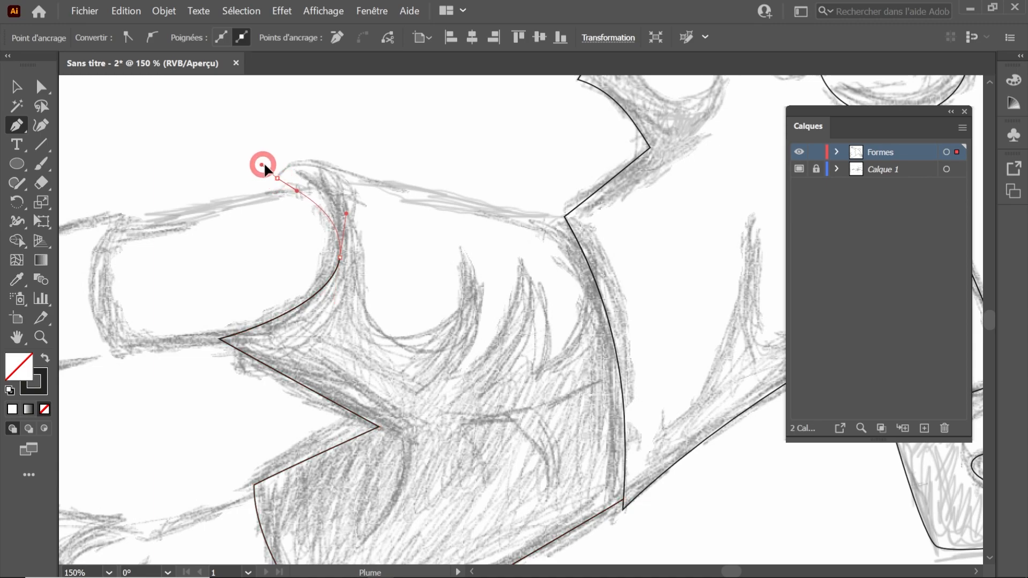
left_click_drag(289, 163, 289, 161)
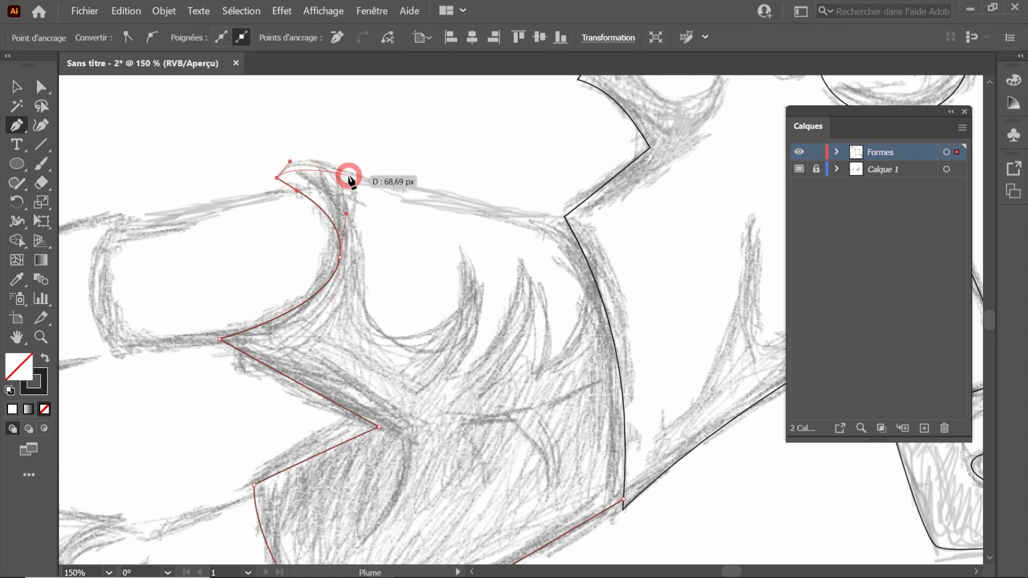
Step: Finish the shorts outline along the waist edge to the shirt's corner and end the path
left_click_drag(433, 193, 517, 215)
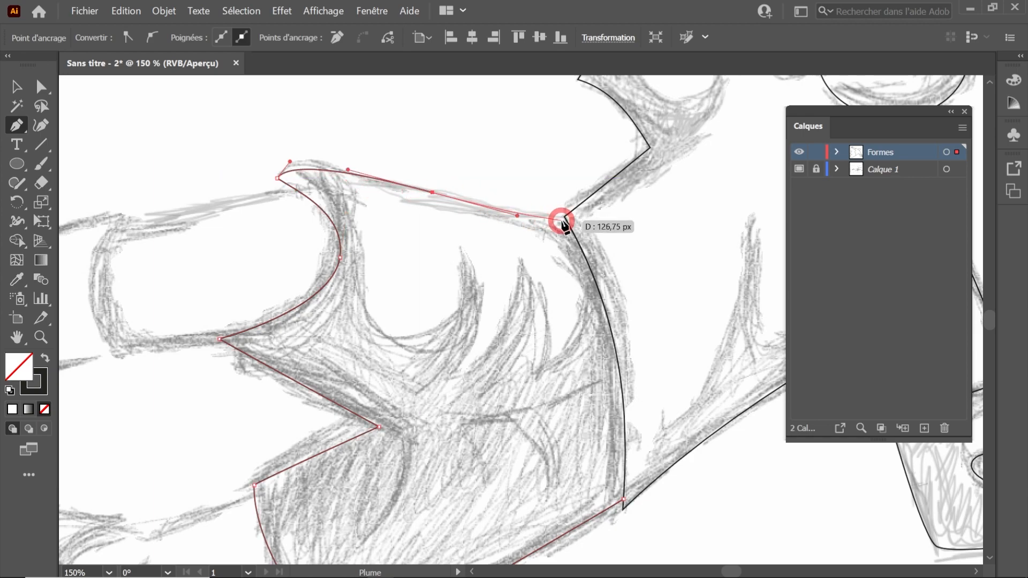
left_click(566, 220)
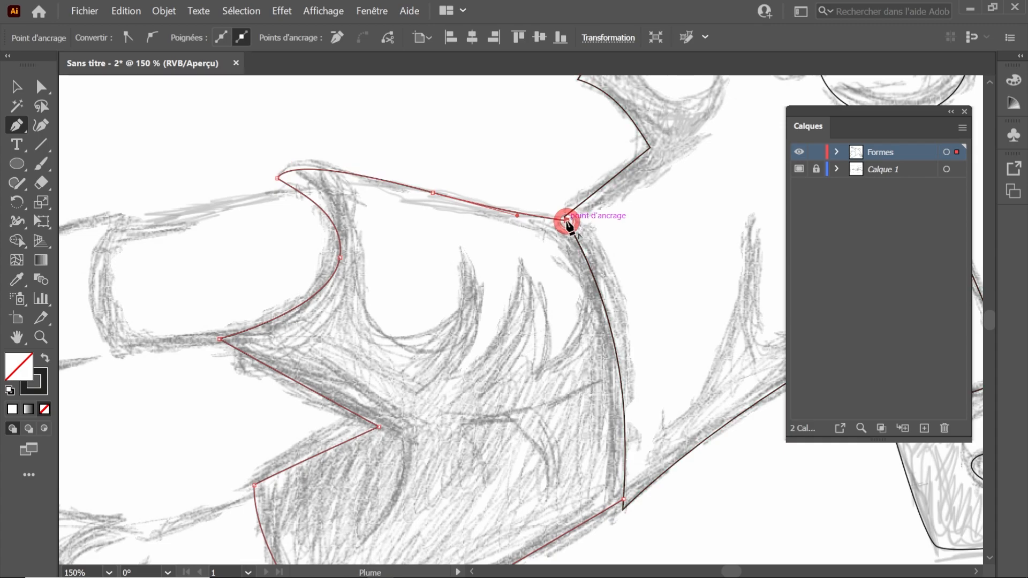
left_click(554, 256, "ctrl")
scroll(404, 280, "up", 1)
left_click_drag(332, 243, 460, 303)
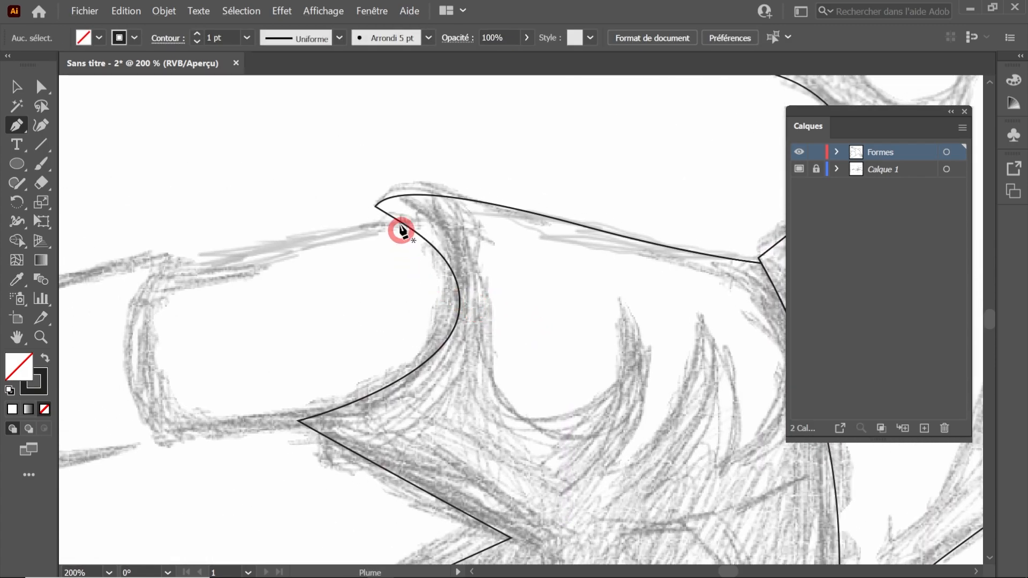
scroll(377, 228, "up", 3)
scroll(383, 229, "down", 6)
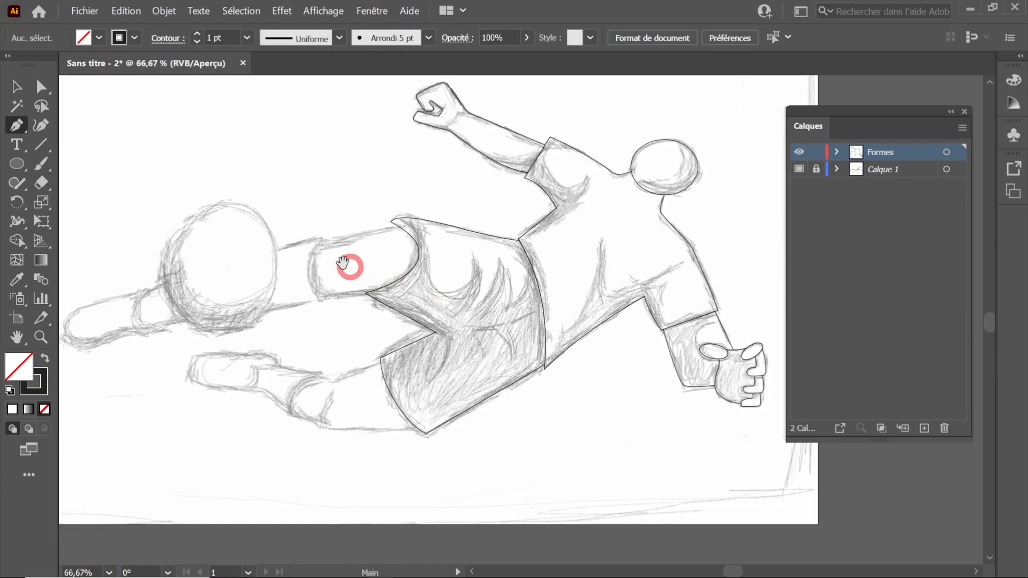
Step: Trace the upper leg's thigh from the shorts opening around the curved knee edge and back to the opening's lower corner
scroll(347, 264, "up", 3)
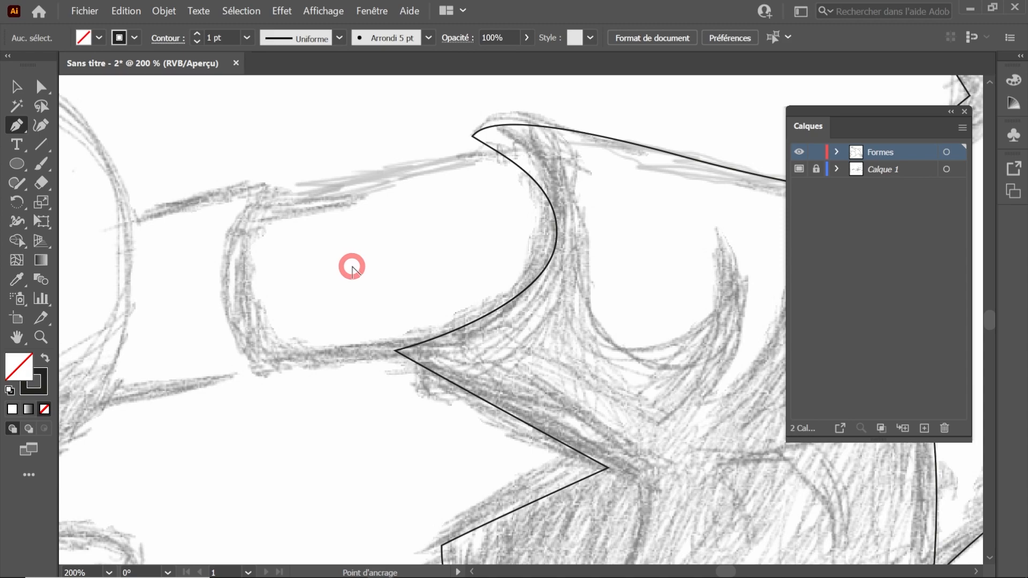
left_click(500, 154)
left_click_drag(239, 297, 243, 318)
left_click_drag(278, 360, 305, 358)
left_click(395, 351)
left_click(417, 386, "ctrl")
scroll(420, 386, "down", 3)
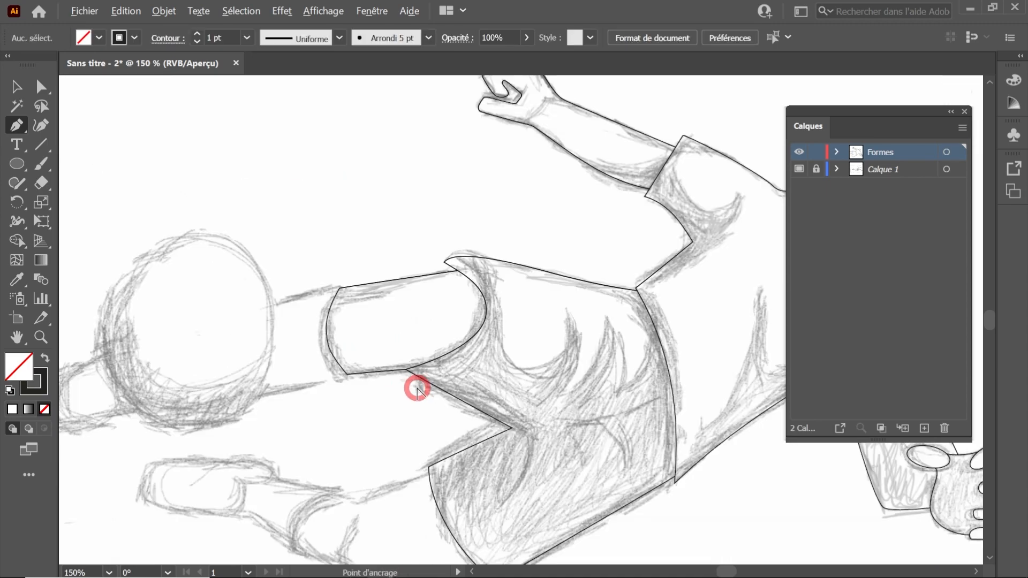
Step: Add a short curved fold from the shorts' pointed tip down to the thigh's upper edge and end the path
scroll(449, 328, "up", 5)
left_click_drag(394, 367, 479, 327)
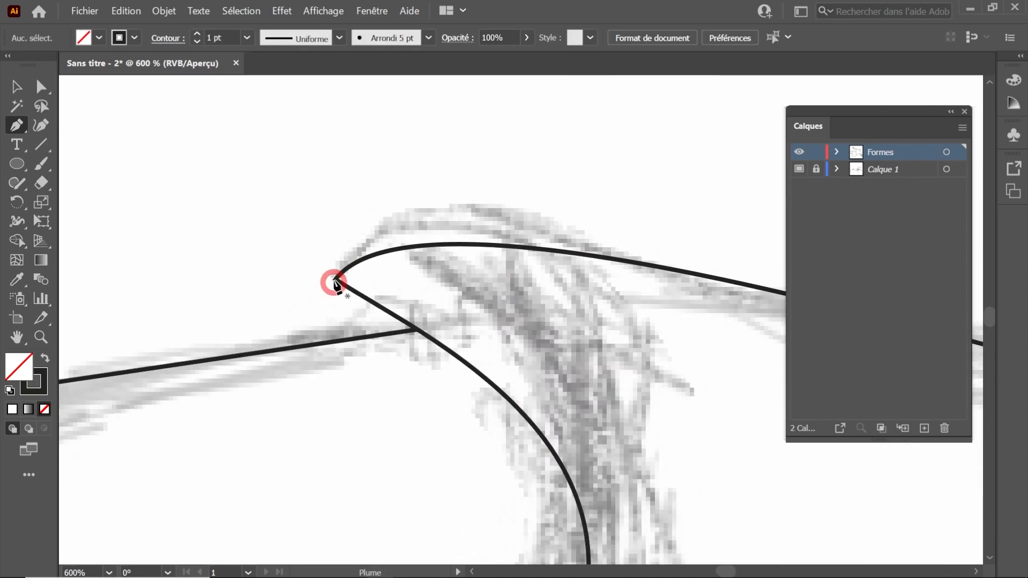
left_click_drag(335, 280, 321, 294)
left_click_drag(307, 345, 304, 374)
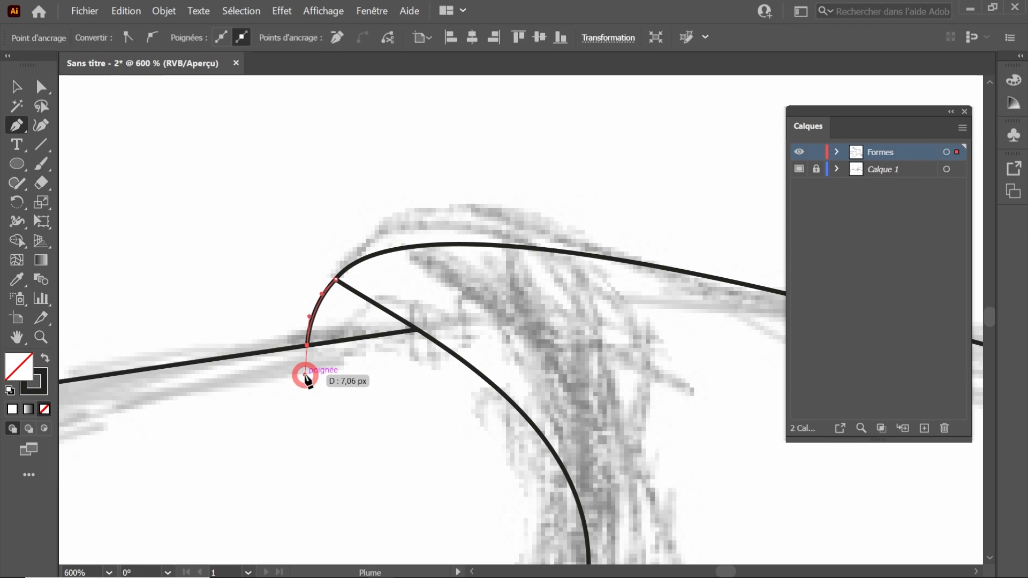
key("ctrl+shift+a")
scroll(396, 377, "down", 7)
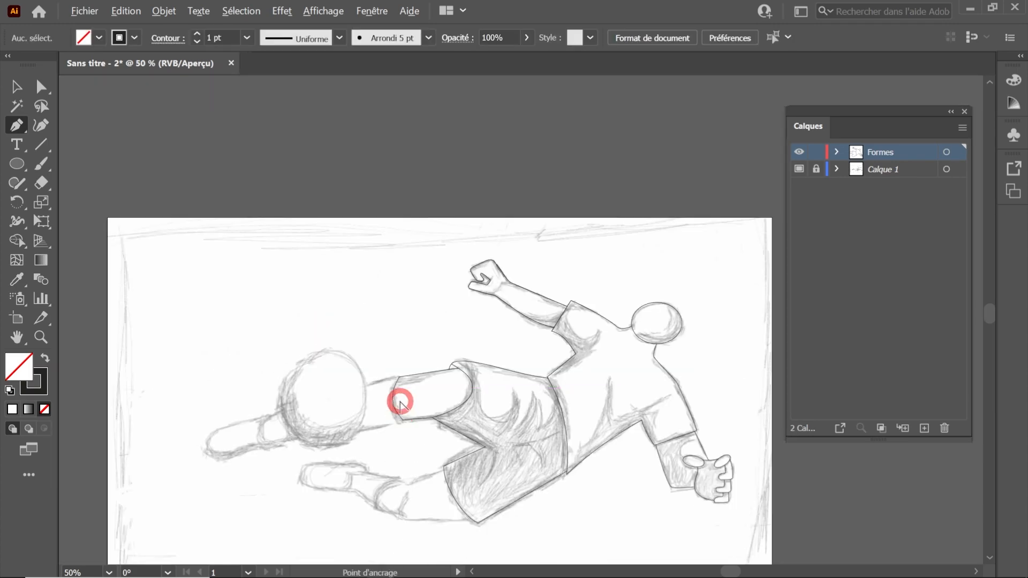
Step: Outline the upper leg's shin from the knee to a straight vertical end behind the ball and back to the knee's lower corner
scroll(398, 401, "up", 4)
left_click_drag(383, 308, 225, 354)
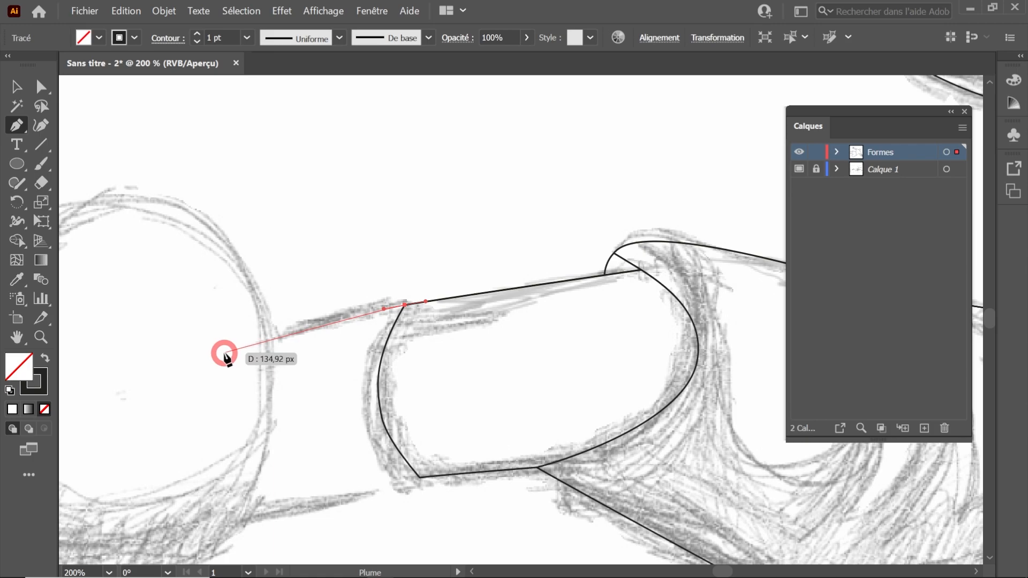
left_click(225, 354)
scroll(203, 374, "down", 3)
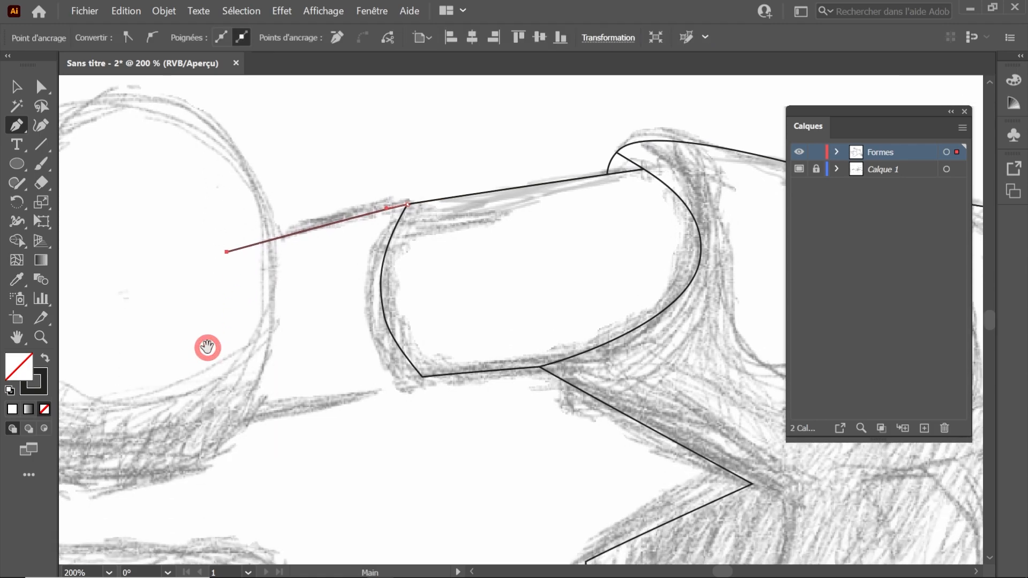
left_click(227, 425)
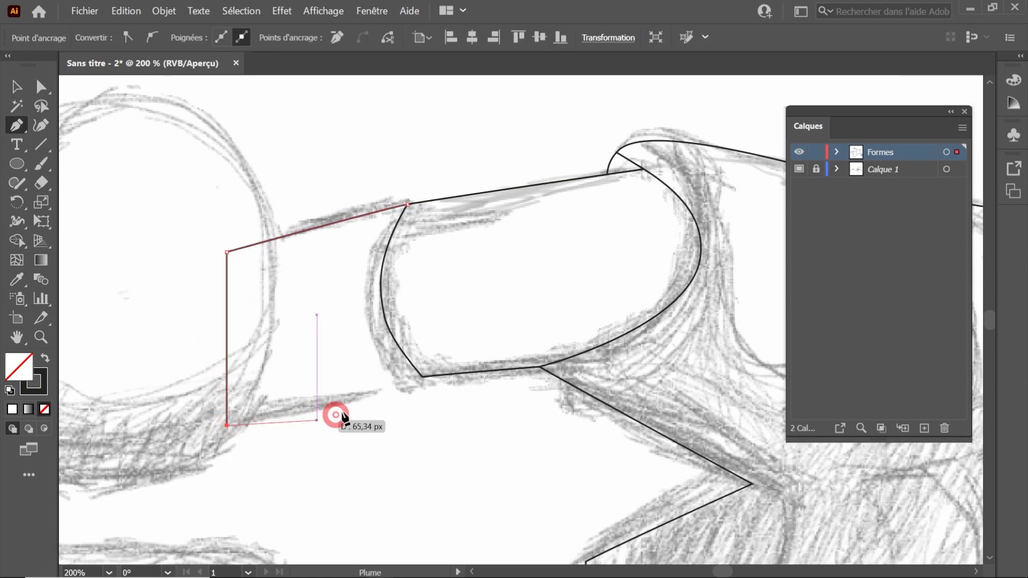
left_click(425, 381)
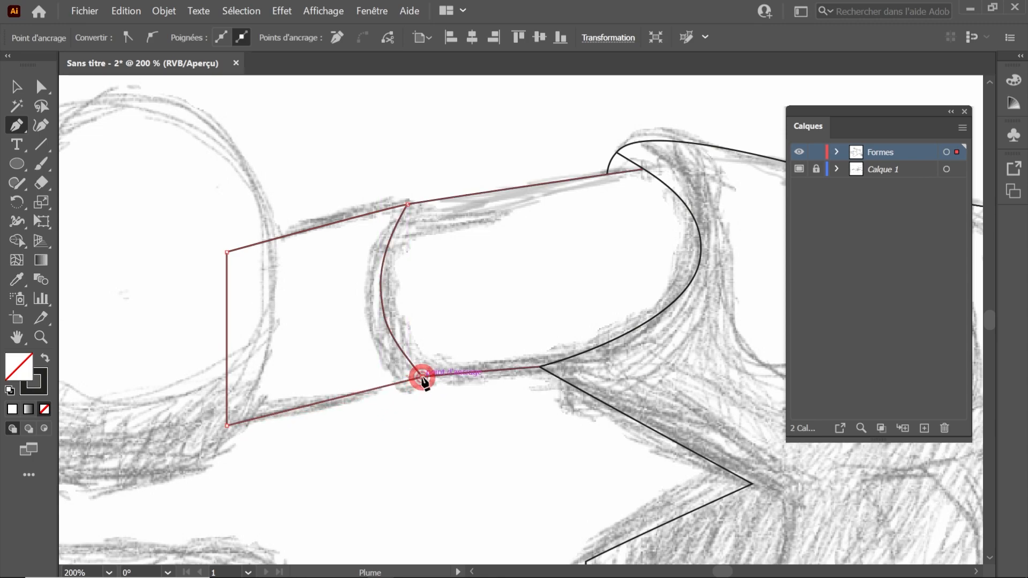
scroll(389, 388, "down", 3, "alt")
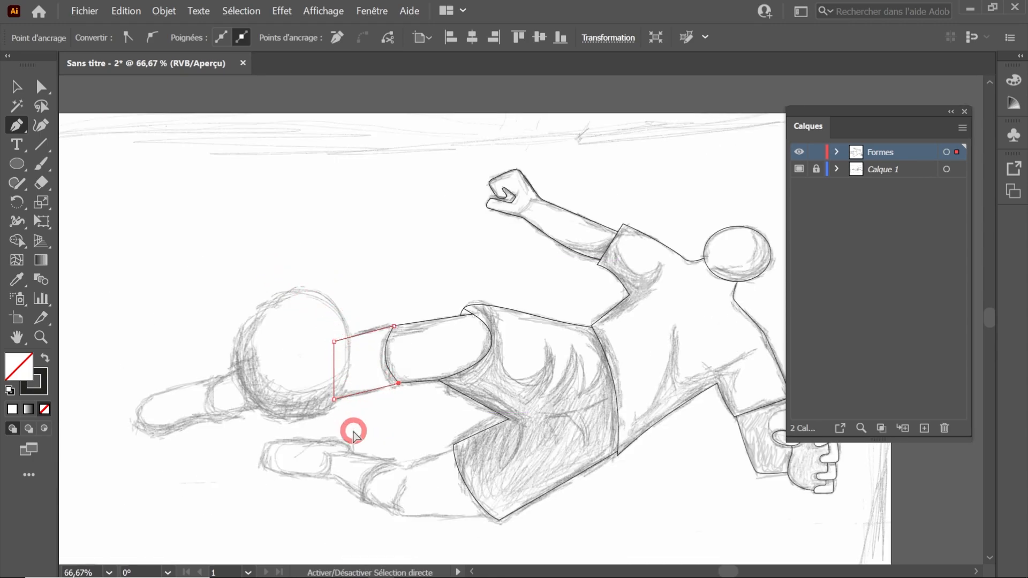
left_click(351, 429, "ctrl")
Step: Outline the sock emerging beyond the ball as a closed path with a curved ankle edge
scroll(390, 349, "up", 3, "alt")
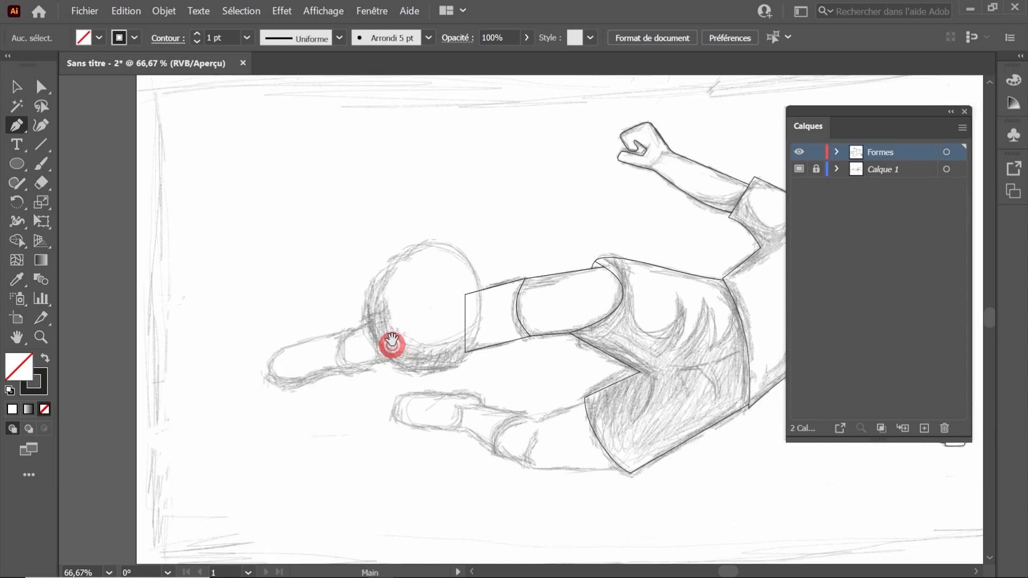
left_click(356, 300)
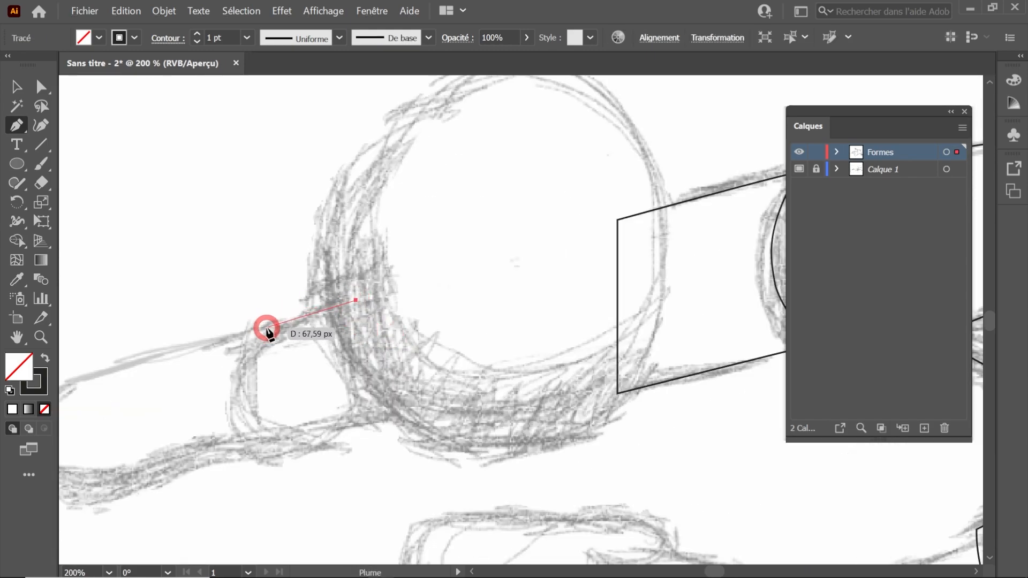
left_click_drag(236, 394, 238, 409)
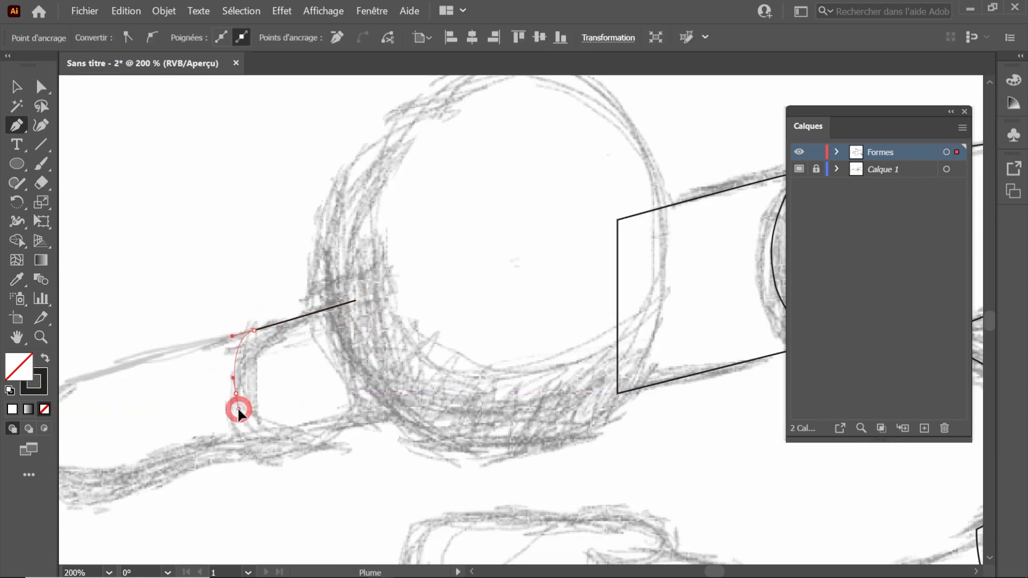
left_click_drag(259, 447, 273, 460)
left_click(434, 409)
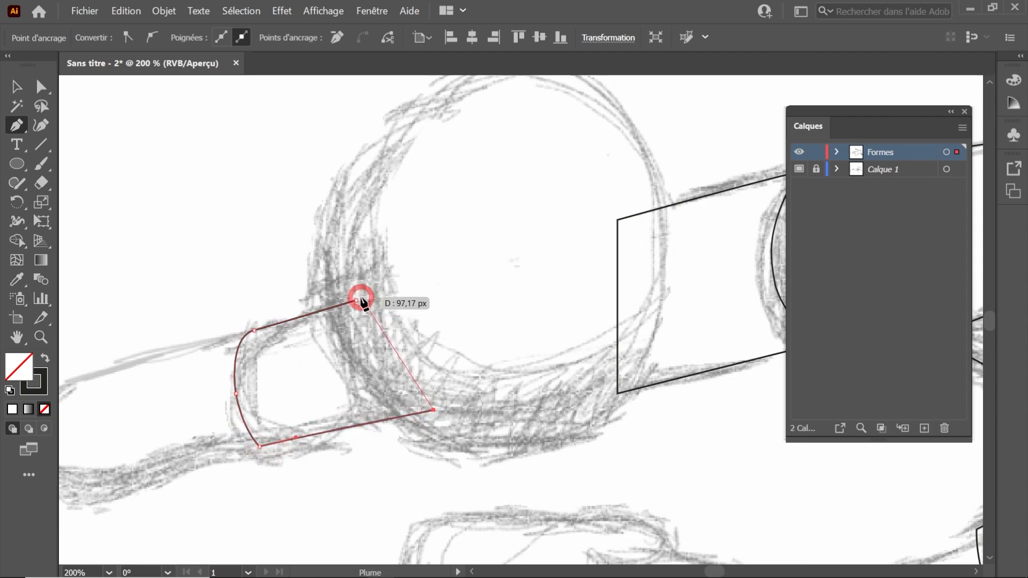
left_click(355, 300)
scroll(362, 298, "down", 3, "alt")
scroll(384, 370, "up", 2, "alt")
left_click(384, 369, "ctrl")
Step: Trace the upper leg's shoe from the sock's lower corner around the sole and toe to the sock's upper corner
scroll(370, 328, "up", 1, "alt")
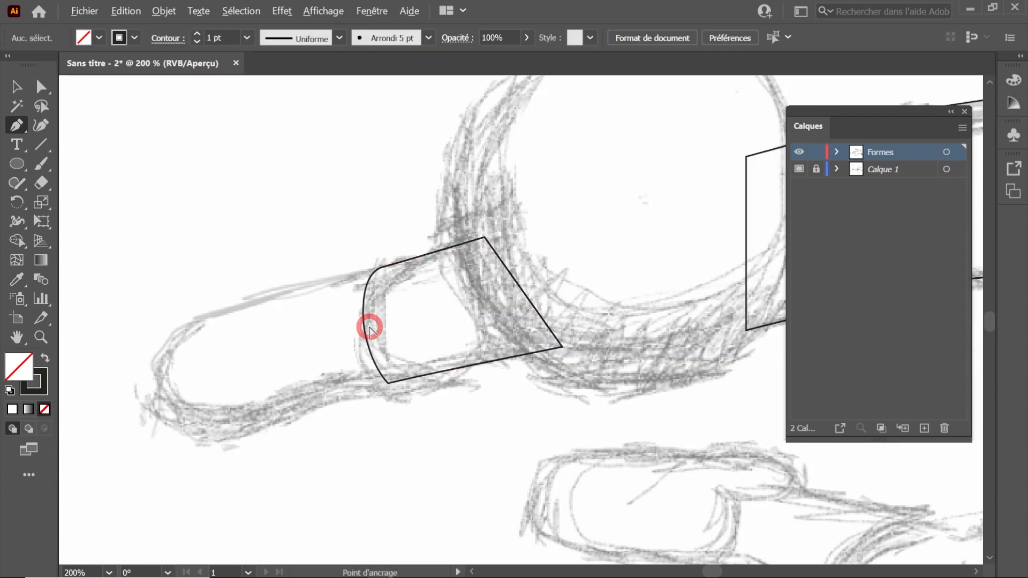
left_click(387, 383)
left_click_drag(322, 387, 294, 394)
left_click_drag(243, 422, 239, 423)
left_click_drag(165, 402, 151, 384)
left_click_drag(195, 321, 242, 305)
left_click_drag(310, 294, 387, 274)
left_click(387, 275, "ctrl")
scroll(417, 354, "down", 4)
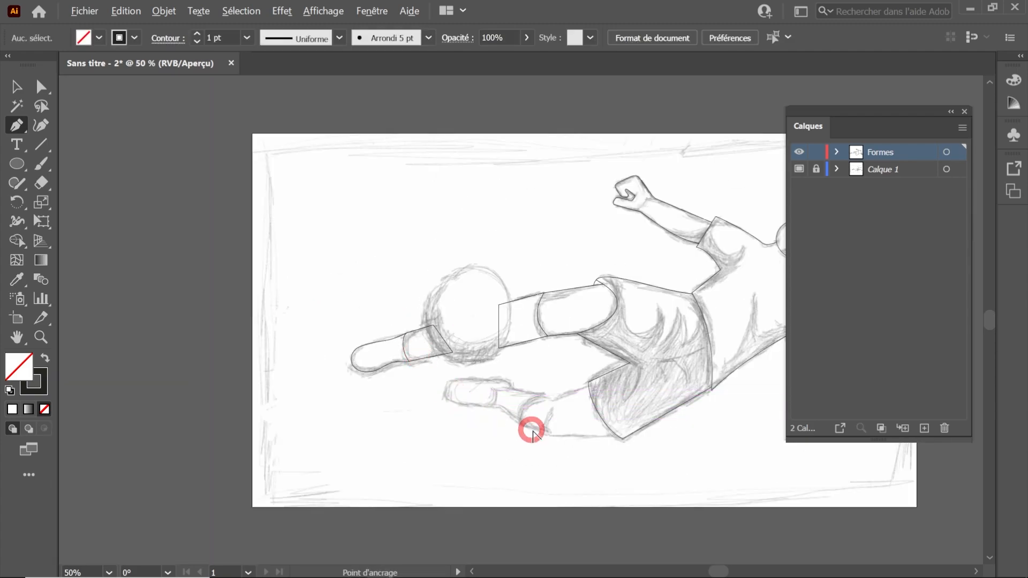
Step: Start the lower leg's outline at the shorts opening, tracing its upper edge through the dip to the knee
left_click_drag(598, 429, 523, 400)
scroll(531, 381, "up", 2)
left_click(476, 322)
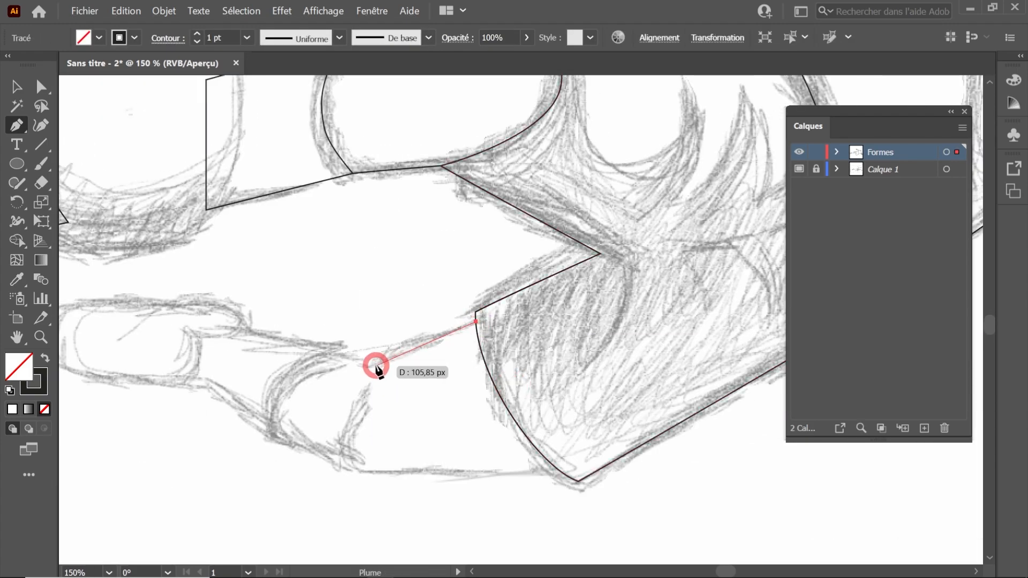
left_click_drag(381, 363, 316, 351)
scroll(353, 366, "up", 2)
scroll(344, 365, "down", 1)
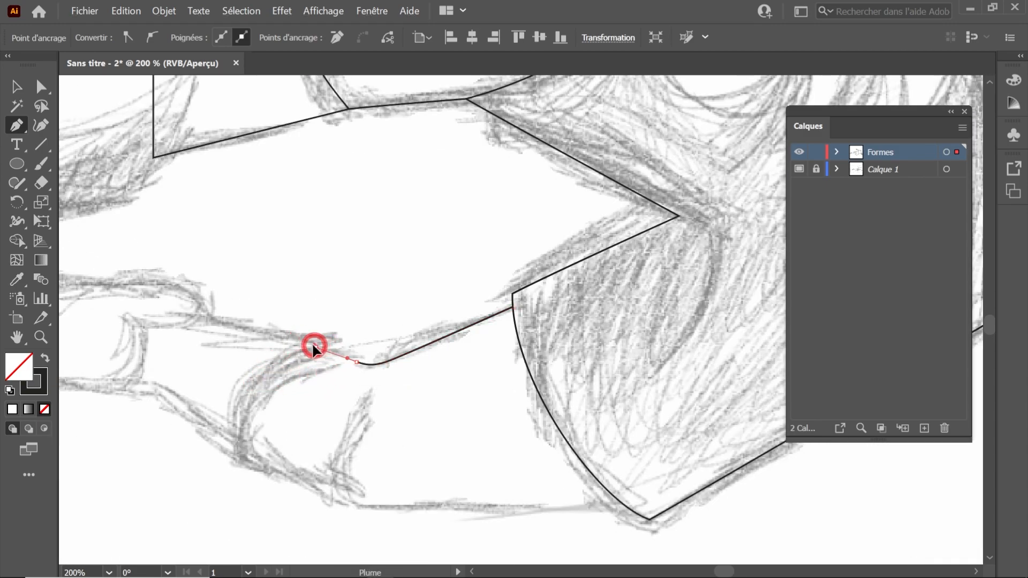
Step: Continue the lower leg outline around the curved sock edge and along the underside back to the shorts, ending the path
left_click_drag(257, 387, 243, 408)
left_click_drag(243, 460, 273, 473)
left_click(332, 502)
left_click_drag(377, 505, 398, 504)
left_click_drag(589, 530, 566, 439)
left_click(484, 456)
key("ctrl+z")
left_click(566, 437, "ctrl")
scroll(568, 420, "down", 3)
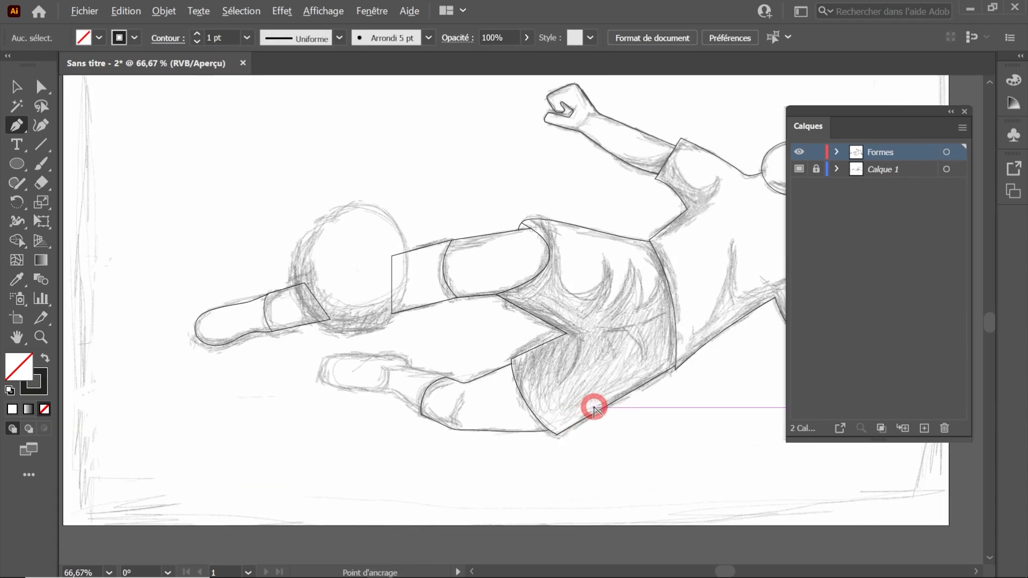
Step: Outline the lower leg's sock from the knee's upper corner through the curved, notched shoe opening and back to its lower corner
scroll(592, 410, "up", 5)
left_click(587, 359)
left_click_drag(401, 316, 400, 316)
left_click_drag(337, 331, 343, 354)
left_click_drag(327, 404, 348, 431)
left_click(476, 527)
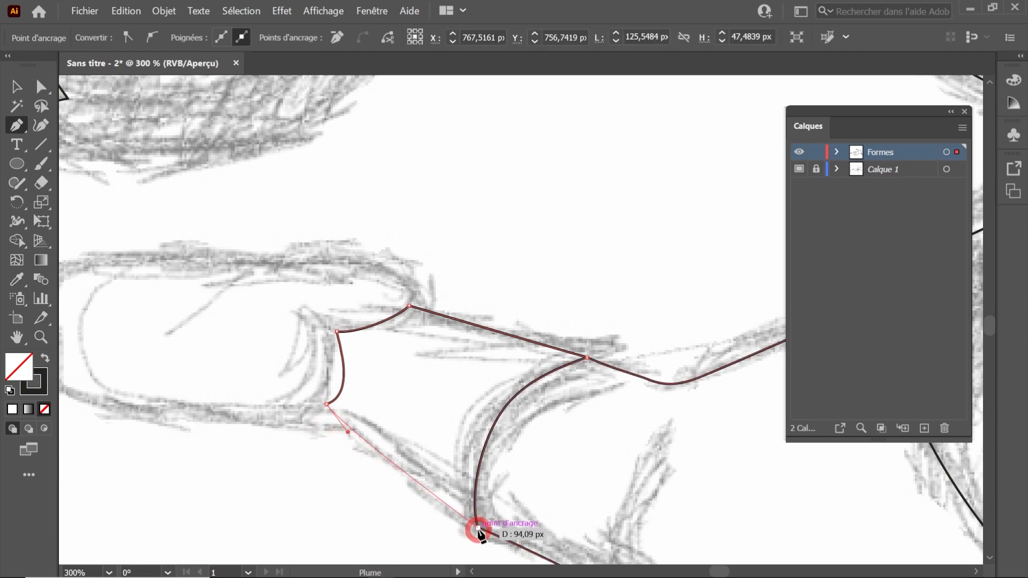
left_click(411, 530, "ctrl")
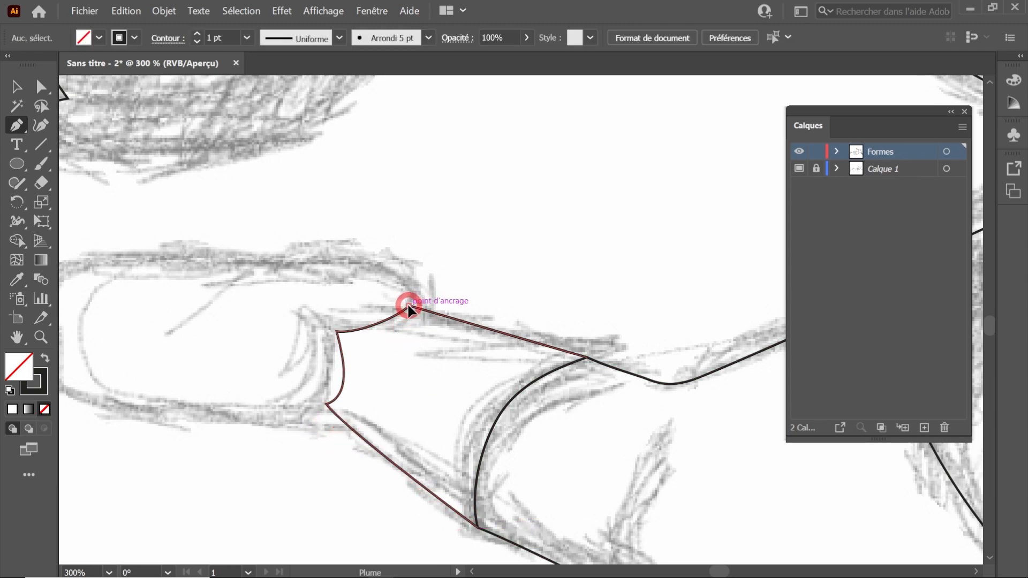
Step: Trace the lower foot's shoe from the sock's upper corner around the heel, toe and sole to the sock's lower corner
left_click_drag(410, 306, 406, 294)
left_click_drag(326, 259, 412, 280)
key("space")
left_click_drag(274, 272, 242, 273)
left_click_drag(216, 344, 219, 367)
left_click_drag(256, 407, 292, 415)
left_click_drag(401, 410, 499, 435)
left_click(507, 415)
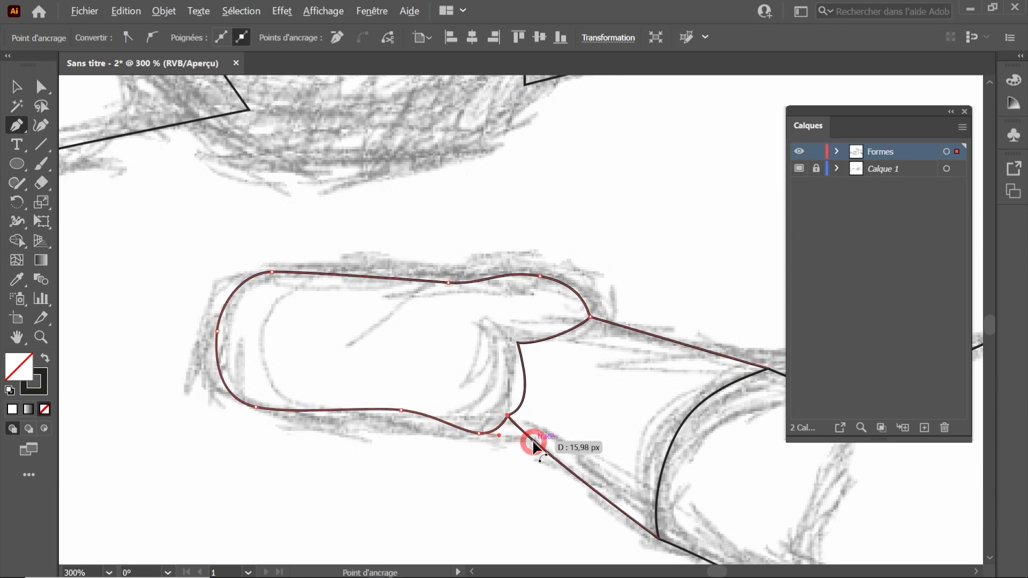
Step: Undo the shoe outline's last point and end the sole with a curve on the sock's lower edge
key("ctrl+z")
scroll(532, 440, "up", 3)
scroll(551, 415, "down", 4)
scroll(463, 448, "up", 3)
left_click_drag(463, 445, 484, 425)
scroll(484, 425, "down", 5)
scroll(532, 442, "up", 6)
Step: Smooth the shoe's sole near the sock by adjusting its anchor points and handles, and deselect the path
left_click(385, 342, "ctrl")
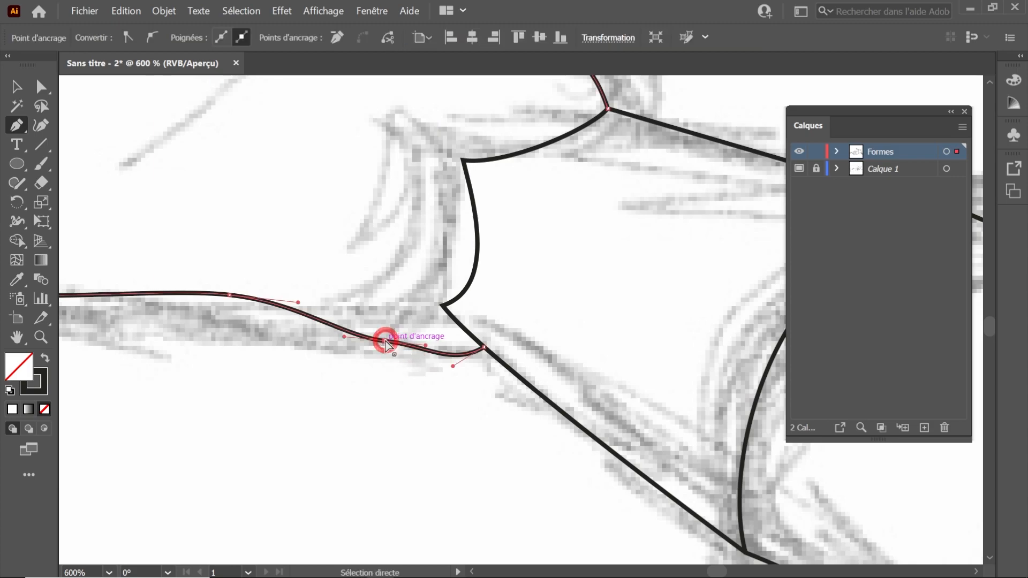
left_click(385, 341)
left_click_drag(452, 366, 408, 389)
left_click_drag(298, 303, 319, 306)
scroll(360, 344, "down", 5)
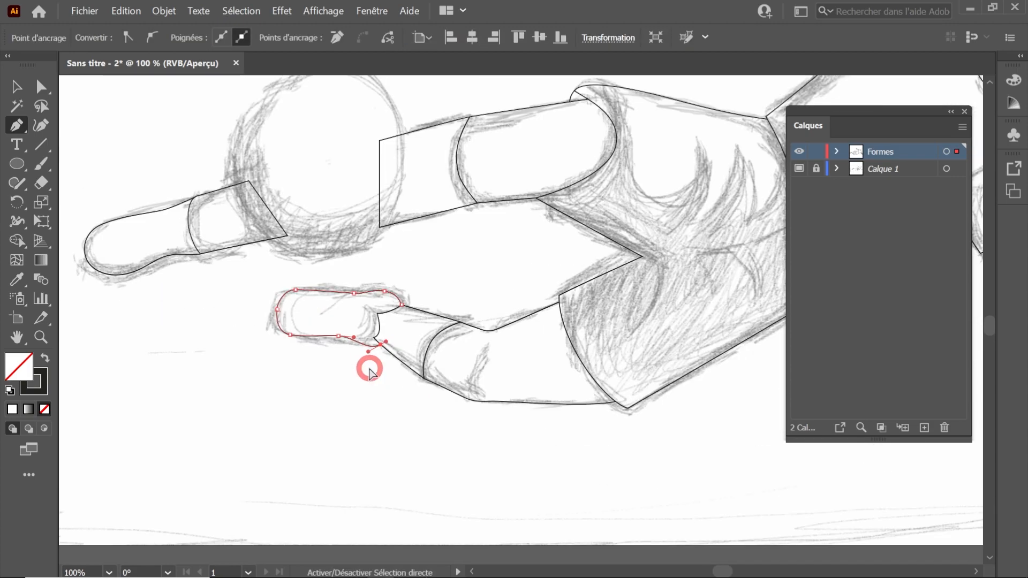
left_click(369, 369, "ctrl")
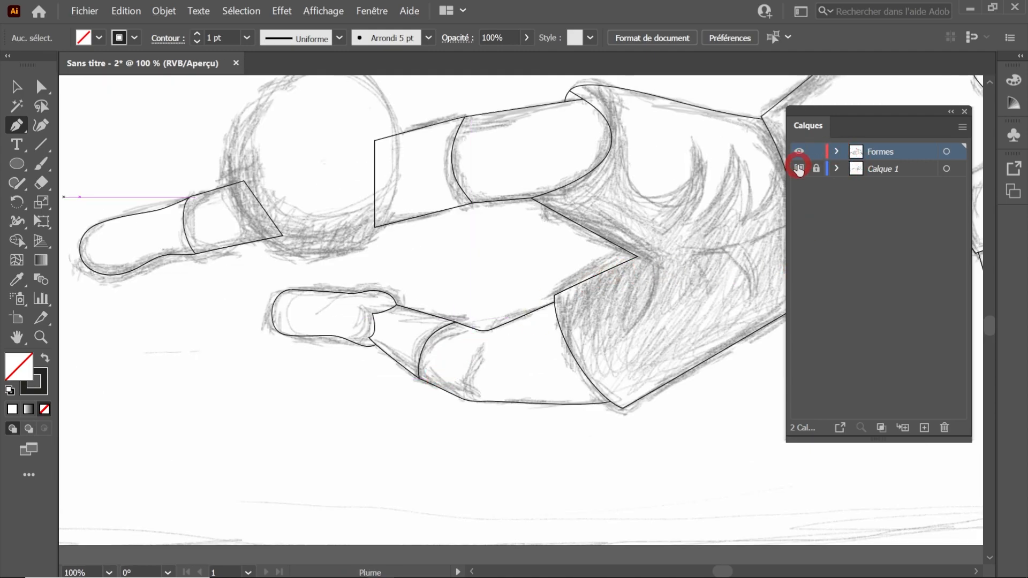
Step: Hide the sketch layer Calque 1 to check the traced line art, and show the layer again
left_click(798, 169)
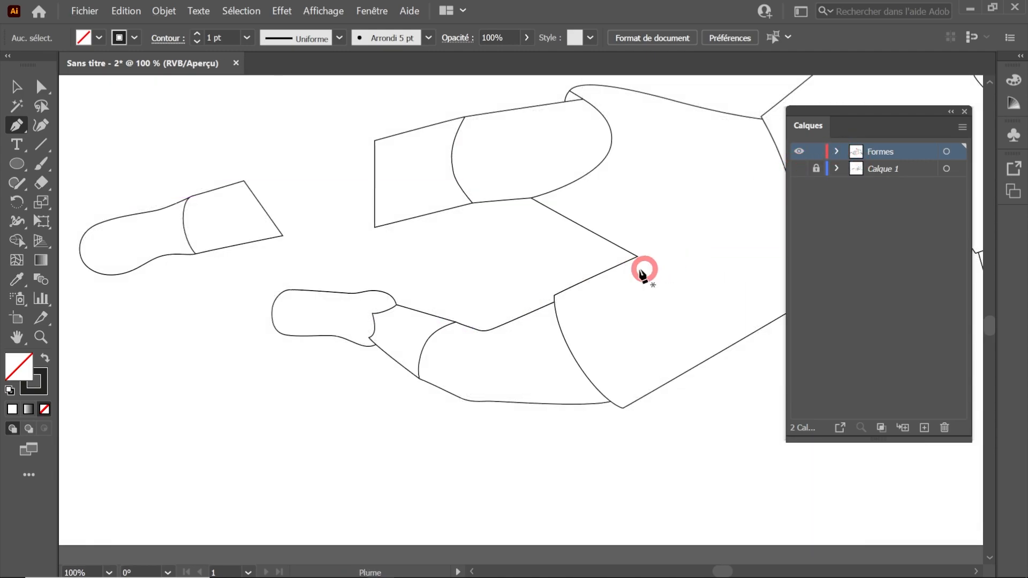
scroll(639, 271, "down", 2)
left_click_drag(638, 272, 424, 380)
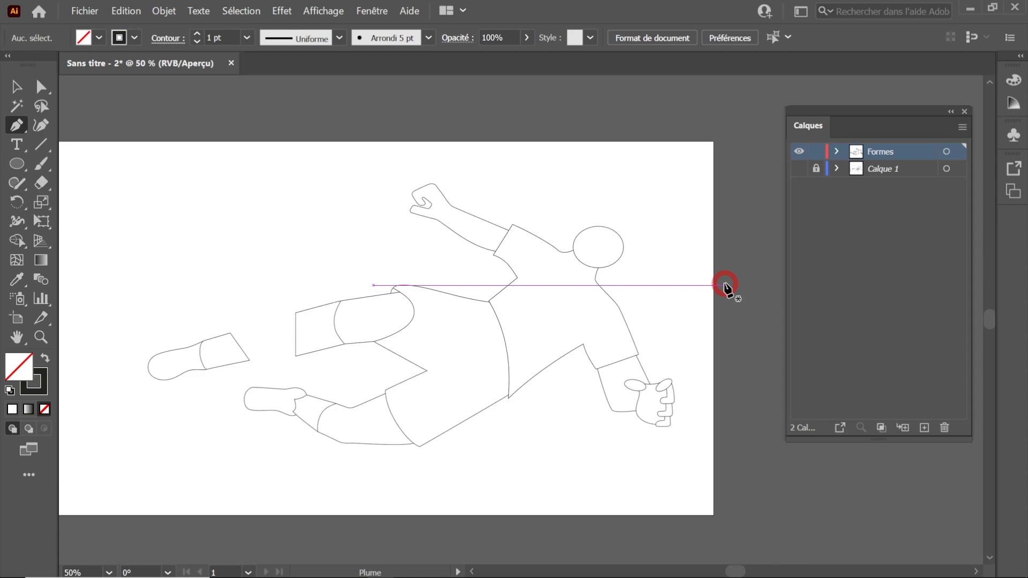
key("ctrl+shift+w")
scroll(289, 351, "up", 1)
scroll(264, 341, "up", 1)
scroll(264, 341, "down", 1)
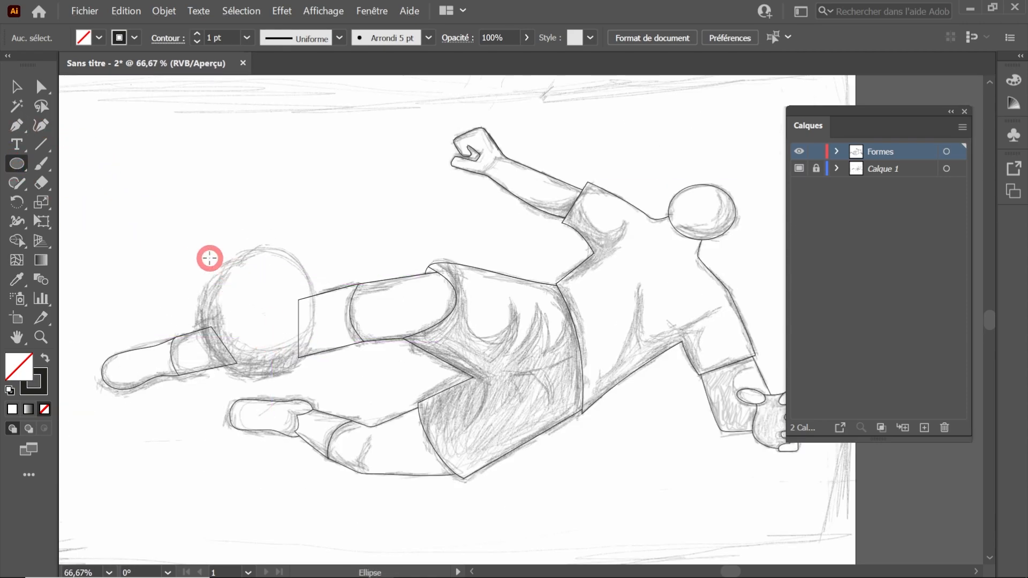
Step: Draw an ellipse over the sketched ball and deselect it
left_click_drag(200, 249, 320, 379)
left_click(17, 86)
left_click(395, 371)
Step: Cut the shorts outline at the anchor point where the raised leg's hem meets the shorts' upper edge
scroll(442, 273, "up", 1)
scroll(438, 304, "up", 3)
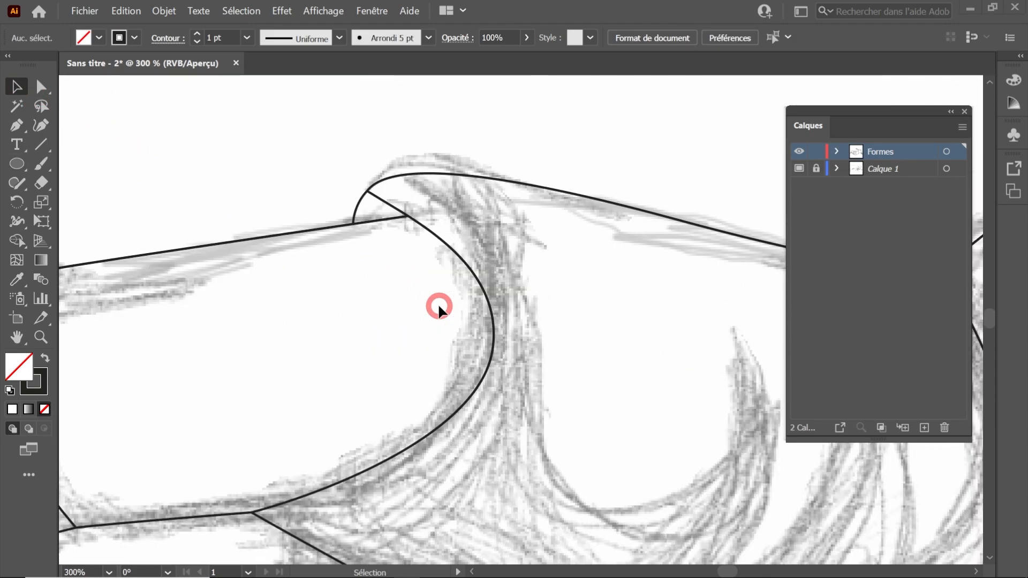
scroll(455, 304, "down", 2)
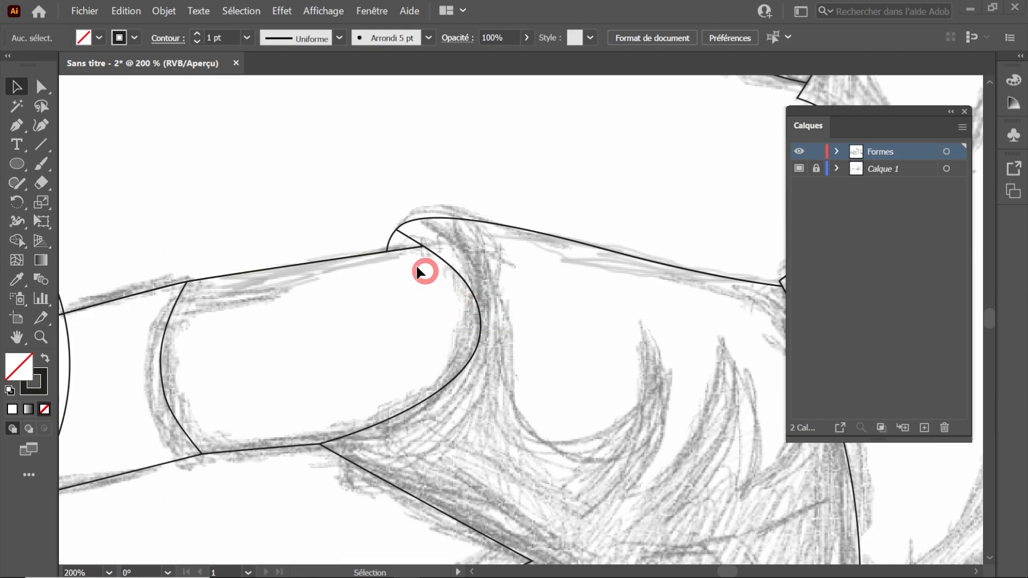
scroll(413, 276, "up", 4)
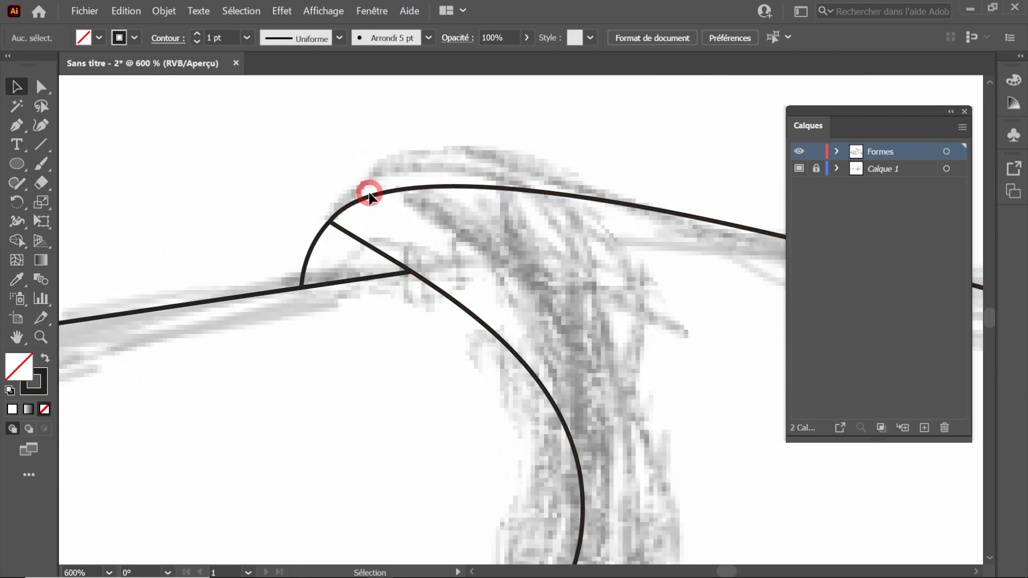
left_click(403, 258)
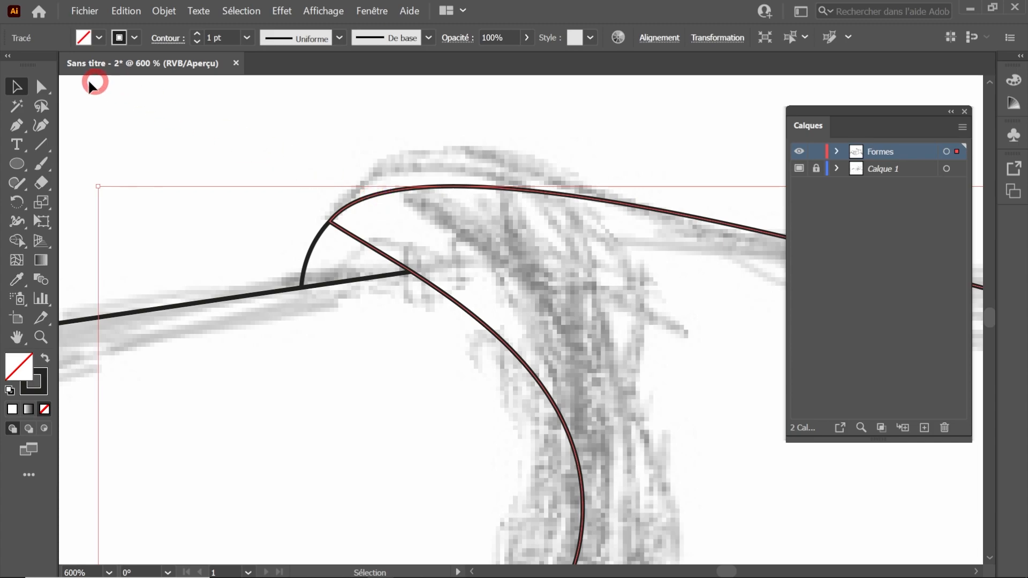
left_click(41, 86)
left_click(330, 223)
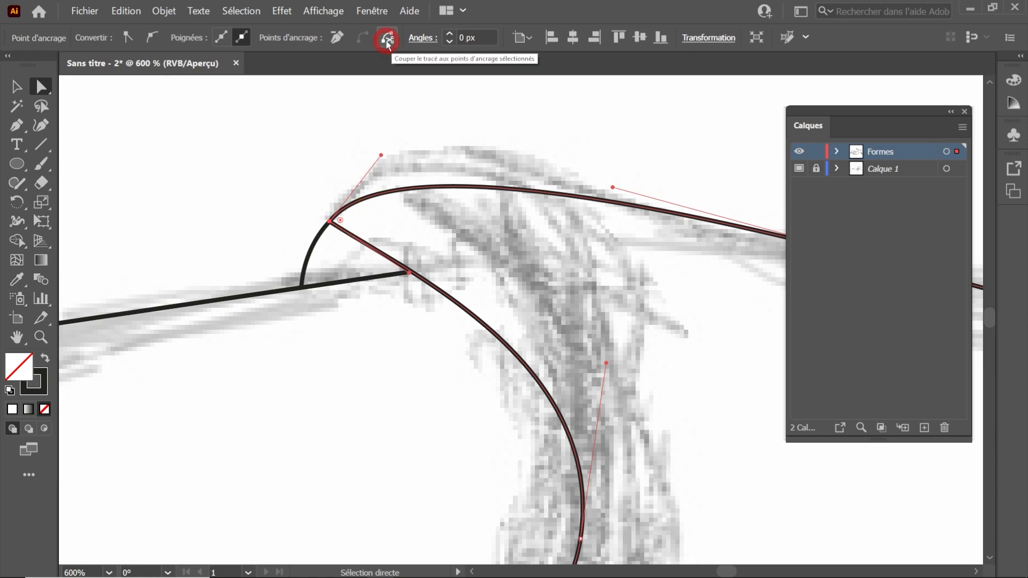
left_click(387, 39)
Step: Pull the hem curve's loose end inside the shorts and move the short connecting arc clear of the outline
left_click(331, 224)
left_click_drag(331, 224, 365, 243)
left_click(338, 220)
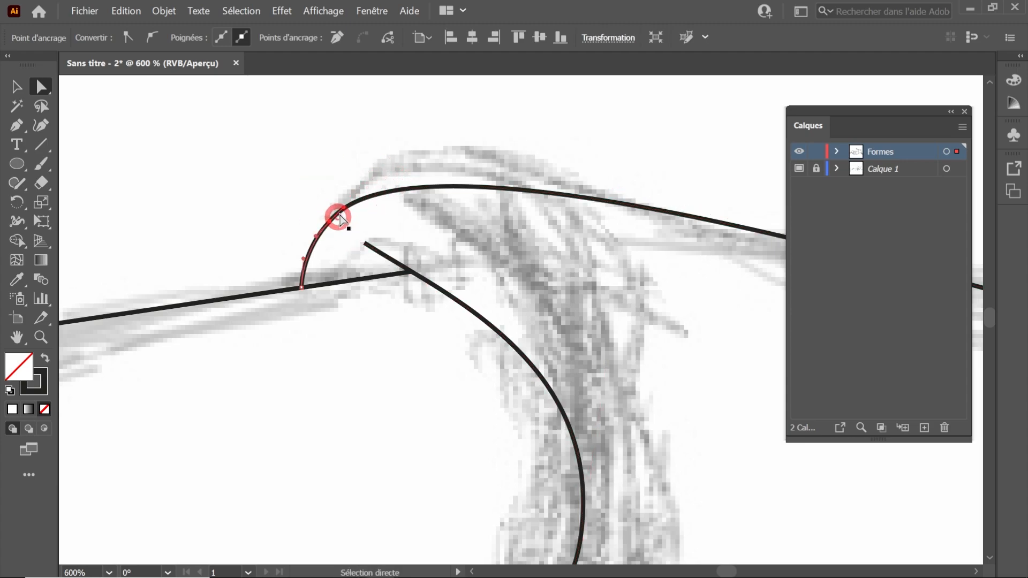
left_click(17, 87)
left_click(185, 166)
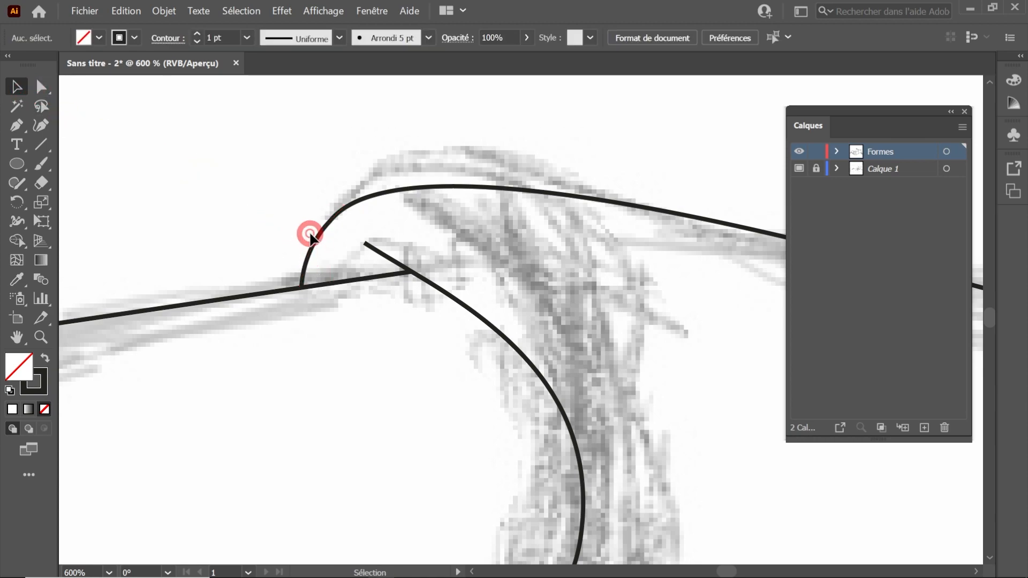
left_click_drag(318, 244, 226, 193)
key("a")
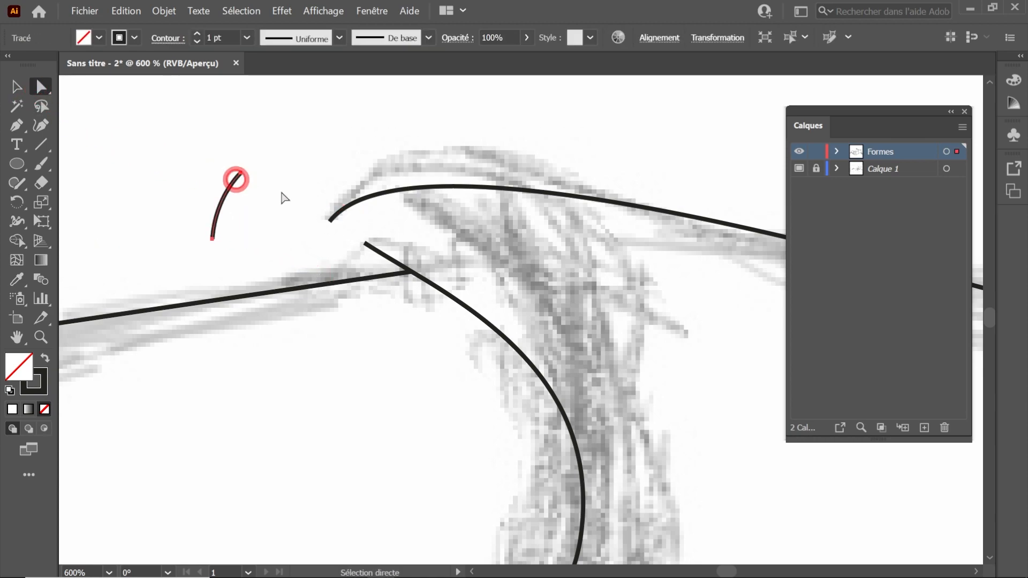
Step: Bend the front of the shorts' upper edge to match the sketch by adjusting its end point and handles
left_click_drag(333, 219, 329, 221)
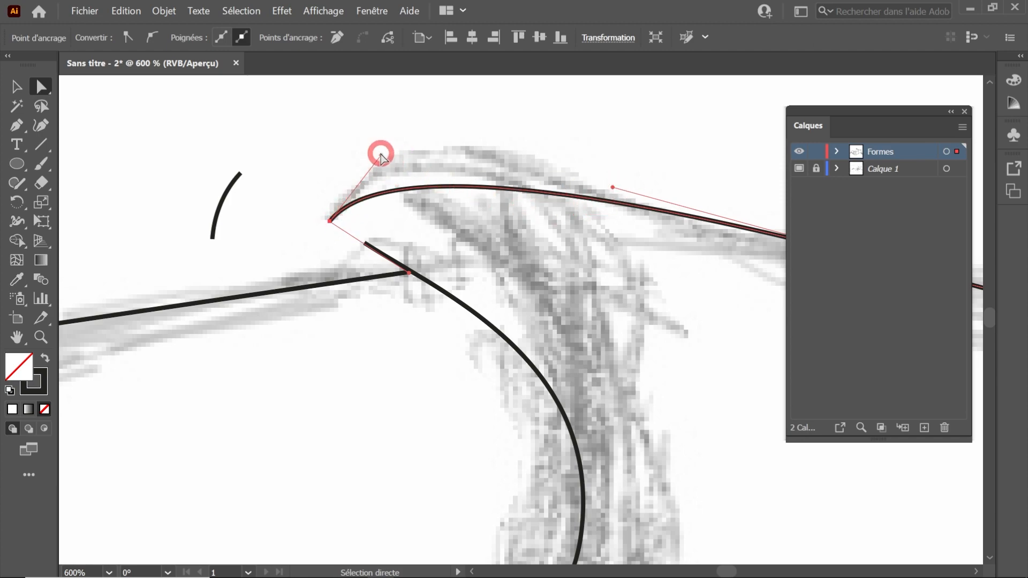
left_click_drag(381, 158, 436, 108)
scroll(518, 234, "down", 2)
left_click_drag(518, 234, 447, 298)
scroll(601, 315, "down", 3)
scroll(603, 340, "up", 2)
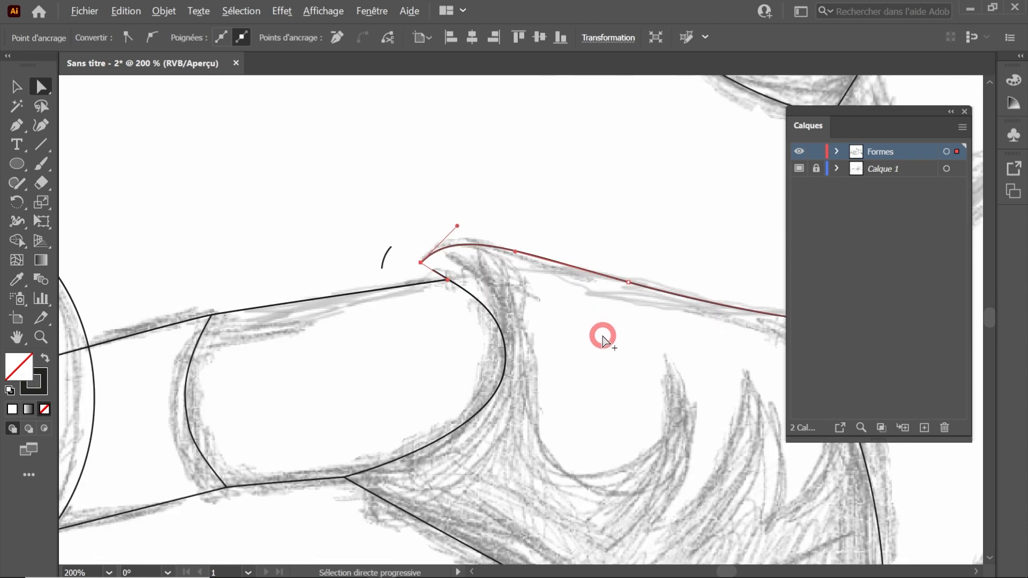
left_click_drag(421, 262, 443, 250)
Step: Reshape the raised leg's hem curve by adjusting its anchor points and handles
left_click(454, 285)
scroll(420, 216, "down", 1)
left_click_drag(486, 330, 479, 337)
scroll(437, 261, "up", 2)
left_click_drag(412, 236, 408, 235)
mouse_move(486, 188)
left_mouse_down()
mouse_move(471, 203)
mouse_move(479, 172)
mouse_move(479, 181)
left_mouse_up()
Step: Extend the shorts' upper edge down to the thigh's upper line, round it along the sketch, and deselect
left_click_drag(447, 227, 380, 275)
left_click(408, 234)
left_click_drag(449, 221, 436, 154)
scroll(439, 240, "up", 3)
left_click_drag(433, 179, 439, 180)
left_click_drag(453, 310, 568, 289)
left_click_drag(279, 334, 281, 331)
scroll(281, 272, "down", 7)
key("v")
left_click(249, 198)
Step: Adjust the upper end of the raised leg's hem curve so it rounds into the shorts' edge, and deselect it
scroll(280, 262, "up", 5)
left_click(374, 284)
key("a")
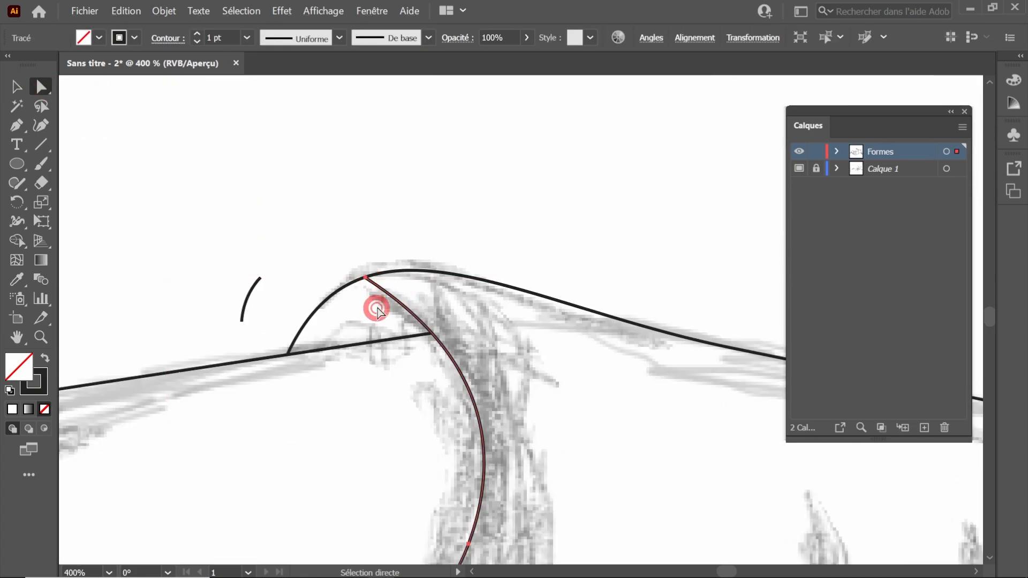
left_click_drag(362, 278, 328, 296)
left_click_drag(382, 331, 411, 280)
scroll(471, 310, "down", 5)
key("v")
left_click(342, 257)
Step: Align the end of the thigh's upper line with the hem curve, deselect it, and toggle the Calque 1 layer's visibility
scroll(473, 314, "up", 10)
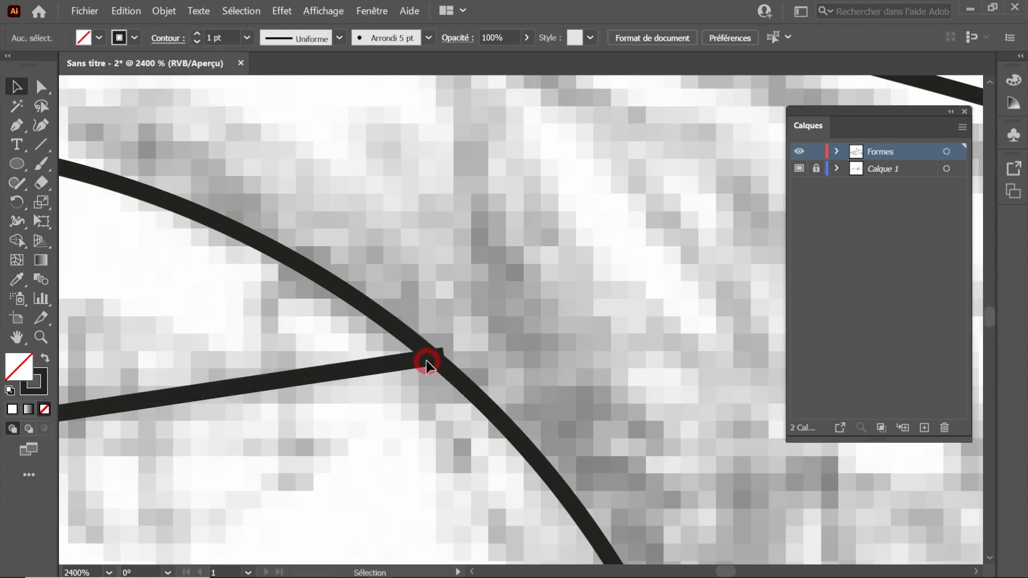
left_click(427, 359)
key("a")
left_click(442, 356)
scroll(307, 332, "down", 10)
key("v")
left_click(222, 227)
left_click(799, 171)
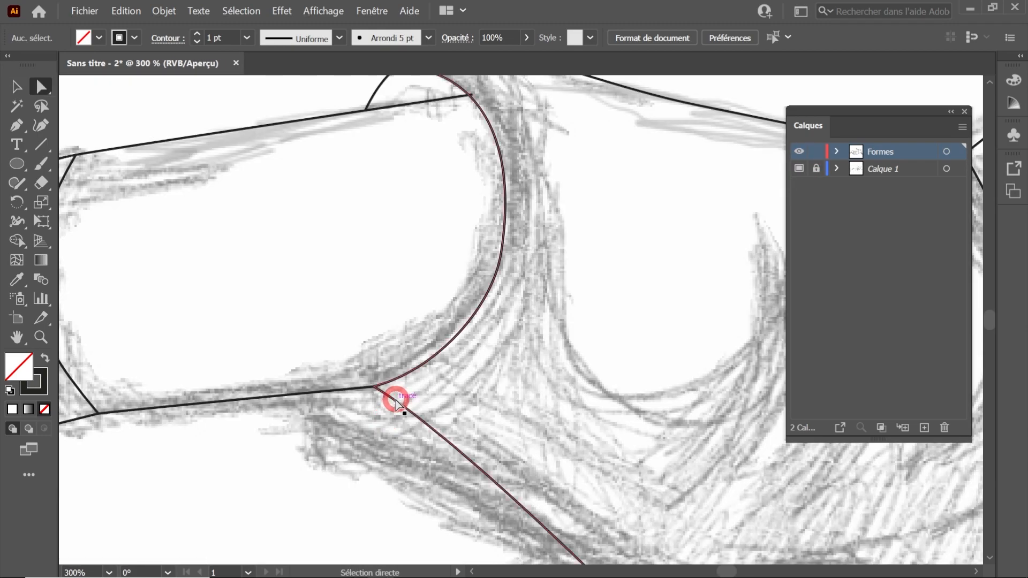
Step: Lower the shorts' corner beneath the raised thigh and extend the thigh's lower line to the hem curve
left_click(375, 386)
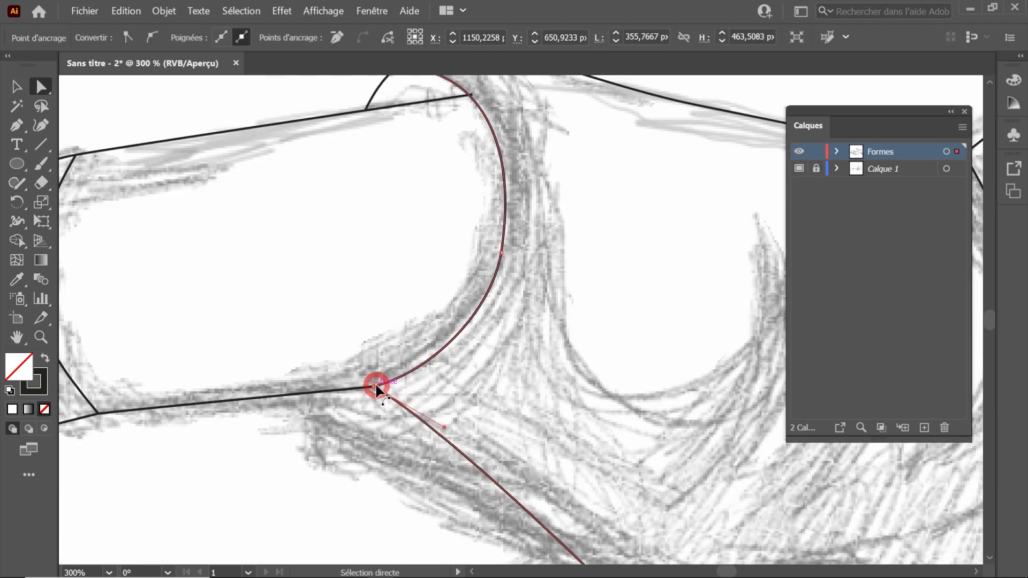
left_click_drag(374, 386, 362, 418)
left_click_drag(374, 388, 394, 399)
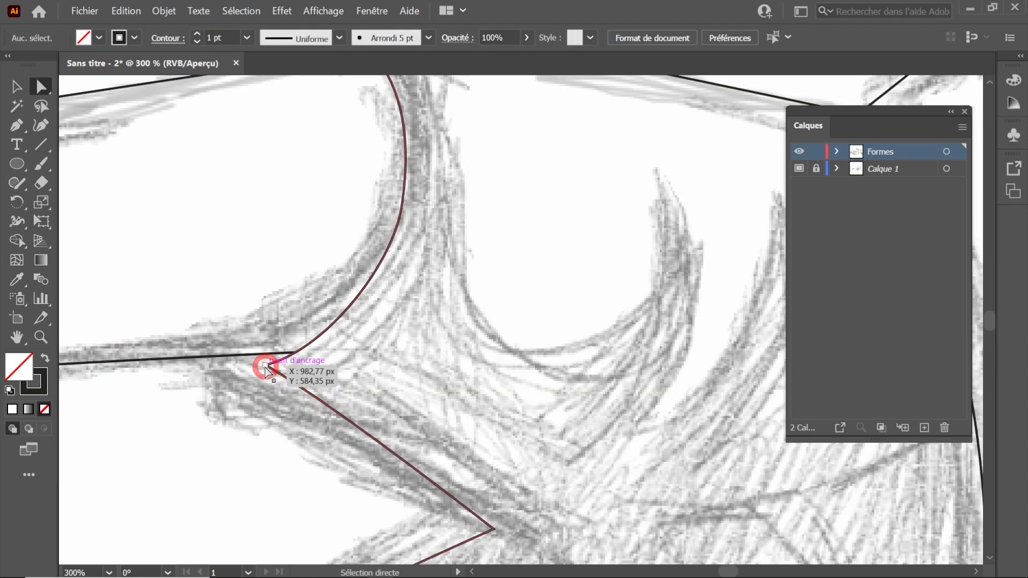
left_click_drag(265, 366, 262, 392)
left_click_drag(296, 353, 320, 357)
scroll(337, 367, "down", 2)
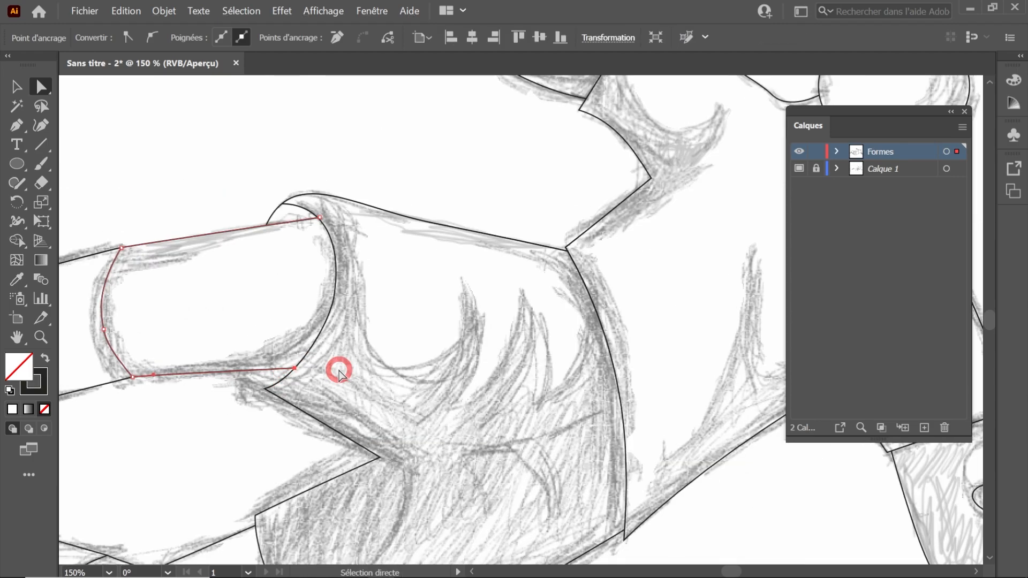
Step: Draw a short Pen curve from the shorts' lower hem corner to the thigh's lower line, and deselect it
left_click(17, 122)
scroll(285, 370, "up", 2)
left_click_drag(242, 408, 218, 373)
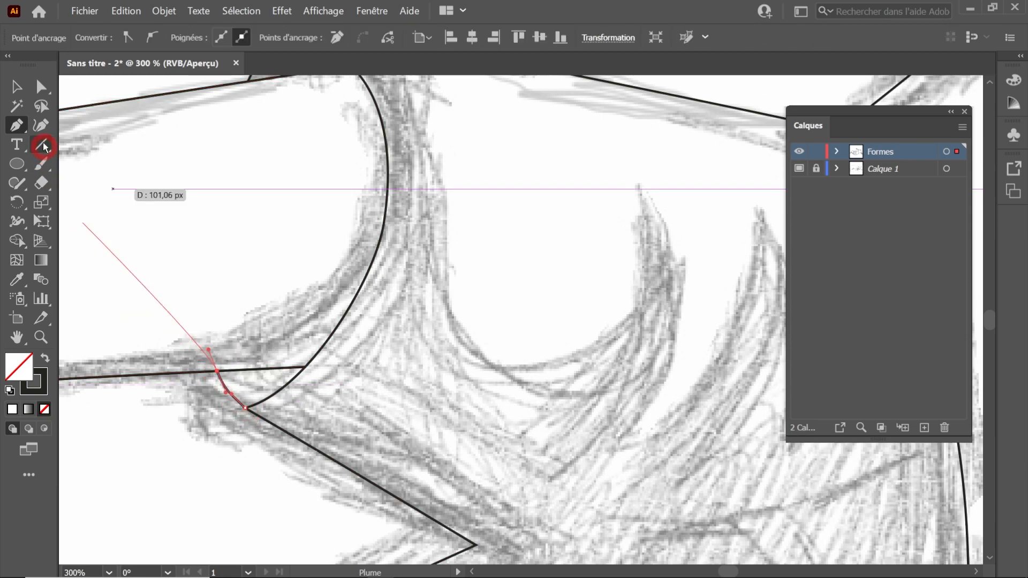
left_click(183, 356, "ctrl")
scroll(221, 316, "down", 4)
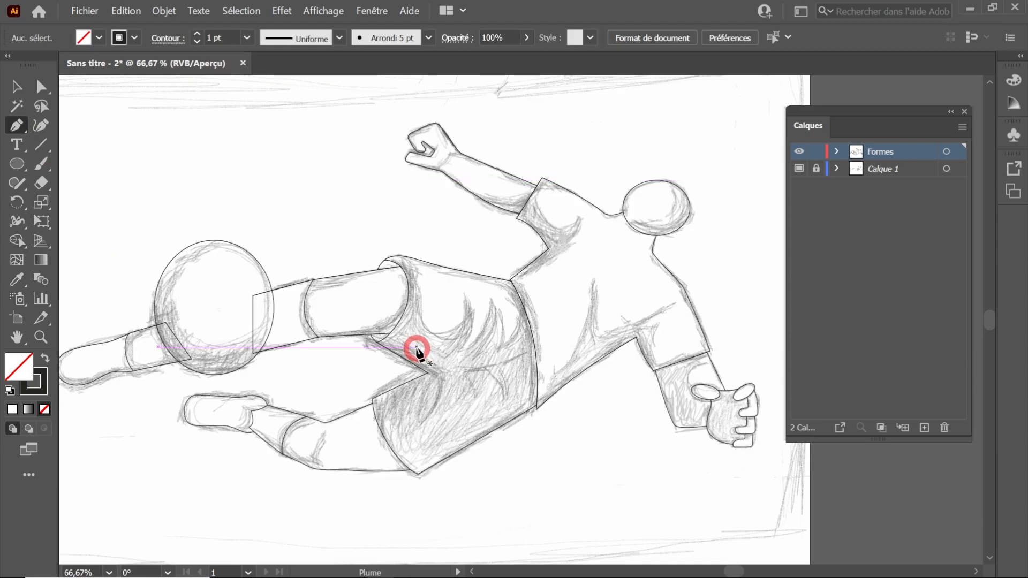
Step: Cut the shorts path at the lower hem corner's anchor point beneath the raised thigh
scroll(416, 350, "up", 10)
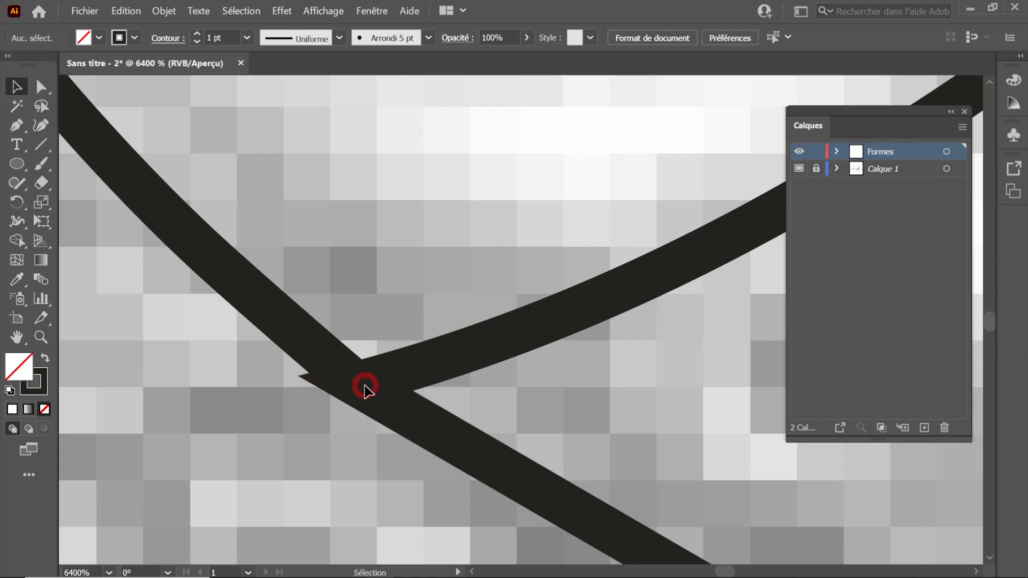
key("a")
left_click(356, 376)
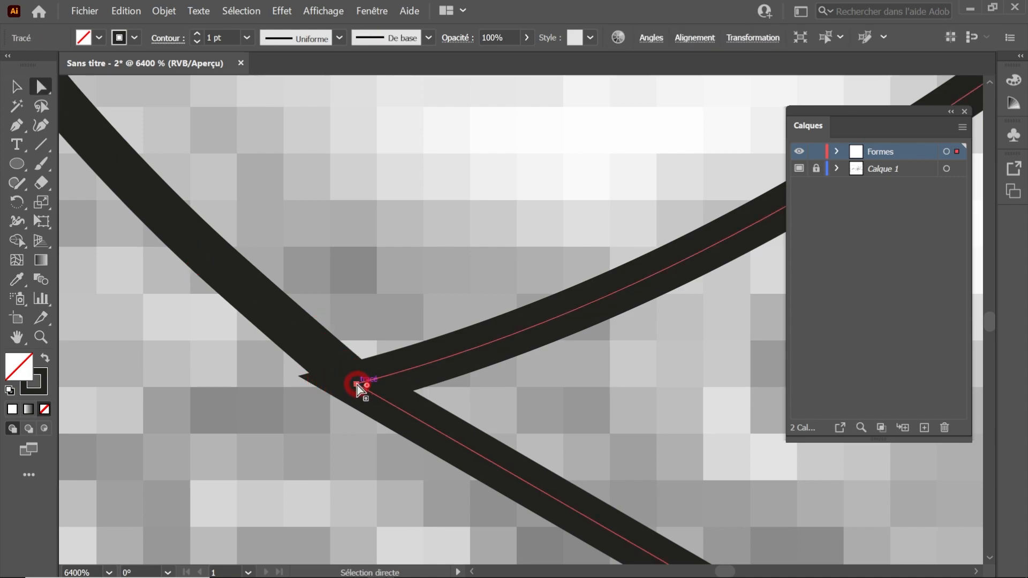
left_click(358, 385)
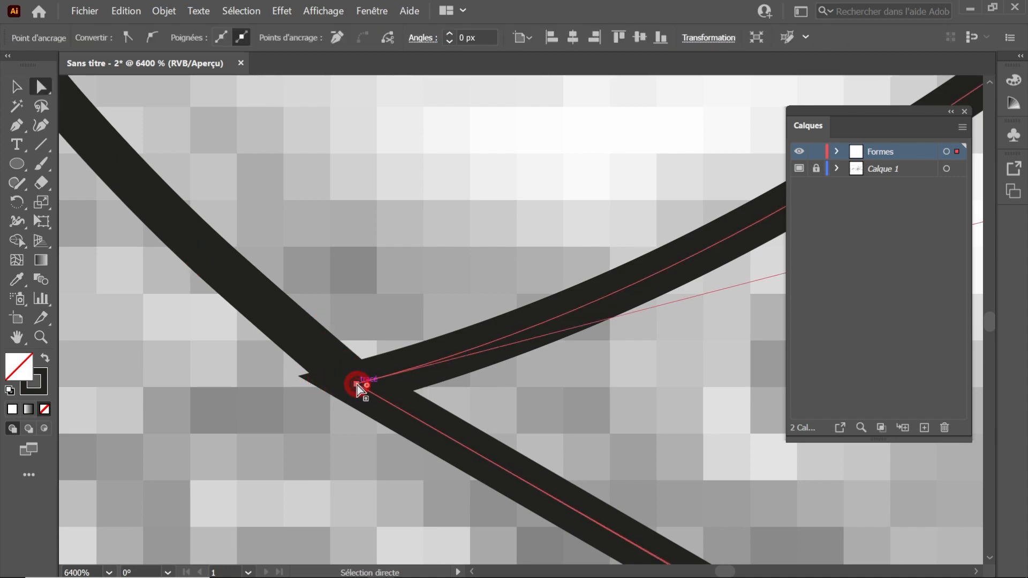
left_click(387, 40)
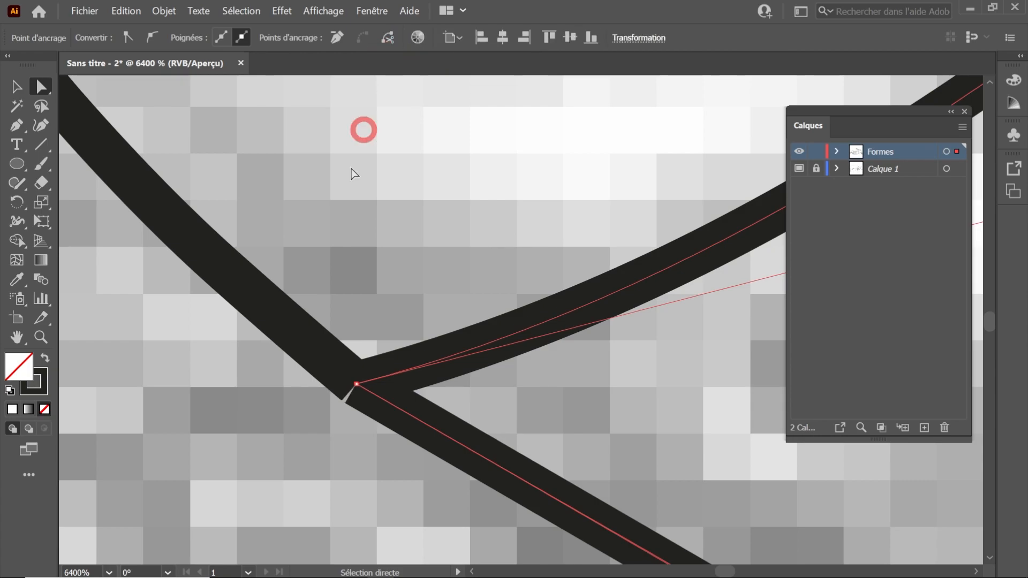
Step: Align the path ends at the shorts' lower hem corner in outline view, restore the preview, and deselect
scroll(354, 400, "up", 5)
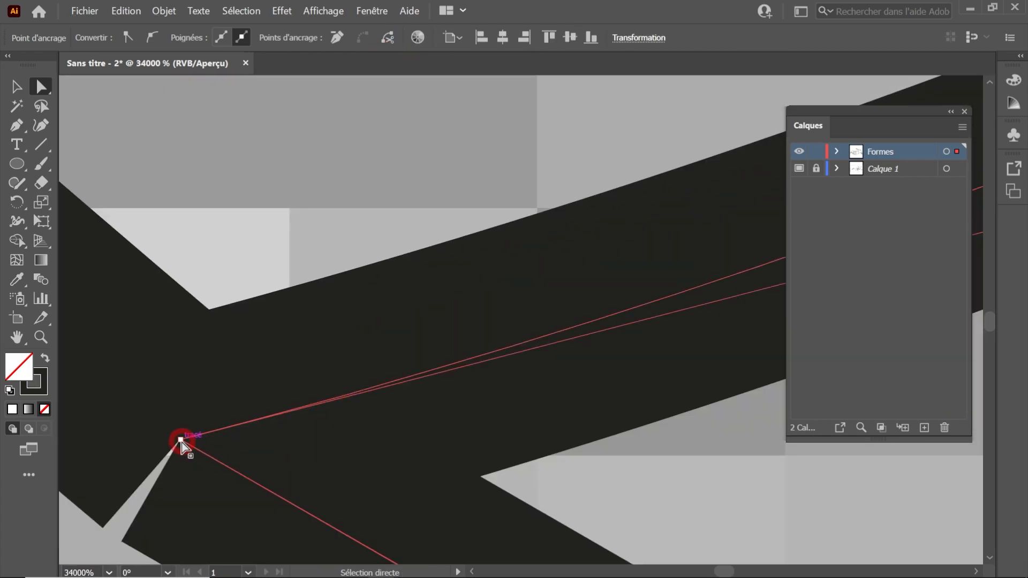
key("ctrl+y")
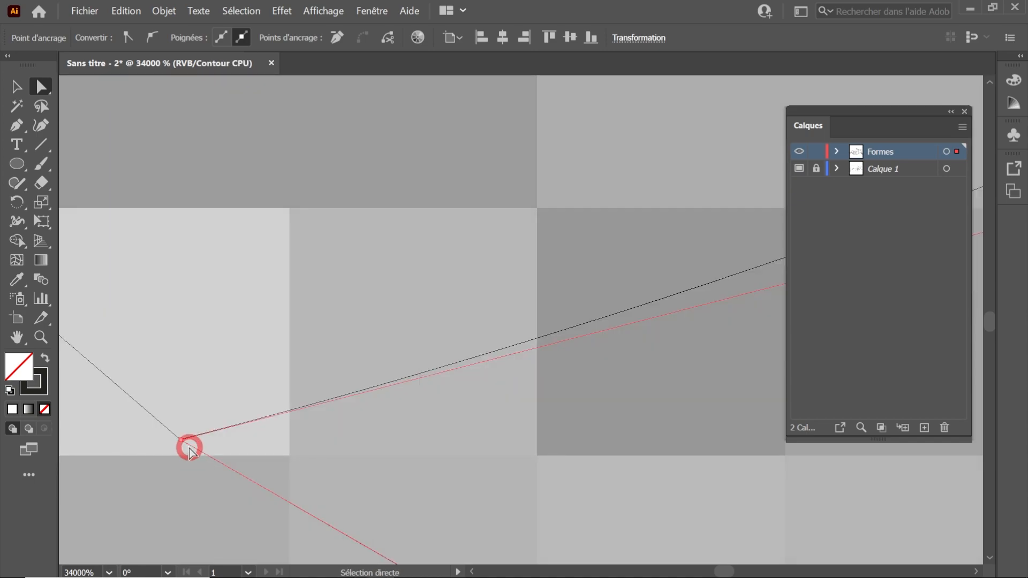
scroll(182, 442, "up", 1)
scroll(241, 435, "down", 2)
left_click_drag(274, 289, 364, 369)
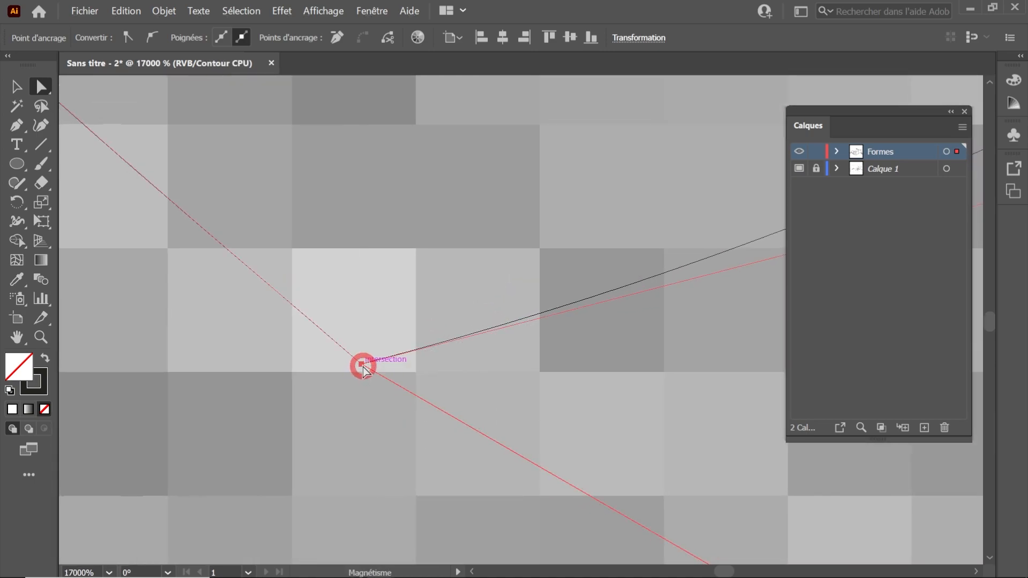
scroll(374, 329, "down", 5)
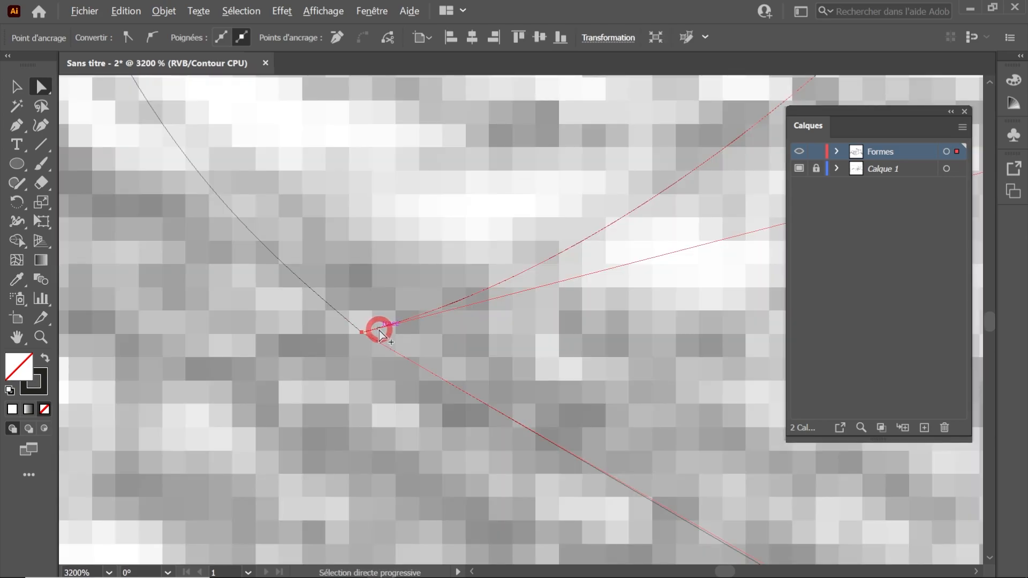
scroll(379, 331, "down", 2)
key("ctrl+y")
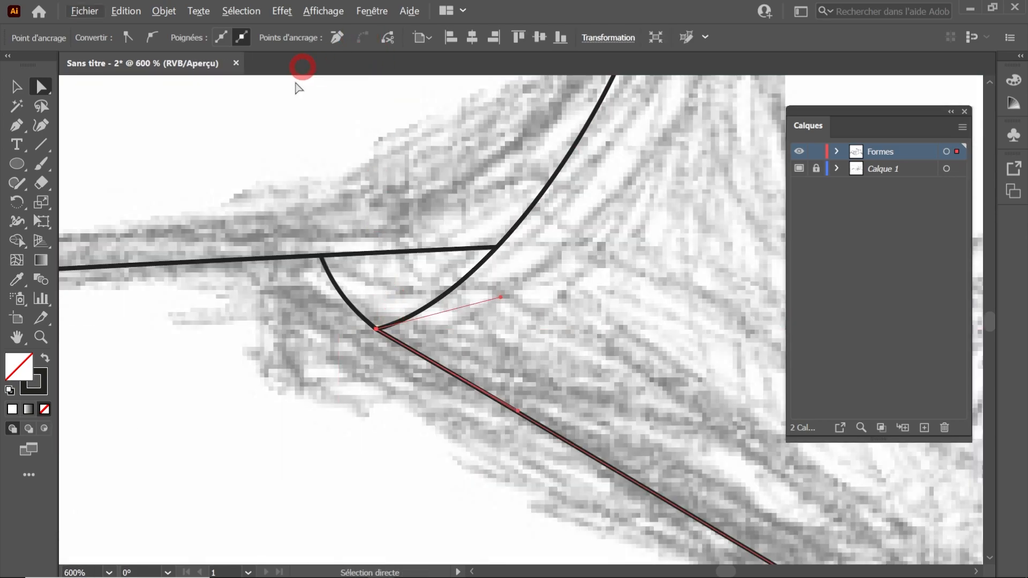
left_click(19, 83)
left_click(253, 168)
scroll(397, 238, "down", 4)
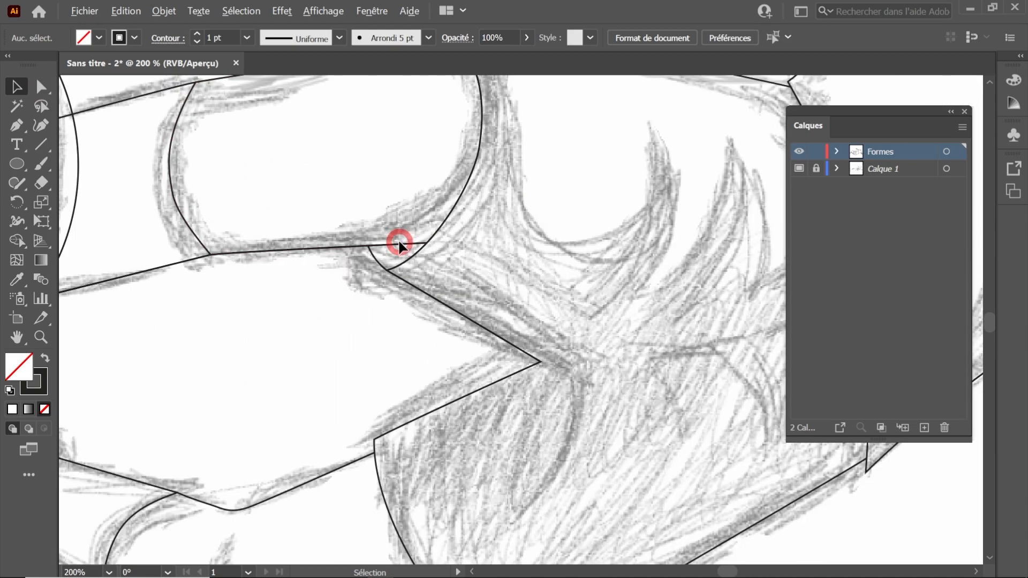
Step: Toggle the Formes and Calque 1 layers off and on to compare the line art with the sketch
scroll(464, 316, "down", 3)
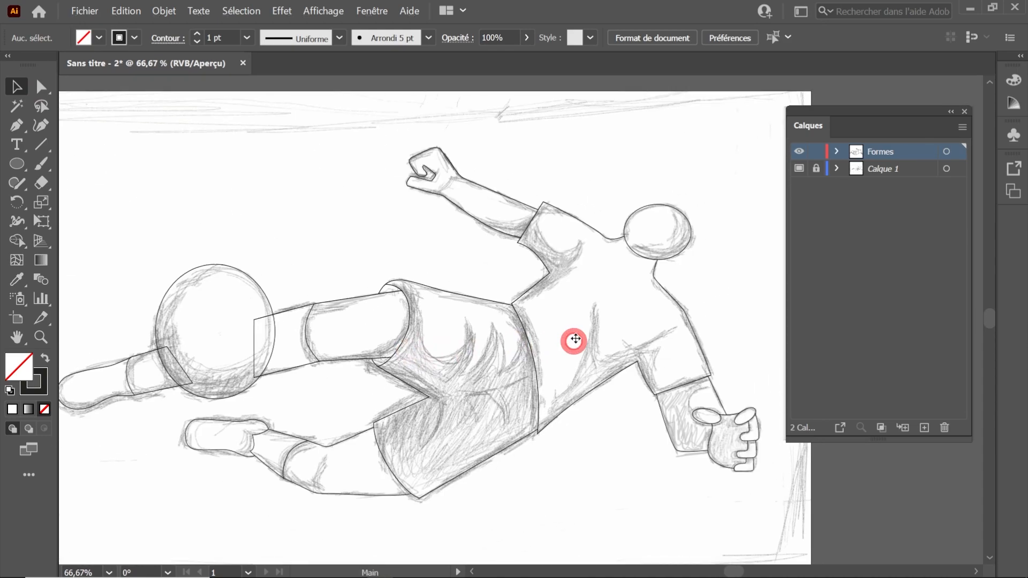
left_click(799, 152)
left_click(799, 151)
left_click(800, 169)
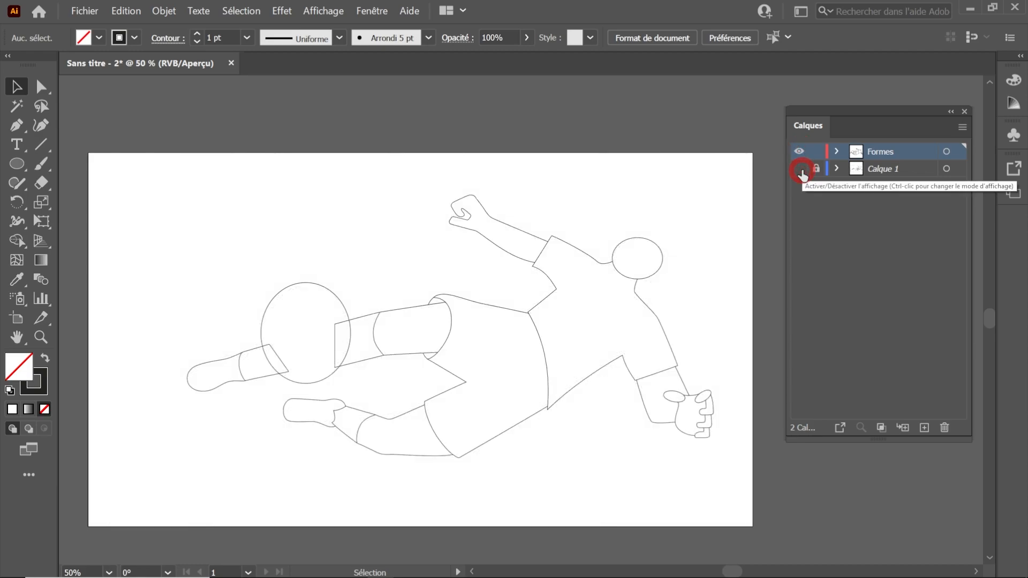
left_click(799, 169)
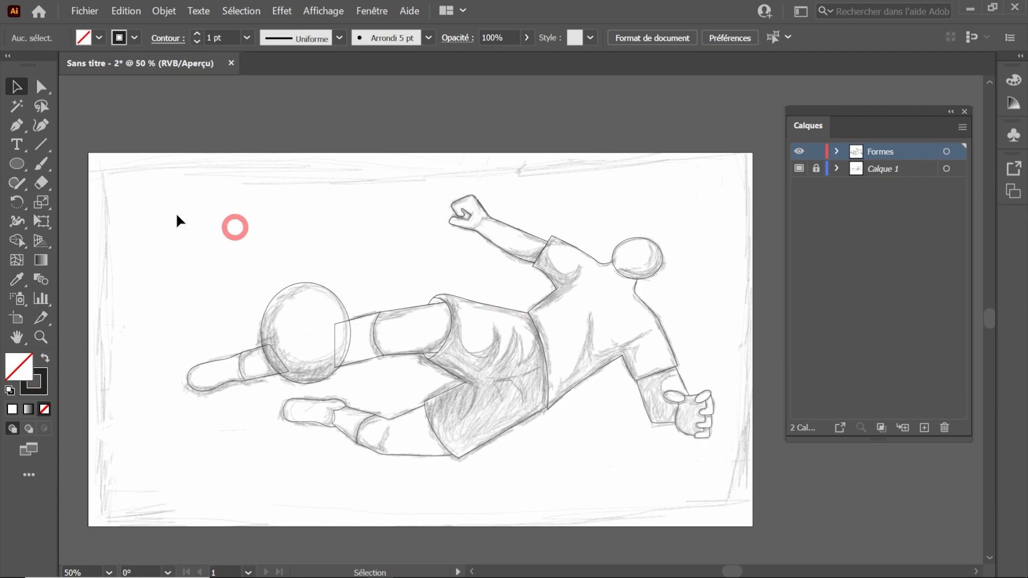
Step: Import the image "Titr au but_couleurs copie.jpg" and place it on the empty canvas beside the artboard
left_click(86, 11)
left_click(105, 201)
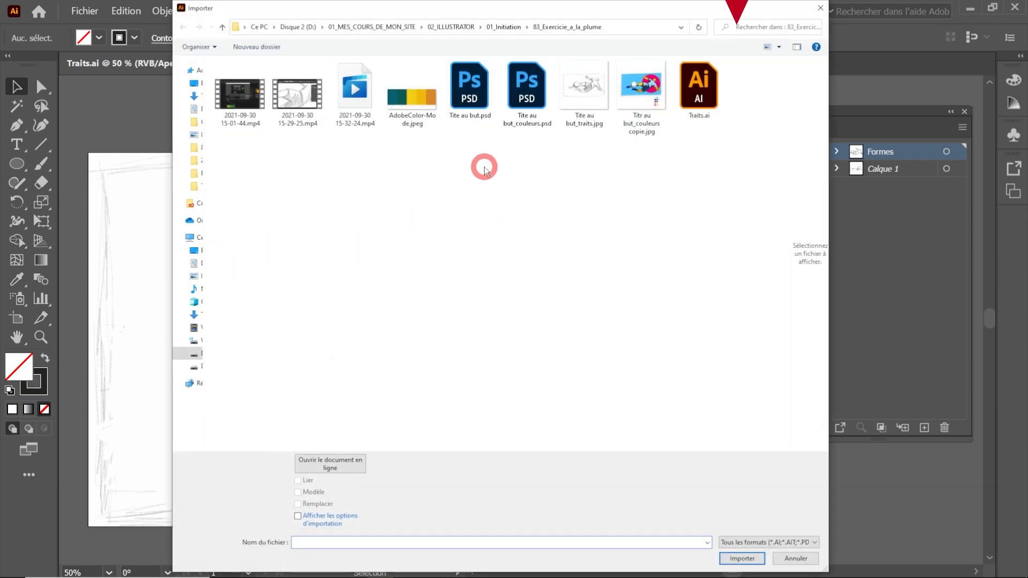
left_click(628, 97)
left_click(741, 558)
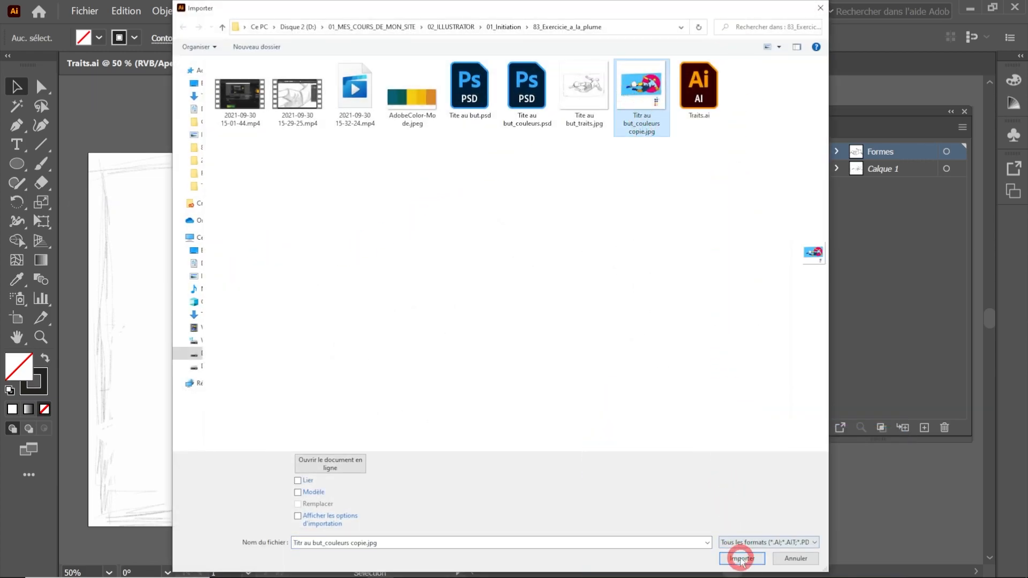
left_click(739, 561)
left_click_drag(591, 145, 384, 168)
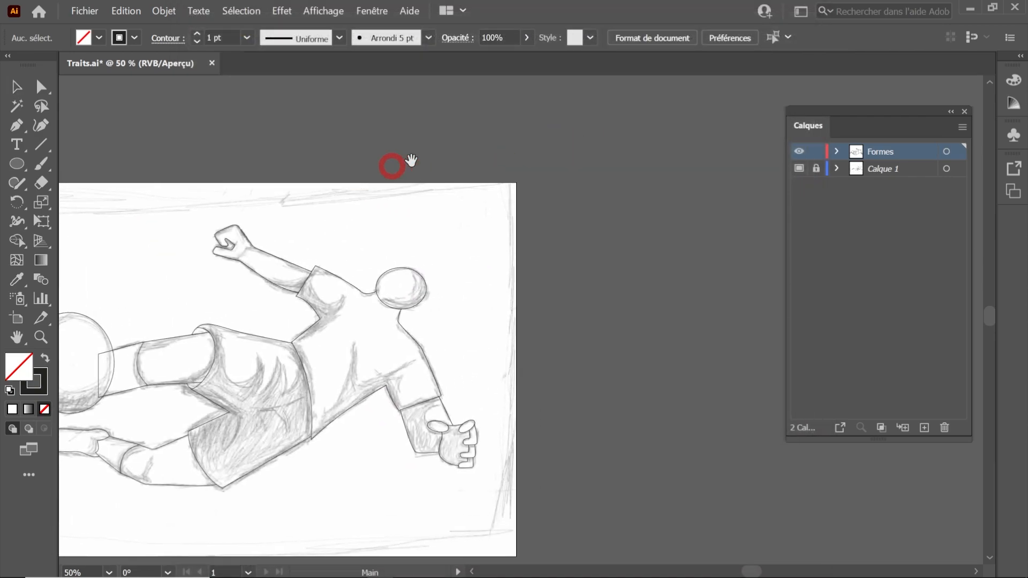
left_click_drag(535, 115, 803, 348)
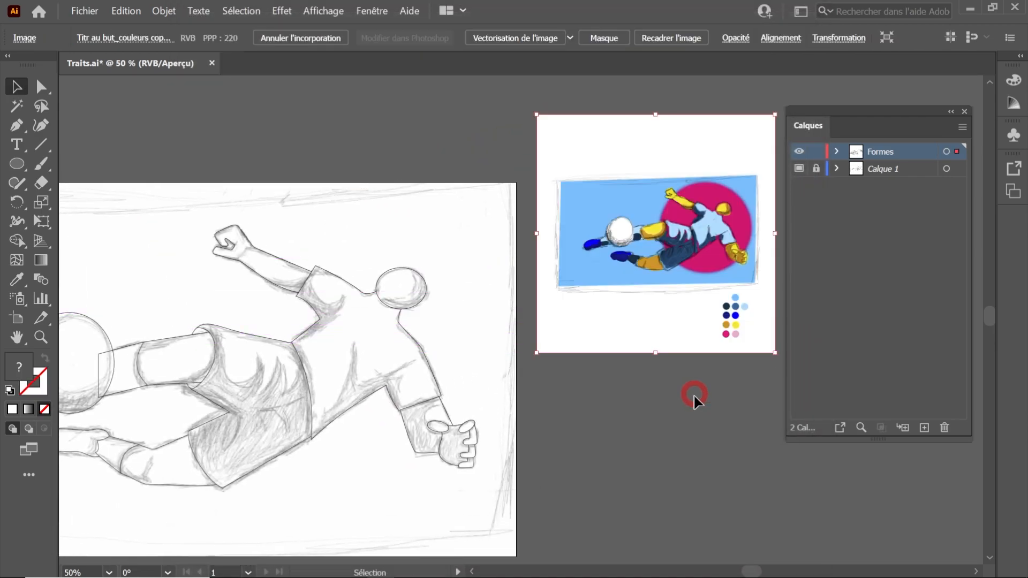
Step: Move the colour reference image from beside the artboard so that it overlaps the drawing's upper-left corner
left_click(536, 367)
scroll(613, 365, "down", 1)
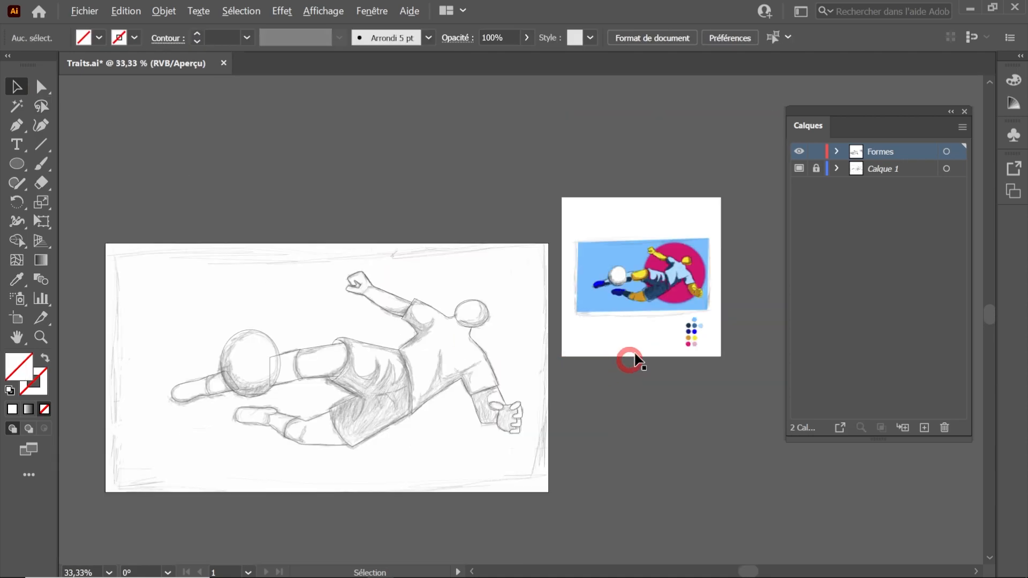
left_click_drag(658, 284, 202, 225)
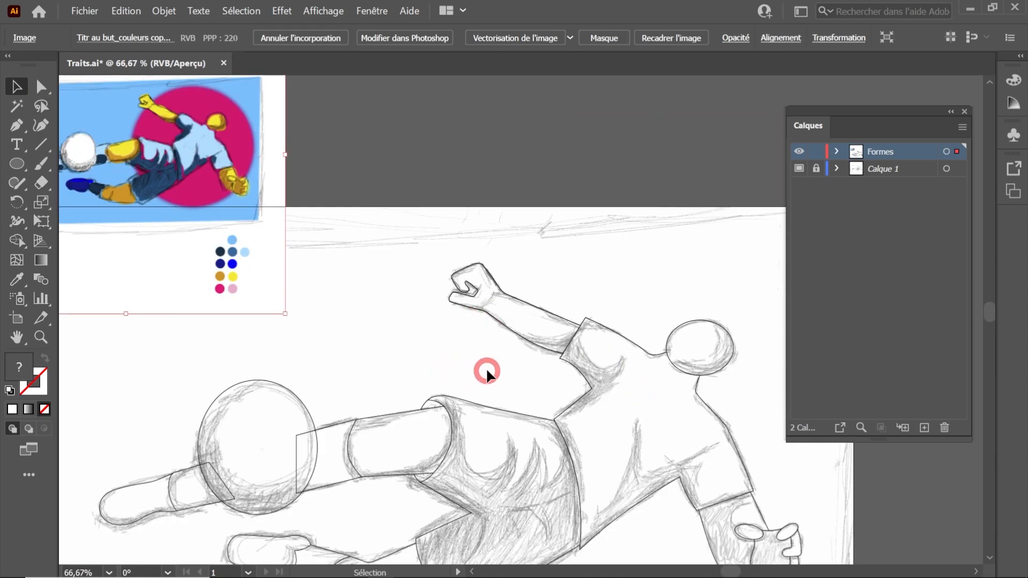
scroll(537, 294, "down", 1)
scroll(537, 294, "up", 1)
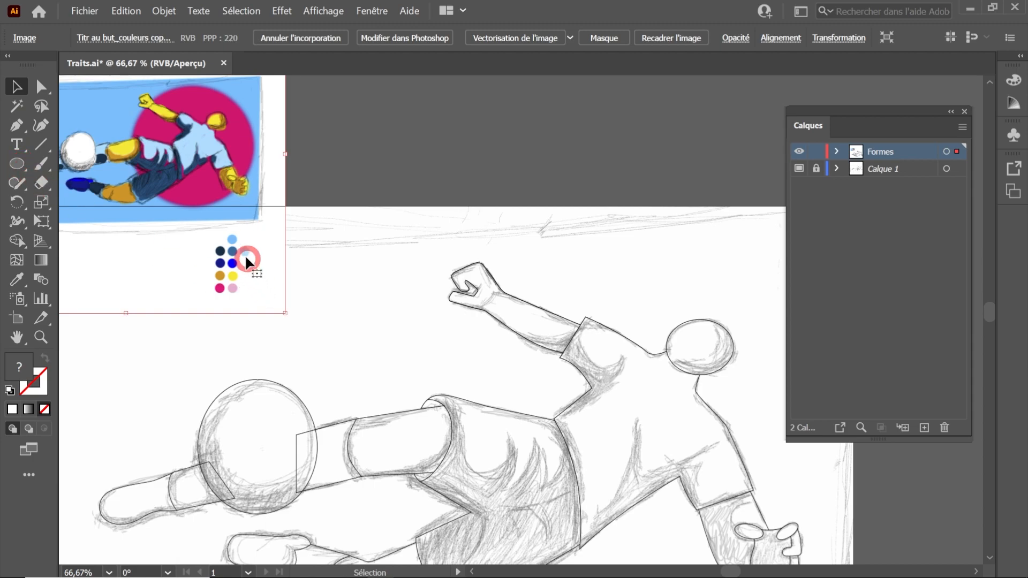
Step: Draw a small circle on the empty canvas beside the reference image and fill it with white
left_click(17, 164)
left_click_drag(362, 109, 372, 148)
left_click(17, 85)
left_click(381, 124, "shift")
left_click(99, 37)
left_click(102, 65)
Step: Duplicate the white circle into a grid of two columns and four rows
left_click_drag(368, 150, 340, 150)
left_click_drag(341, 149, 370, 175)
left_click(344, 147)
left_click(370, 146, "shift")
key("ctrl+d")
key("ctrl+d")
Step: Arrange the circles like the reference palette, with one above the second column and one extra beside the first row
left_click_drag(417, 253, 325, 101)
left_click_drag(377, 204, 366, 156)
left_click_drag(382, 145, 408, 207)
left_click(409, 143)
Step: Fill the topmost circle with the sky blue and the extra circle beside the first row with the pale blue sampled from the reference palette
left_click(386, 129)
left_click(25, 287)
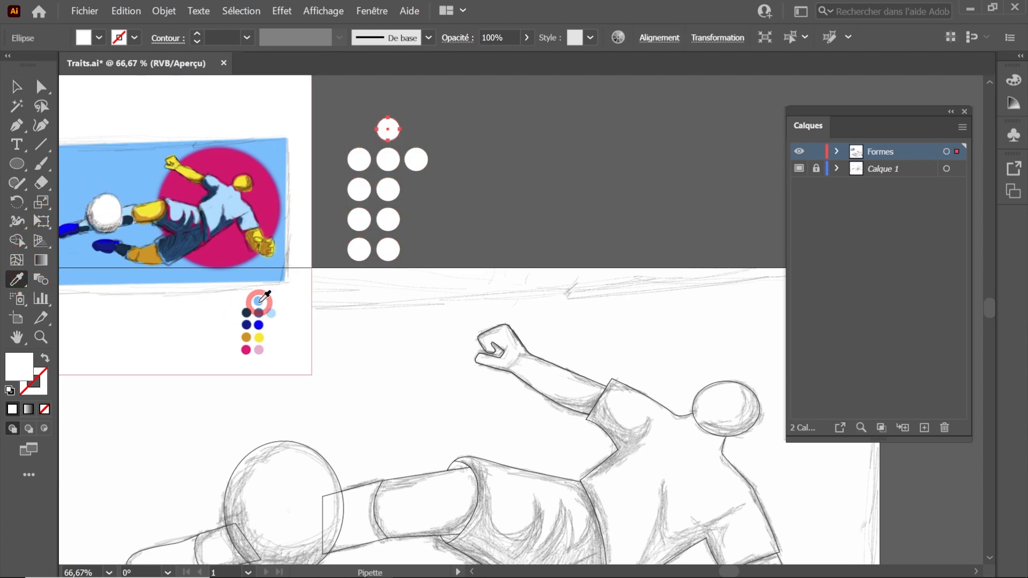
left_click(259, 300)
left_click(17, 86)
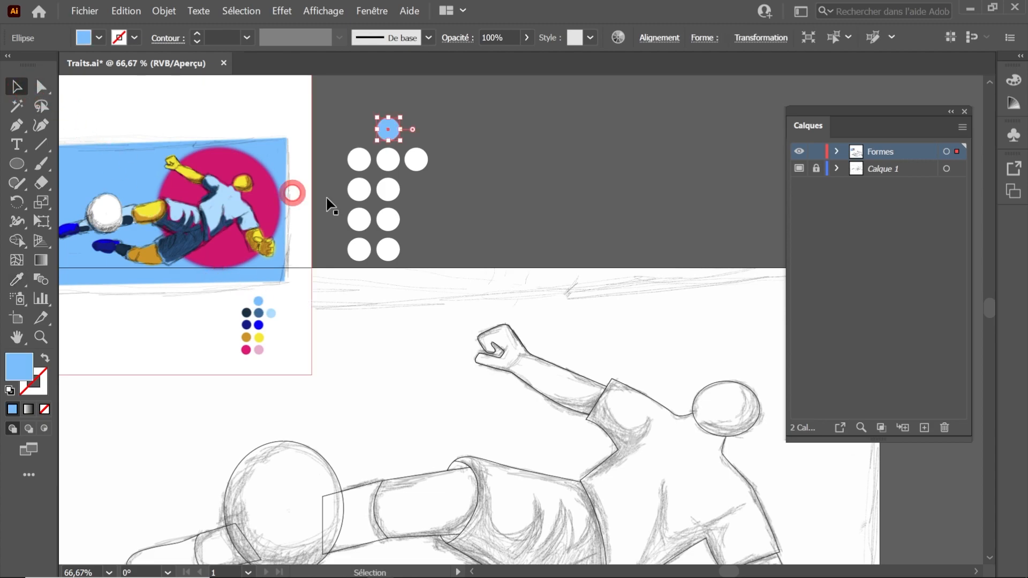
left_click(415, 158)
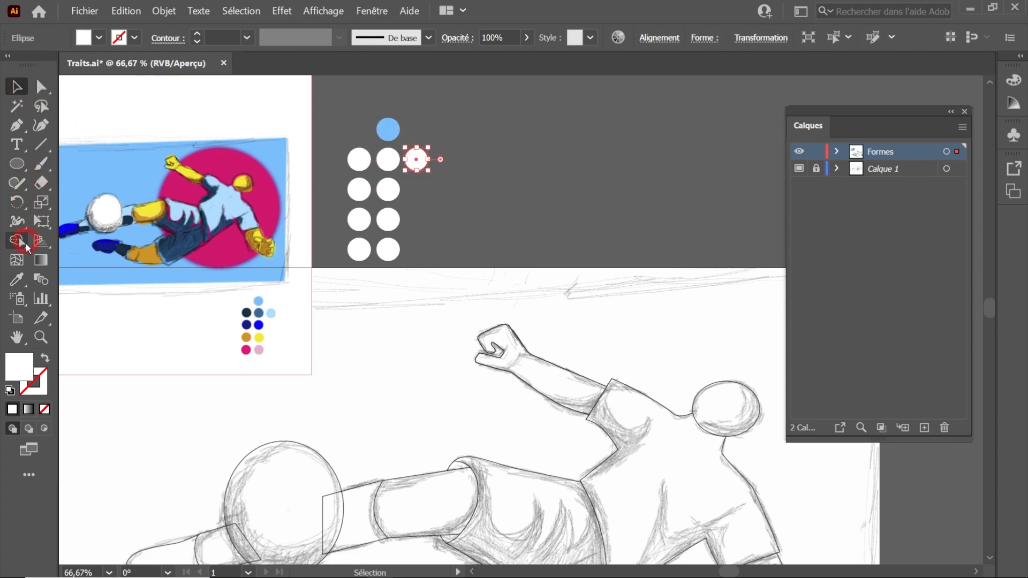
left_click(18, 279)
left_click(271, 313)
Step: Fill the other two circles of the first row with the medium blue and dark navy sampled from the reference palette
left_click(17, 87)
left_click(387, 159)
left_click(16, 279)
left_click(259, 313)
left_click(16, 86)
left_click(359, 160)
left_click(17, 280)
left_click(246, 312)
Step: Fill the lower three rows with the sampled dark and bright blue, ochre and yellow, and magenta and light pink
left_click(388, 190, "ctrl")
left_click(258, 324)
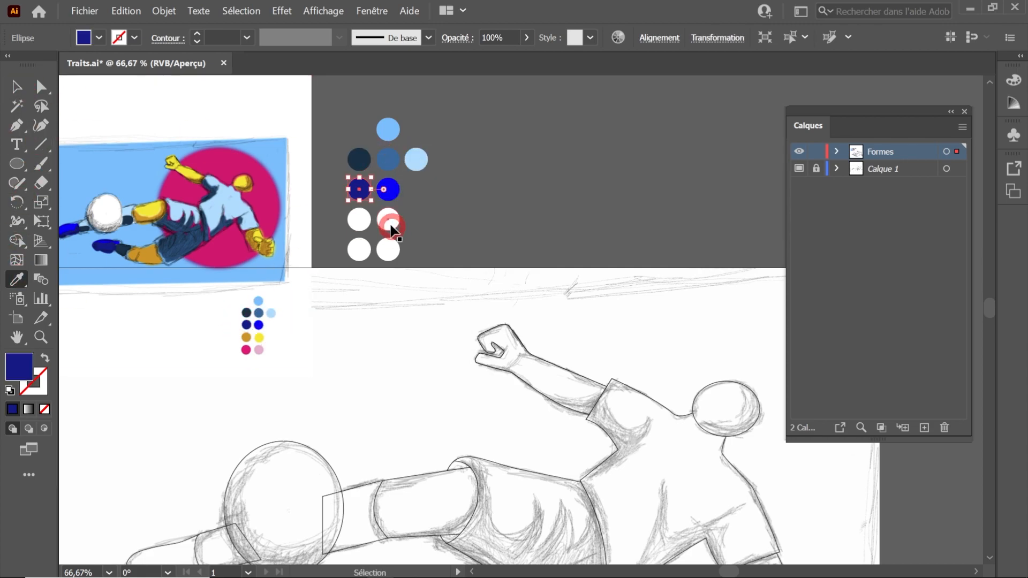
left_click(395, 228, "ctrl")
left_click(259, 338)
left_click(358, 219, "ctrl")
left_click(246, 337)
left_click(387, 250, "ctrl")
left_click(258, 350)
left_click(358, 249, "ctrl")
left_click(246, 350)
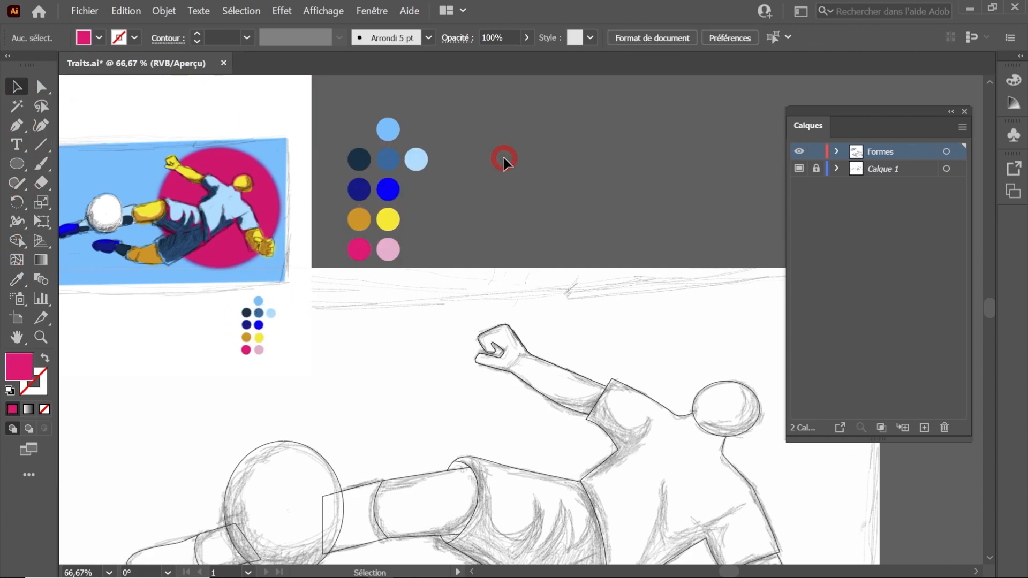
Step: Select the coloured circles, open the swatches (Nuancier), and delete all unused swatches
left_click_drag(343, 111, 438, 266)
left_click(372, 11)
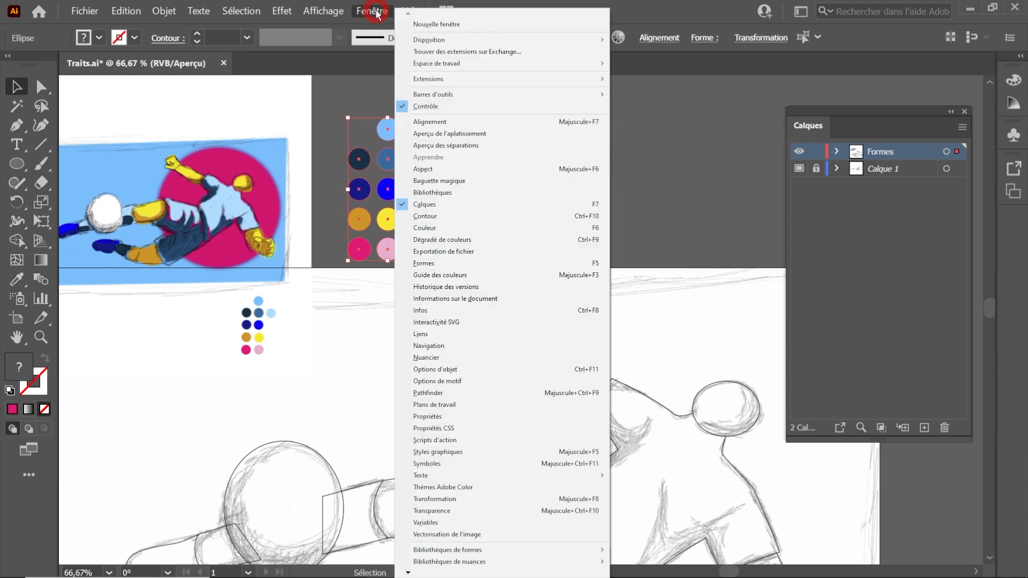
left_click(450, 357)
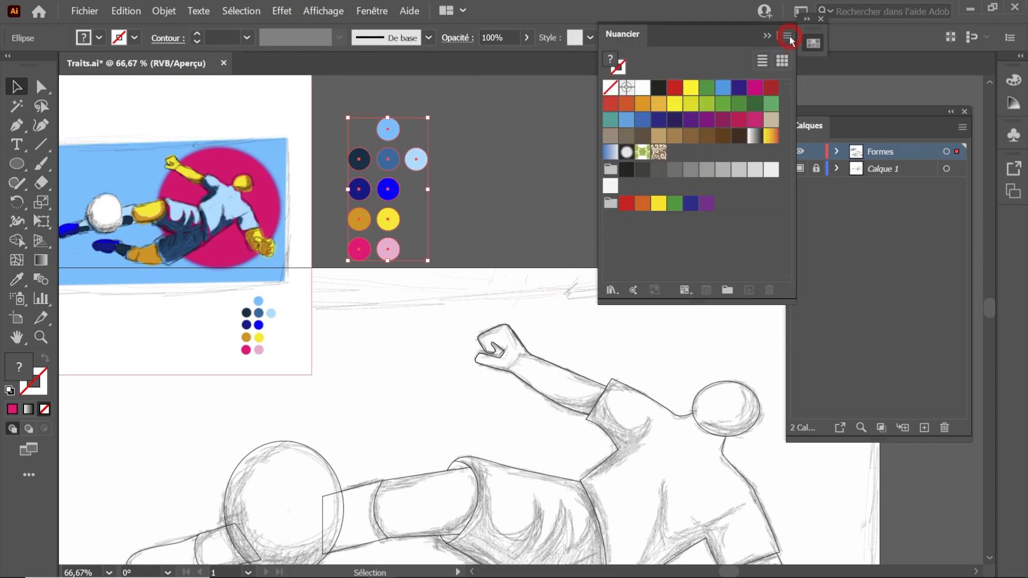
left_click(787, 38)
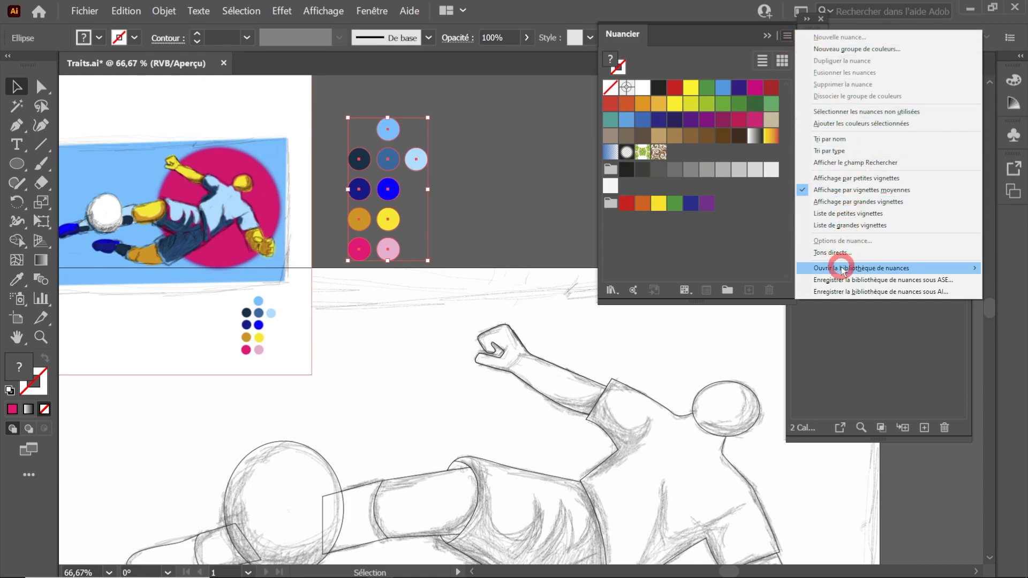
mouse_move(842, 269)
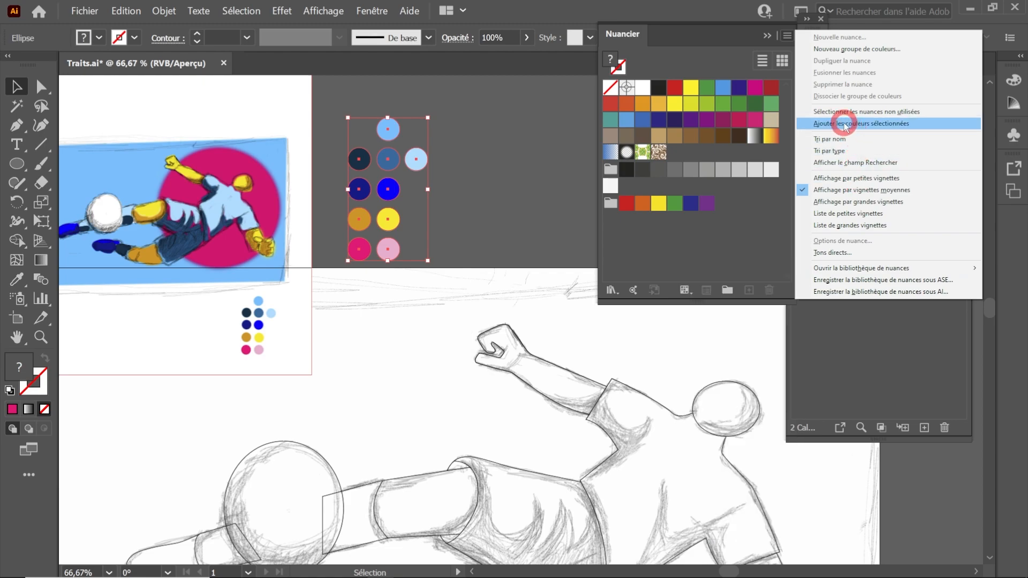
left_click(907, 112)
left_click(769, 290)
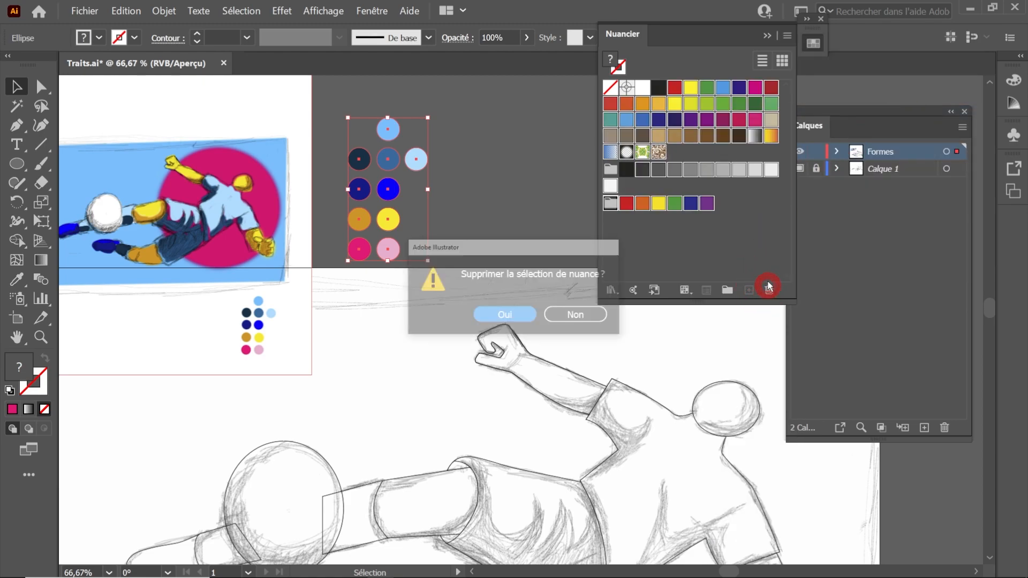
left_click(518, 309)
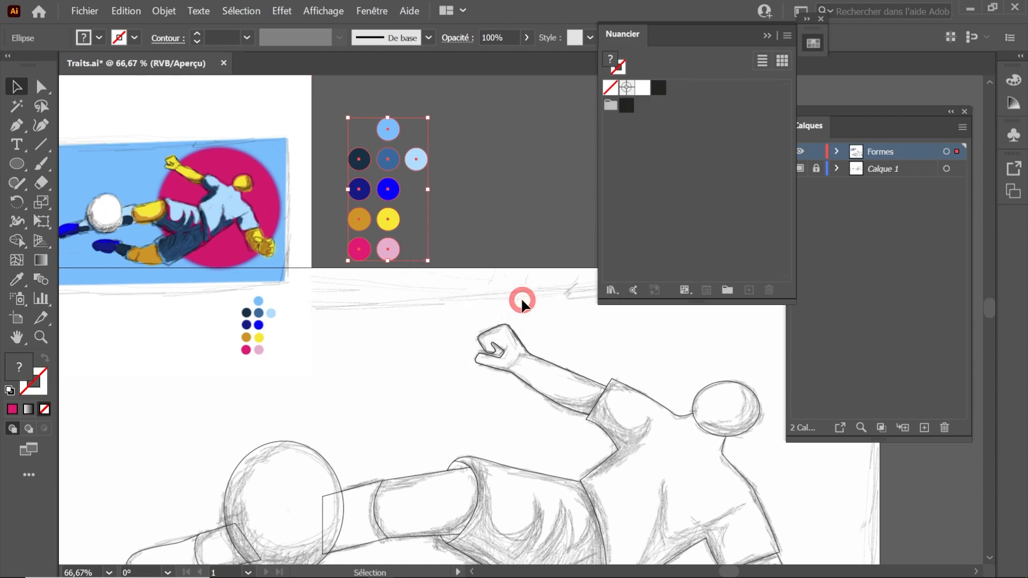
Step: Create a colour group named Groupe de couleurs 1 from the selected palette circles, including tint swatches
left_click(722, 243)
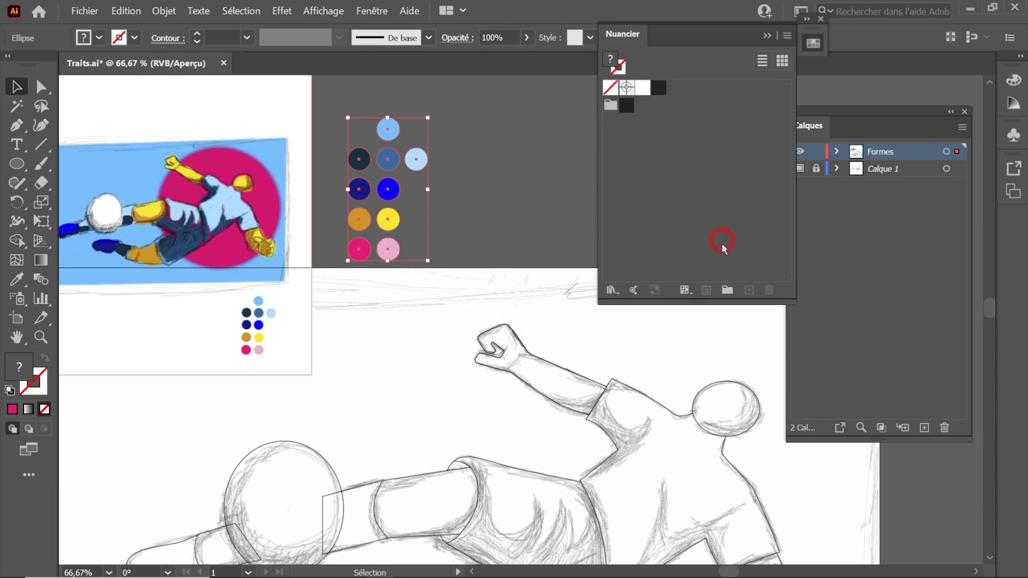
left_click(727, 290)
left_click(412, 275)
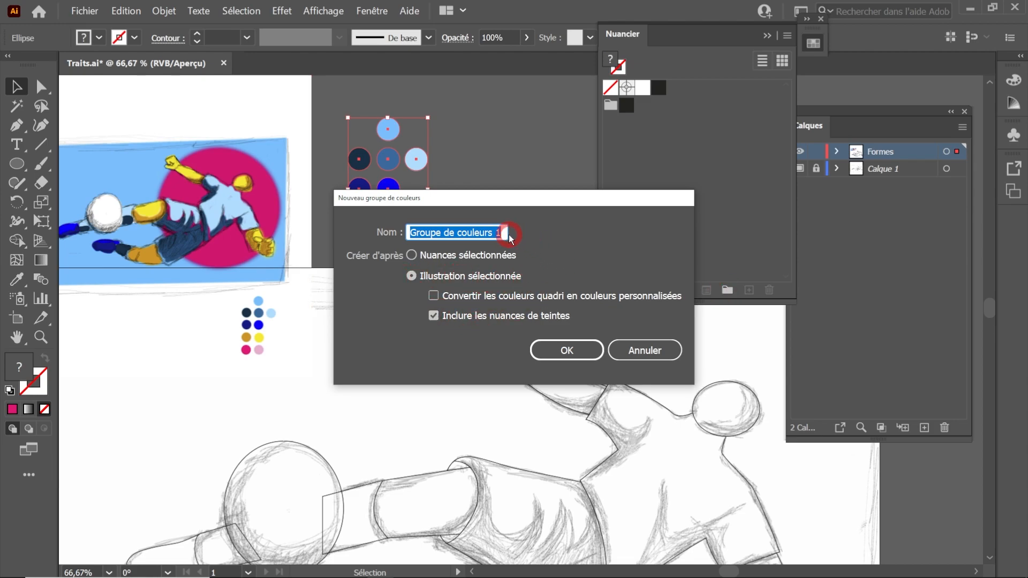
left_click(557, 350)
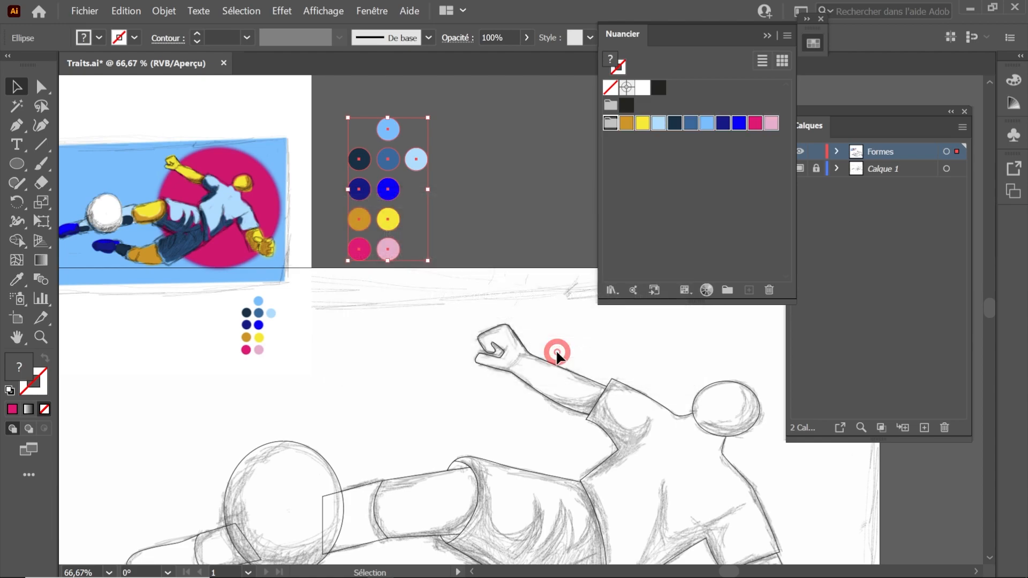
left_click(750, 145)
Step: Move the reference image up clear of the drawing and select all of the player and ball line art
key("ctrl+minus")
left_click_drag(315, 268, 265, 276)
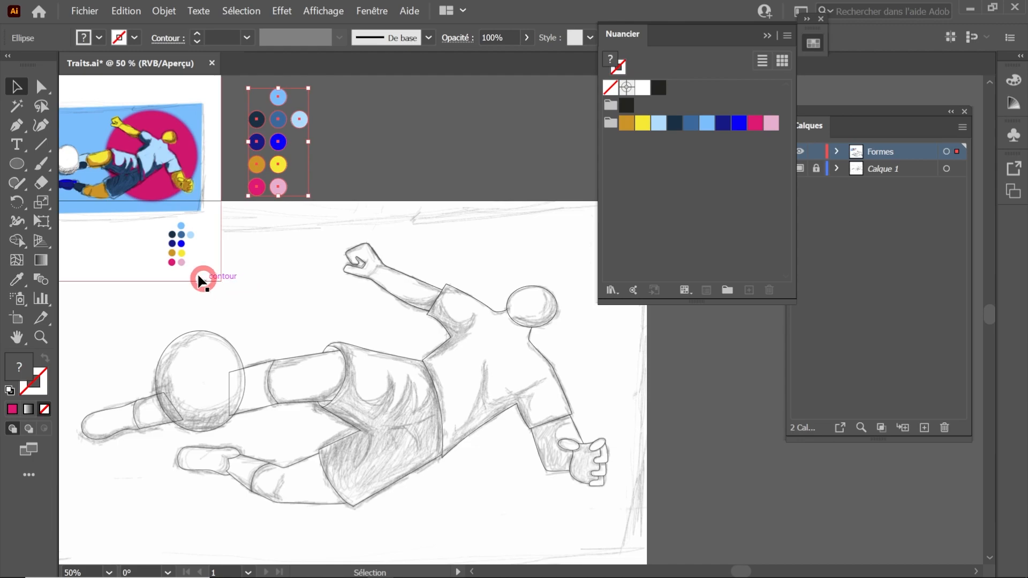
left_click(284, 274)
left_click_drag(150, 286, 138, 282)
Step: Configure the Shape Builder tool to pick colours from the swatches (Nuanciers) with the swatch preview cursor on
left_click(16, 242)
double_click(16, 242)
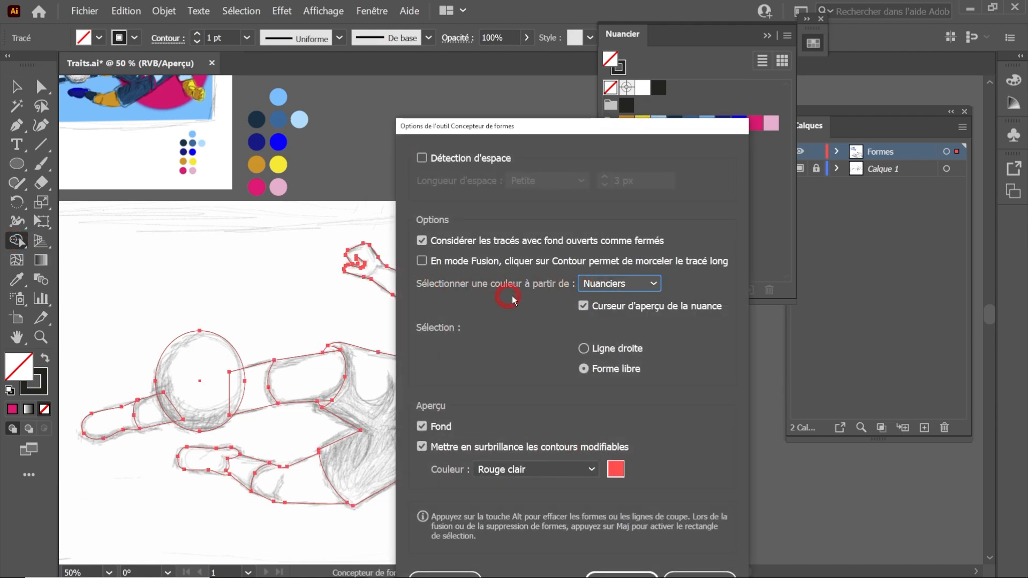
left_click(591, 289)
left_click(614, 320)
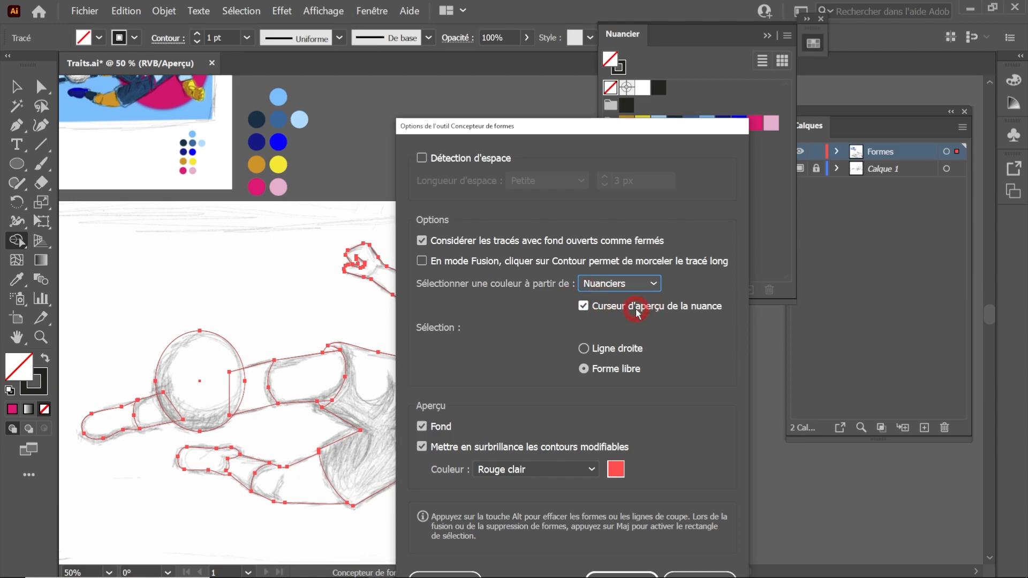
left_click_drag(582, 127, 561, 66)
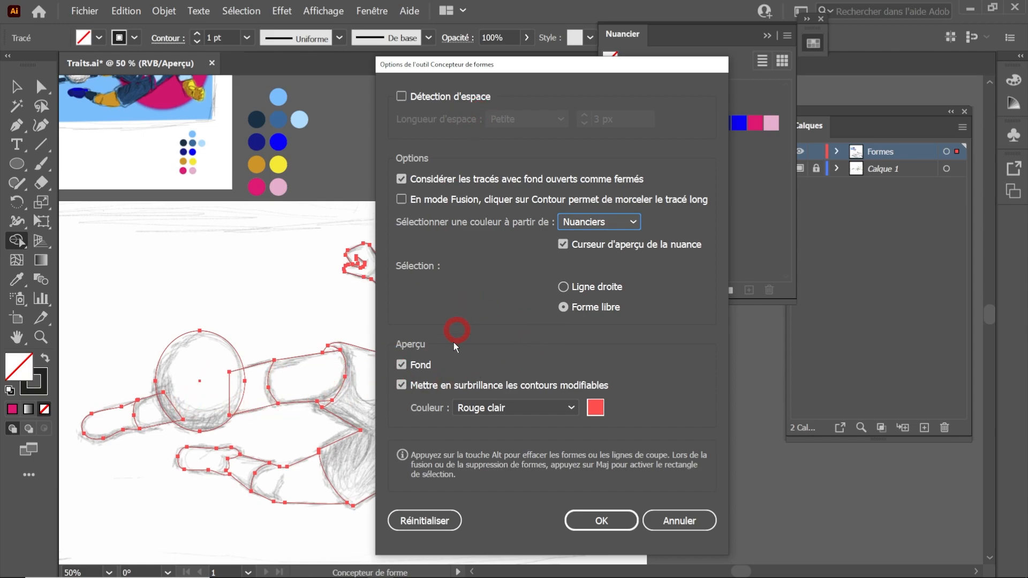
left_click(599, 520)
Step: Fill the raised forearm with its fist and the player's head with the yellow swatch using the Shape Builder
left_click(627, 123)
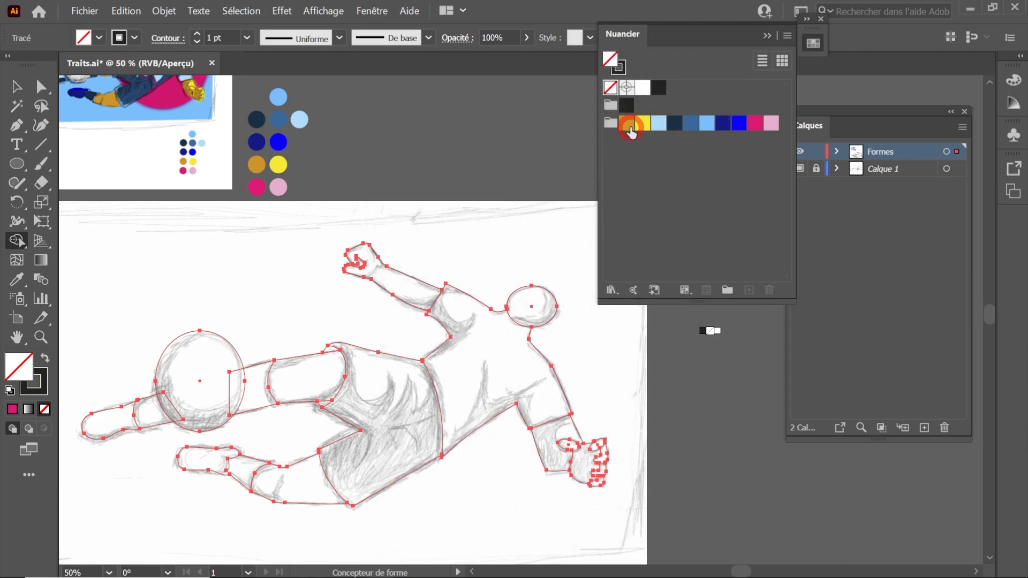
left_click(640, 126)
left_click_drag(495, 179, 513, 236)
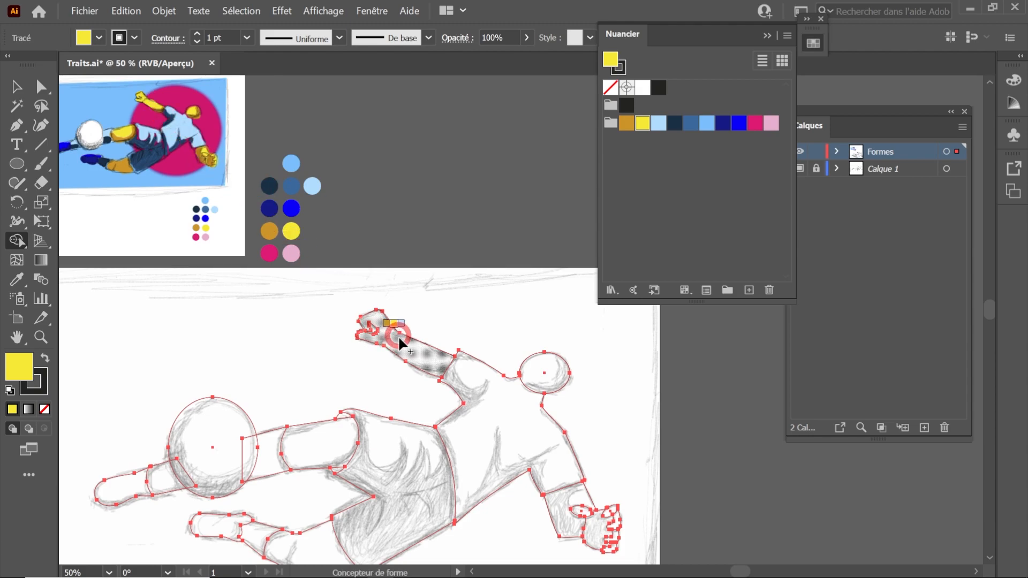
scroll(402, 341, "up", 4)
left_click(372, 339)
scroll(436, 336, "down", 3)
scroll(516, 300, "down", 2)
left_click(562, 317)
scroll(551, 374, "down", 2)
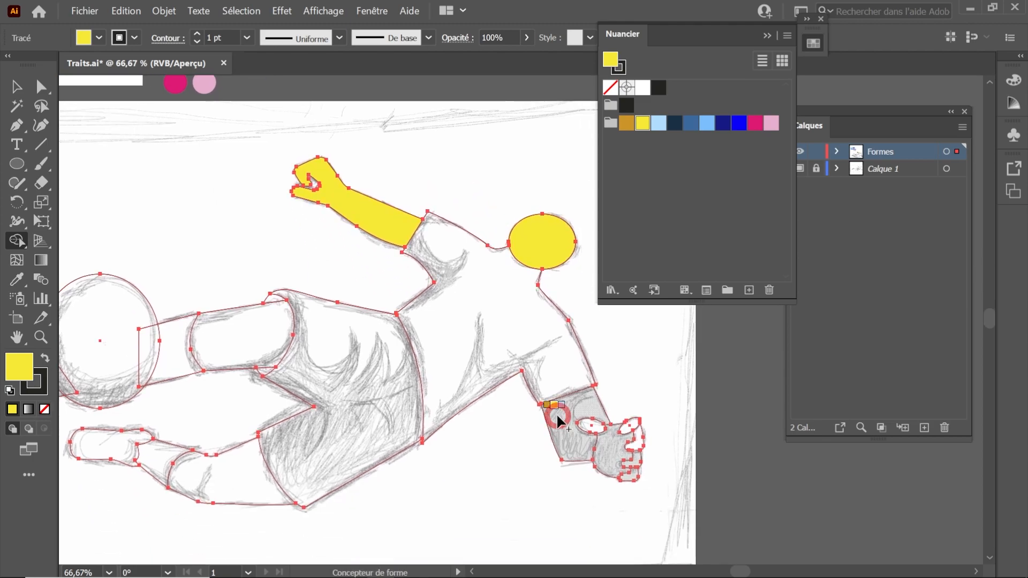
Step: Examine the path junctions between the lower forearm, wrist and hand for gaps in outline view
scroll(586, 423, "up", 5)
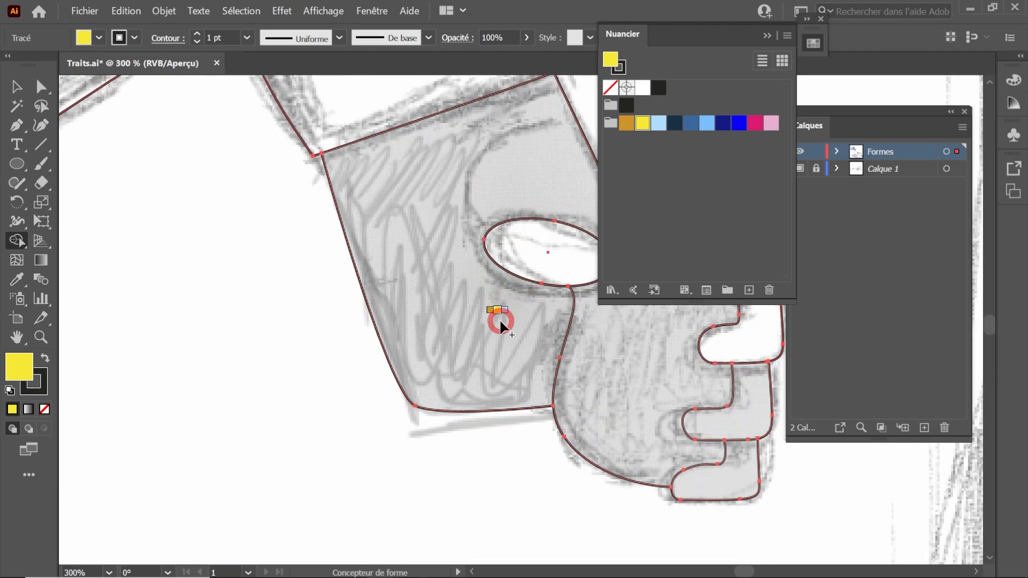
scroll(482, 364, "up", 3)
scroll(447, 410, "right", 3)
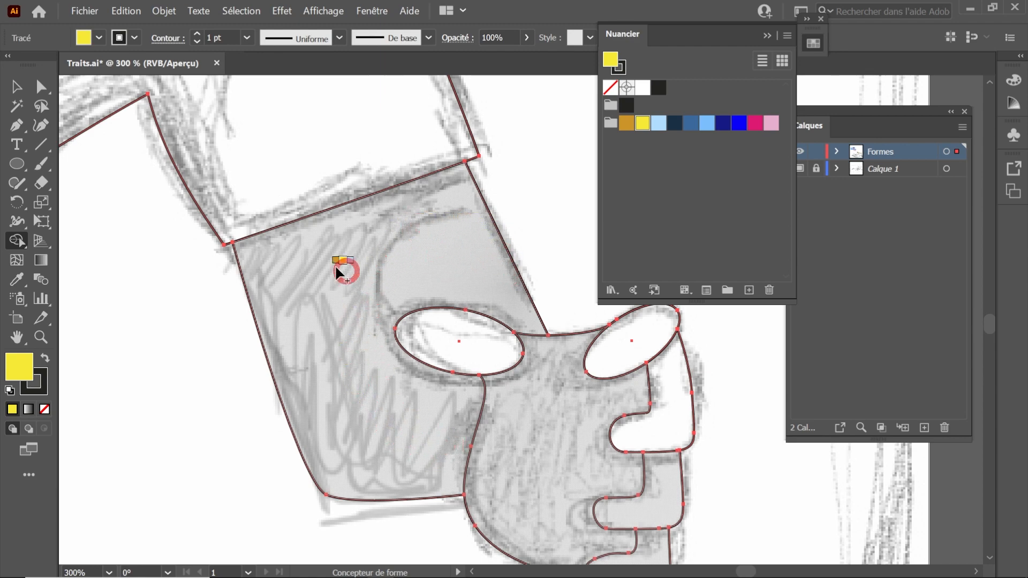
left_click(43, 87)
key("ctrl+y")
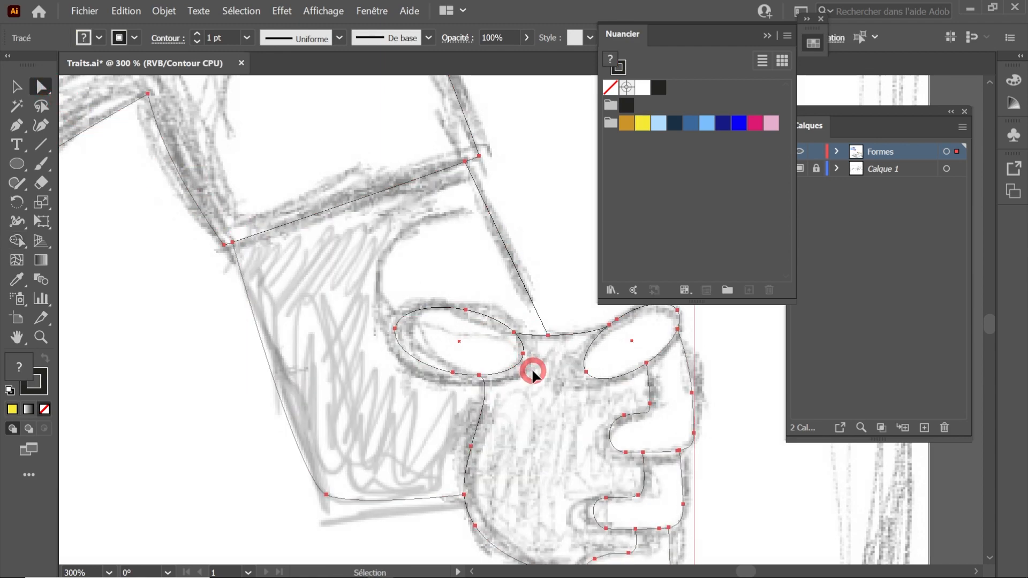
scroll(559, 360, "up", 6)
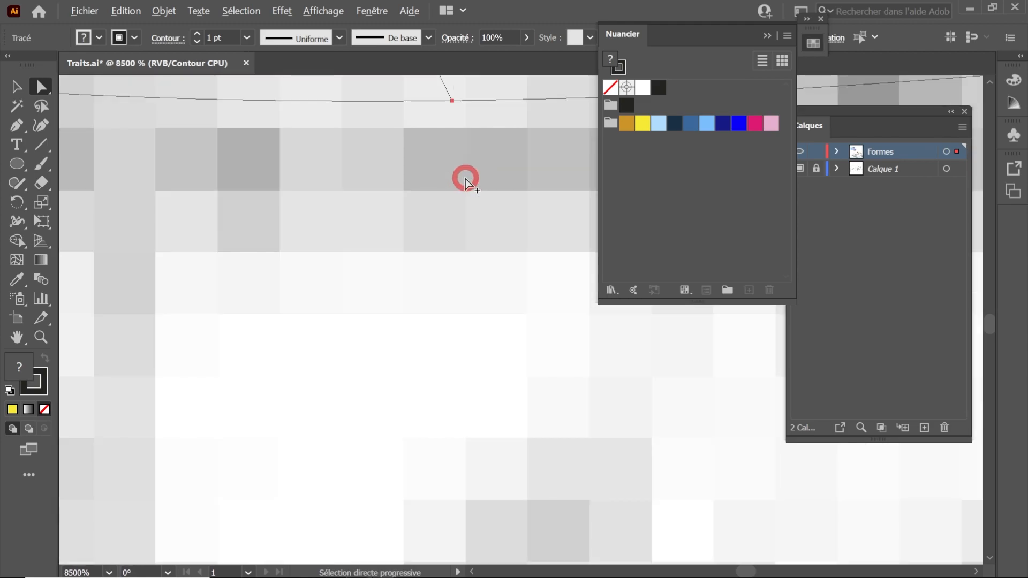
scroll(446, 243, "down", 4)
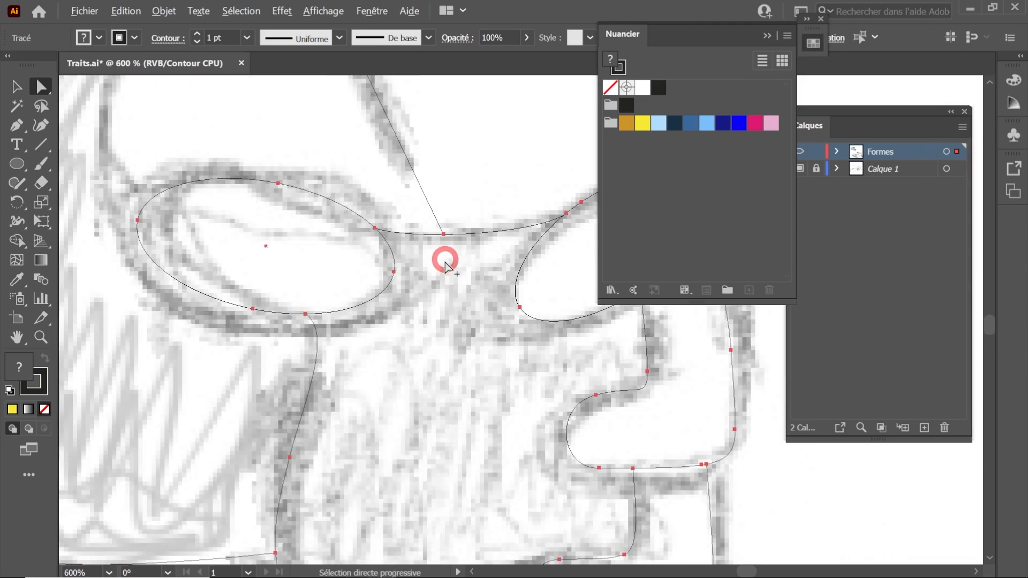
scroll(326, 356, "up", 5)
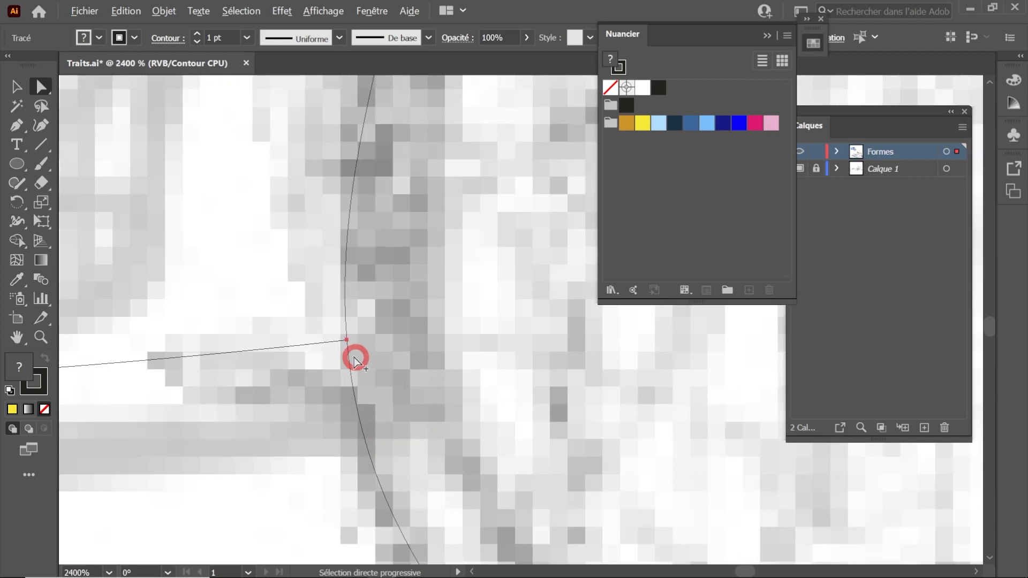
scroll(321, 282, "up", 2)
scroll(333, 287, "down", 8)
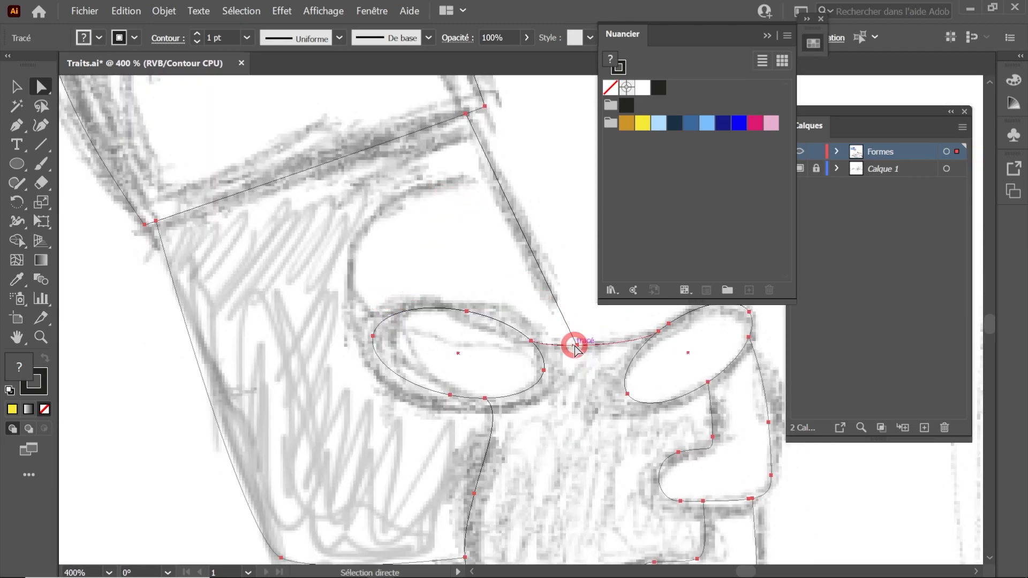
scroll(581, 353, "down", 7)
scroll(569, 362, "up", 2)
Step: Check with the Shape Builder which regions are detected across the lower forearm and hand
left_click(17, 240)
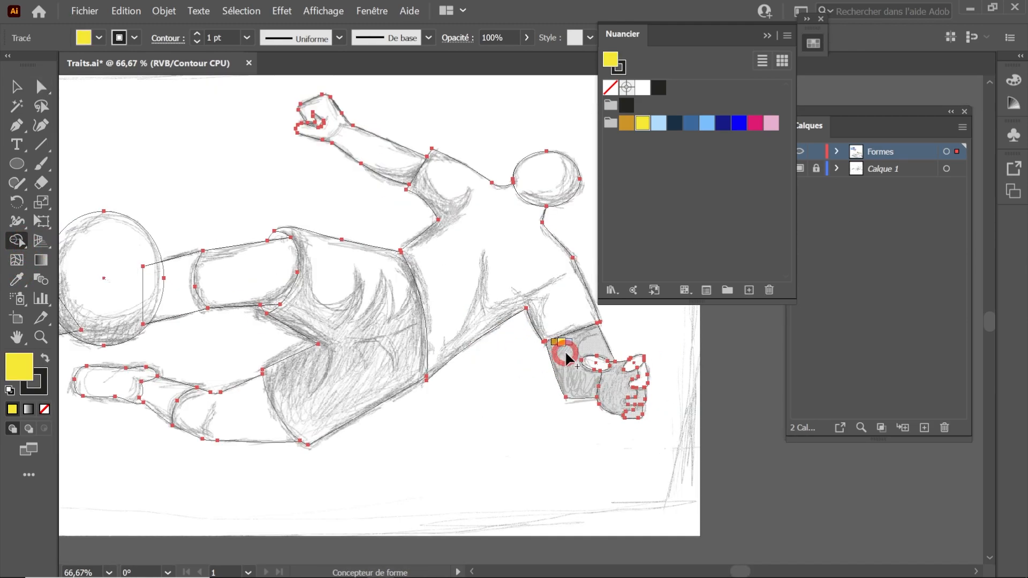
scroll(564, 350, "up", 4)
mouse_move(580, 366)
left_mouse_down()
mouse_move(287, 300)
mouse_move(302, 326)
left_mouse_up()
scroll(386, 428, "down", 1)
scroll(398, 445, "up", 2)
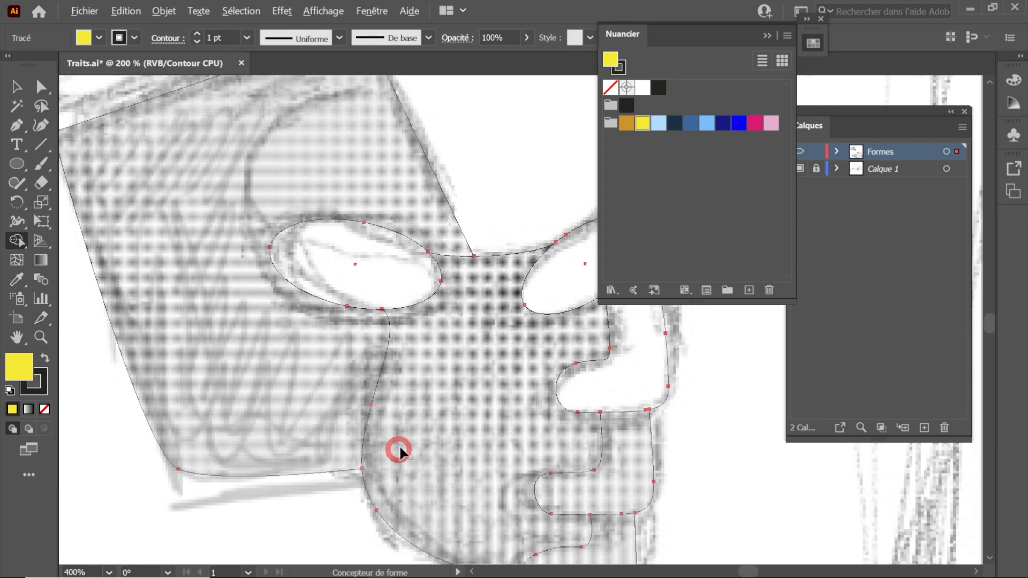
scroll(399, 447, "down", 2)
left_click_drag(408, 414, 472, 443)
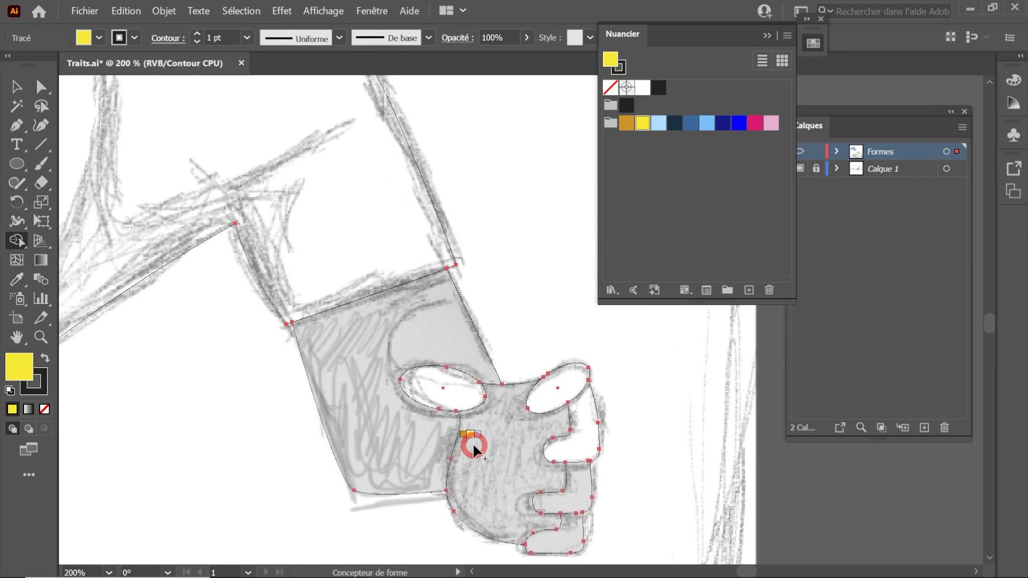
Step: Enable gap detection (Détection d'espace) for the Shape Builder with the gap length set to Petite
double_click(17, 240)
left_click(429, 101)
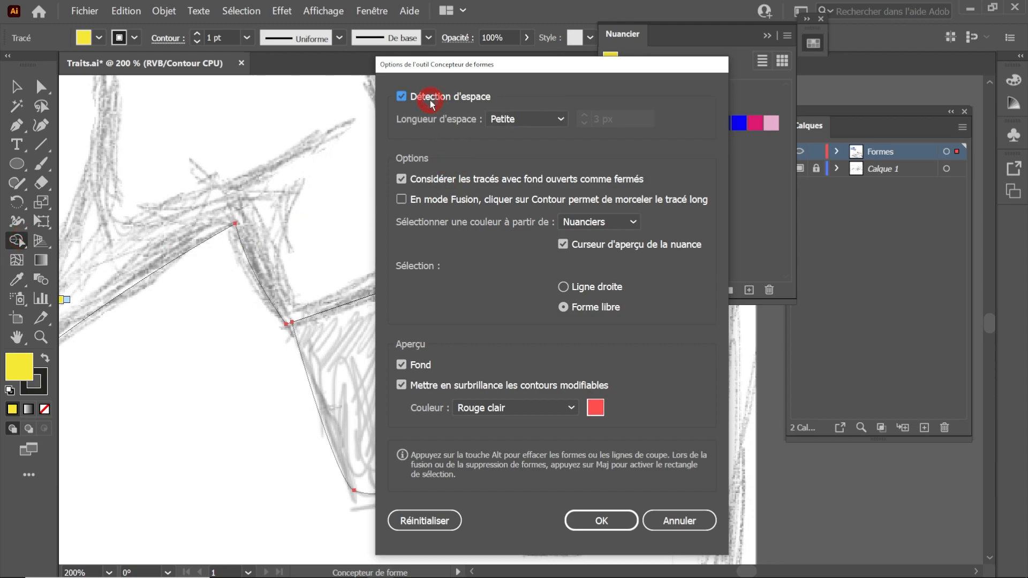
key("Return")
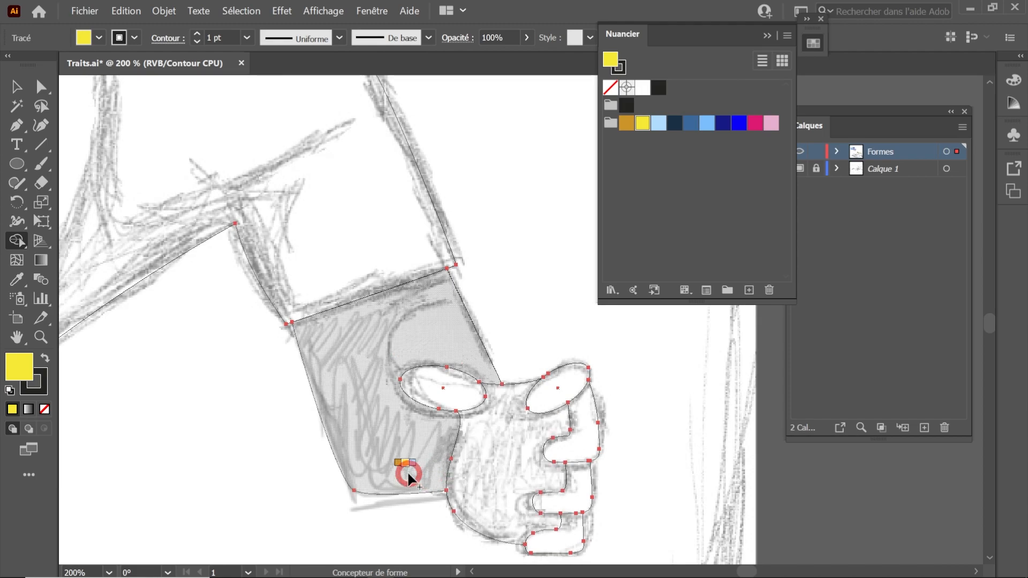
Step: Fill the lower forearm with the yellow swatch using the Shape Builder, and return from outline view to preview
scroll(288, 323, "up", 7)
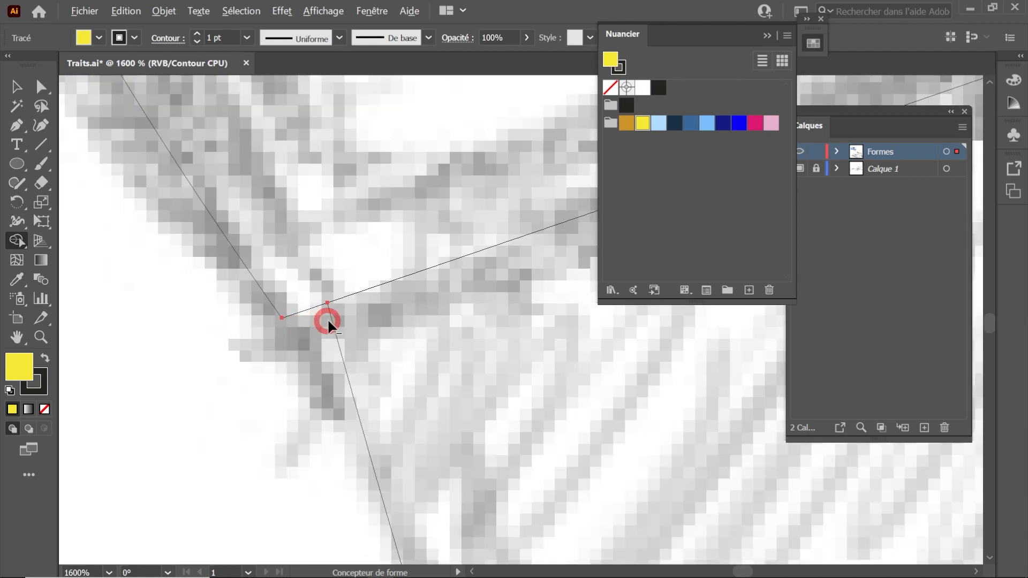
scroll(418, 358, "down", 9)
scroll(415, 381, "up", 3)
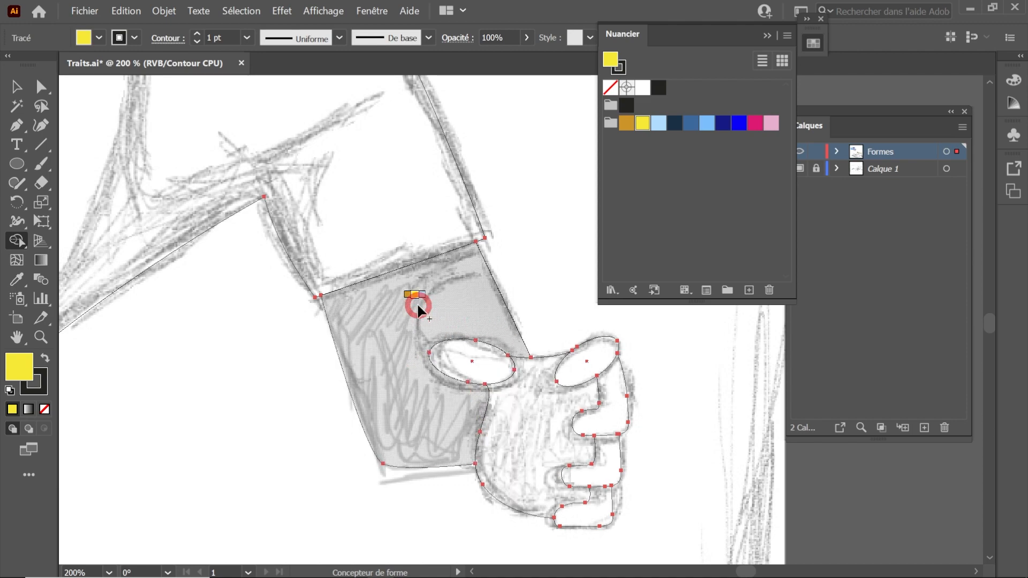
left_click(385, 311)
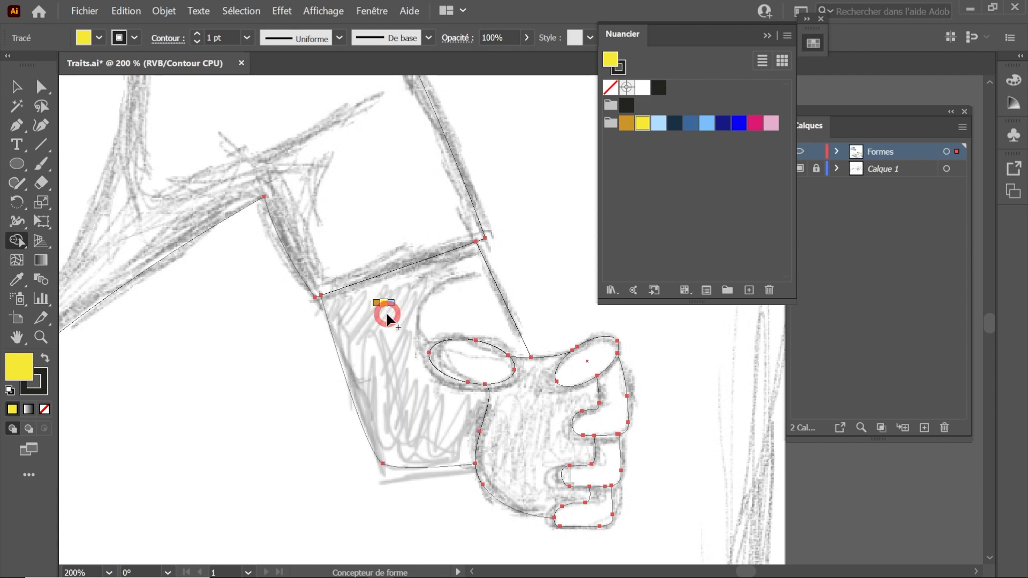
key("ctrl+y")
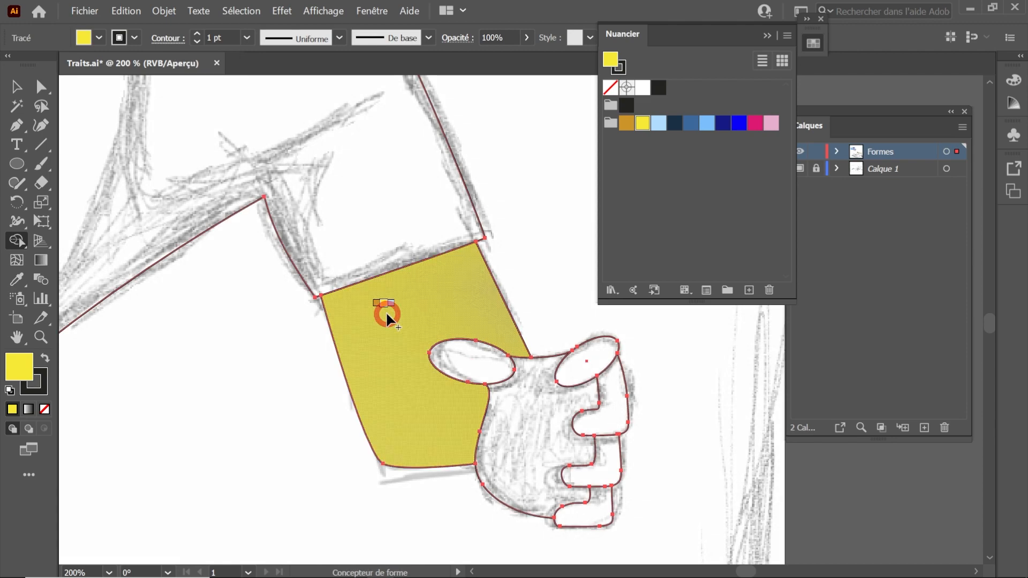
Step: Fill the thumb and all the fingers of the lower hand with the yellow swatch
left_click(473, 359)
left_click(580, 358)
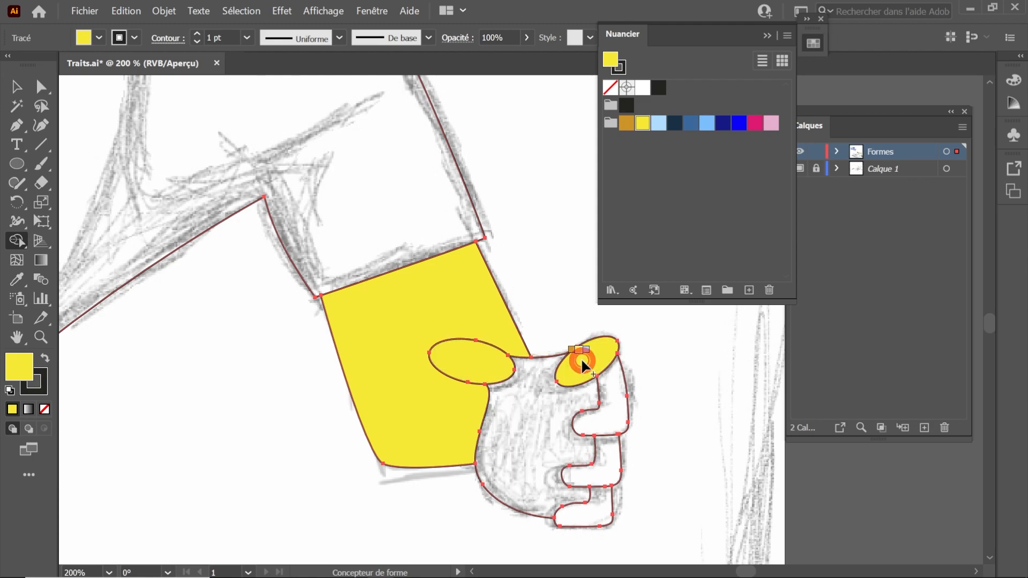
left_click(611, 415)
left_click(599, 488)
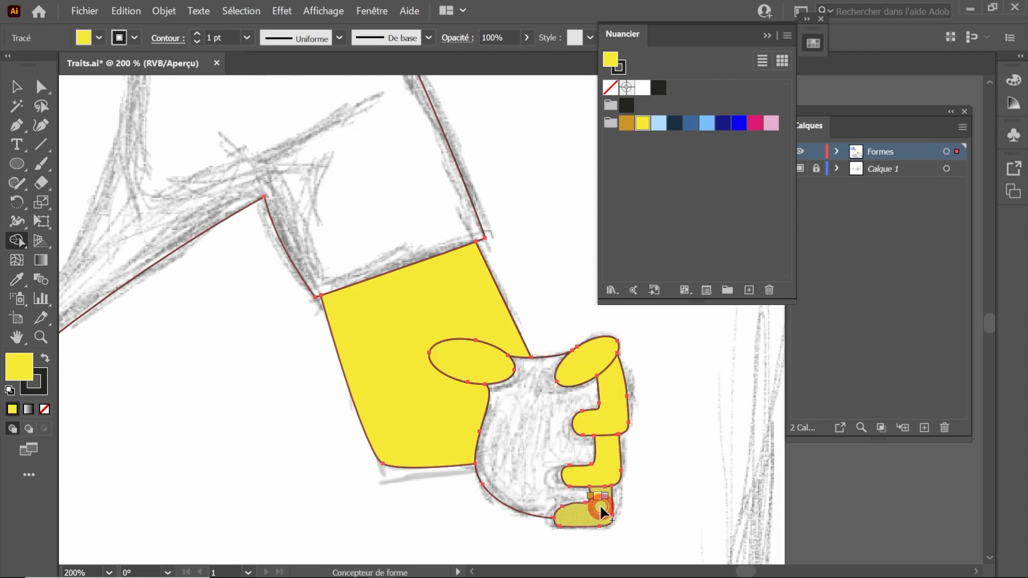
left_click(599, 504)
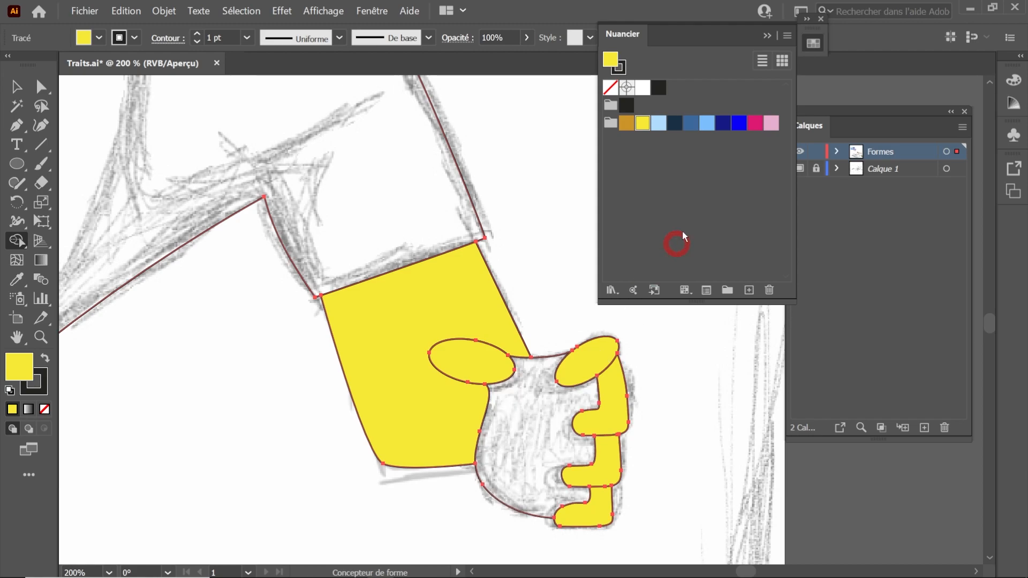
Step: Fill the palm of the lower hand and the bare section of the lower leg with the ochre swatch
left_click(627, 123)
left_click(513, 468)
scroll(660, 461, "down", 4)
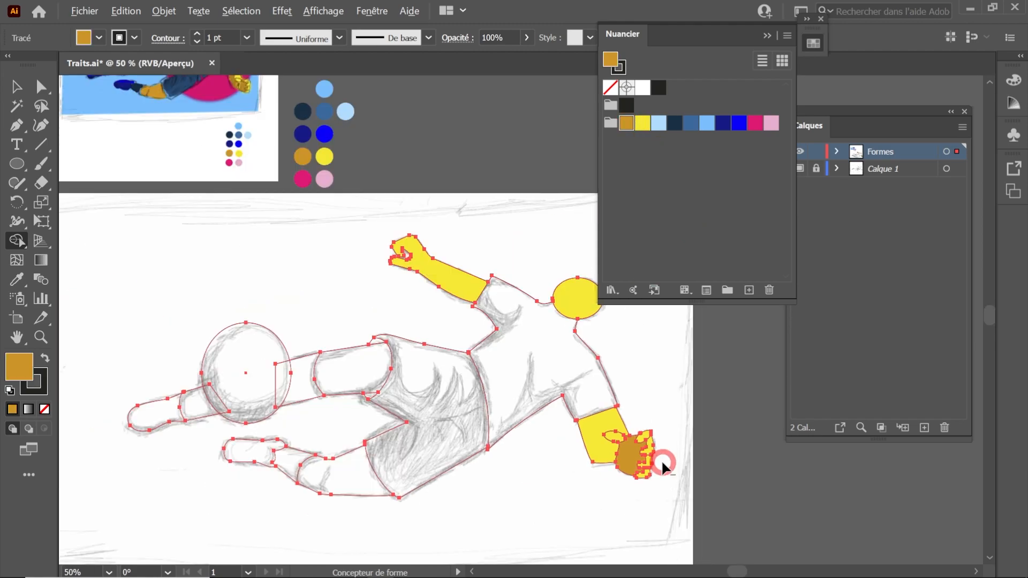
left_click(352, 480)
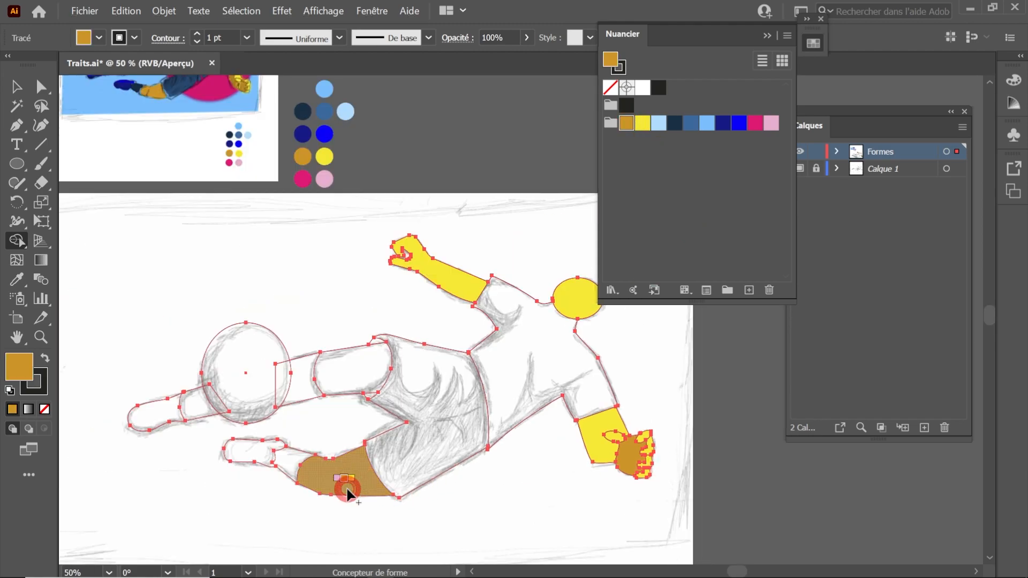
Step: Fill the bare section of the upper leg, between the shorts and sock, with the yellow swatch
left_click(642, 123)
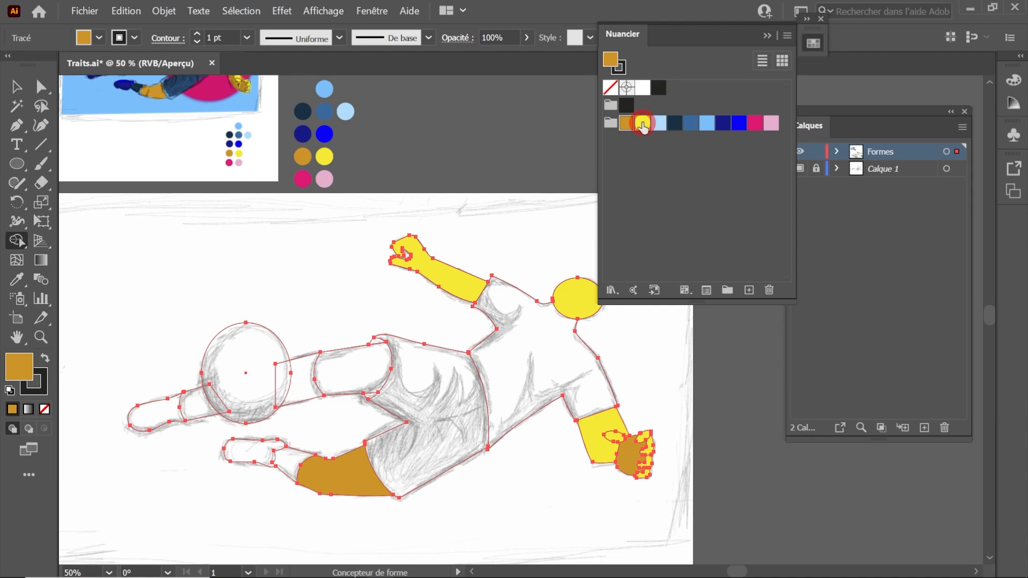
left_click(345, 377)
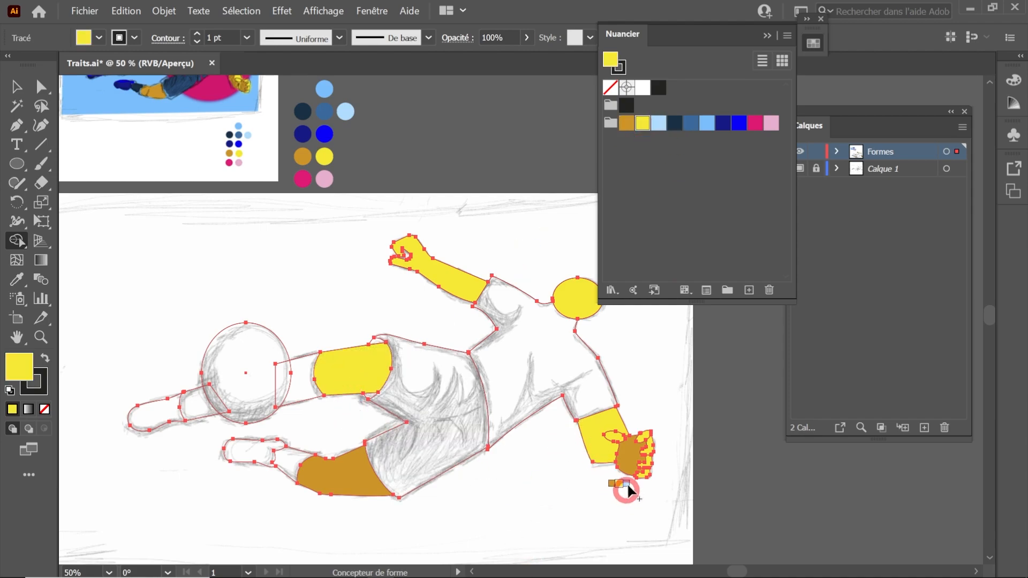
scroll(630, 469, "up", 2)
scroll(631, 457, "down", 2)
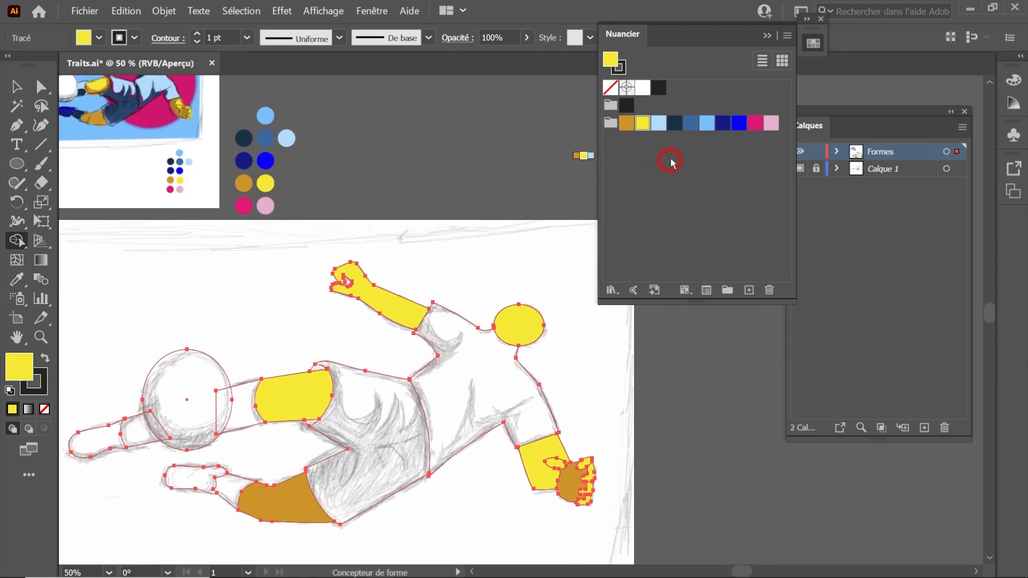
Step: Fill the shirt, the shorts and both visible parts of the kicking leg's sock with the pale blue swatch
left_click(658, 129)
left_click(450, 392)
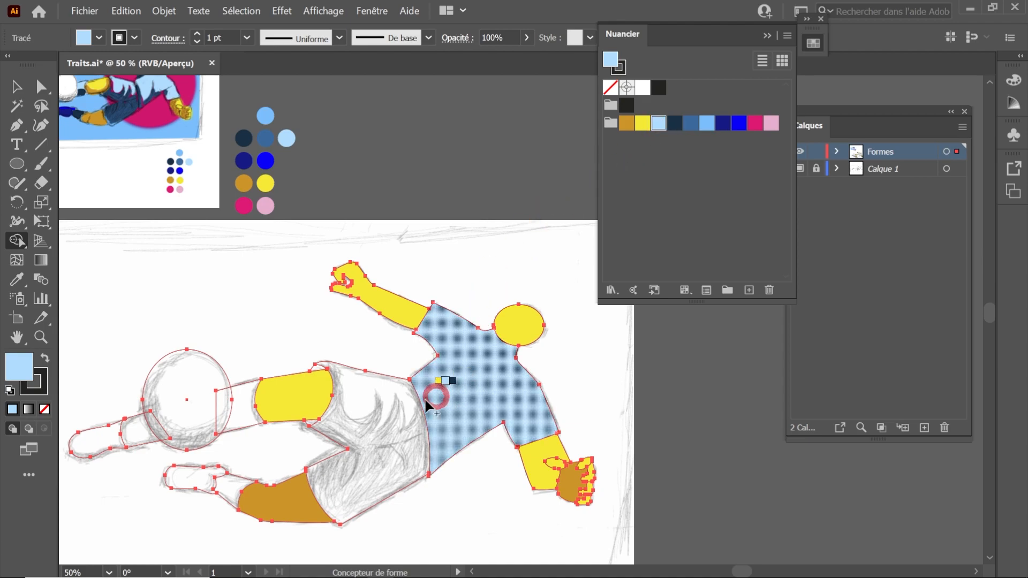
left_click(382, 425)
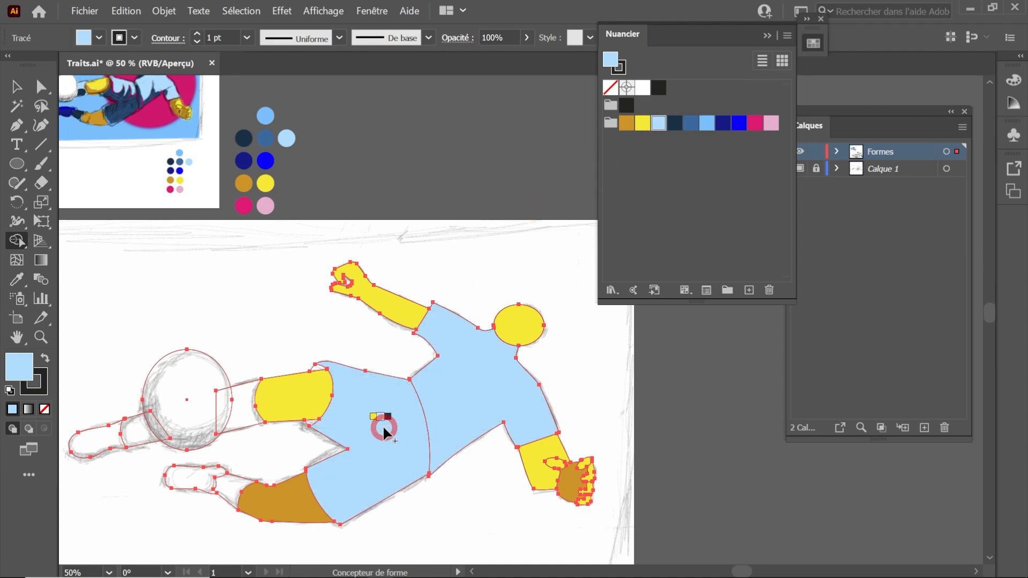
scroll(382, 425, "left", 4)
left_click(355, 424)
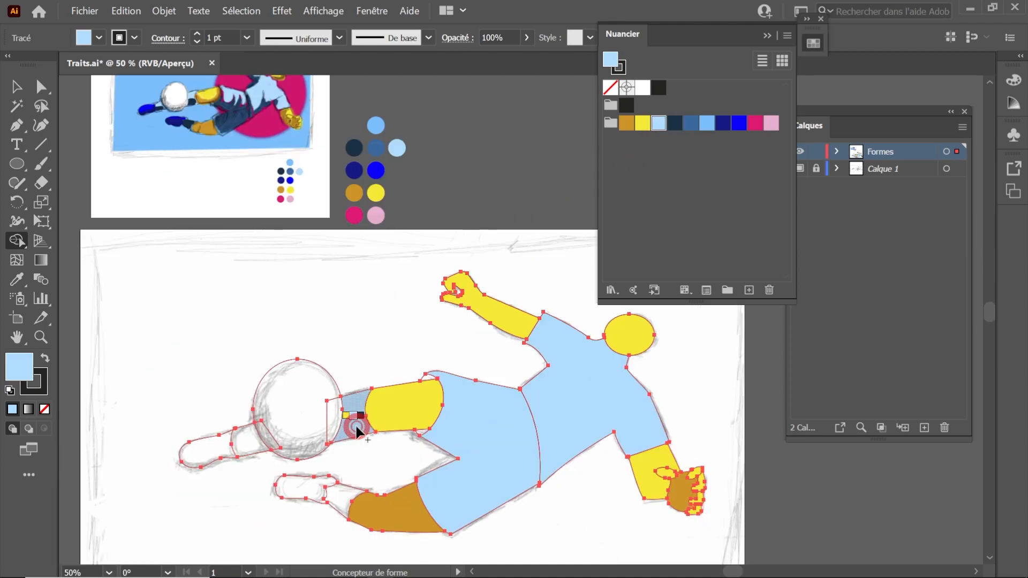
left_click(244, 444)
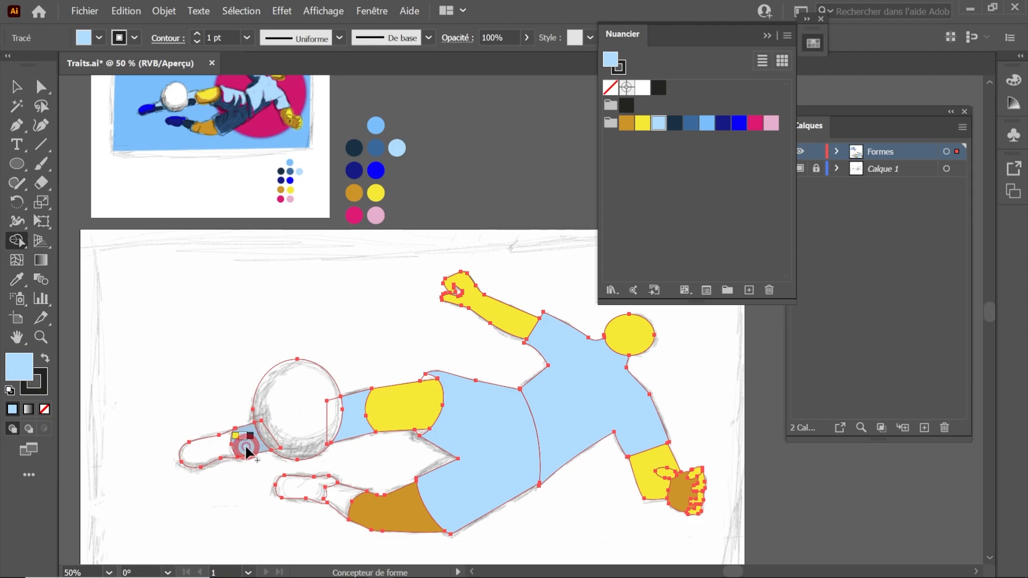
Step: Fill the lower leg's sock with dark navy, the kicking foot's shoe with bright blue and the other shoe with dark blue
left_click(677, 124)
left_click(345, 503)
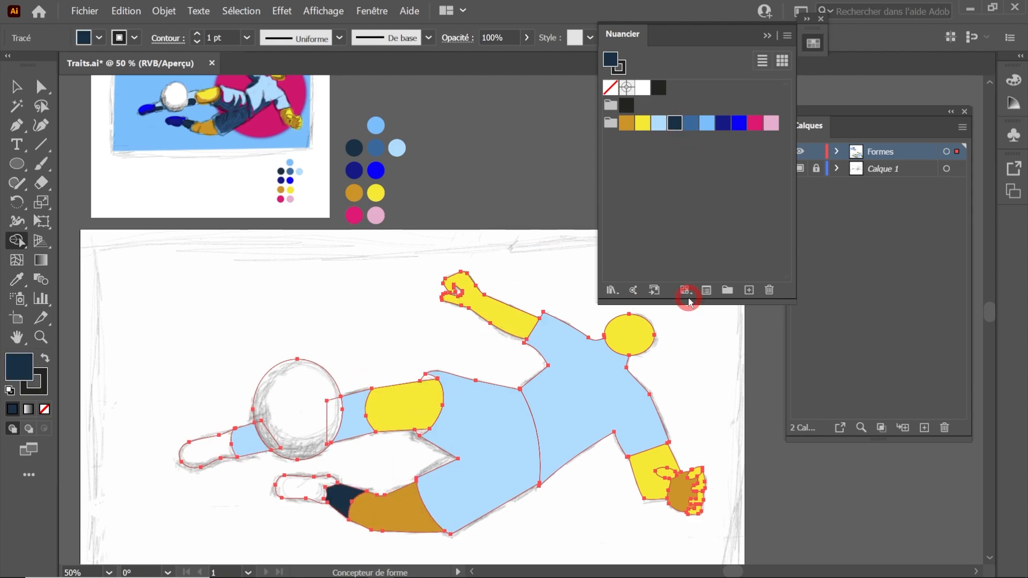
left_click(739, 124)
left_click(207, 447)
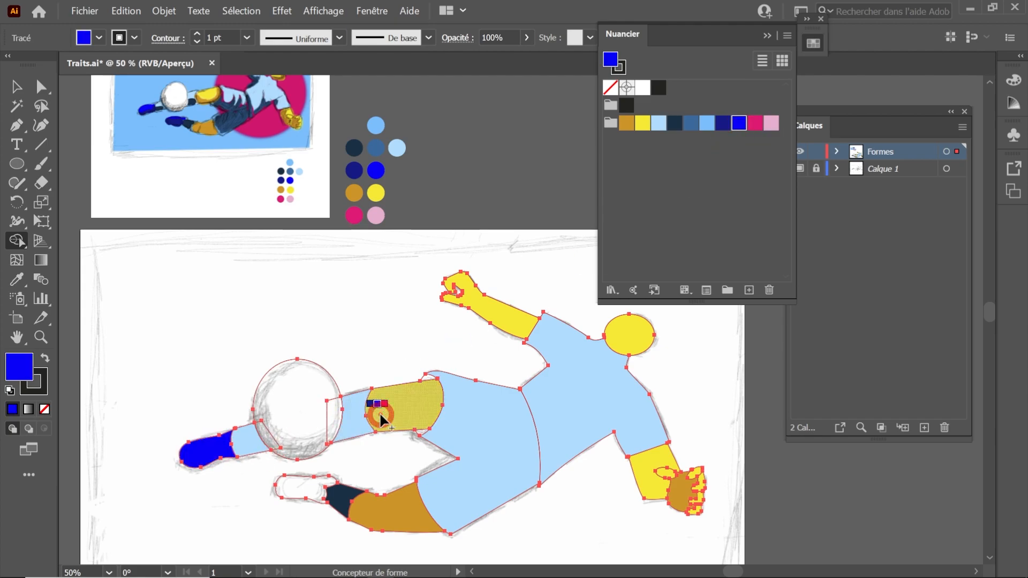
left_click(724, 127)
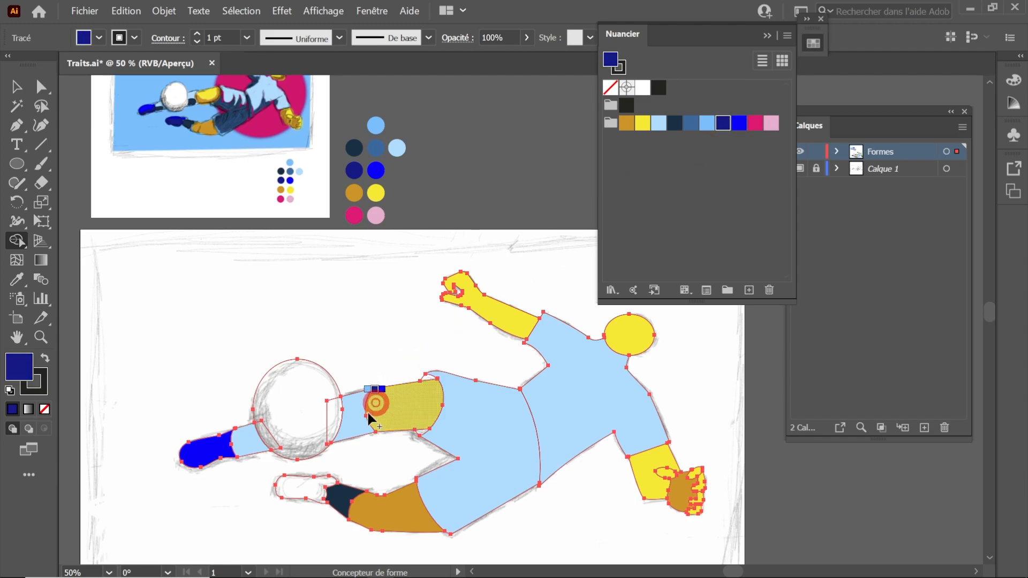
left_click(299, 485)
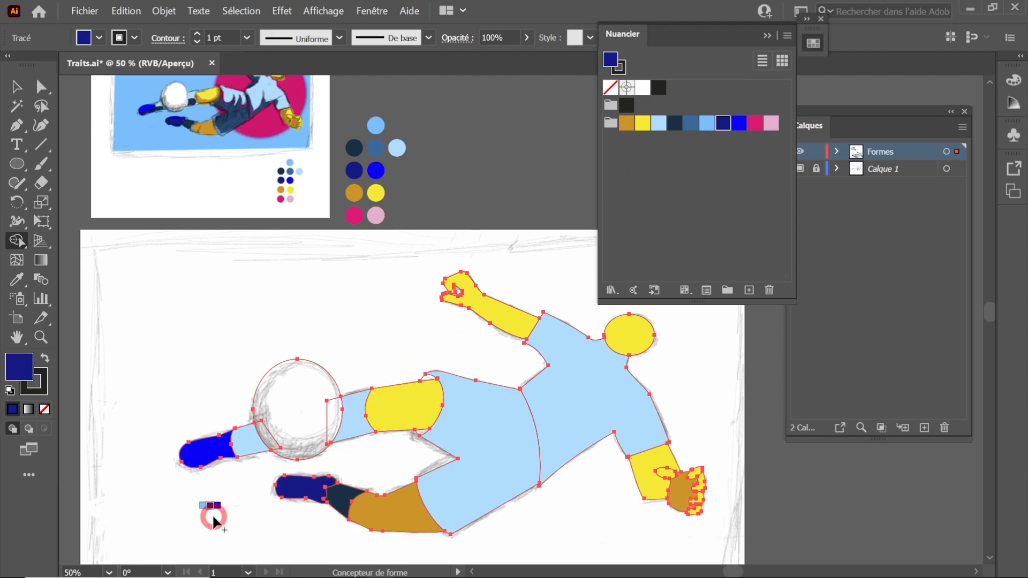
Step: Fill the small shorts openings around the upper thigh with the dark navy swatch
left_click(675, 123)
scroll(409, 411, "up", 4)
left_click(488, 261)
scroll(428, 484, "down", 5)
Step: Merge the leg overlaps into the ball with a white fill using the Shape Builder, and deselect the artwork
left_click(637, 106)
scroll(353, 397, "up", 4)
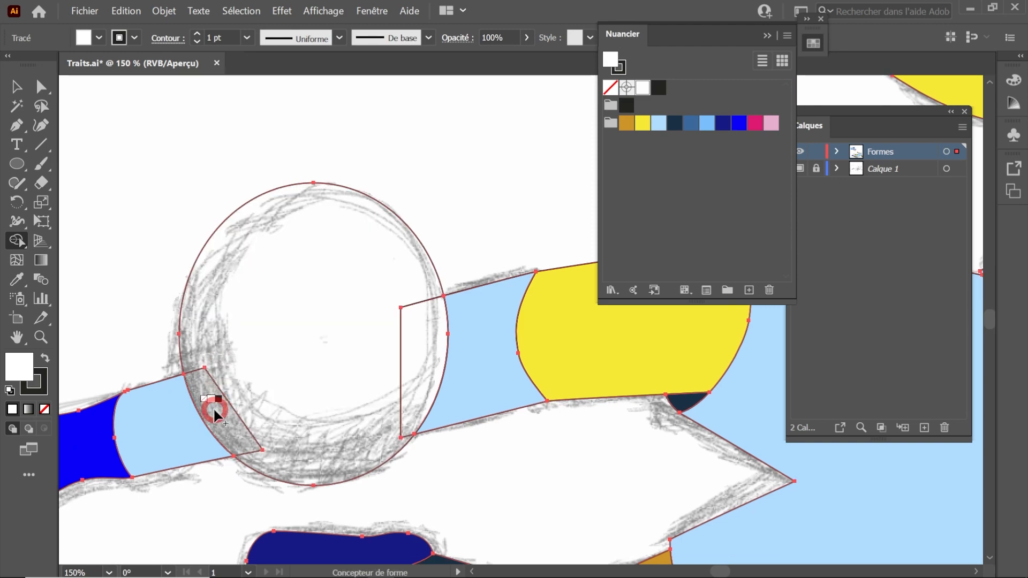
left_click_drag(213, 407, 253, 349)
left_click_drag(358, 310, 417, 332)
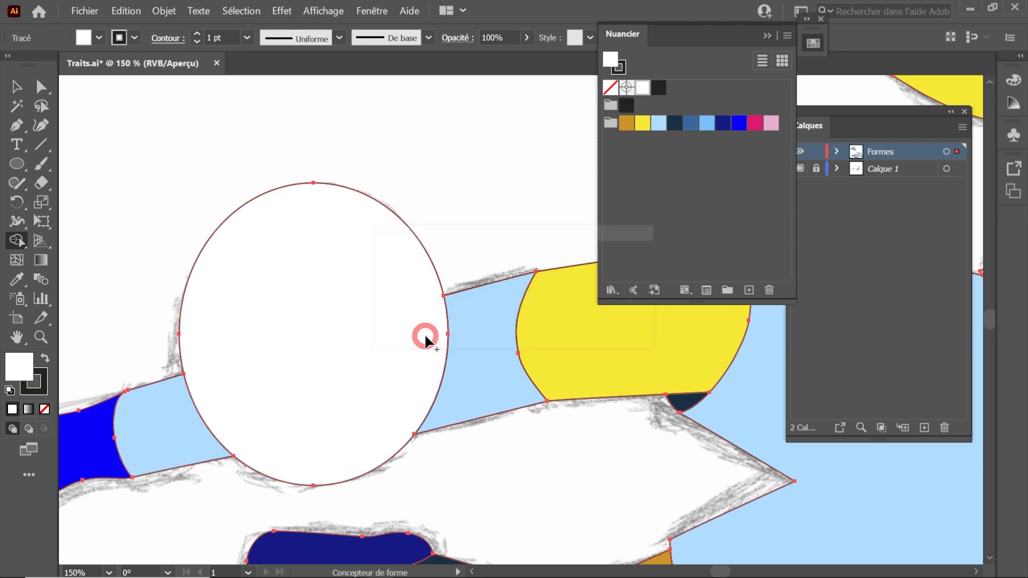
scroll(433, 336, "down", 3)
scroll(437, 336, "down", 2)
left_click(16, 85)
left_click(146, 222)
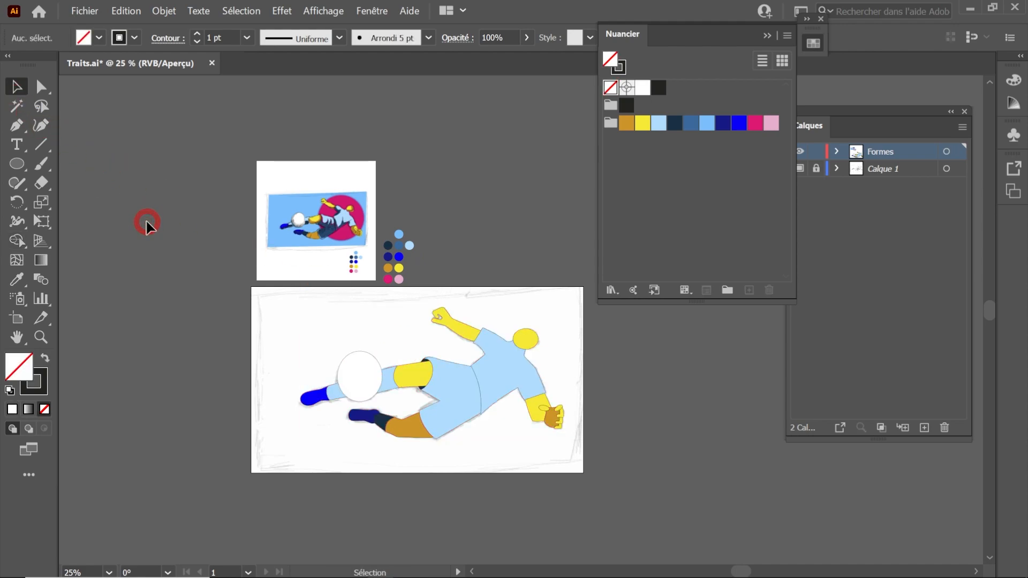
Step: Hide the Calque 1 sketch layer briefly to check the coloured figure, and show it again
scroll(511, 349, "up", 1)
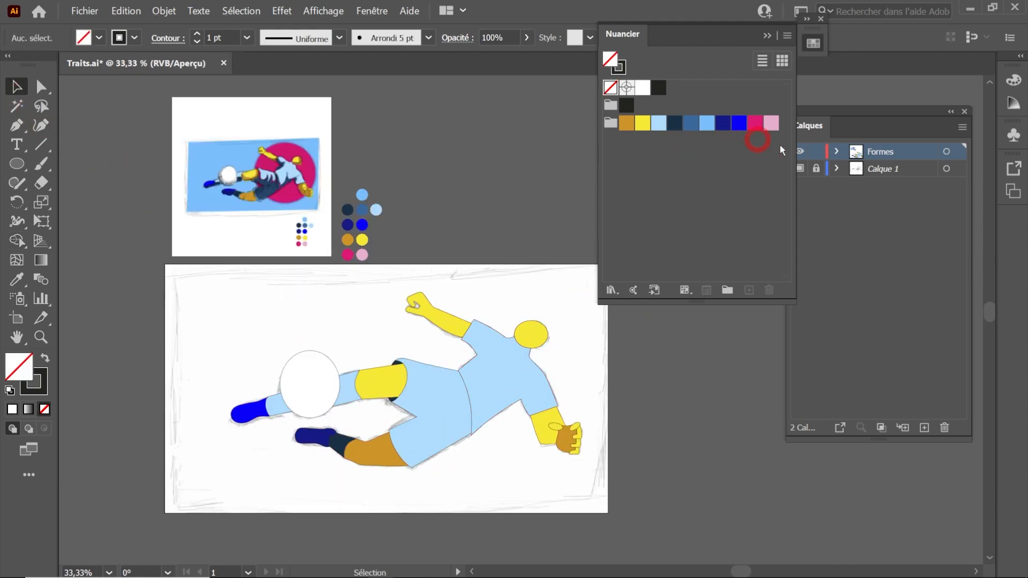
left_click(798, 169)
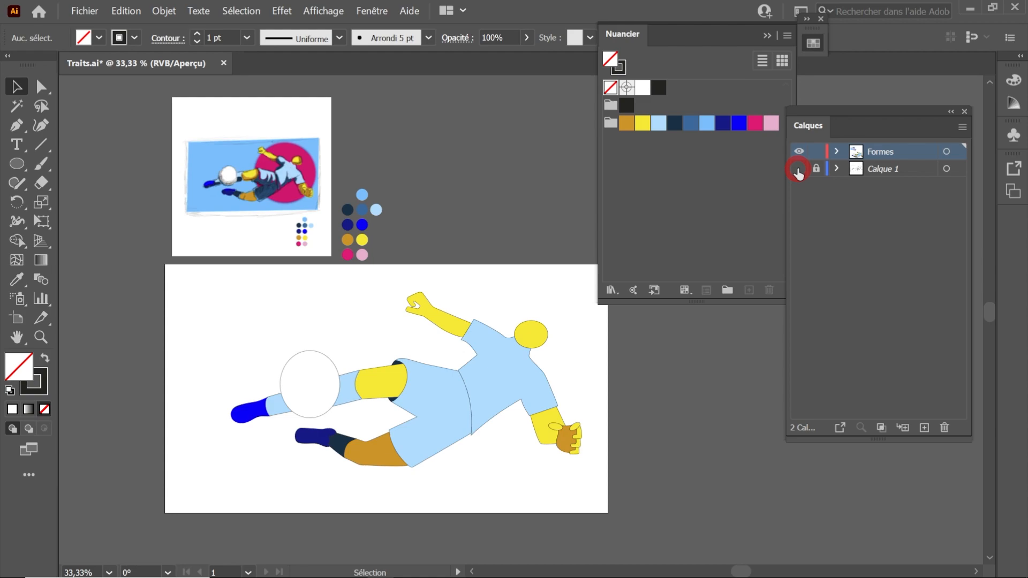
left_click(798, 170)
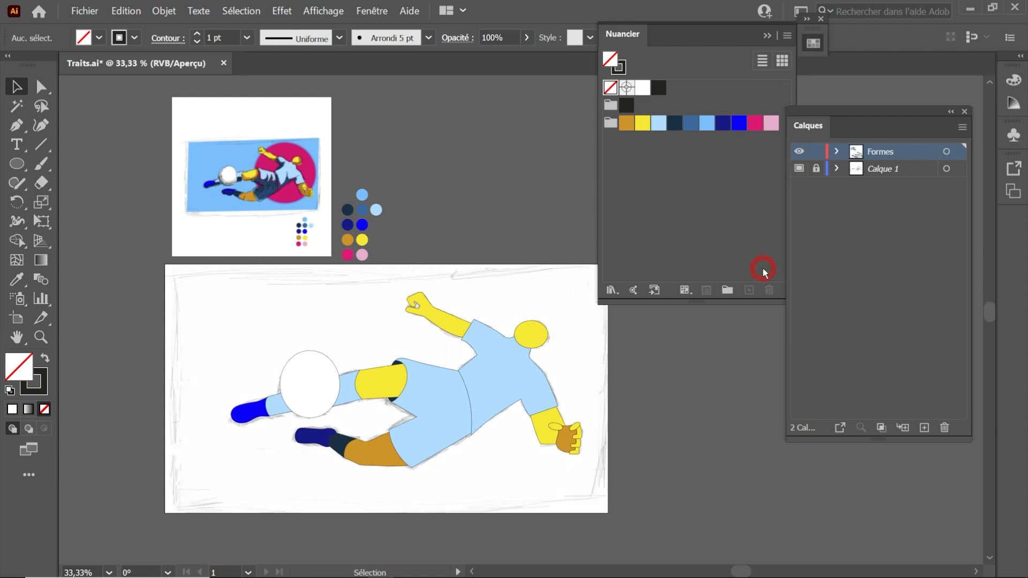
Step: Draw a rectangle covering the whole artboard on the Formes layer and fill it with the sky blue swatch
left_click(378, 308)
left_click(877, 231)
left_click(916, 168)
left_click(917, 157)
key("m")
left_click_drag(165, 264, 607, 513)
left_click(707, 139)
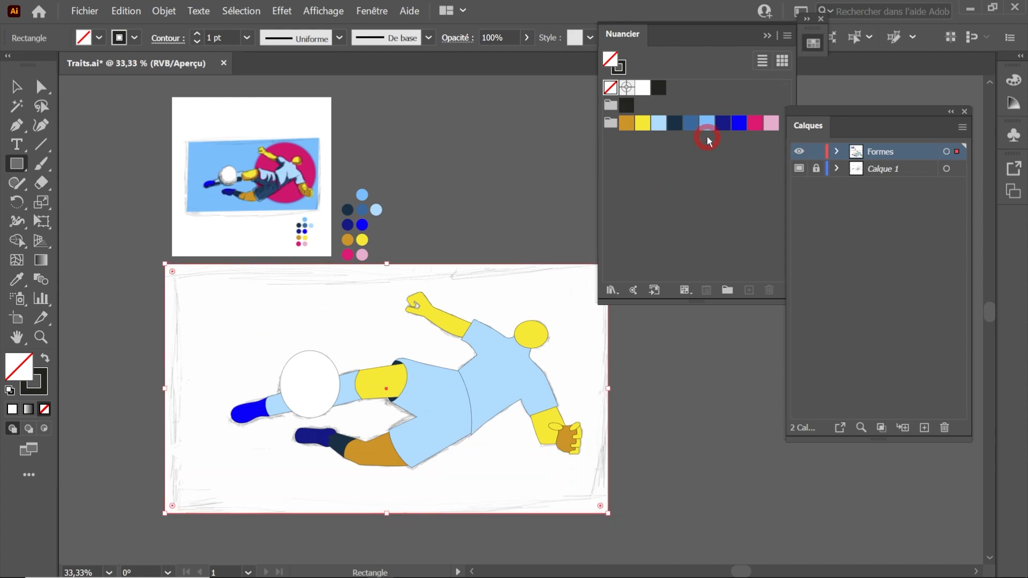
left_click(710, 127)
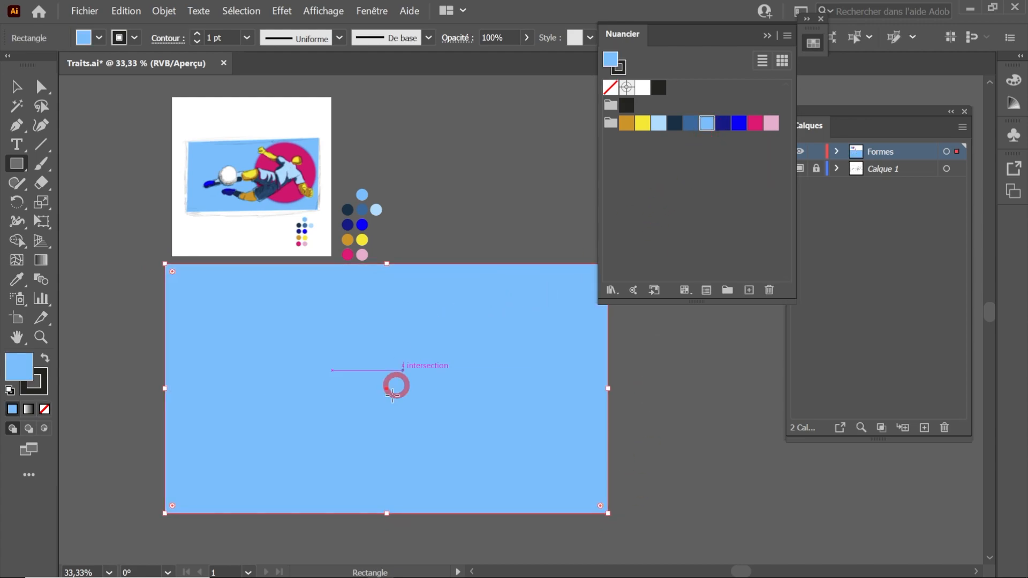
Step: Send the sky blue rectangle to the back, behind the football player
left_click(162, 11)
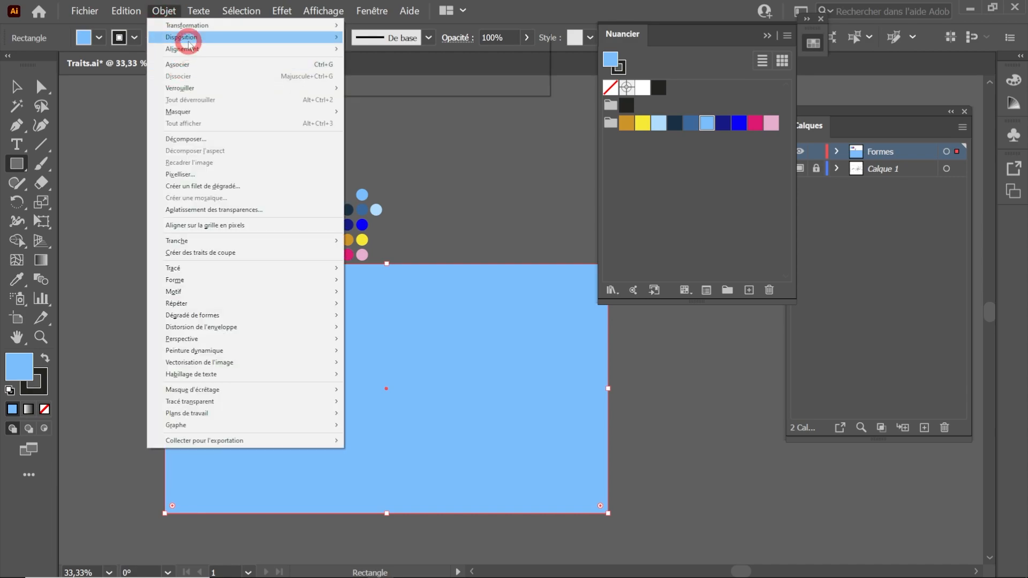
mouse_move(184, 37)
left_click(381, 61)
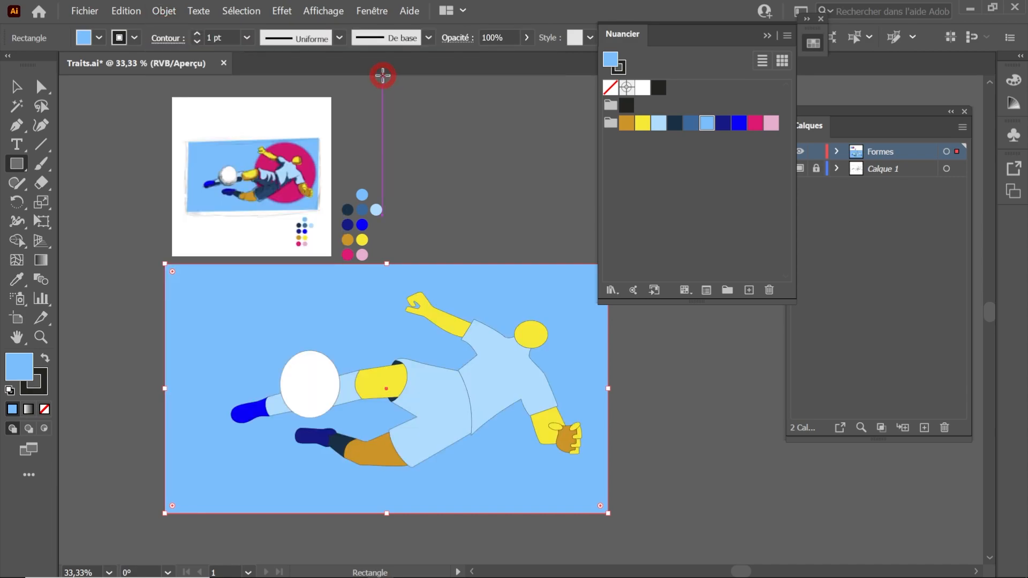
Step: Lock the sky blue background rectangle within the Formes layer
left_click(16, 85)
left_click(777, 194)
left_click(837, 151)
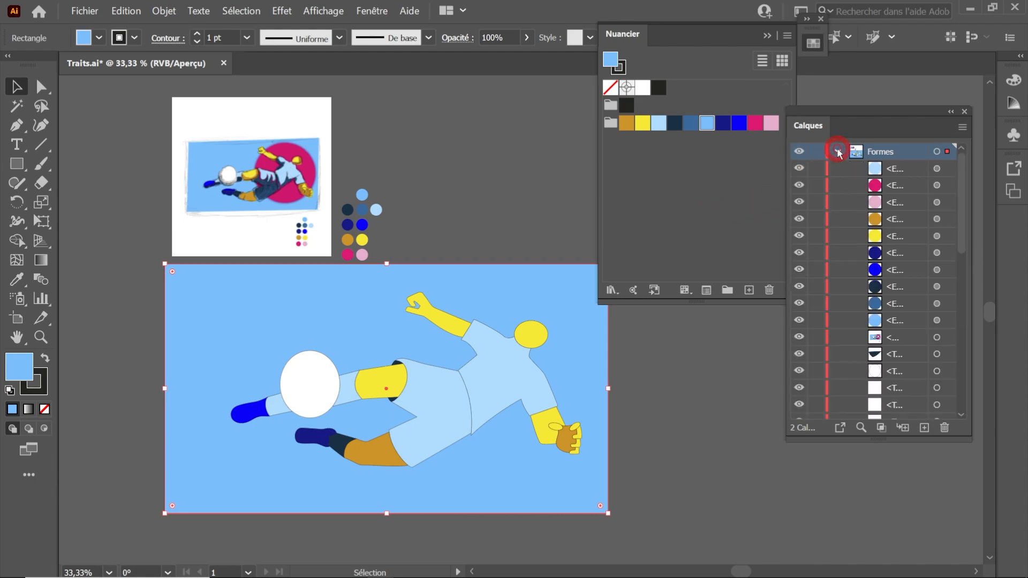
scroll(888, 343, "down", 5)
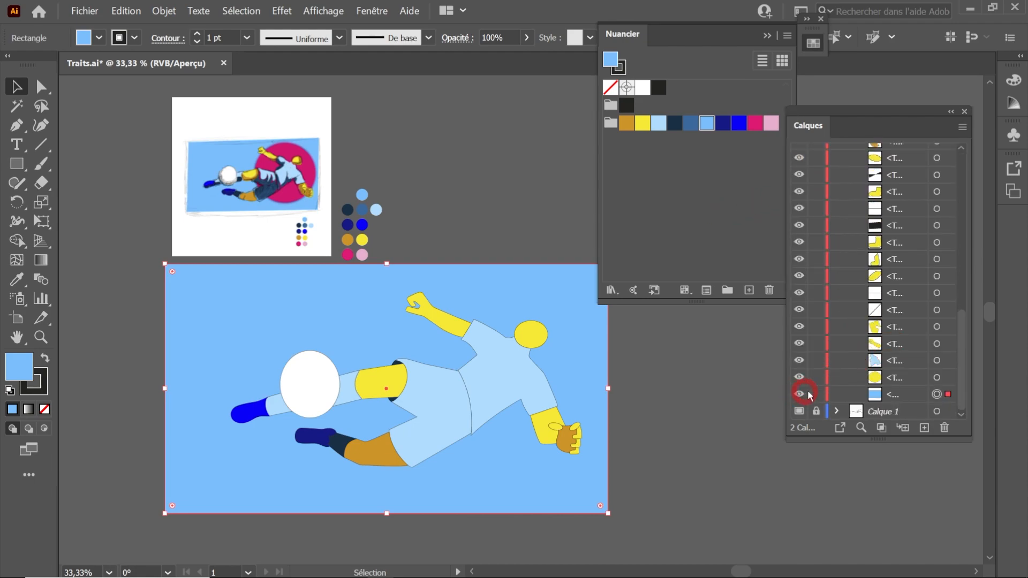
left_click(817, 395)
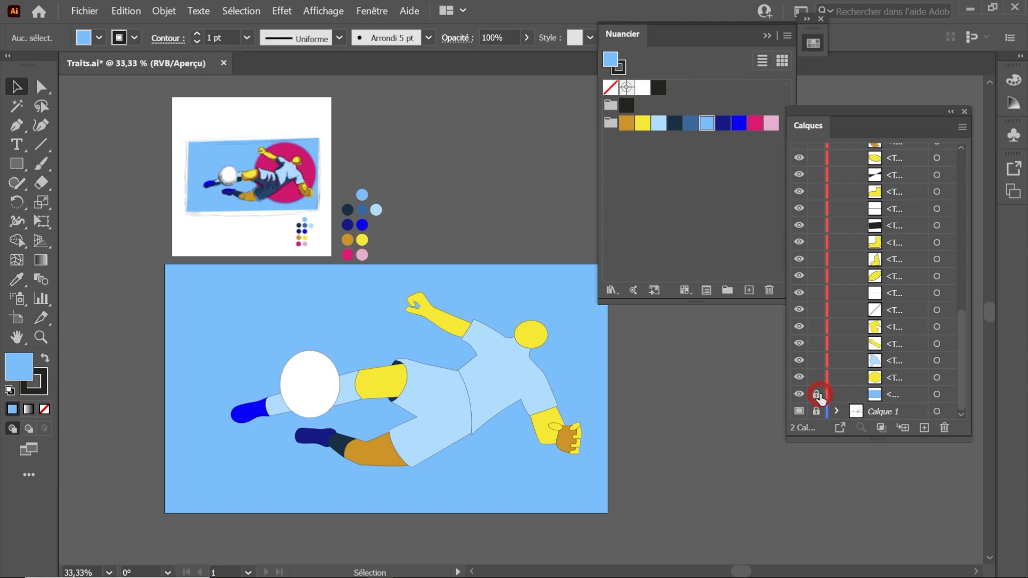
Step: Select the light blue shirt and switch to the Draw Inside mode
scroll(507, 383, "up", 2)
left_click(552, 372)
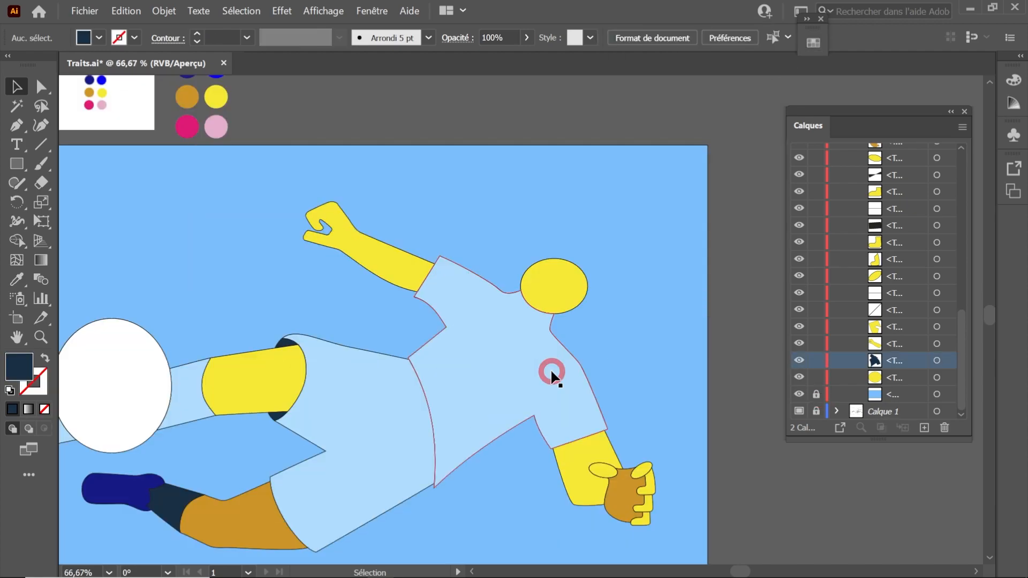
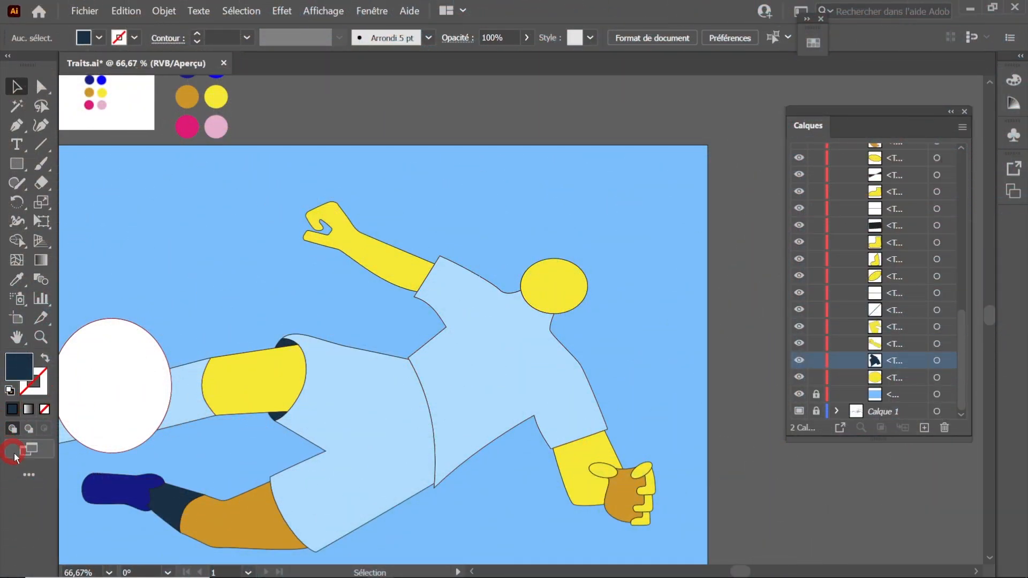
left_click(83, 428)
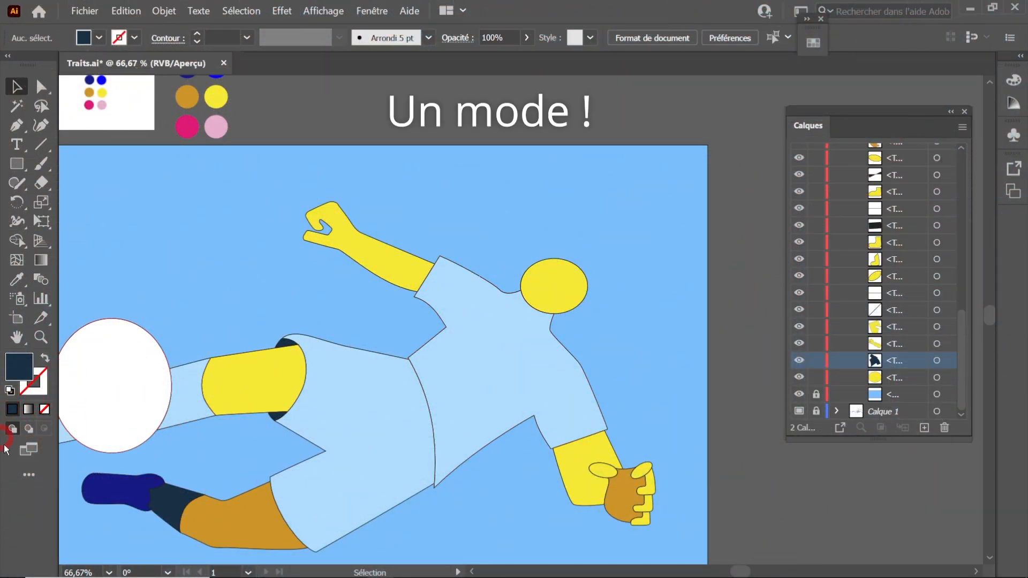
left_click(469, 354)
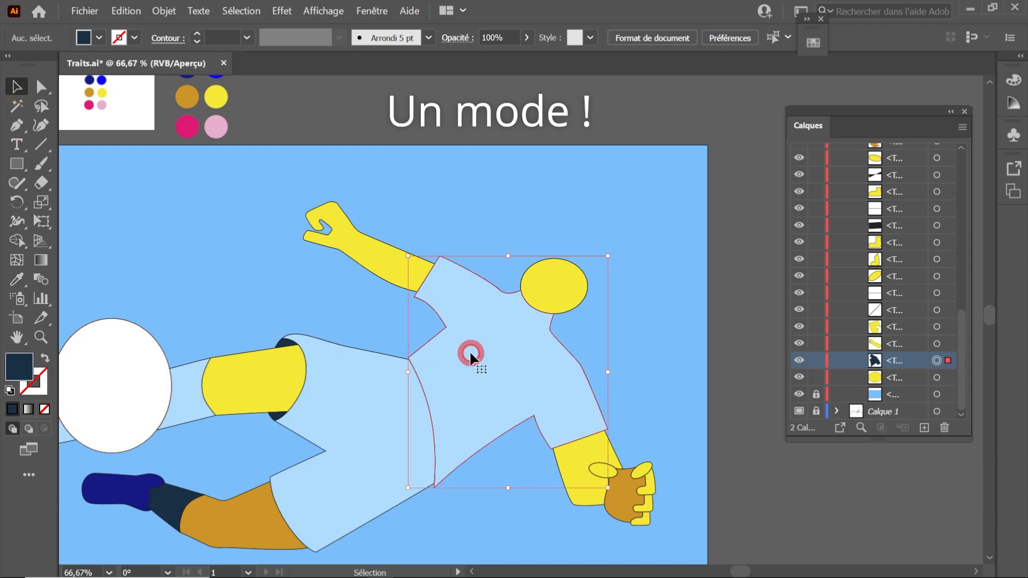
left_click(44, 429)
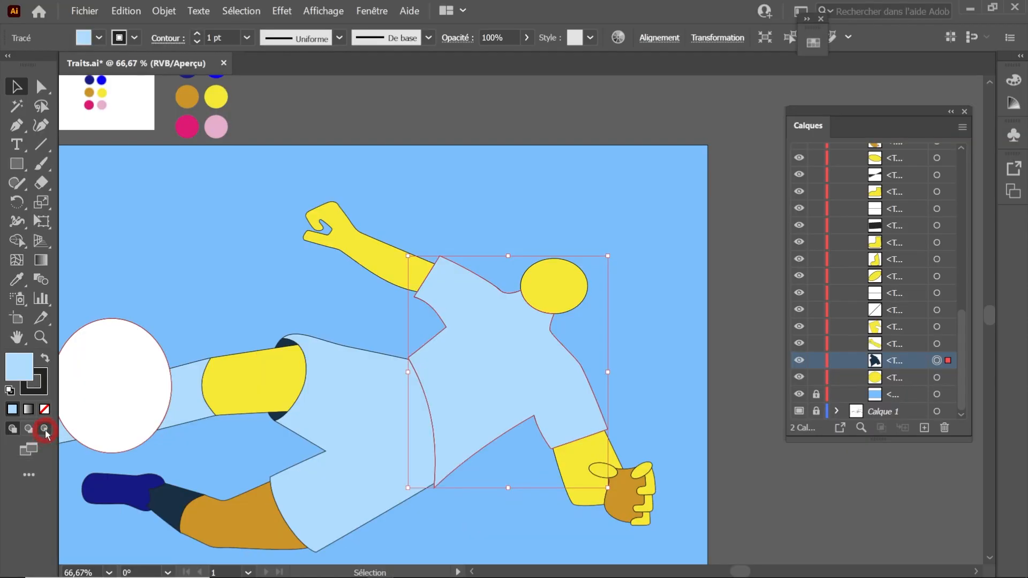
left_click(44, 428)
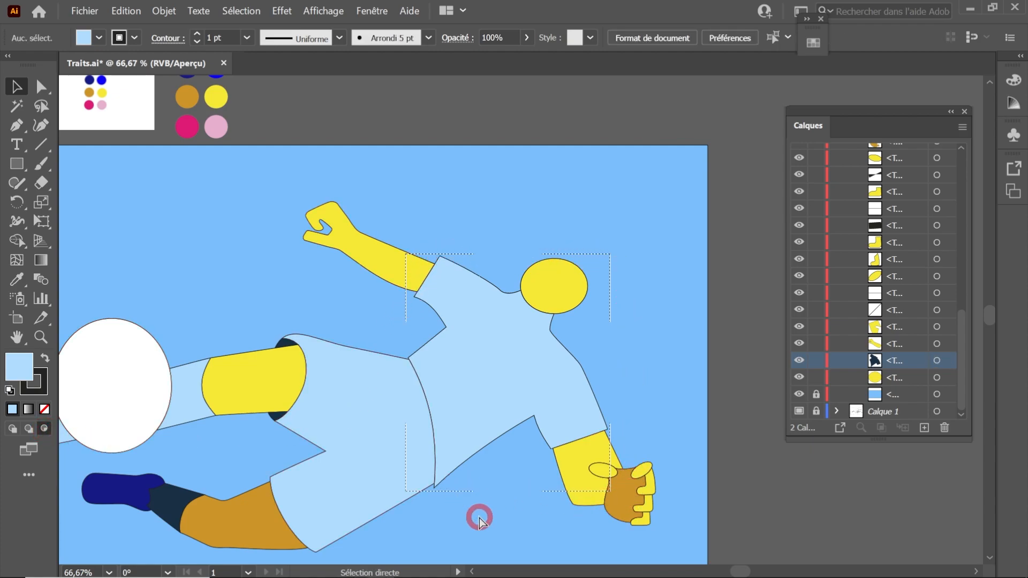
Step: In outline view, trace the sketched shoulder and armpit shadow on the shirt with the Pen tool, closing the path beyond the shirt's edge
key("ctrl+y")
scroll(484, 355, "up", 2)
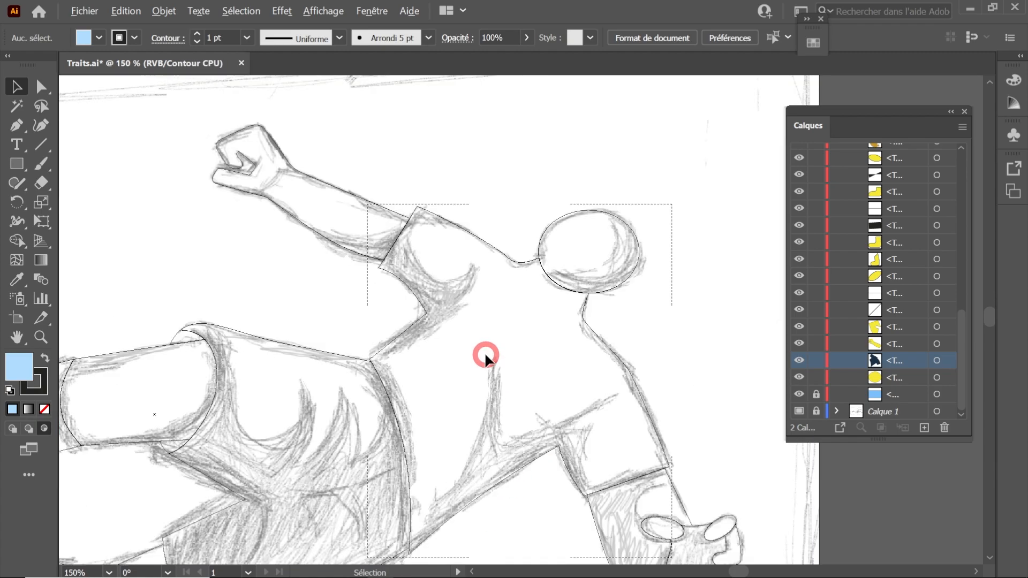
left_click(393, 149)
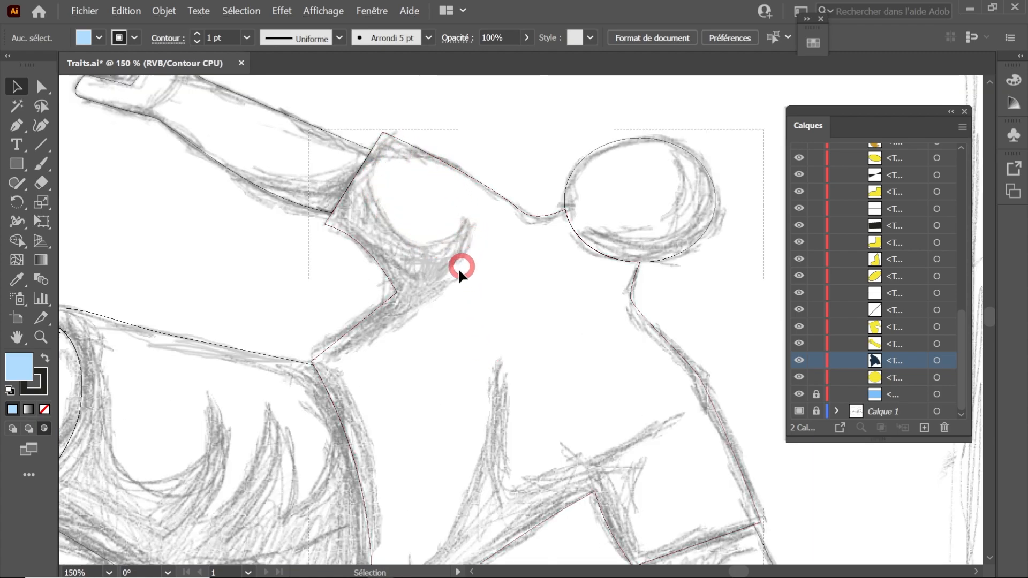
left_click(16, 126)
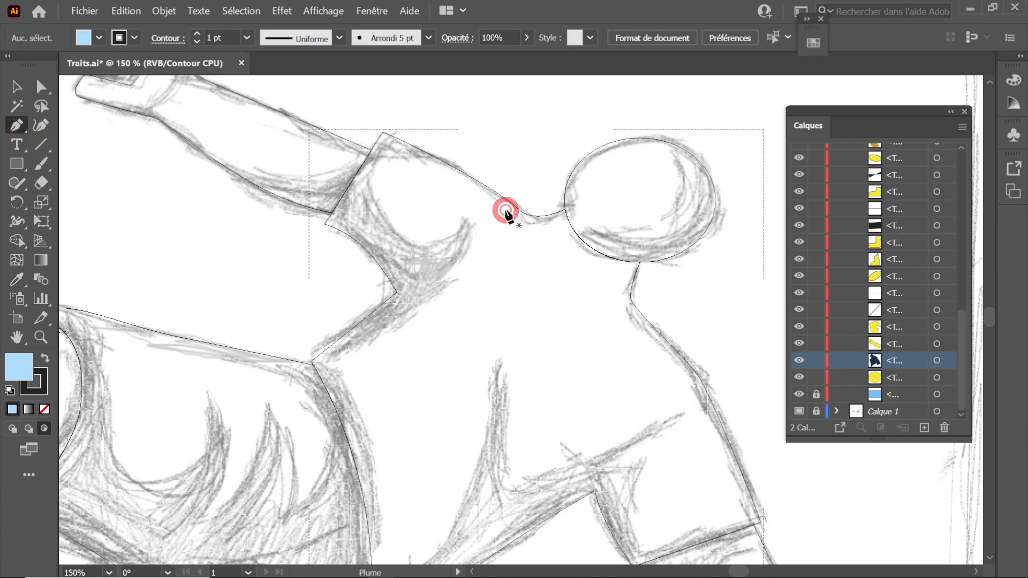
left_click_drag(415, 156, 392, 239)
left_click_drag(457, 256, 458, 257)
left_click_drag(312, 361, 301, 319)
left_click(360, 278)
left_click(319, 233)
left_click(329, 191)
left_click(377, 111)
left_click(432, 123)
mouse_move(432, 156)
left_mouse_down()
mouse_move(433, 253)
mouse_move(448, 161)
mouse_move(432, 156)
left_mouse_up()
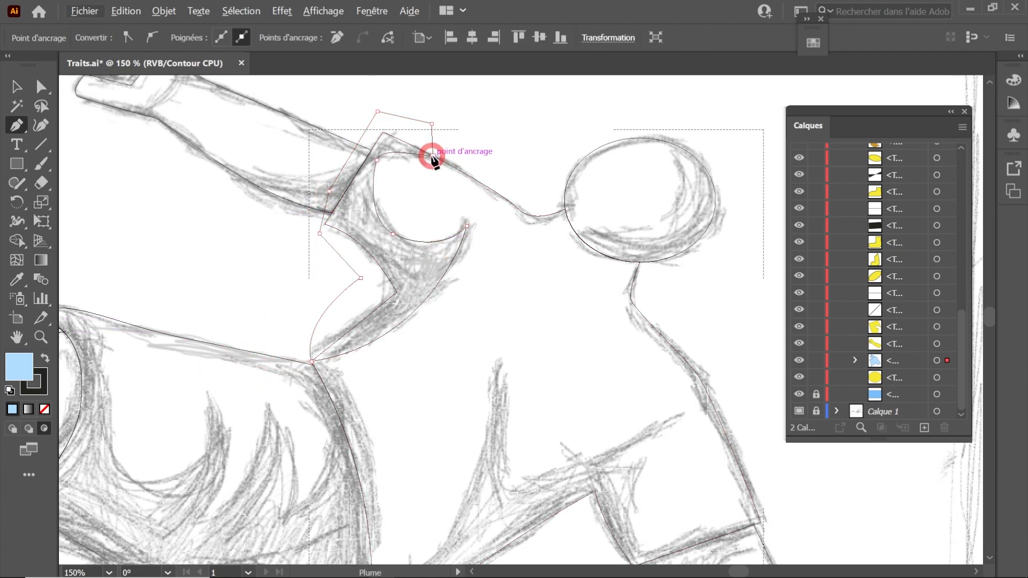
scroll(431, 152, "up", 6)
mouse_move(445, 208)
left_mouse_down()
mouse_move(464, 190)
mouse_move(445, 212)
left_mouse_up()
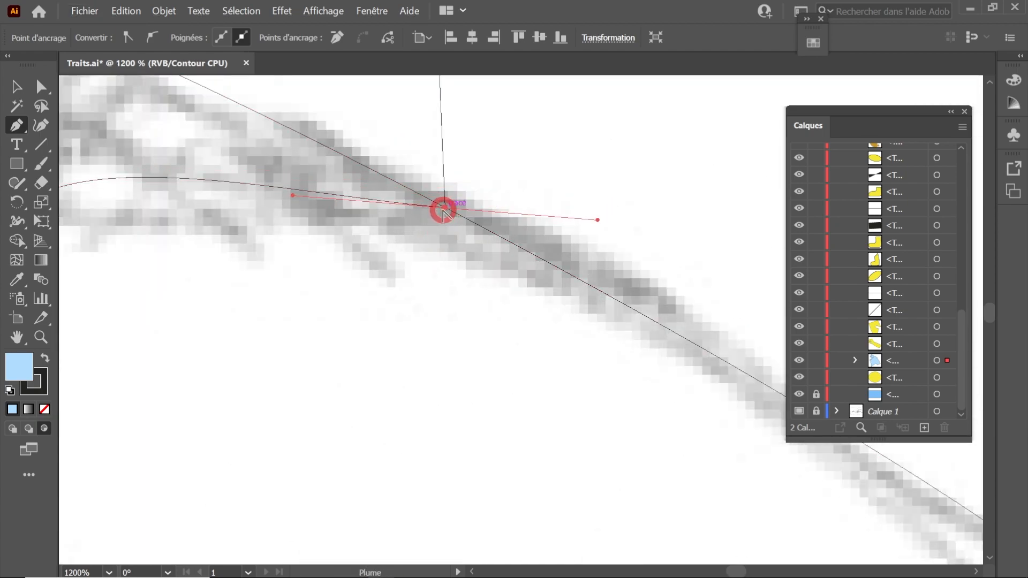
Step: Return to the colour preview and give the shirt's shoulder shadow no stroke and the dark navy swatch as fill
key("ctrl+y")
key("ctrl+1")
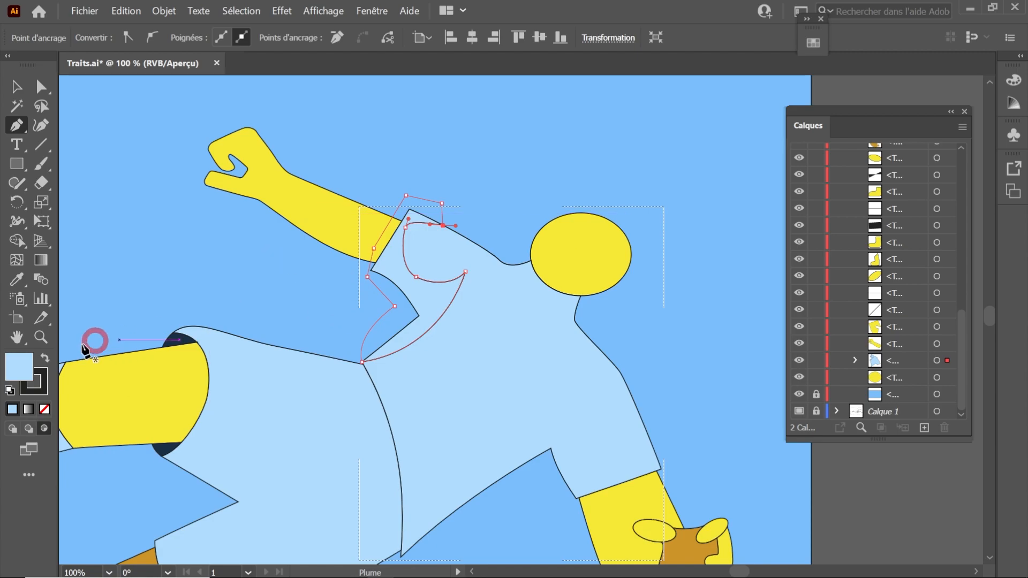
left_click(37, 380)
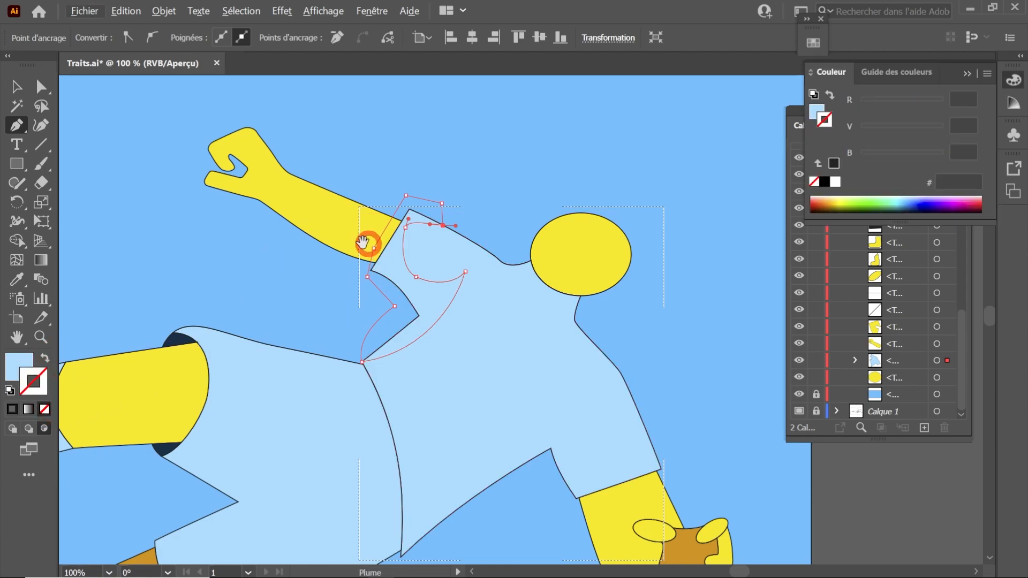
left_click_drag(367, 240, 351, 348)
scroll(350, 348, "down", 2)
key("i")
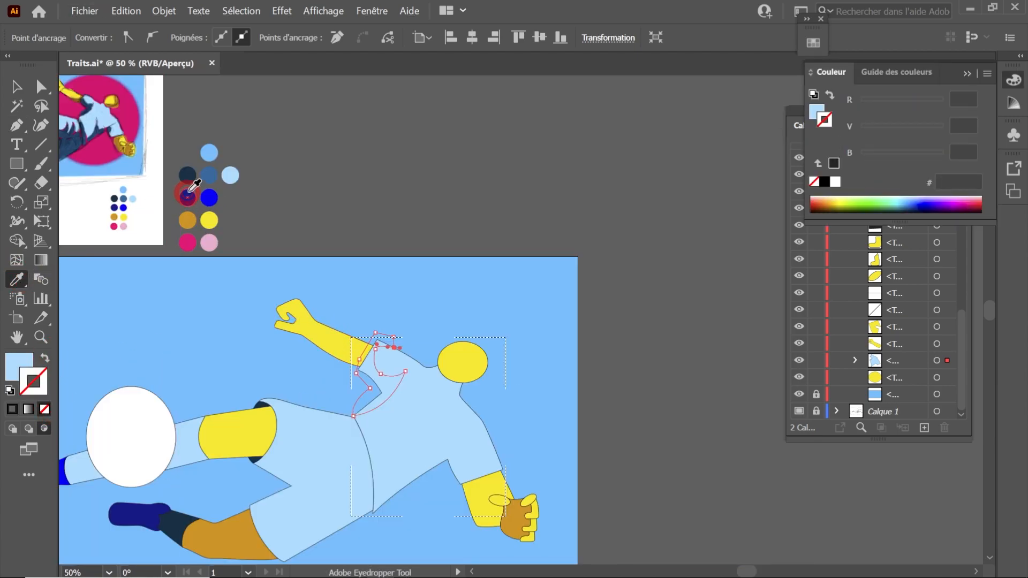
left_click(187, 174)
left_click(16, 86)
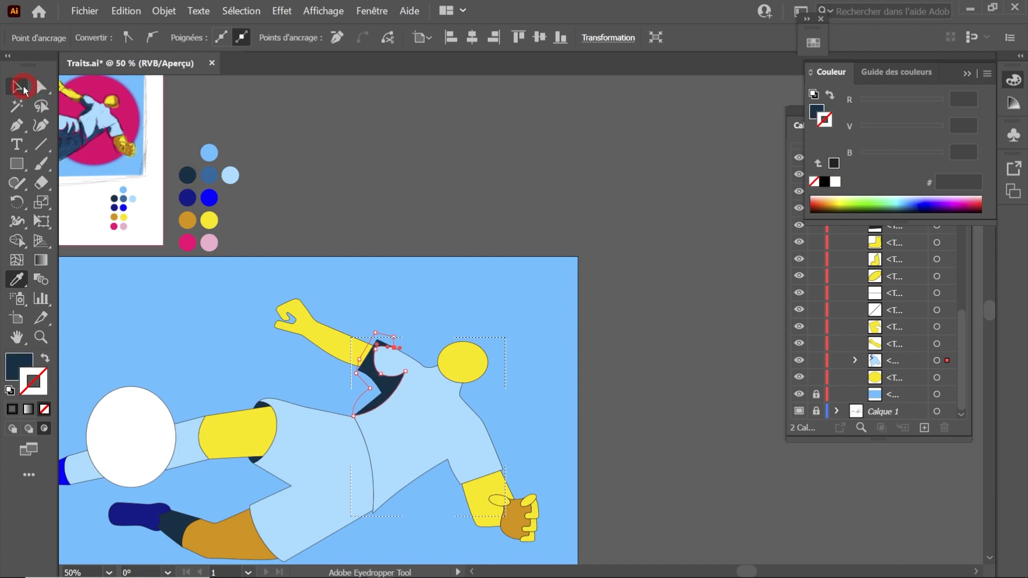
left_click(408, 150)
left_click_drag(425, 231, 477, 153)
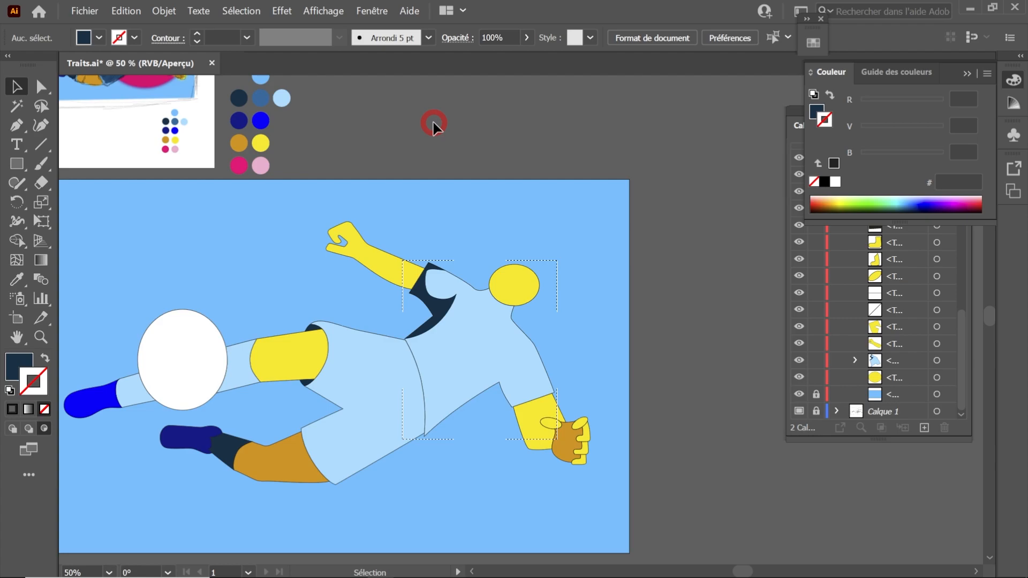
Step: In outline view, start a Pen path at the shirt's waist and trace the shadow along the hem to the lower corner
scroll(436, 287, "up", 1)
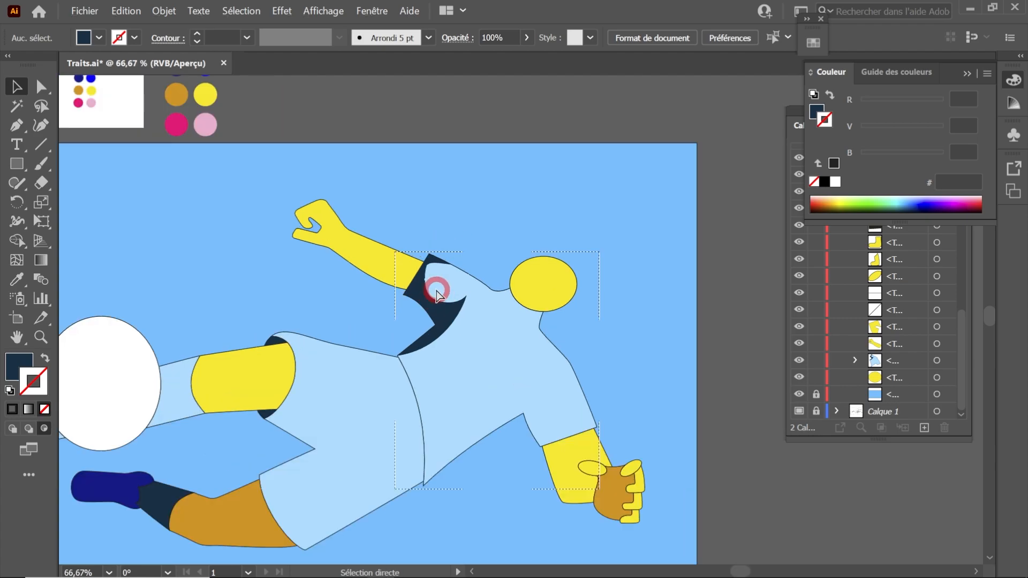
key("ctrl+y")
scroll(479, 364, "down", 2)
scroll(460, 328, "up", 2)
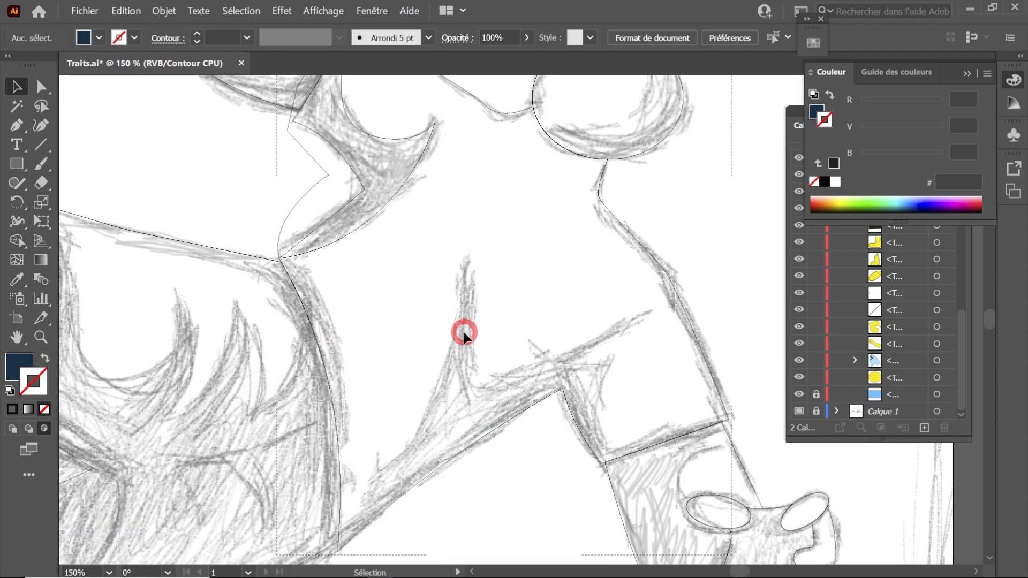
key("p")
left_click(281, 261)
left_click_drag(348, 403, 349, 445)
scroll(348, 445, "down", 2)
left_click(342, 404)
left_click_drag(376, 375, 394, 358)
Step: Continue the shirt shadow around the central fold and the underarm, close it outside the shirt, and return to previewed colours and normal drawing mode
scroll(444, 259, "up", 1)
left_click_drag(435, 206, 442, 175)
left_click_drag(440, 332, 453, 342)
left_click_drag(598, 262, 533, 287)
left_click_drag(515, 363, 517, 382)
left_click(521, 402)
left_click(467, 359)
left_click(301, 487)
left_click(200, 199)
key("ctrl+y")
left_click(17, 87)
scroll(346, 358, "down", 4)
left_click(573, 348)
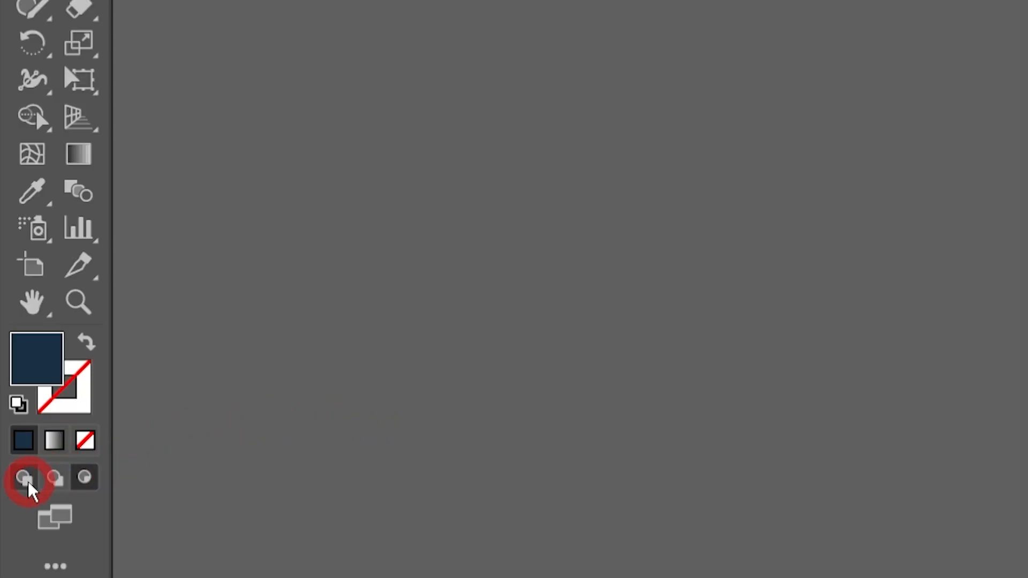
left_click(25, 479)
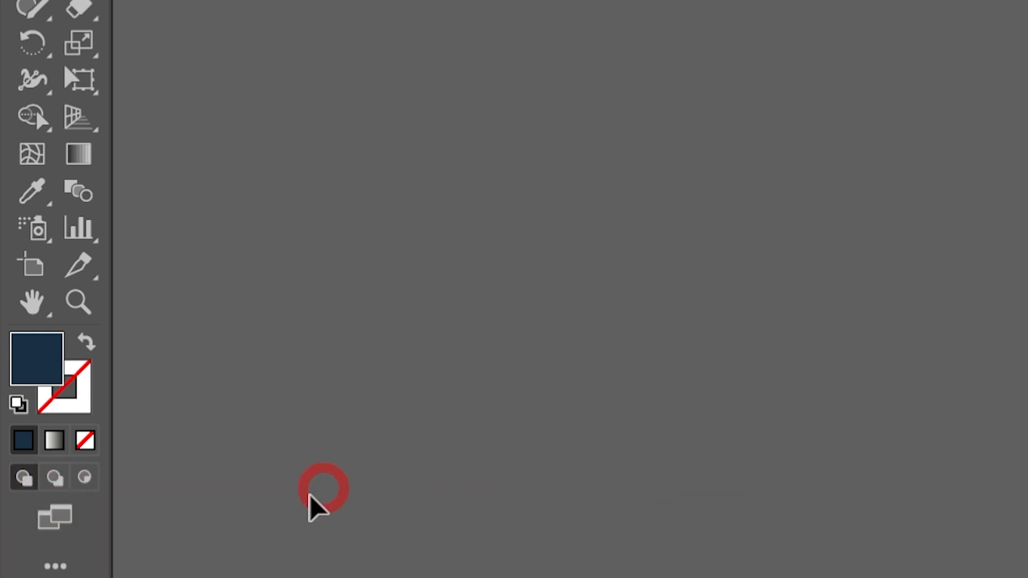
Step: Using Draw Inside on the yellow head, trace the sketched crescent shadow with the Pen tool, closing the path outside the head
left_click(84, 478)
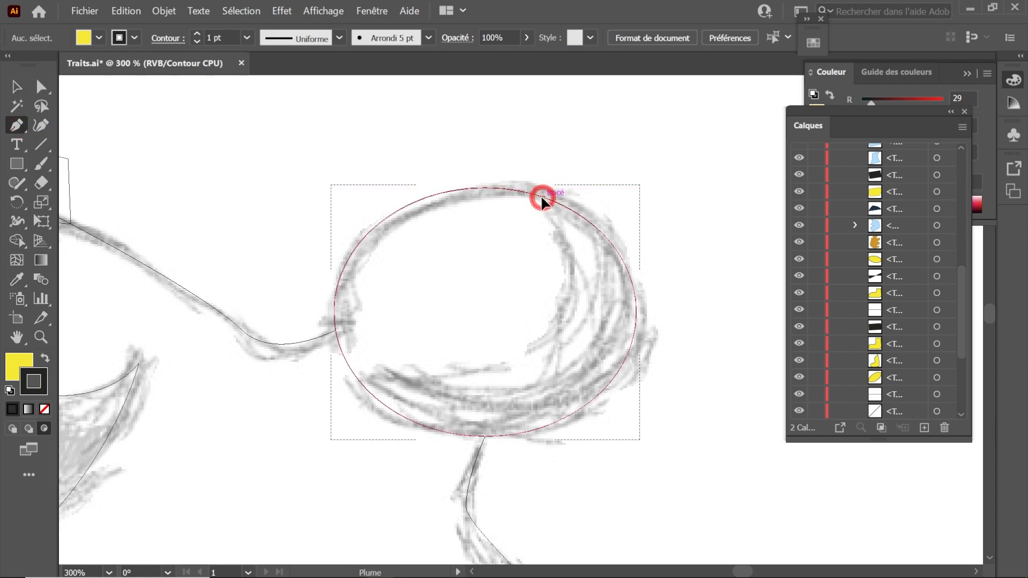
left_click_drag(512, 151, 512, 151)
key("ctrl+z")
left_click_drag(568, 259, 568, 258)
left_click_drag(359, 381, 266, 422)
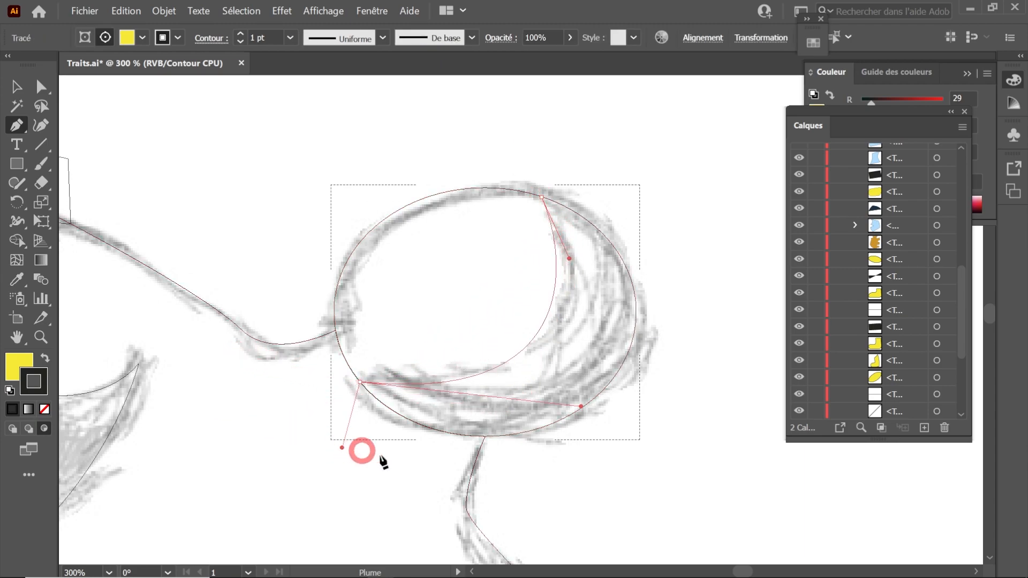
left_click_drag(375, 457, 375, 458)
left_click(543, 459)
left_click_drag(671, 344, 670, 276)
left_click_drag(617, 194, 568, 185)
left_click(540, 196)
scroll(518, 294, "down", 2)
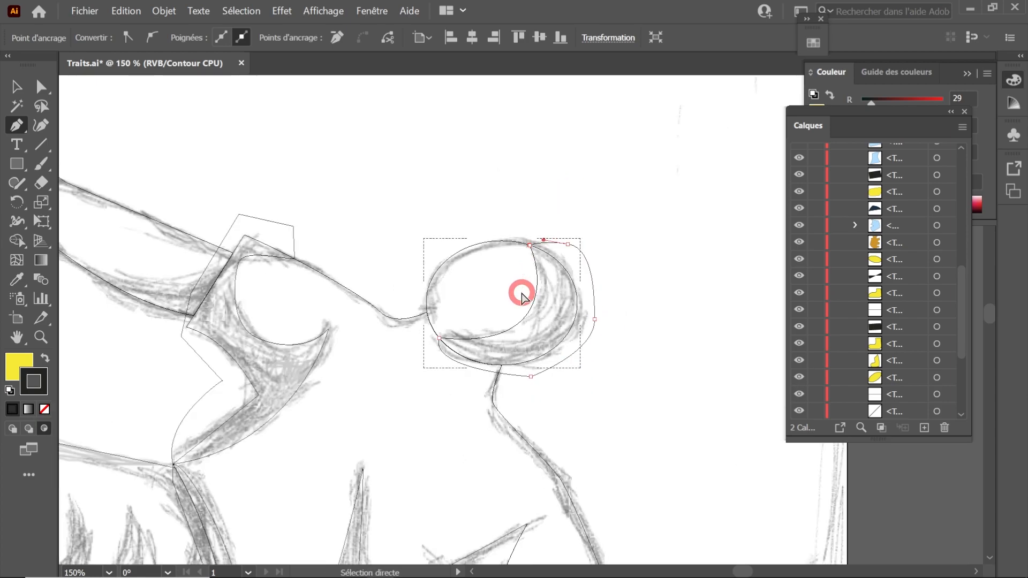
Step: Give the head's crescent shadow no stroke and the ochre swatch as fill in the colour preview, and return to normal drawing mode
key("ctrl+y")
scroll(466, 271, "down", 2)
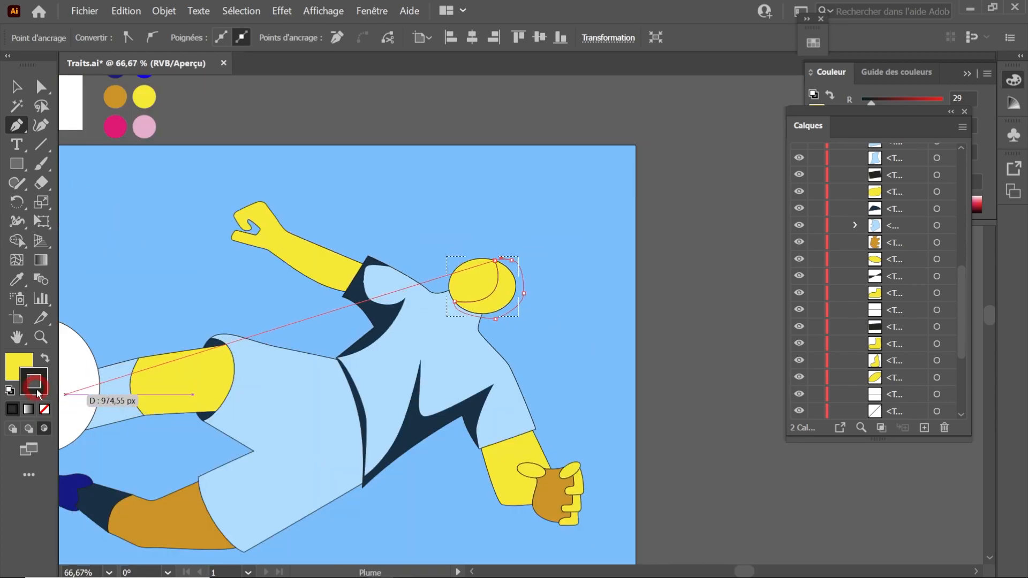
left_click(45, 411)
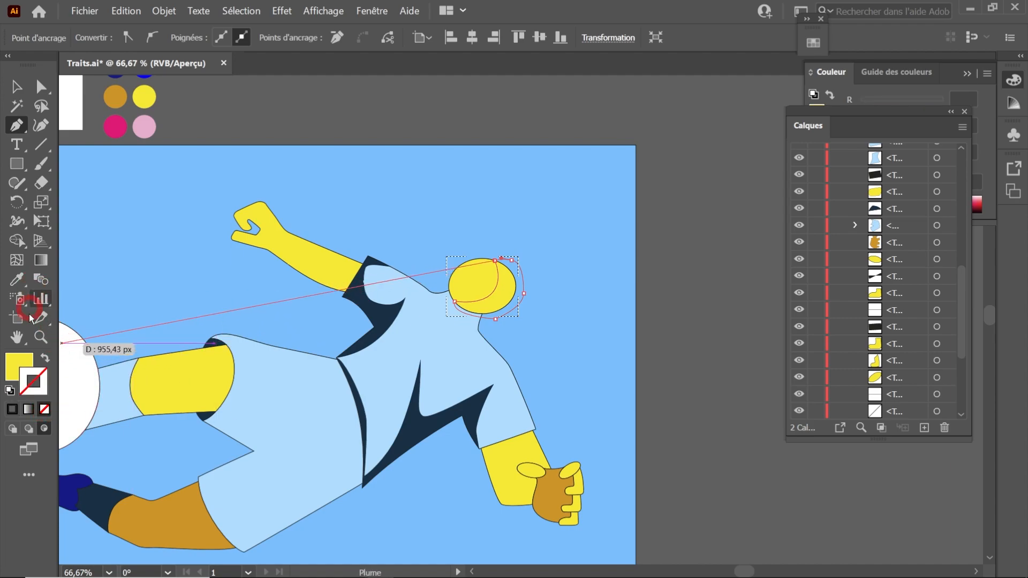
key("i")
left_click_drag(126, 227, 192, 349)
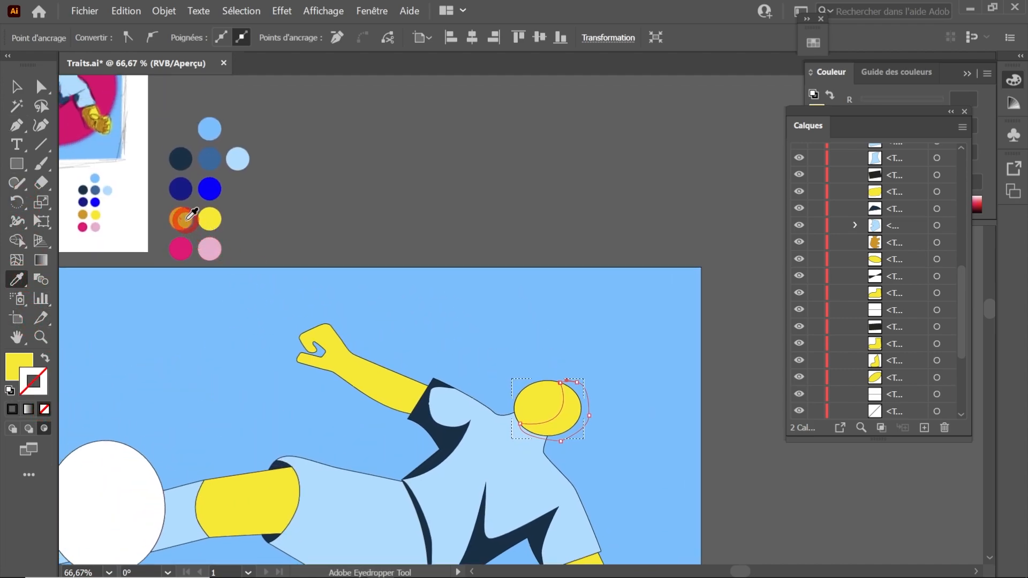
left_click(184, 219)
left_click(17, 86)
left_click(431, 179)
left_click_drag(460, 413, 531, 355)
scroll(531, 356, "up", 2)
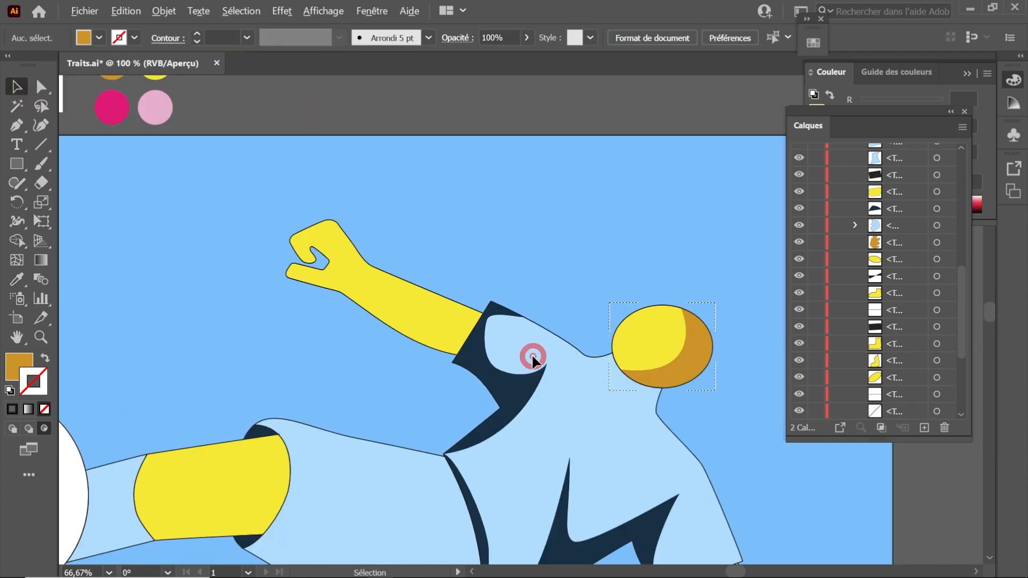
left_click(275, 403)
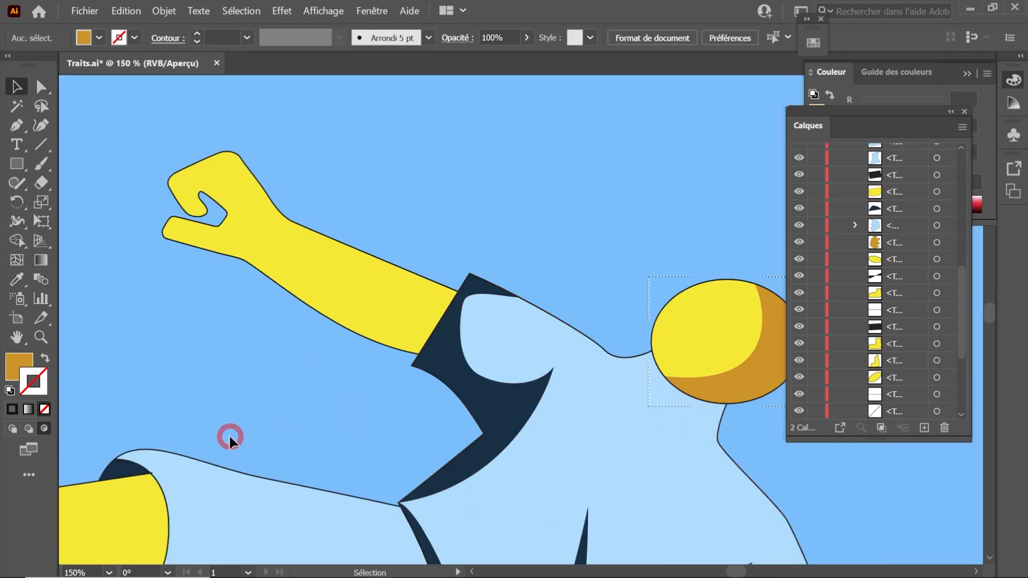
left_click(12, 430)
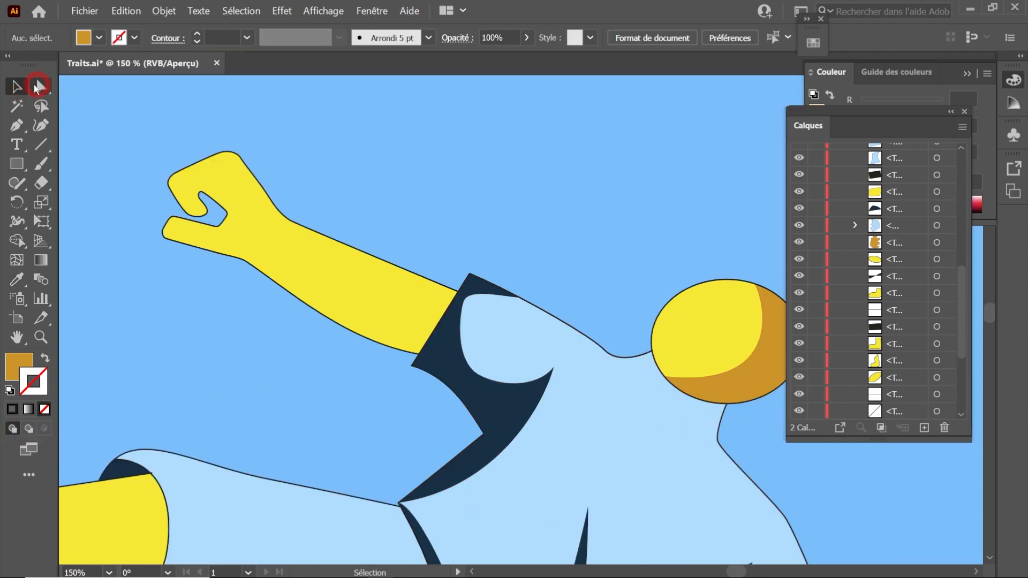
Step: Select the raised yellow arm and, in outline view with Draw Inside, trace the shadow on its underside near the sleeve using the Pen tool
left_click(312, 254)
key("ctrl+y")
key("ctrl+plus")
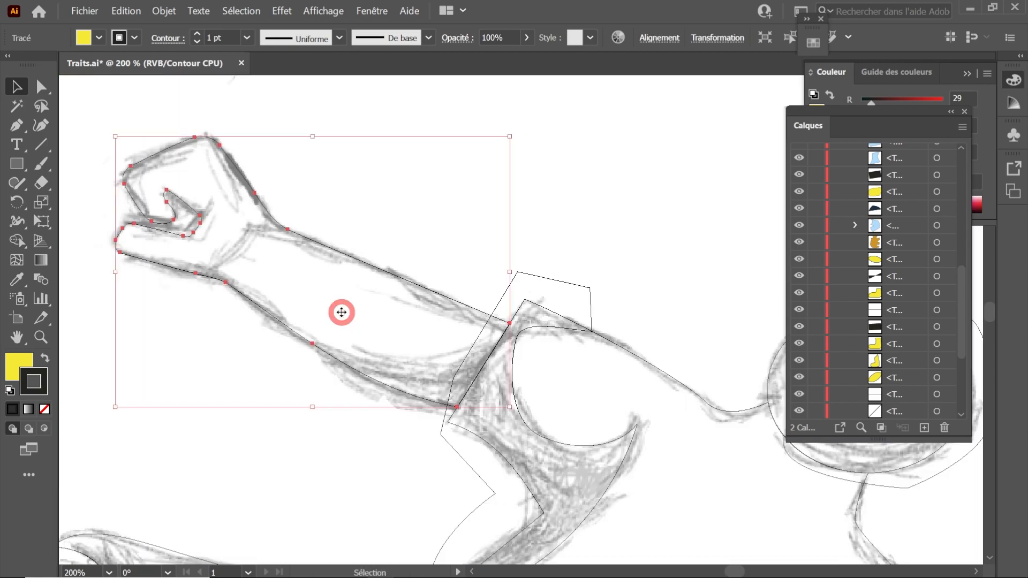
key("p")
left_click(44, 429)
mouse_move(306, 339)
left_mouse_down()
mouse_move(324, 356)
mouse_move(356, 355)
left_mouse_up()
left_click_drag(509, 322, 554, 285)
left_click(488, 418)
left_click(408, 428)
left_click_drag(306, 339, 289, 301)
Step: Remove the arm shadow's stroke and fill it with the ochre swatch in the colour preview
key("v")
left_click(44, 409)
left_click(16, 367)
scroll(174, 347, "down", 3)
left_click_drag(191, 235, 383, 353)
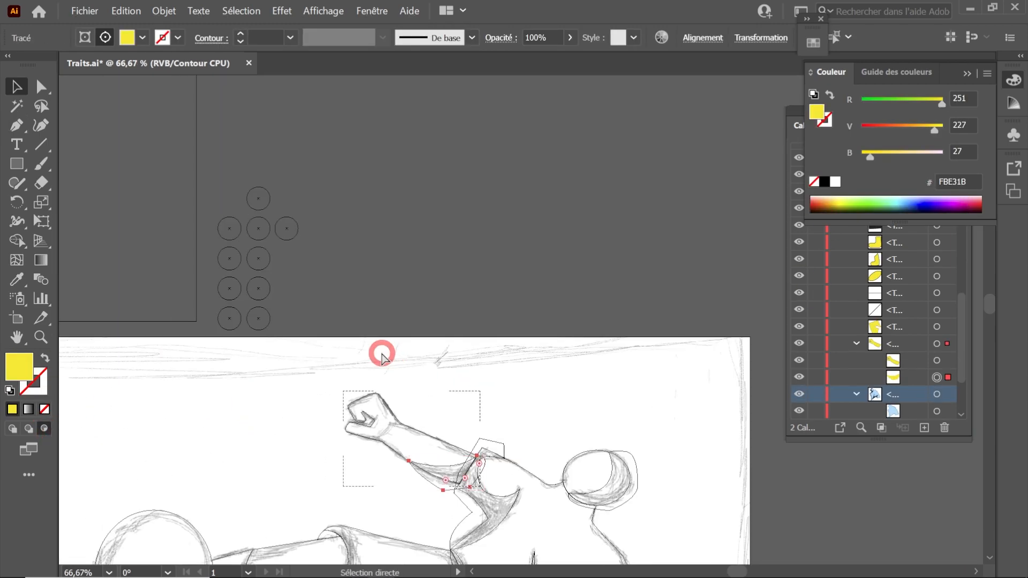
key("ctrl+y")
left_click(16, 282)
left_click(228, 292)
left_click(36, 87)
left_click(473, 283)
left_click_drag(474, 284, 509, 111)
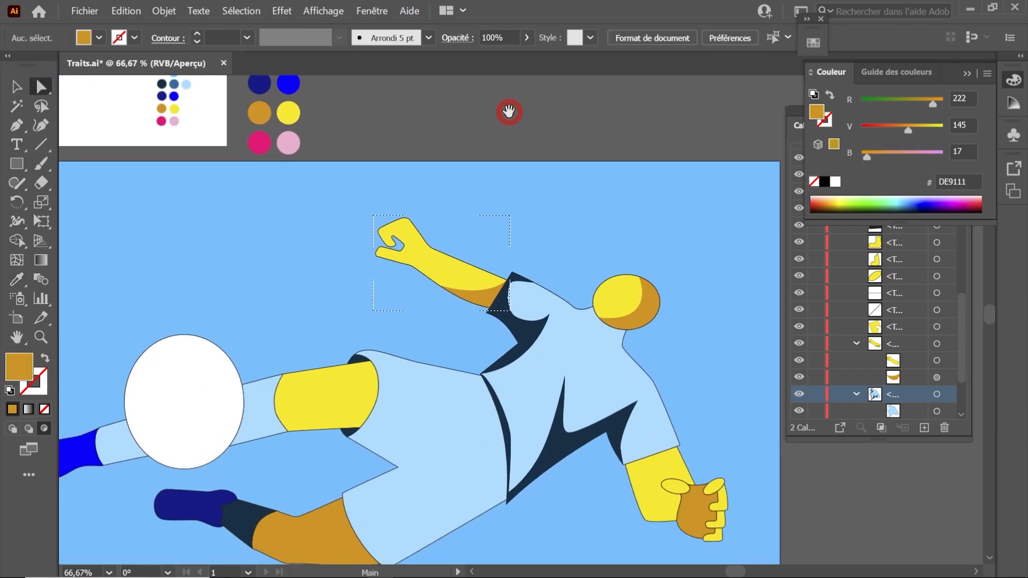
left_click_drag(445, 309, 464, 202)
Step: Using the Pen tool inside the shorts, trace the shadow edge from the front leg opening through the pointed fabric folds to the waist
left_click(26, 131)
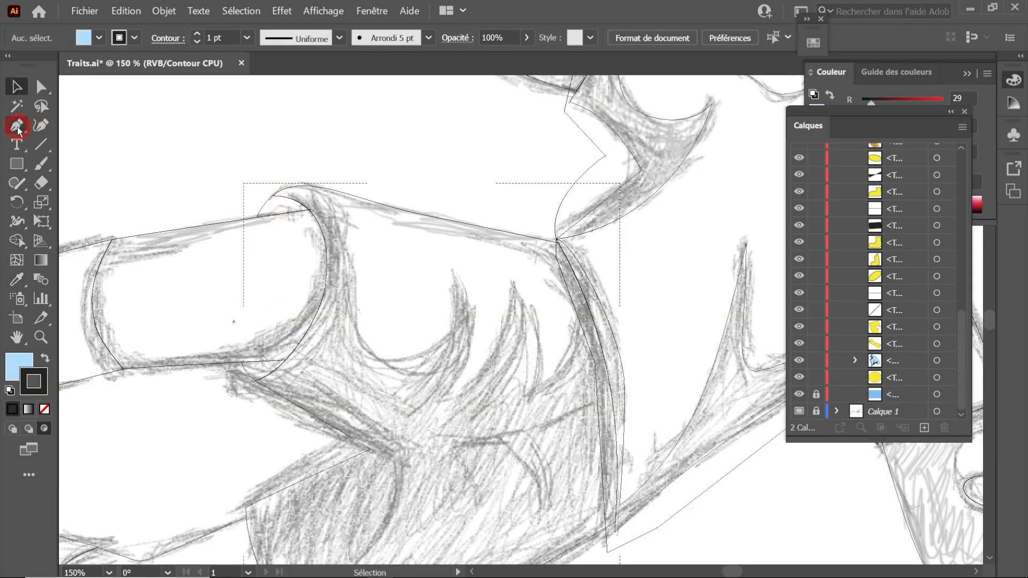
left_click(18, 128)
left_click_drag(272, 195, 282, 175)
left_click_drag(317, 172, 331, 173)
left_click_drag(348, 279, 349, 308)
left_click_drag(395, 359, 422, 355)
left_click_drag(456, 279, 475, 375)
left_click_drag(513, 282, 526, 322)
left_click_drag(534, 391, 561, 364)
left_click_drag(575, 308, 586, 253)
Step: Close the shorts' shadow path around the waist and lower leg, and fill it with the dark navy swatch
left_click(597, 275)
left_click(636, 416)
left_click_drag(631, 555, 625, 359)
left_click(617, 348)
left_click(504, 423)
left_click(349, 495)
left_click(287, 468)
left_click(219, 314)
left_click(333, 254)
left_click(212, 184)
left_click_drag(234, 111, 367, 220)
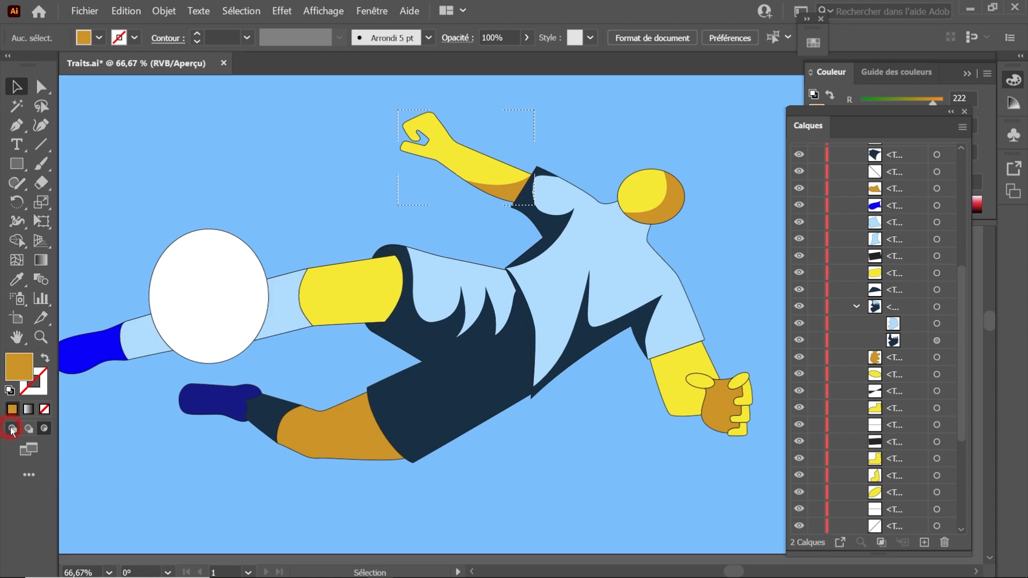
Step: Return to normal drawing mode and bring the ball and the coloured reference into view
left_click(12, 429)
key("ctrl+minus")
left_click_drag(277, 209, 310, 344)
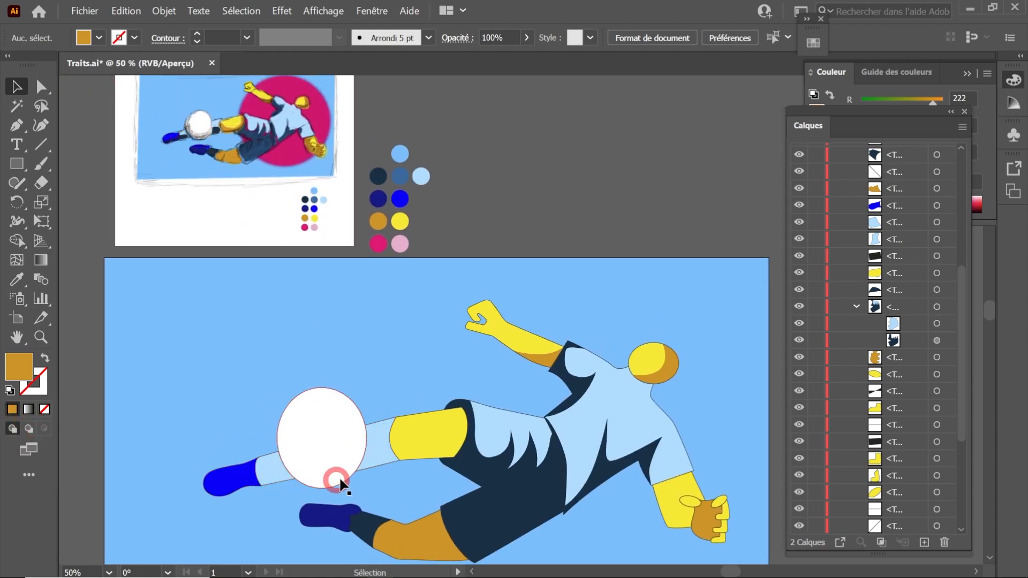
Step: Select the front sock's two light blue pieces on either side of the ball and combine them into one compound path
scroll(322, 483, "up", 3)
left_click(404, 298)
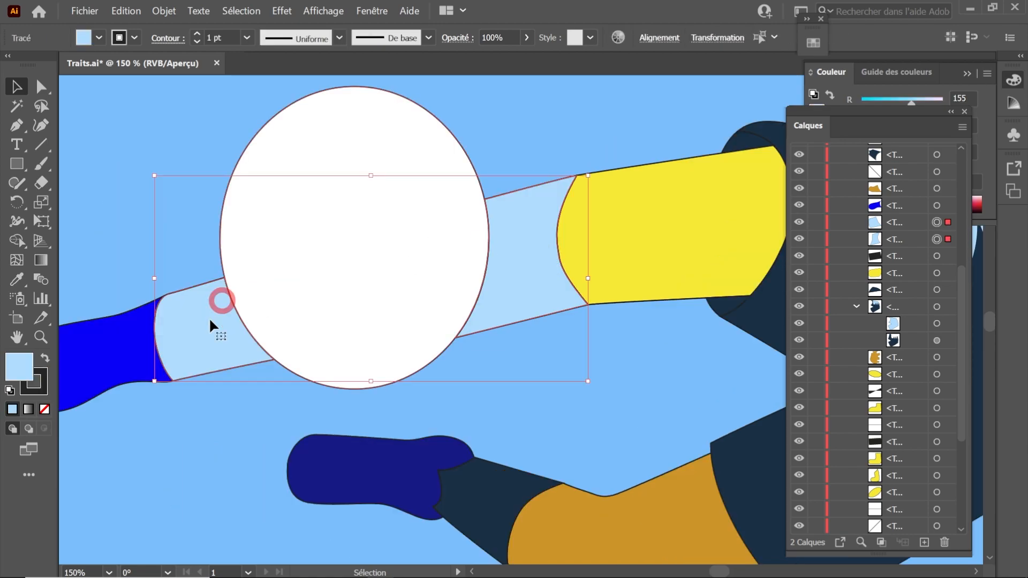
left_click(213, 370)
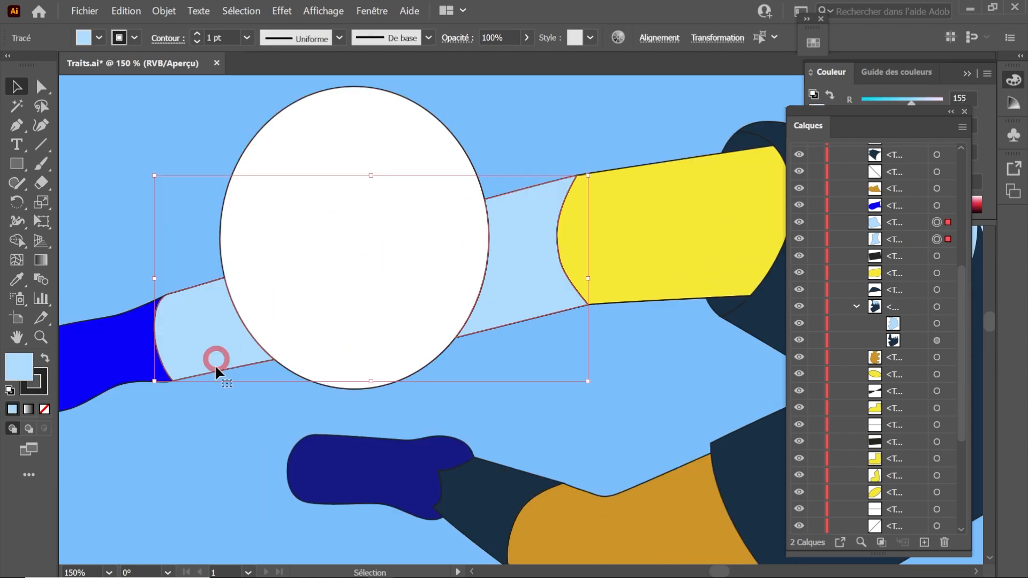
left_click(173, 13)
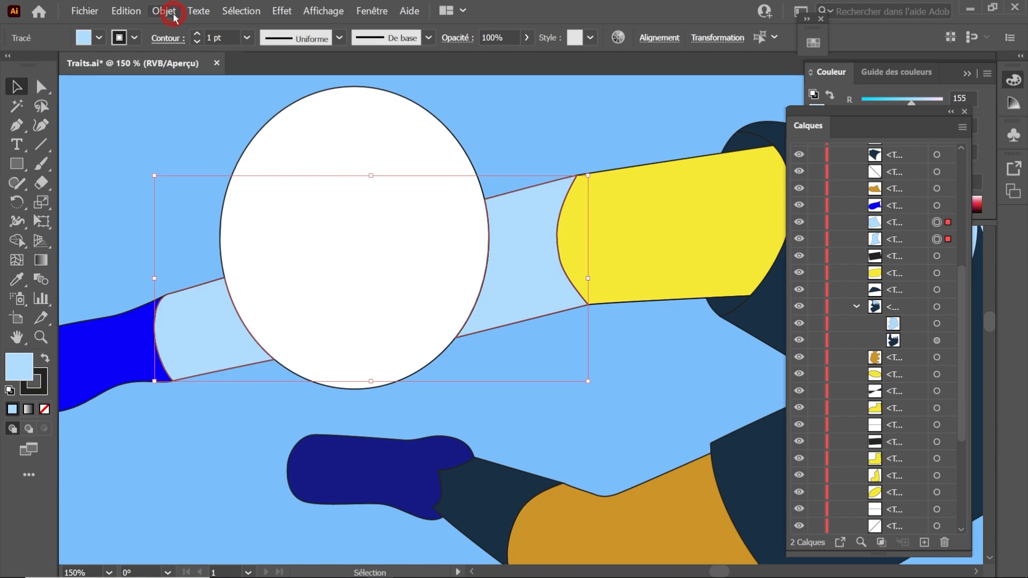
left_click(168, 327)
mouse_move(184, 401)
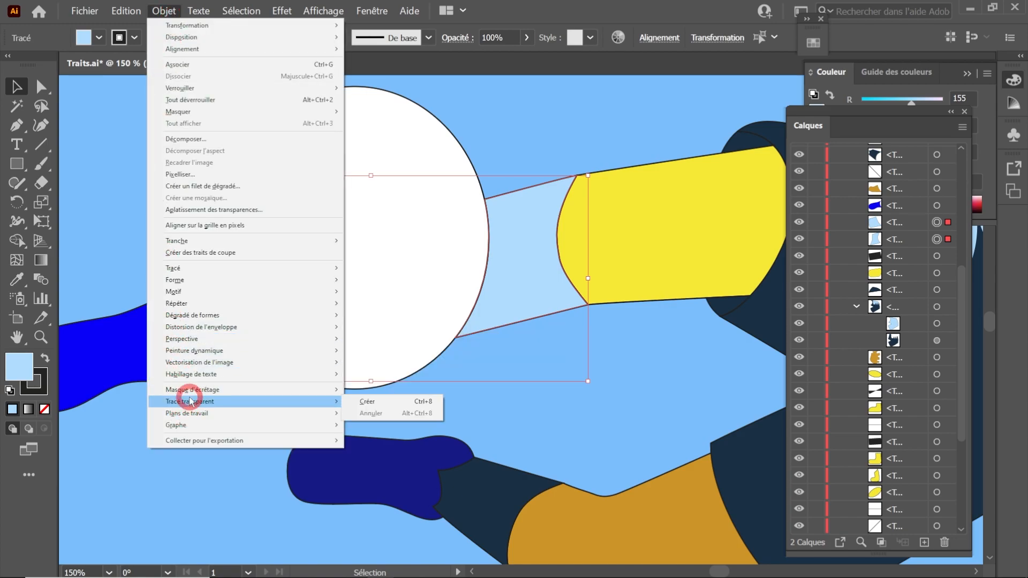
left_click(383, 405)
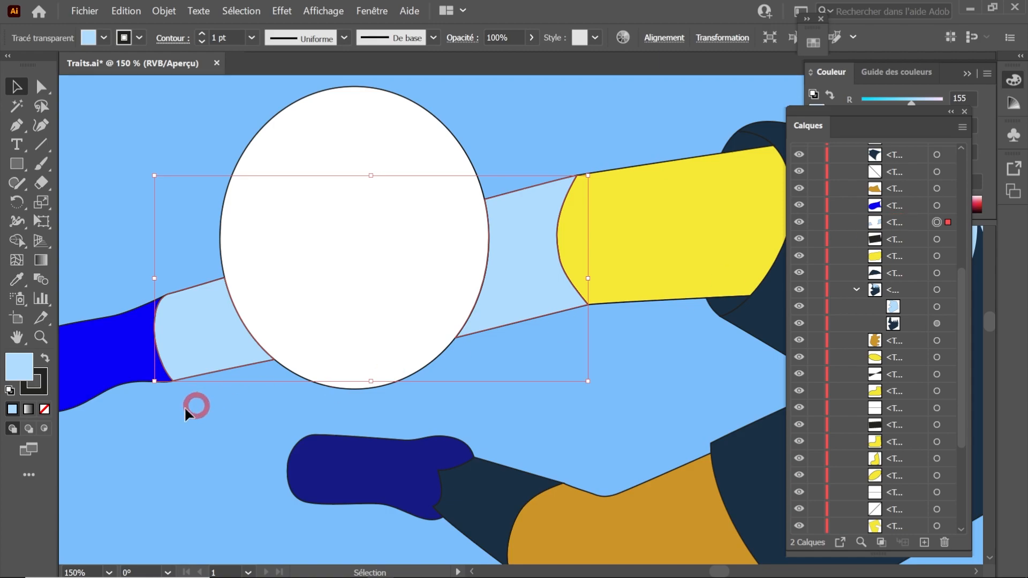
Step: Using Draw Inside on the front sock, trace a closed Pen shadow over its lower half from the knee to the boot
left_click(44, 429)
left_click(17, 125)
left_click_drag(557, 236, 529, 244)
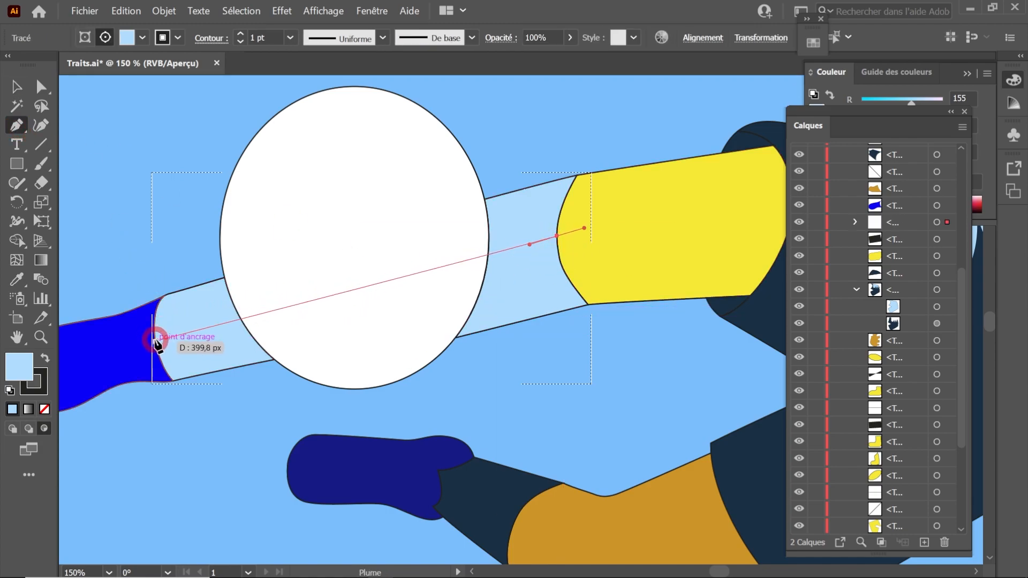
left_click_drag(154, 338, 167, 417)
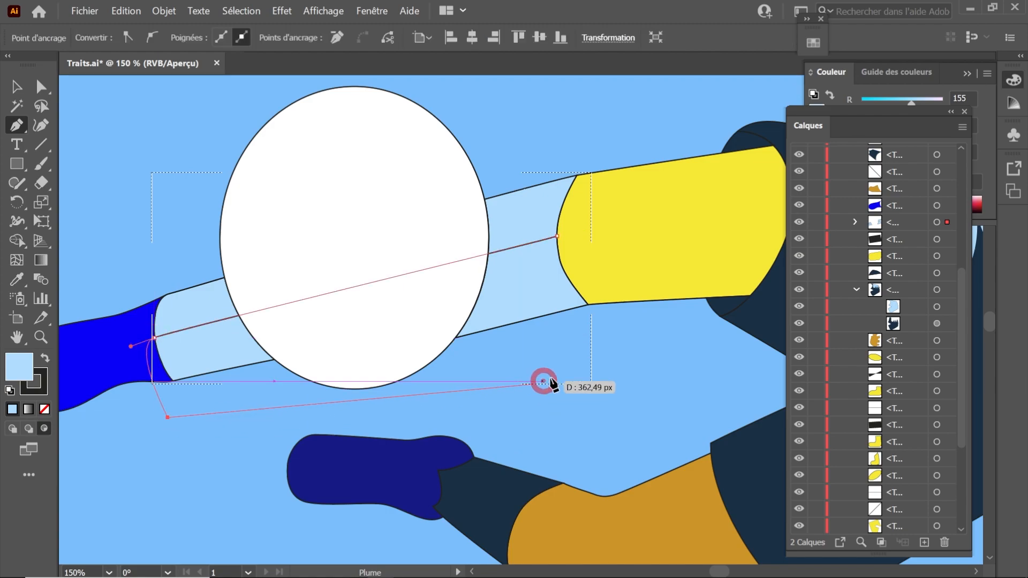
left_click_drag(573, 347, 628, 324)
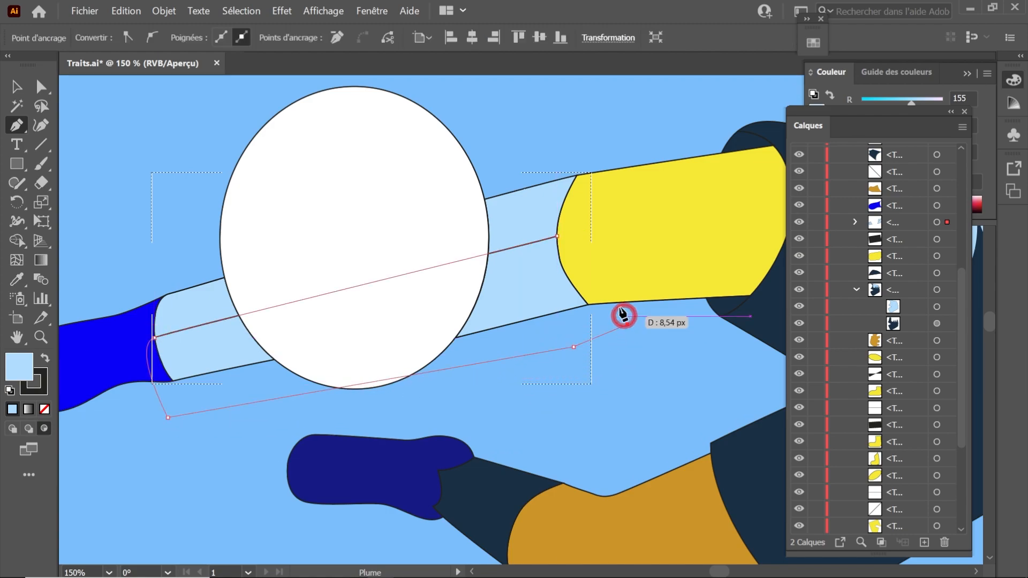
left_click(557, 236)
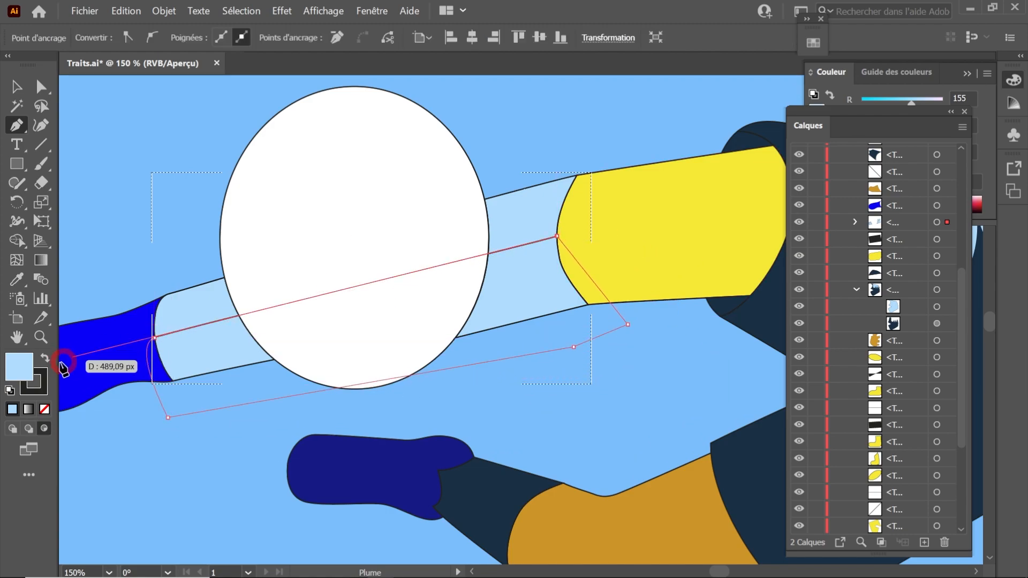
Step: Fill the front sock's shadow with the dark navy swatch, without a stroke, and deselect it
left_click(44, 408)
scroll(160, 366, "down", 3)
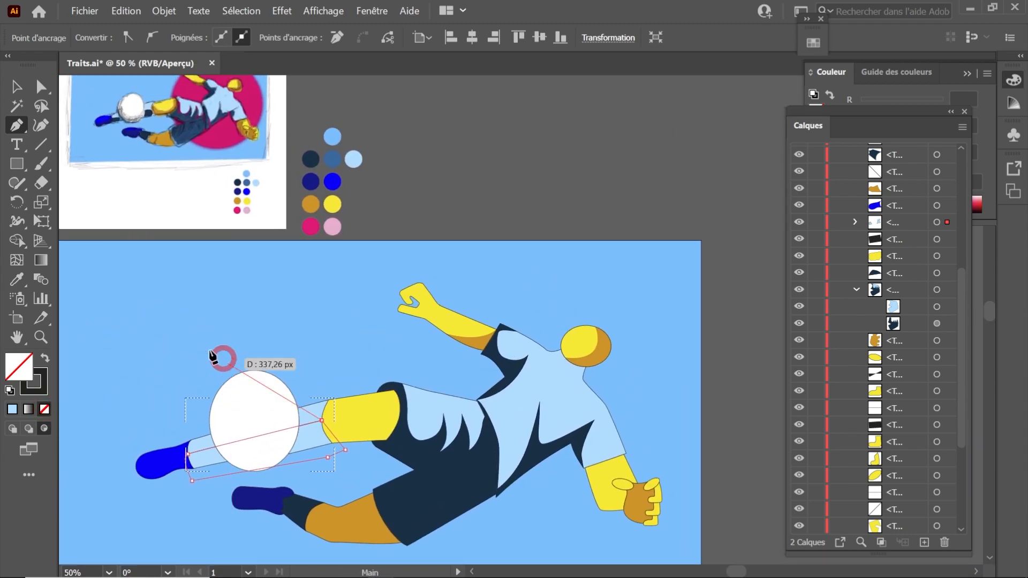
left_click(17, 279)
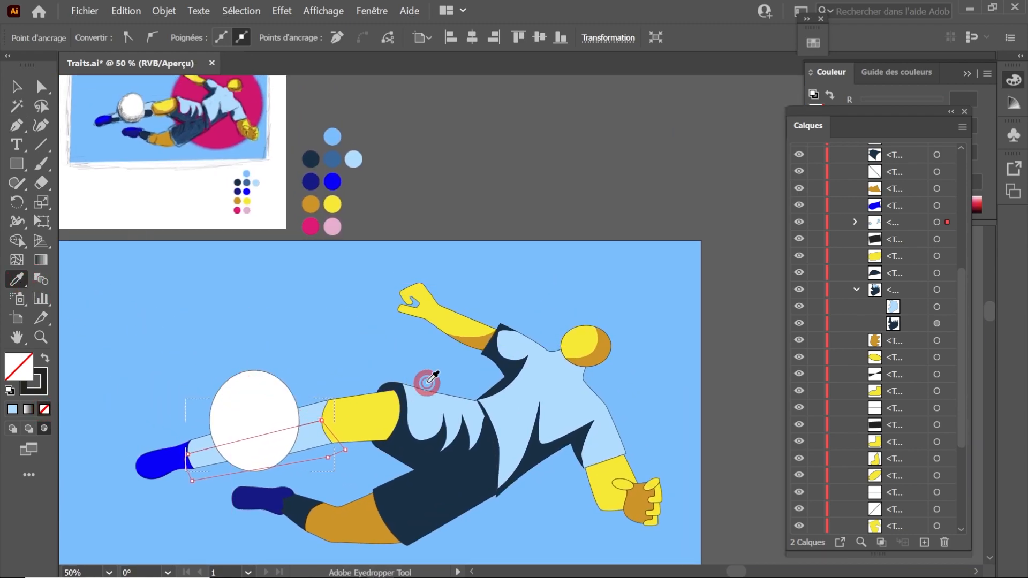
left_click(312, 159)
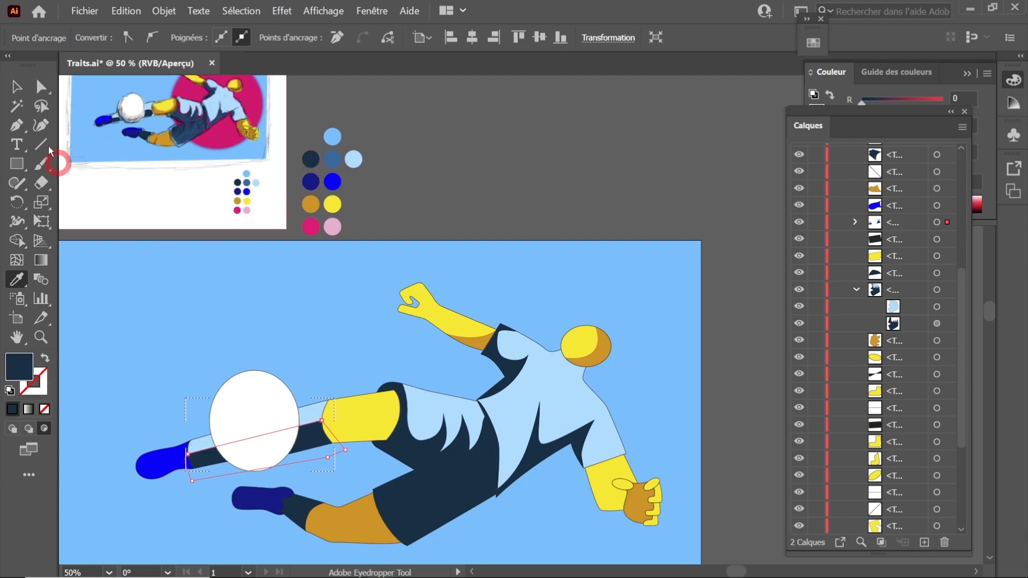
left_click(16, 86)
key("ctrl+shift+a")
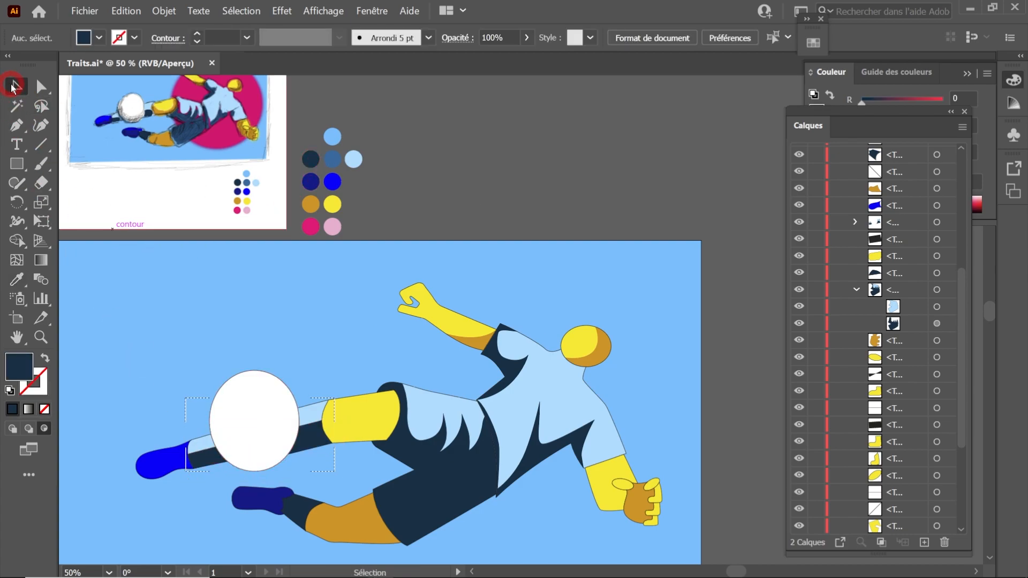
Step: Using Draw Inside on the front boot, trace the shadow's curved upper edge with the Pen tool from the toe to the ankle
scroll(146, 483, "up", 3)
left_click(13, 428)
left_click(209, 417)
scroll(396, 198, "down", 3)
scroll(334, 286, "up", 5)
left_click(44, 428)
left_click(225, 374)
left_click(17, 125)
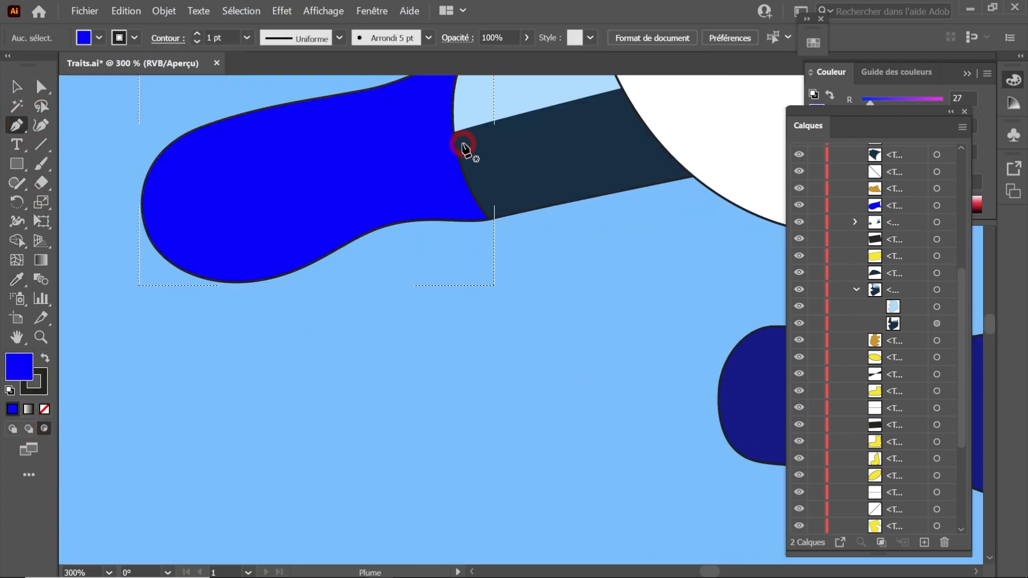
left_click_drag(145, 186, 169, 216)
left_click_drag(223, 223, 281, 216)
left_click_drag(376, 179, 326, 210)
left_click_drag(345, 199, 362, 182)
left_click_drag(407, 138, 415, 109)
Step: Close the front boot's shadow path around the outside of the sole and toe
left_click(475, 262)
left_click(278, 324)
left_click(117, 343)
left_click(81, 251)
left_click(99, 214)
left_click_drag(328, 217, 343, 206)
Step: Fill the front boot's shadow with the dark blue swatch, without a stroke, and deselect it
key("slash")
scroll(234, 428, "down", 5)
key("i")
left_click(386, 87)
left_click(20, 92)
left_click(380, 169)
left_click(207, 289)
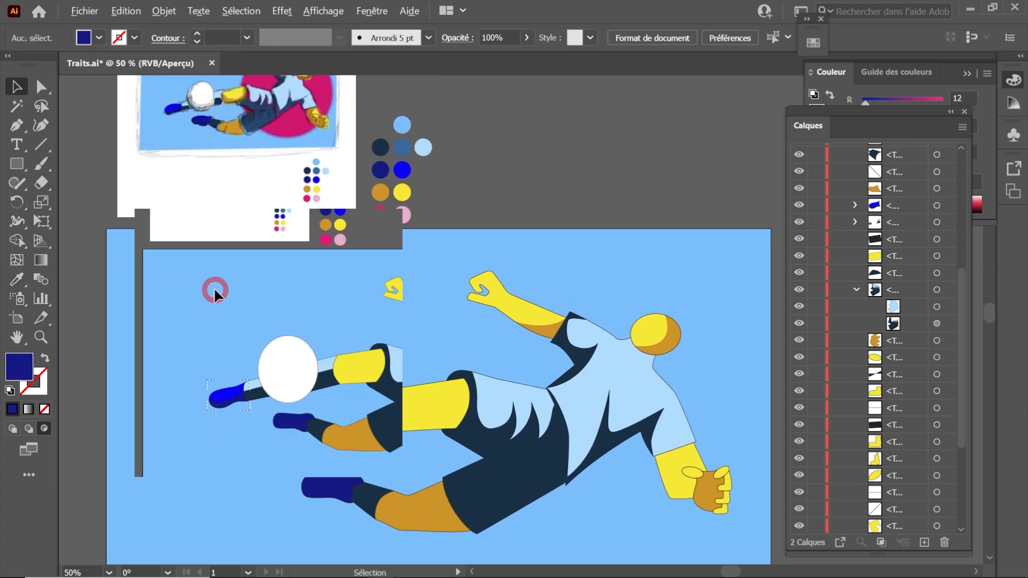
Step: Using Draw Inside on the dark blue rear boot, trace a closed Pen highlight shape along its upper edge
scroll(289, 348, "up", 5)
left_click(308, 360)
left_click(42, 428)
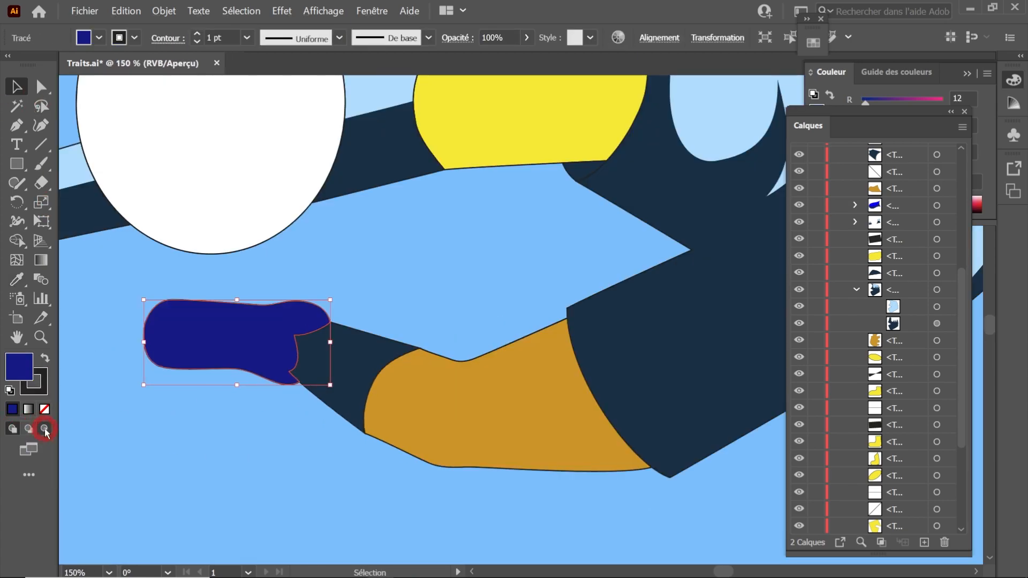
left_click(107, 417)
scroll(153, 343, "up", 2)
left_click(16, 126)
left_click_drag(133, 327, 153, 312)
left_click_drag(186, 278, 207, 267)
left_click_drag(354, 284, 448, 308)
left_click(483, 320)
left_click(133, 327)
Step: Fill the rear boot's highlight with the bright blue swatch, without a stroke, and return to normal drawing mode
key("slash")
scroll(241, 428, "down", 7)
key("i")
left_click(335, 154)
key("v")
left_click(479, 362)
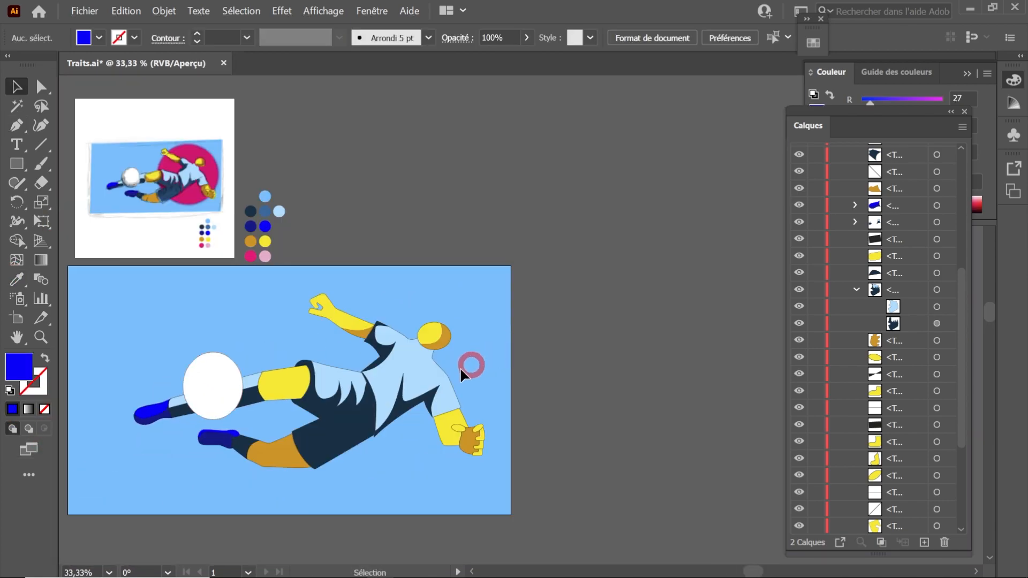
Step: Switch to outline view and activate Draw Inside on the lowered arm's forearm for a Pen shadow
scroll(210, 215, "up", 5)
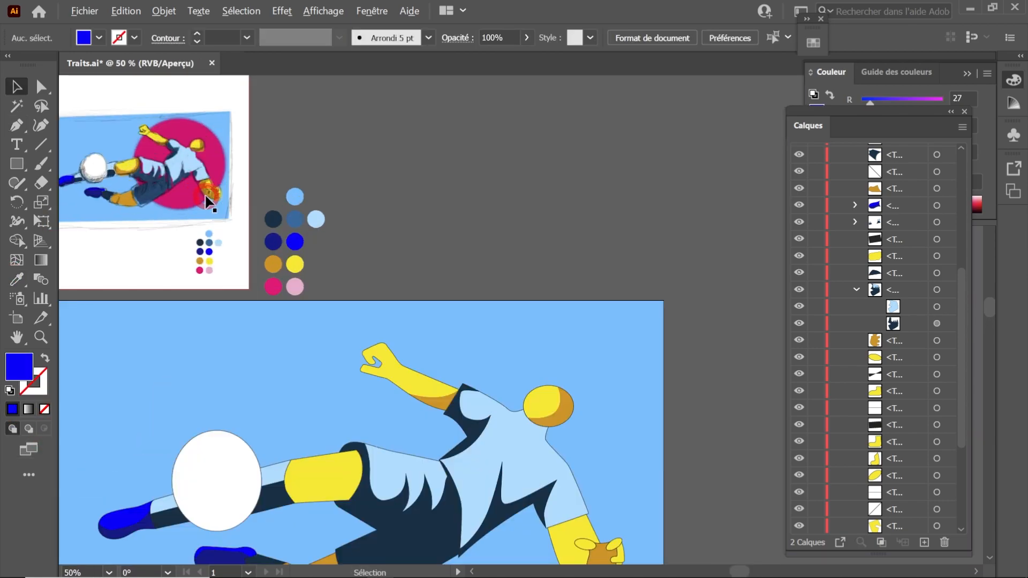
scroll(315, 252, "down", 3)
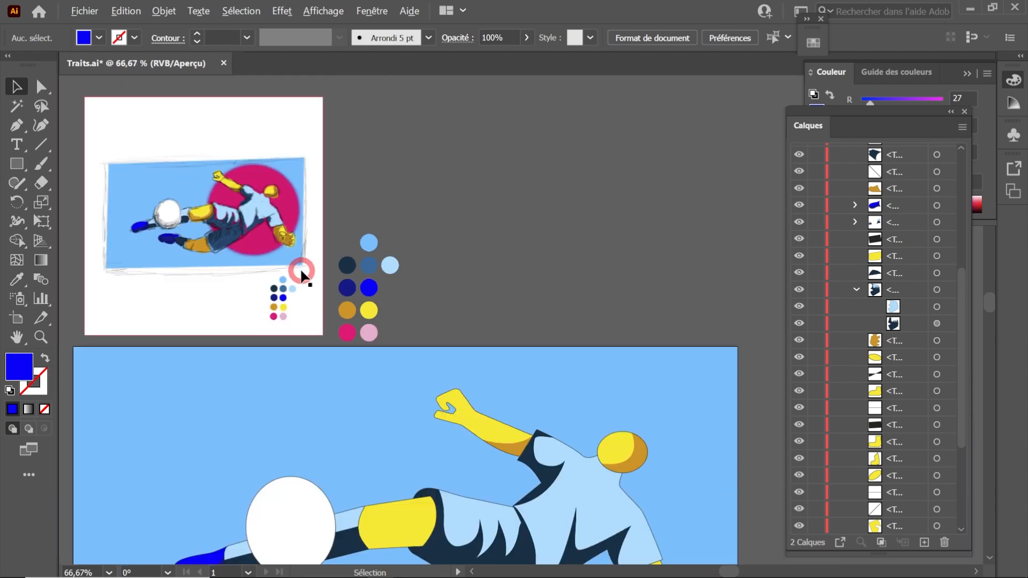
scroll(300, 272, "down", 2)
scroll(410, 368, "up", 5)
key("ctrl+y")
scroll(410, 368, "up", 1)
left_click(289, 369)
left_click(44, 428)
left_click(133, 384)
key("p")
Step: Trace a closed shadow shape inside the lowered forearm, from the sleeve cuff past the thumb and around the forearm's outer side
left_click(522, 206)
left_click_drag(406, 240, 385, 283)
left_click_drag(423, 338, 445, 358)
left_click(528, 376)
left_click(516, 488)
left_click(247, 230)
Step: Return to the colour preview and fill the lowered forearm's shadow with the ochre swatch, without a stroke
scroll(328, 294, "down", 3)
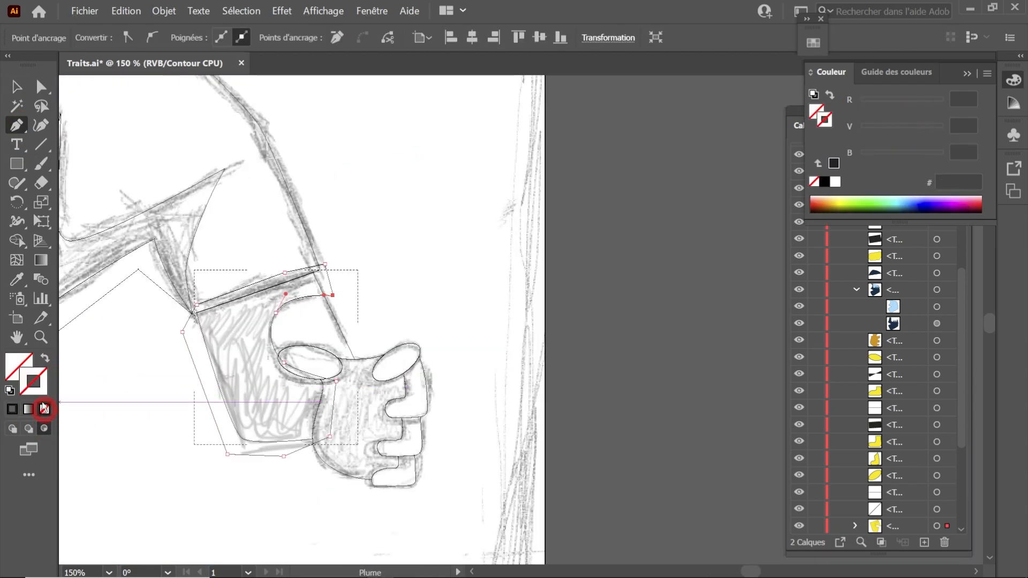
key("ctrl+y")
scroll(355, 371, "down", 2)
key("i")
left_click(210, 206)
key("v")
left_click(382, 159)
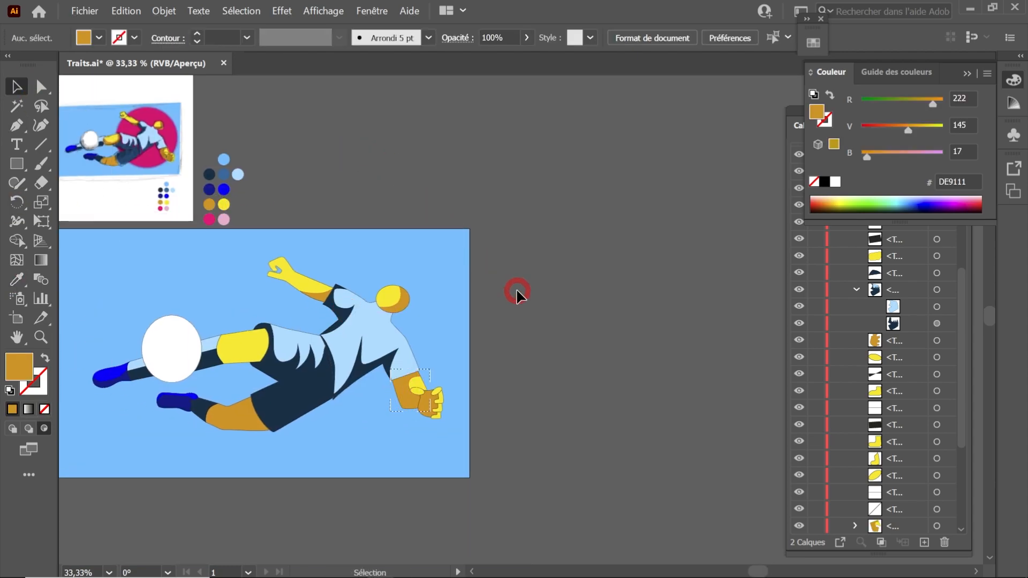
Step: Return to normal drawing mode, deselect everything and save the document
left_click(13, 425)
left_click(76, 434)
left_click(548, 391)
key("ctrl+s")
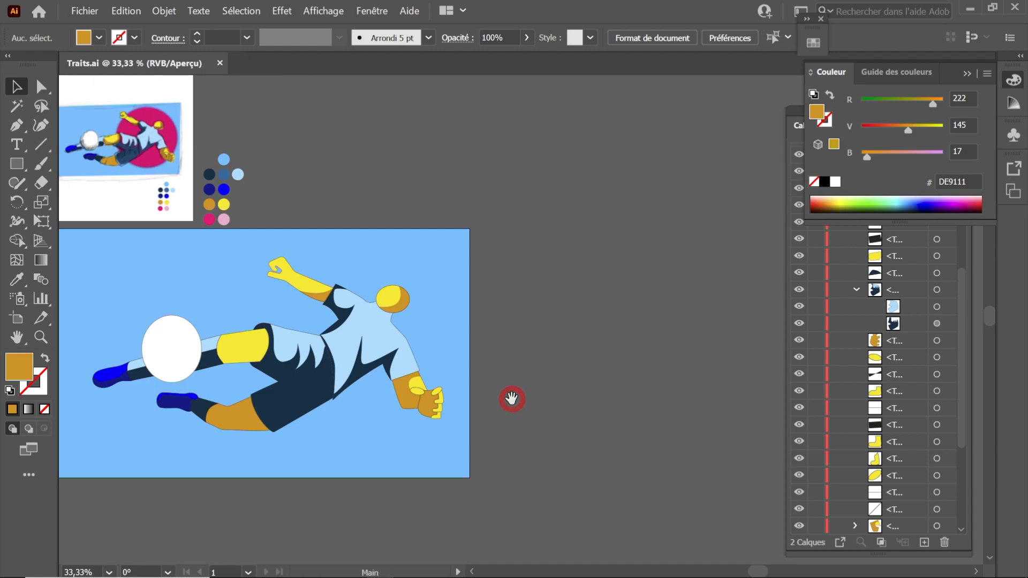
Step: Draw a large circle with the Ellipse tool over the player's upper body and fill it with the magenta swatch
left_click_drag(507, 397, 630, 433)
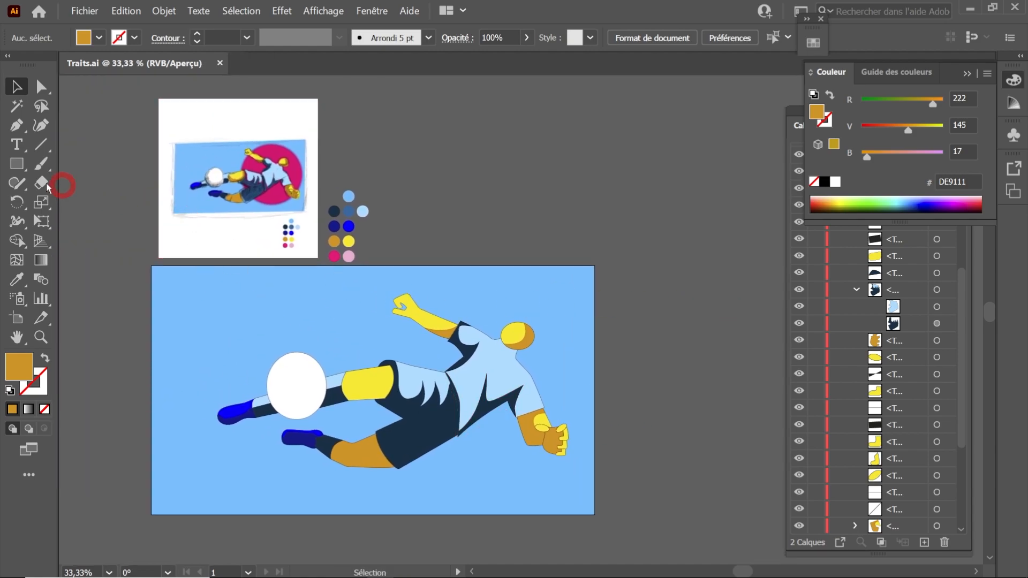
left_click_drag(14, 169, 75, 199)
mouse_move(365, 273)
left_mouse_down()
mouse_move(544, 426)
mouse_move(589, 497)
left_mouse_up()
left_click(17, 278)
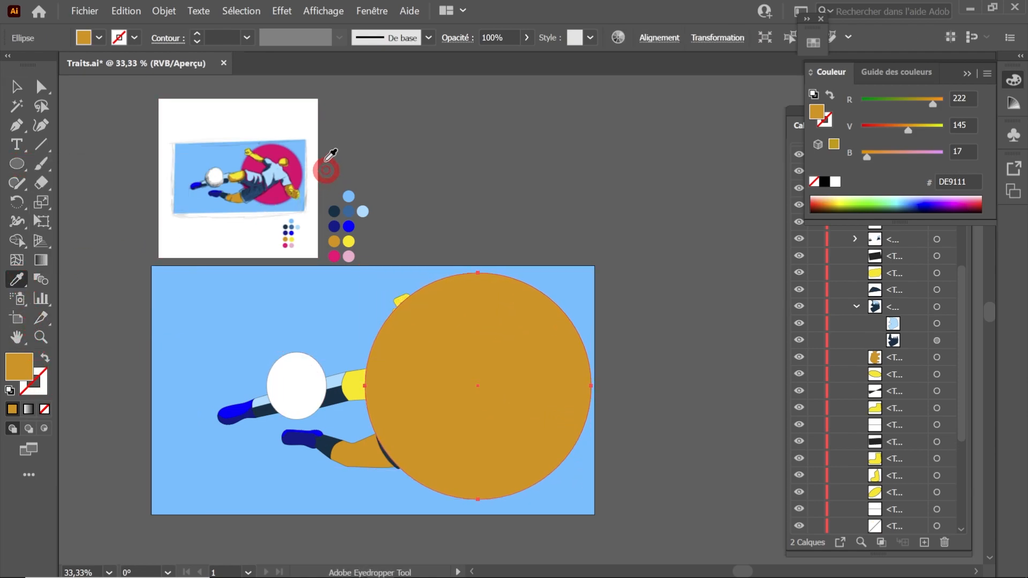
left_click(335, 256)
left_click(15, 92)
Step: Place the magenta circle behind the player, directly above the blue background in the stacking order, and scale it down slightly
left_click(164, 10)
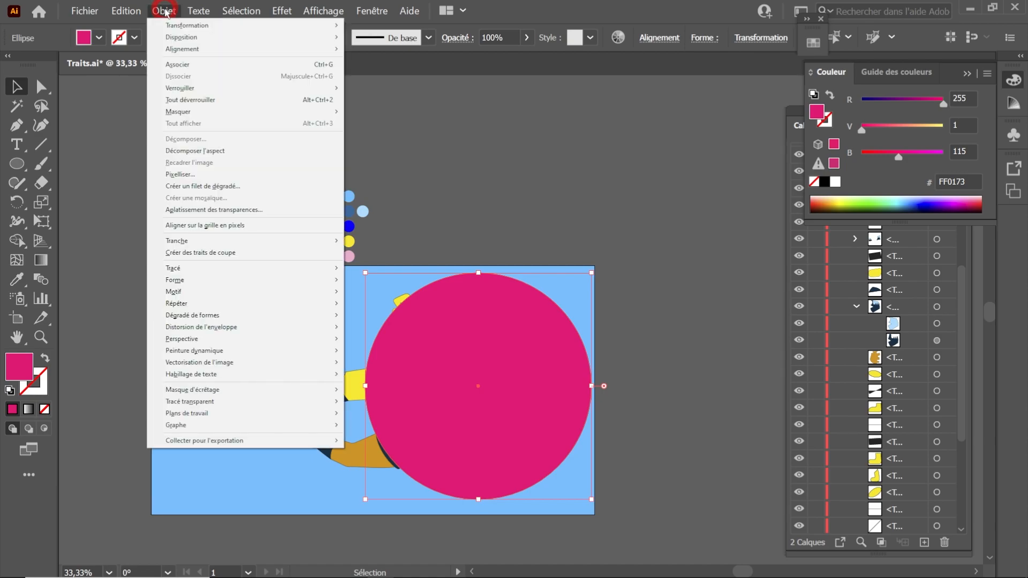
mouse_move(230, 37)
left_click(385, 74)
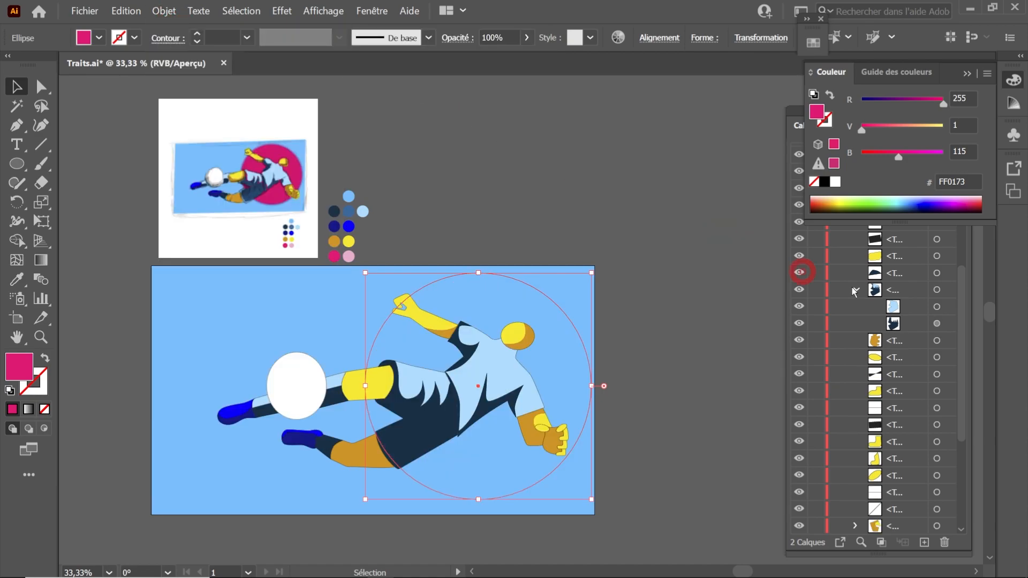
left_click_drag(964, 300, 963, 429)
left_click_drag(912, 517, 915, 490)
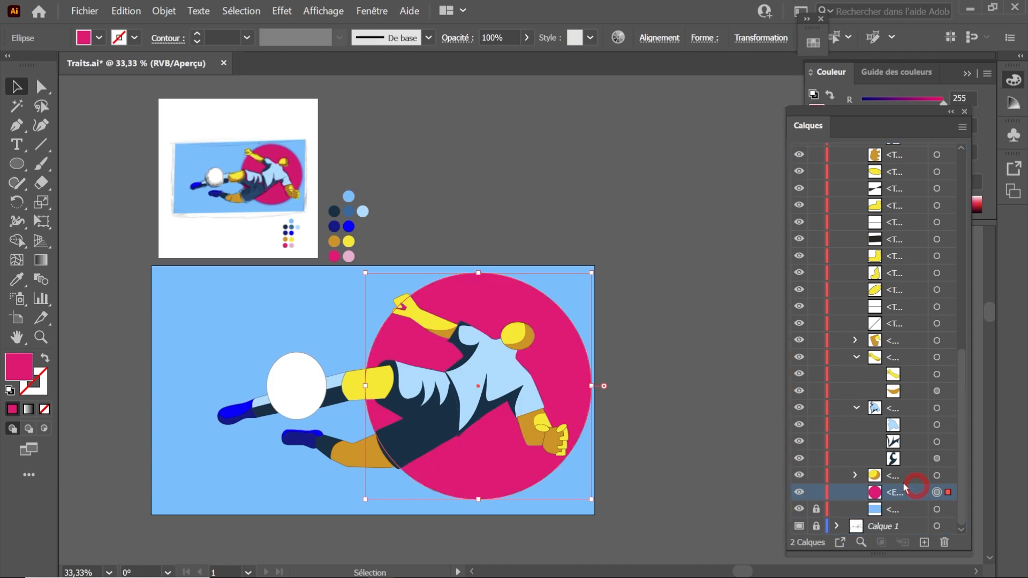
left_click_drag(366, 498, 381, 482)
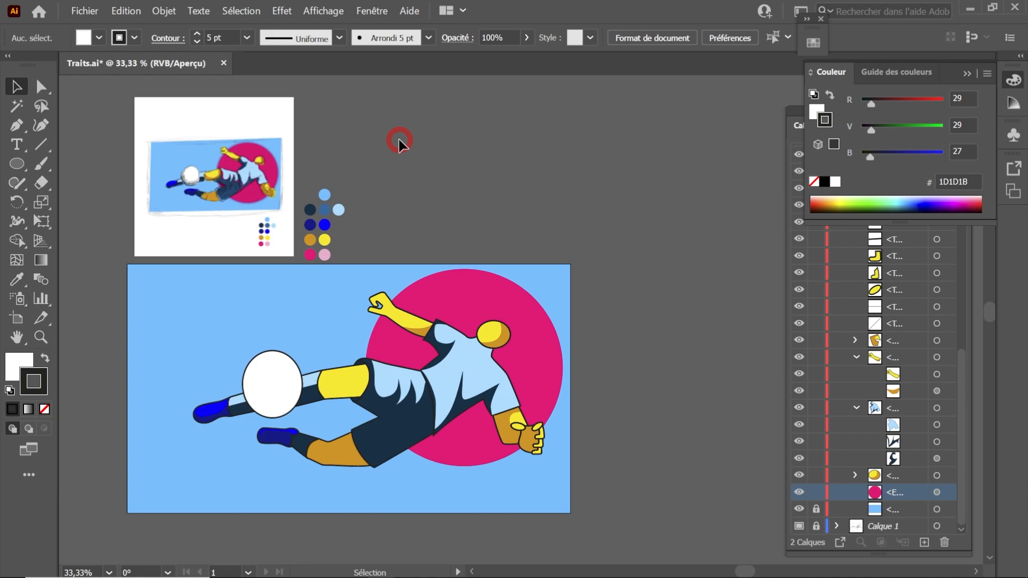
Step: In outline view, use Draw Inside on the ball and trace the shadow's curved inner edge down and across with the Pen tool
scroll(291, 386, "up", 4)
left_click_drag(292, 387, 406, 310)
key("ctrl+y")
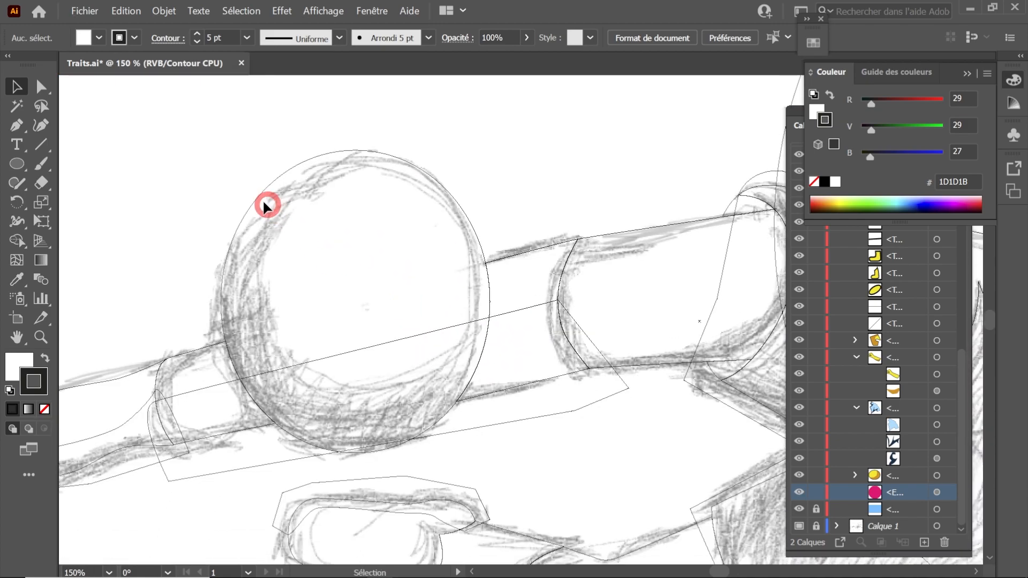
left_click(259, 198)
left_click(45, 428)
left_click(15, 125)
left_click(15, 125)
left_click_drag(260, 197, 259, 204)
left_click_drag(256, 246, 254, 252)
left_click_drag(301, 386, 353, 412)
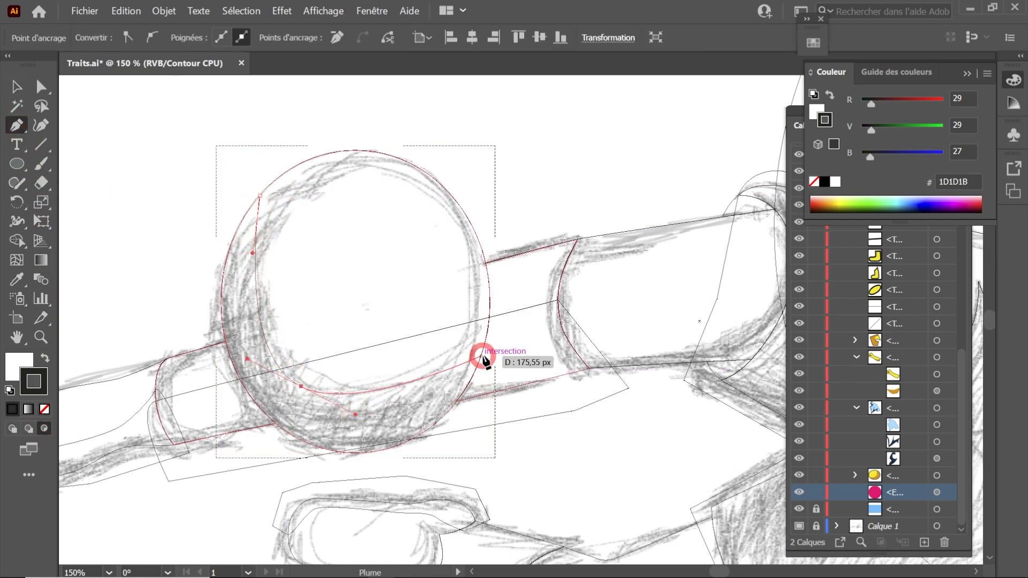
left_click_drag(487, 334, 501, 269)
Step: Close the ball's shadow path around the outside of its lower half and back up its shaded side
left_click(534, 382)
left_click(480, 483)
left_click(267, 485)
left_click(153, 327)
left_click(193, 228)
left_click(259, 195)
Step: Remove the stroke of the ball's shadow, fill it with dark grey and return to the colour preview
left_click(44, 409)
double_click(23, 363)
left_click(526, 442)
left_click(881, 336)
key("ctrl+y")
Step: Target the shadow path within the ball's clip group and adjust the handle of its lower anchor to refine the inner curve
left_click(303, 394)
left_click(880, 459)
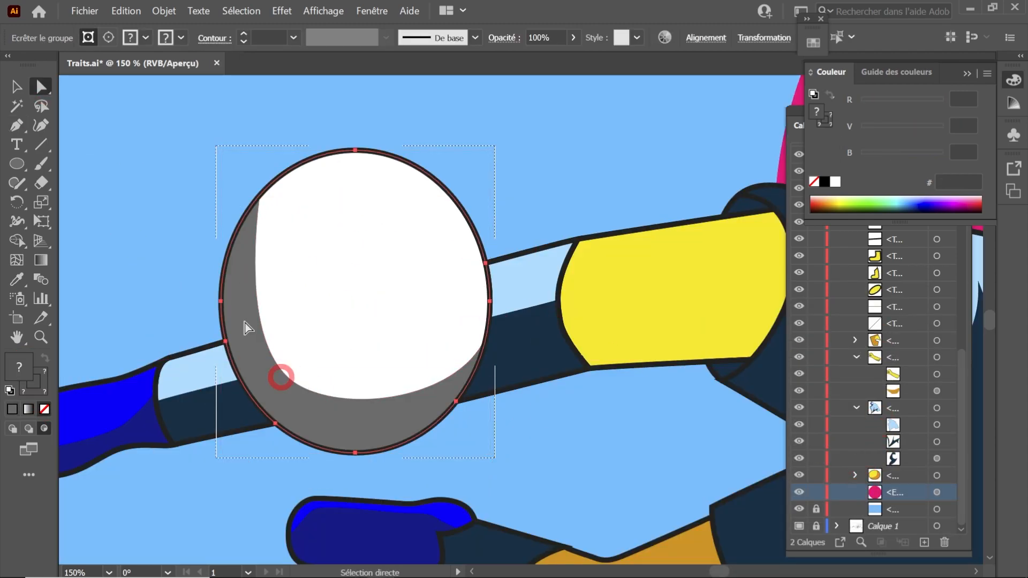
left_click(17, 87)
left_click_drag(962, 428, 961, 249)
left_click(855, 335)
left_click(936, 369)
left_click(41, 86)
left_click(301, 387)
left_click_drag(353, 412, 350, 417)
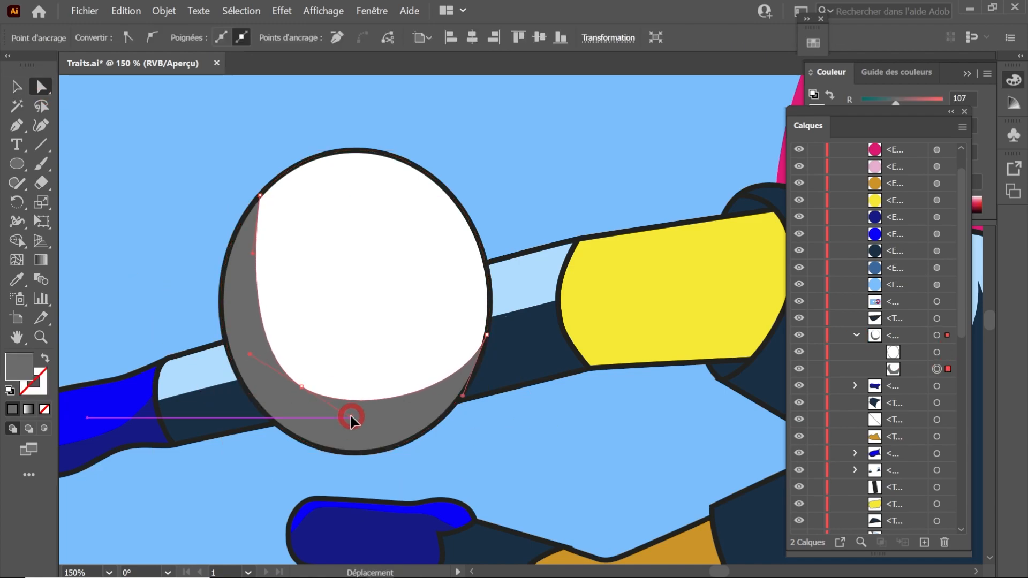
Step: In outline view, use Draw Inside on the yellow front knee and trace the shadow's inner edge around the shape with the Pen tool
left_click_drag(246, 275, 300, 397)
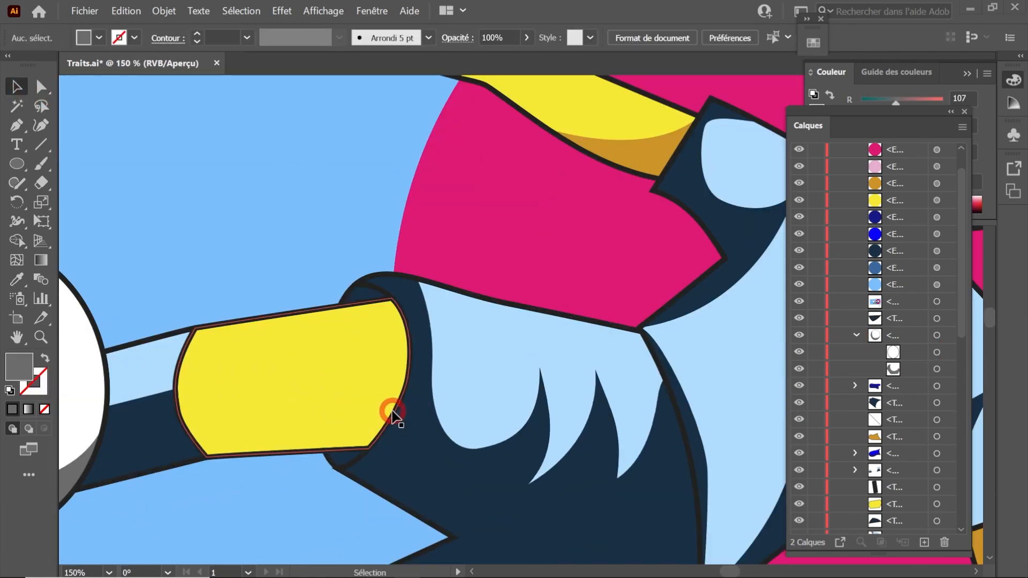
left_click(302, 387)
key("ctrl+y")
left_click(44, 428)
key("p")
left_click(333, 455)
left_click_drag(187, 344, 186, 366)
left_click_drag(216, 424, 245, 436)
left_click_drag(366, 404, 385, 382)
left_click_drag(406, 324, 408, 291)
Step: Continue the knee's shadow path around the outside of the knee, beyond its back and lower edges
left_click(444, 362)
left_click(436, 478)
left_click(302, 513)
left_click(193, 495)
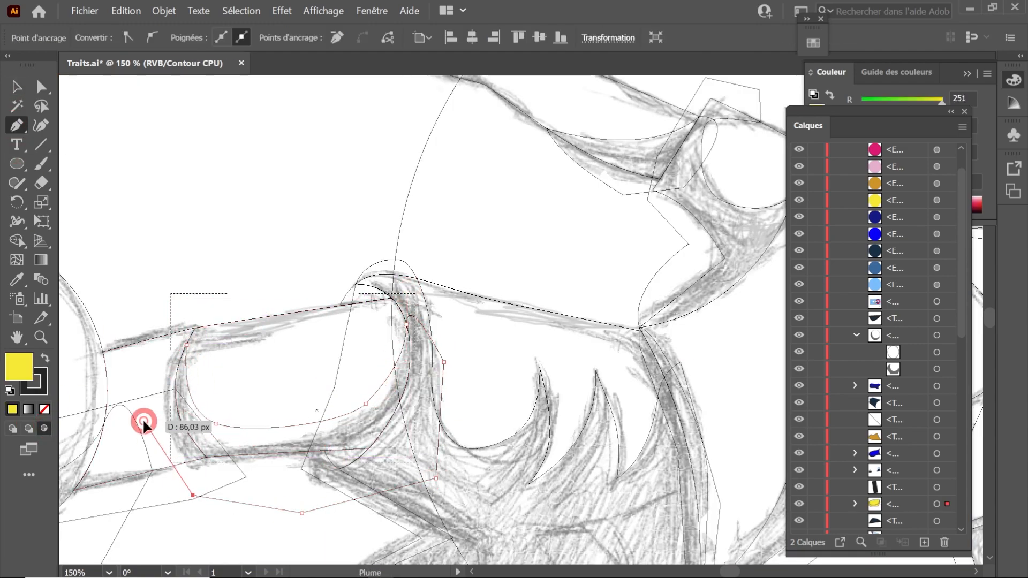
Step: Return to the colour preview, fill the knee's shadow with the ochre swatch without a stroke, and restore normal drawing mode
key("ctrl+y")
scroll(284, 399, "down", 5)
key("i")
left_click(260, 290)
key("v")
left_click(72, 259)
left_click(12, 429)
left_click_drag(532, 314, 579, 335)
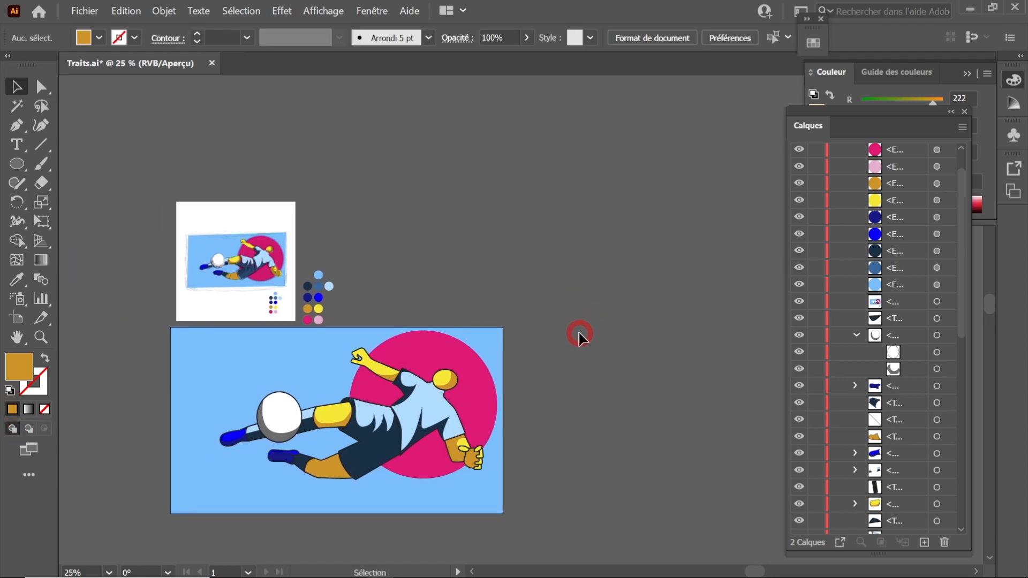
Step: Reshape the ochre shadow on the front knee by moving its anchor points with Direct Selection
scroll(411, 384, "up", 6)
left_click(324, 399)
left_click(41, 87)
left_click_drag(330, 342, 317, 335)
left_click_drag(351, 288, 353, 277)
scroll(446, 353, "down", 4)
left_click(659, 311)
Step: Move the shirt shadow's anchors at the upper end of the waist seam and on the curve below the sleeve to refine its shape
mouse_move(324, 385)
left_mouse_down()
mouse_move(209, 390)
mouse_move(237, 379)
left_mouse_up()
scroll(300, 406, "up", 2)
left_click(289, 373)
scroll(282, 337, "up", 2)
mouse_move(290, 320)
left_mouse_down()
mouse_move(265, 288)
mouse_move(271, 297)
left_mouse_up()
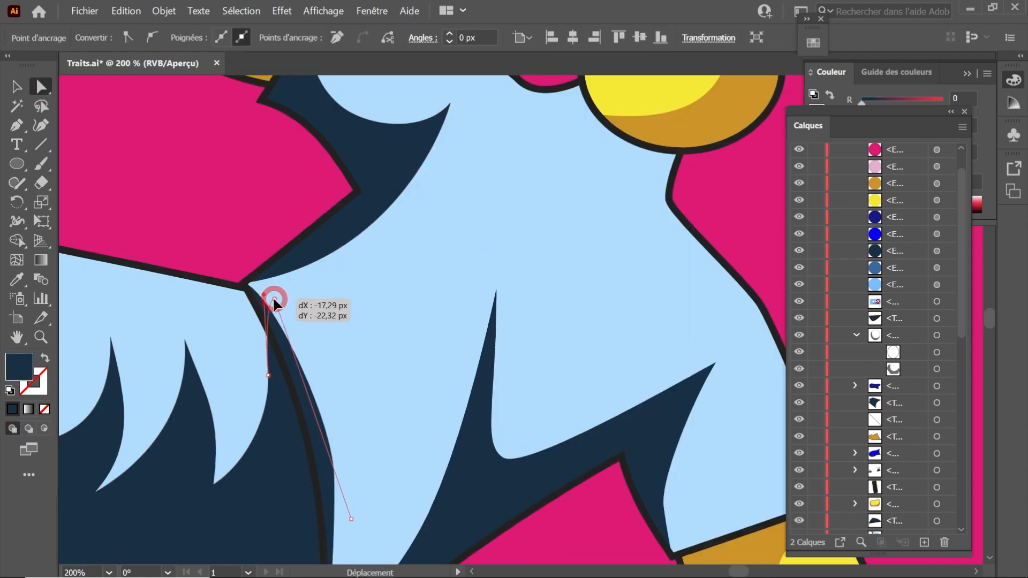
left_click_drag(482, 401, 402, 299)
left_click(588, 413)
left_click(588, 408)
left_click_drag(589, 408, 603, 402)
Step: Refine the shirt shadow's central fold and waist curve, moving the anchor at the lower tip inward from the hem
left_click(421, 190)
left_click_drag(423, 305, 411, 308)
left_click_drag(260, 378, 270, 383)
left_click_drag(273, 391, 327, 316)
left_click_drag(319, 257, 303, 187)
left_click_drag(309, 461, 319, 457)
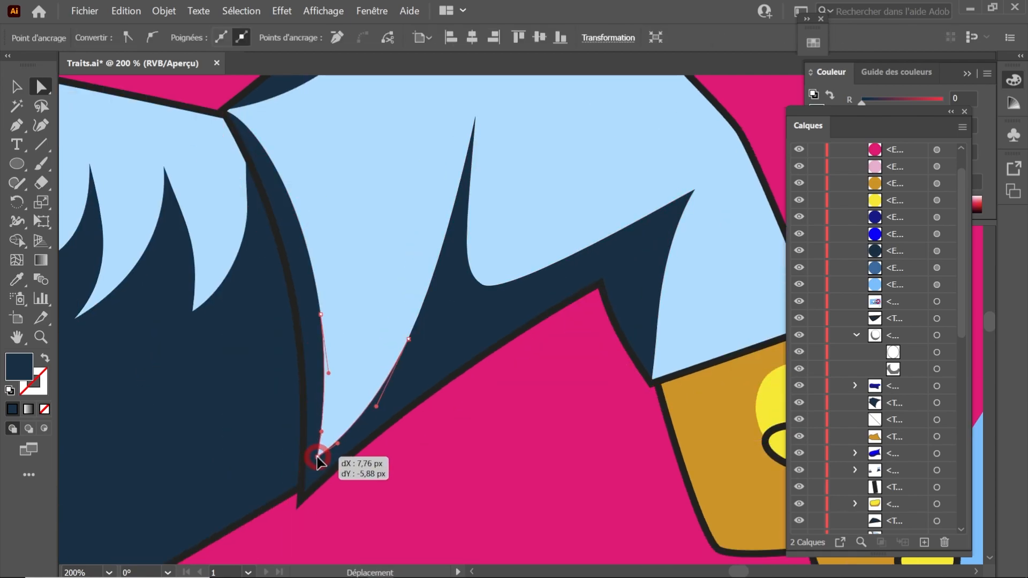
Step: Deselect the shirt shadow and widen the Layers panel so the item names show in full
scroll(322, 438, "down", 3)
left_click(111, 239)
scroll(111, 239, "down", 1)
left_click_drag(115, 242, 318, 270)
scroll(573, 311, "up", 3)
left_click(481, 490)
scroll(947, 438, "down", 2)
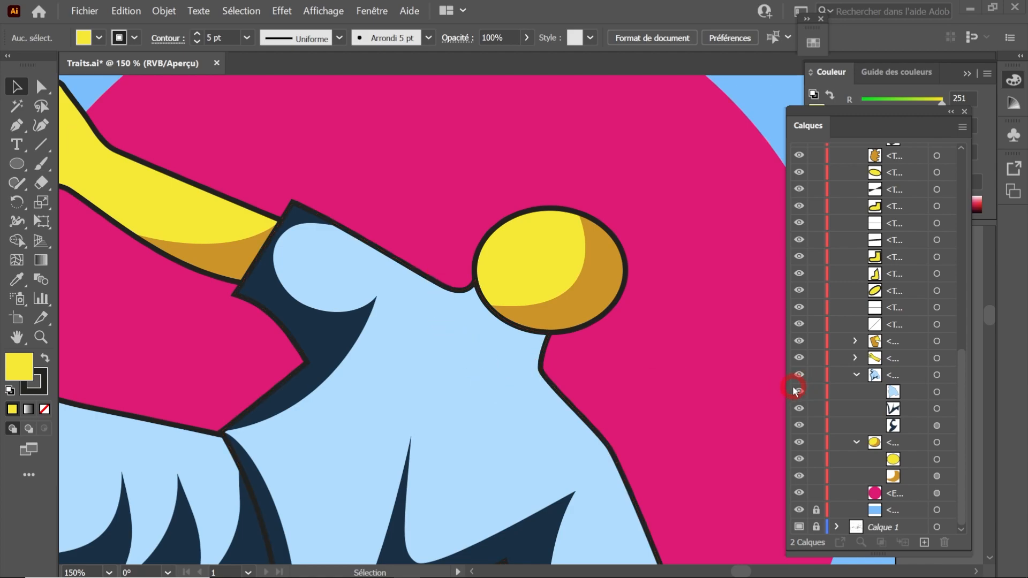
left_click_drag(785, 387, 700, 386)
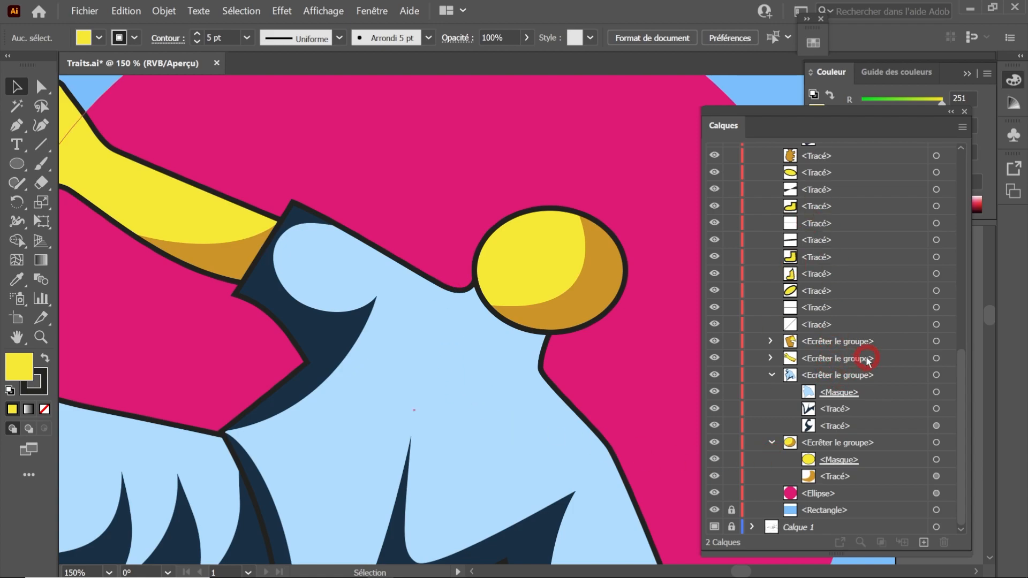
Step: Copy the mask path of the shirt's clip group and paste it in front at the top of the Formes layer
left_click(947, 393)
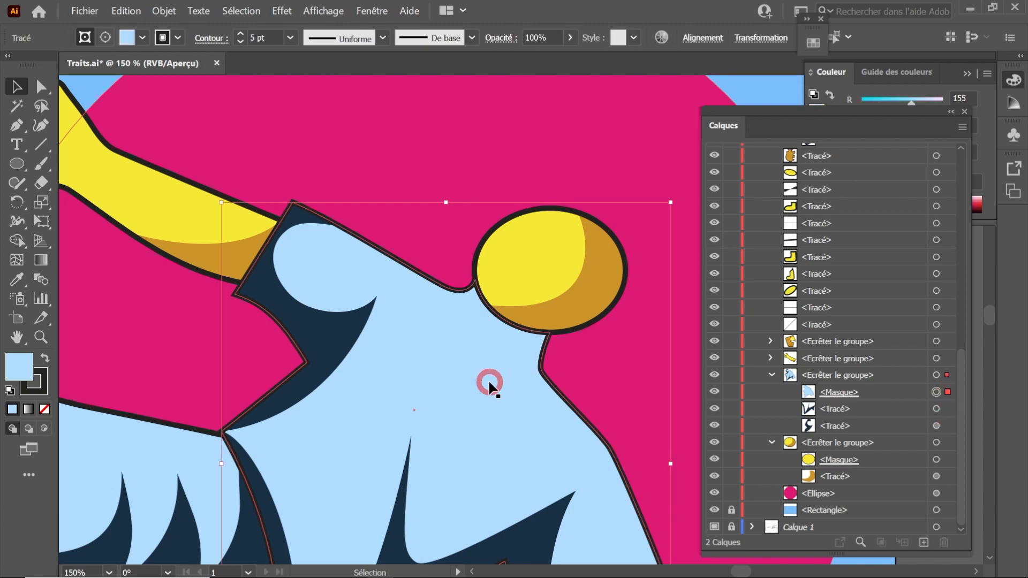
key("ctrl+c")
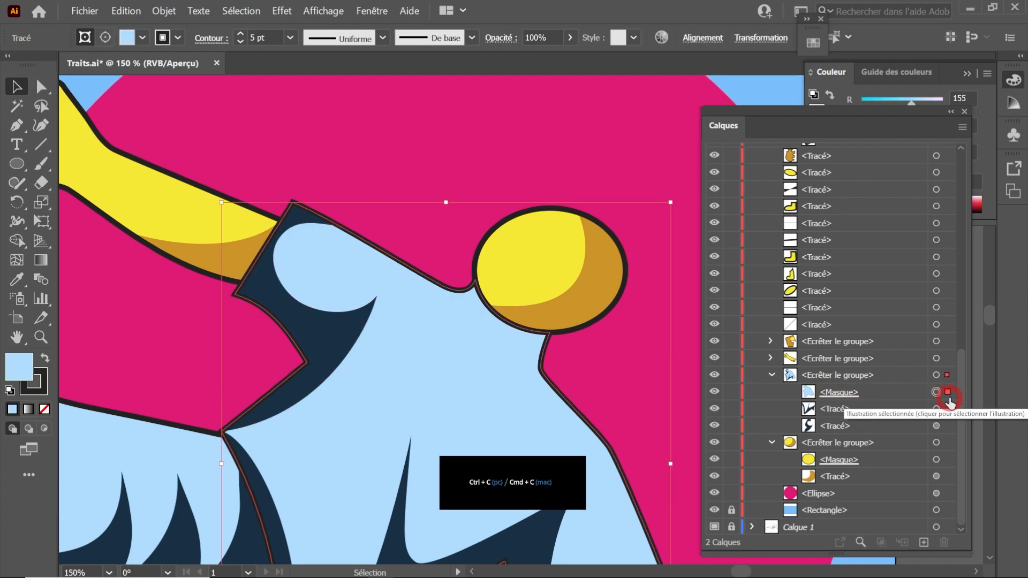
scroll(946, 158, "up", 10)
left_click(895, 155)
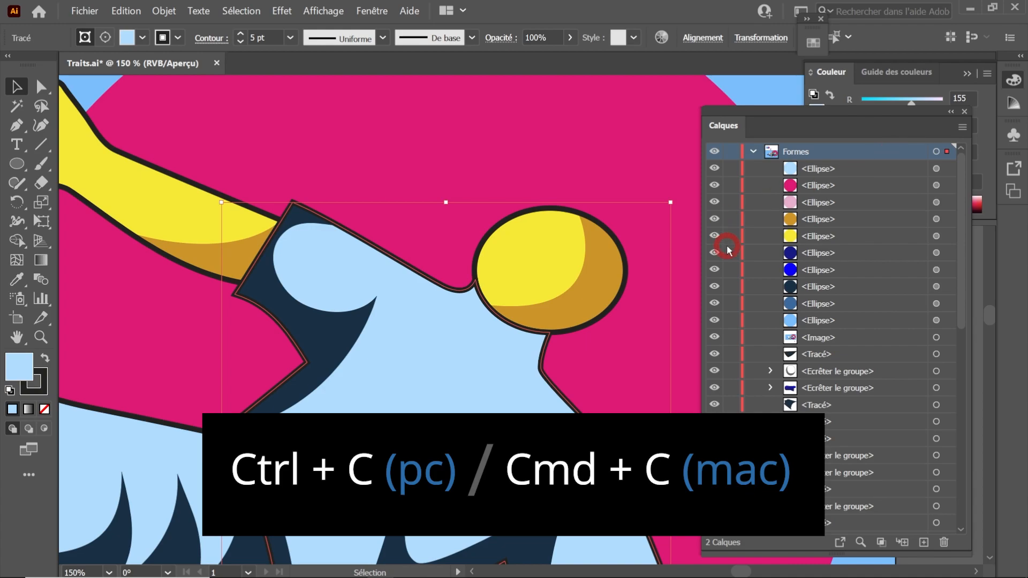
left_click(949, 170)
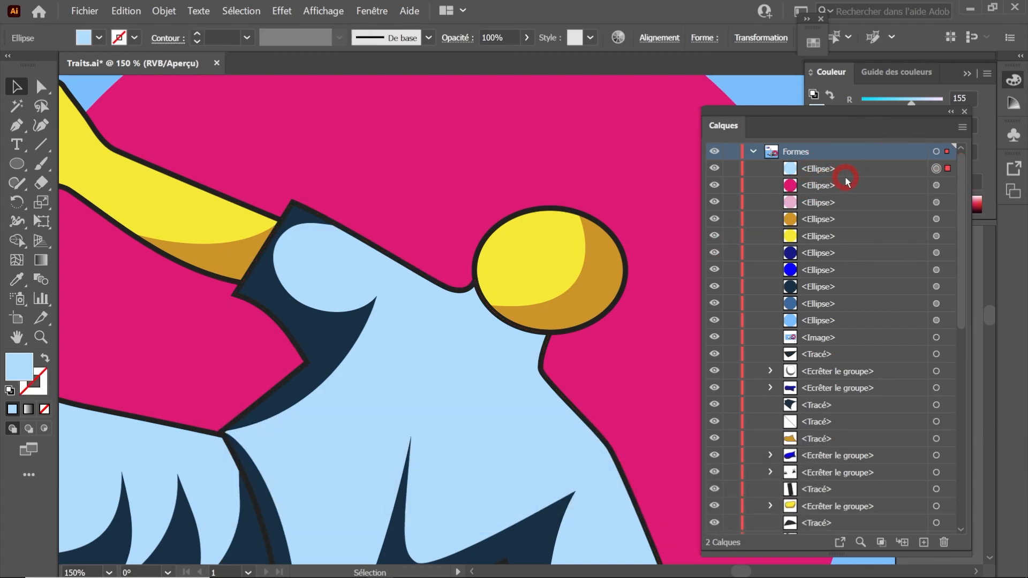
key("ctrl+f")
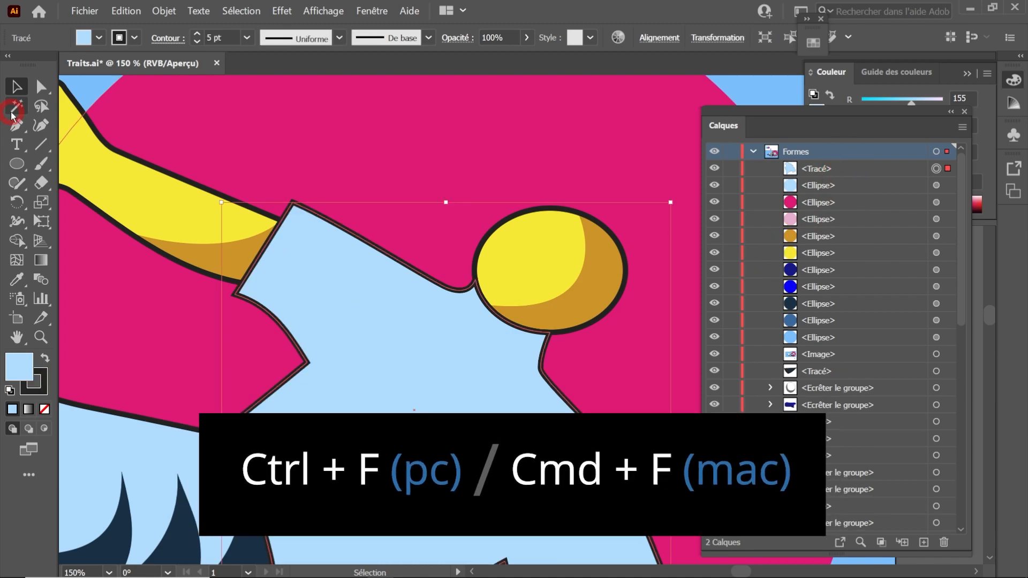
Step: Draw a curved neckline across the copied shirt path below the head with the Pen tool
left_click(18, 129)
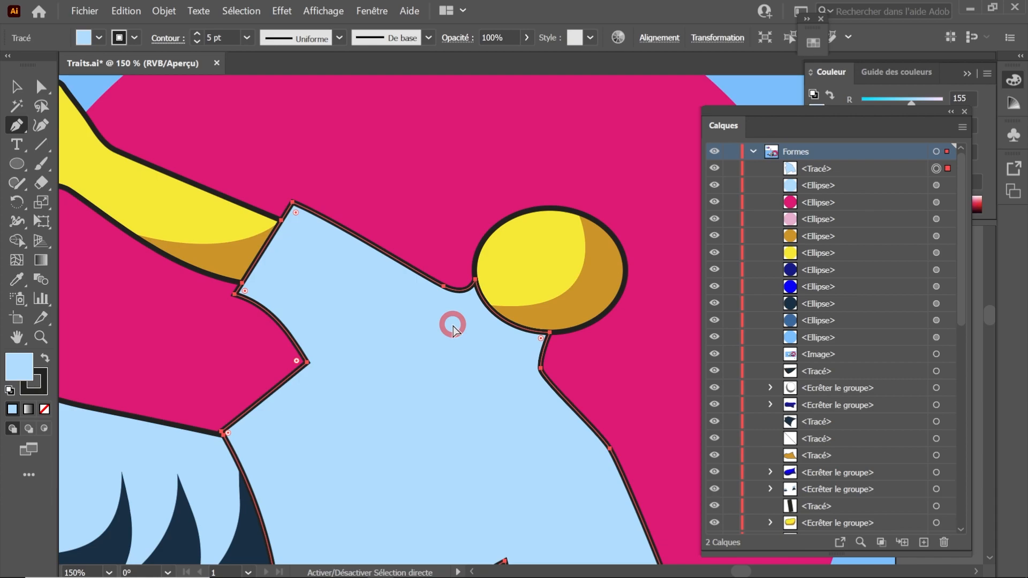
key("ctrl+shift+a")
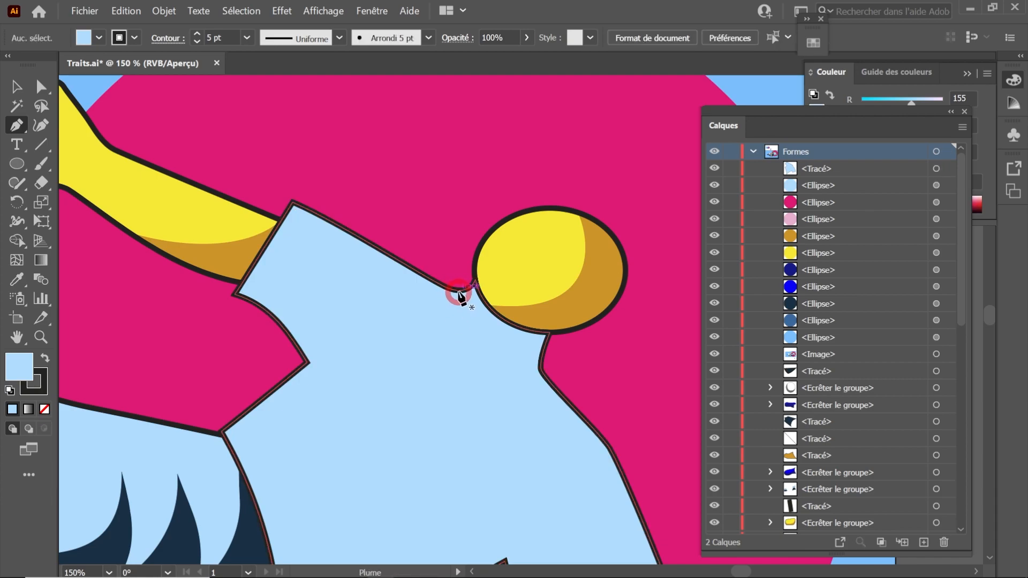
left_click_drag(454, 290, 447, 313)
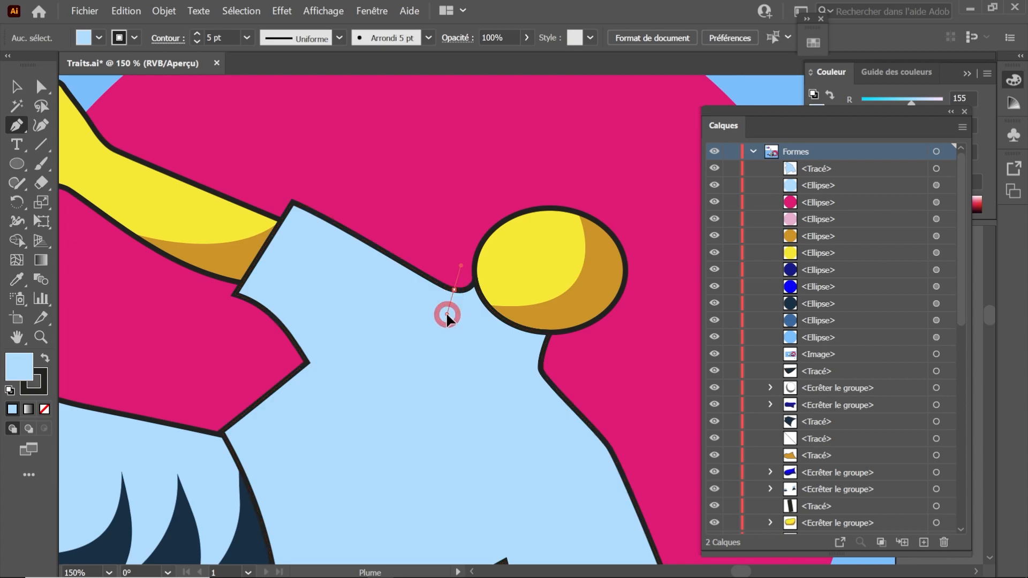
left_click_drag(464, 358, 562, 356)
key("v")
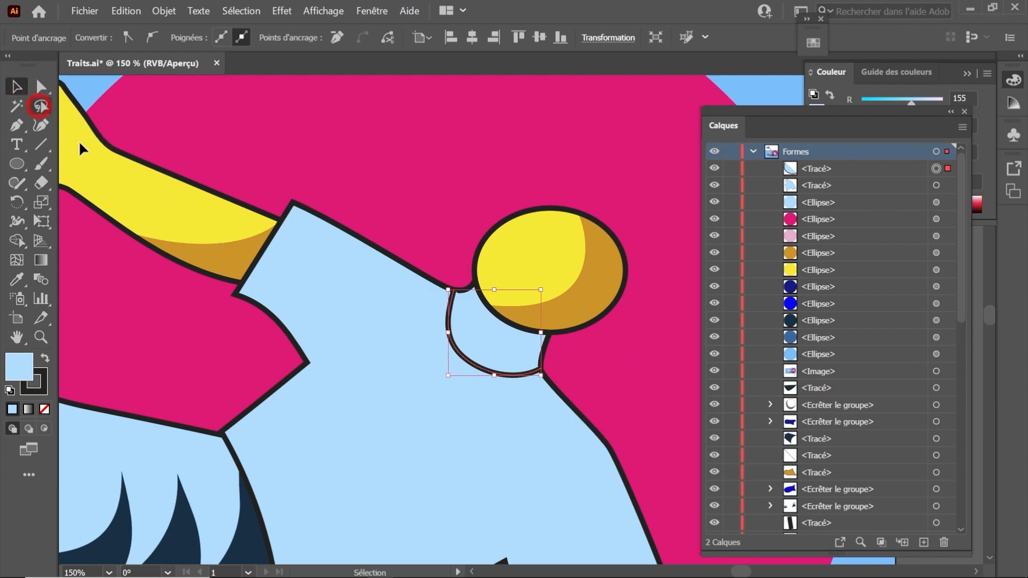
Step: Select the shirt copy and neckline, then use Shape Builder to make the neck a yellow shape and remove the rest of the copy
left_click(516, 416)
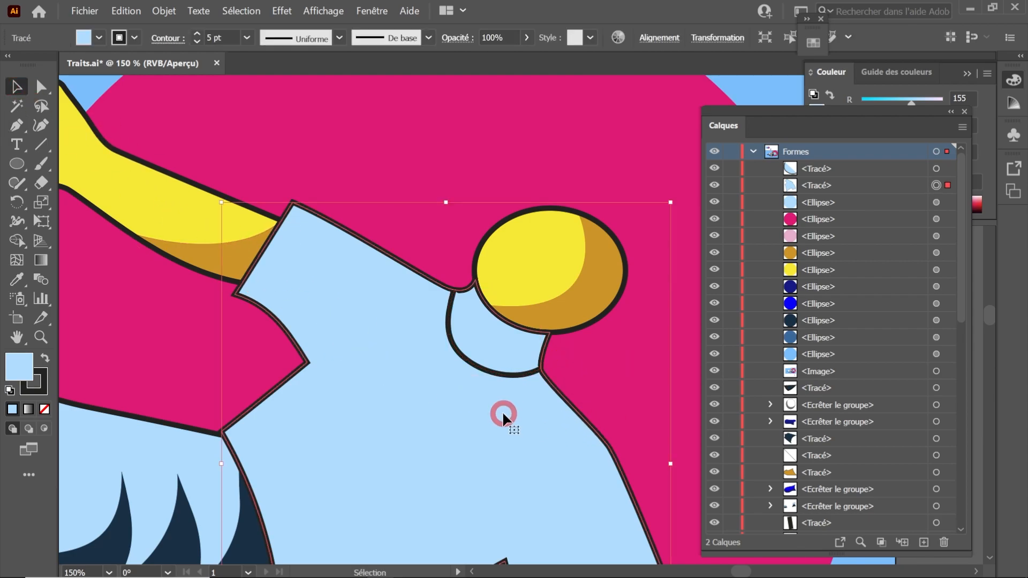
scroll(478, 323, "up", 1)
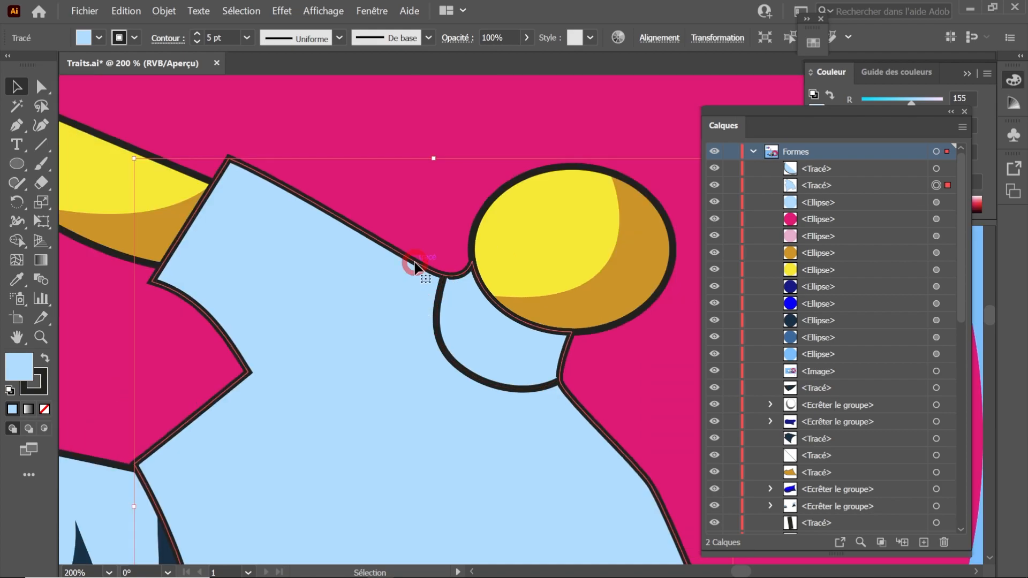
left_click_drag(439, 277, 442, 277)
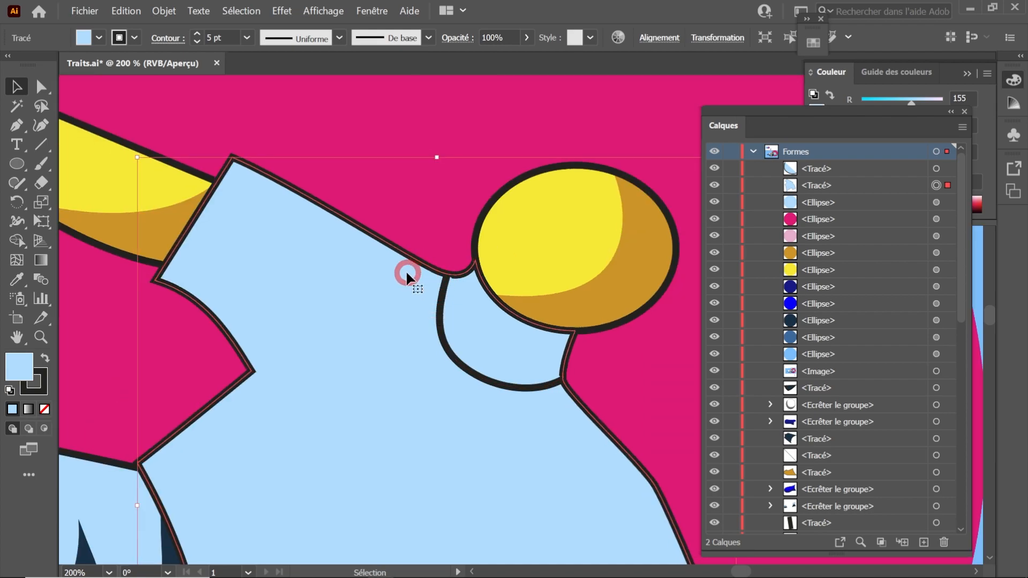
left_click(437, 317, "shift")
left_click(17, 240)
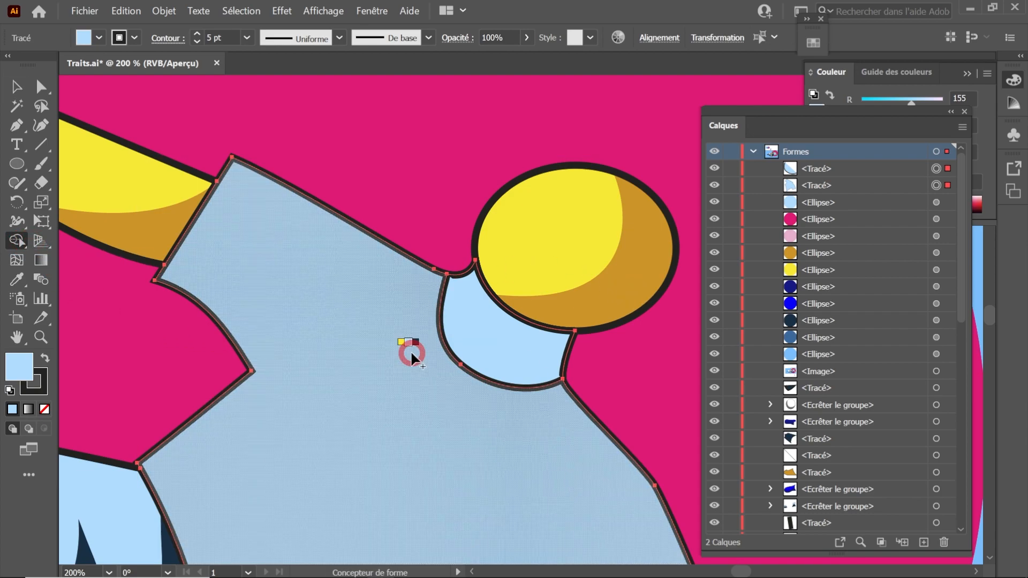
left_click_drag(496, 338, 527, 332)
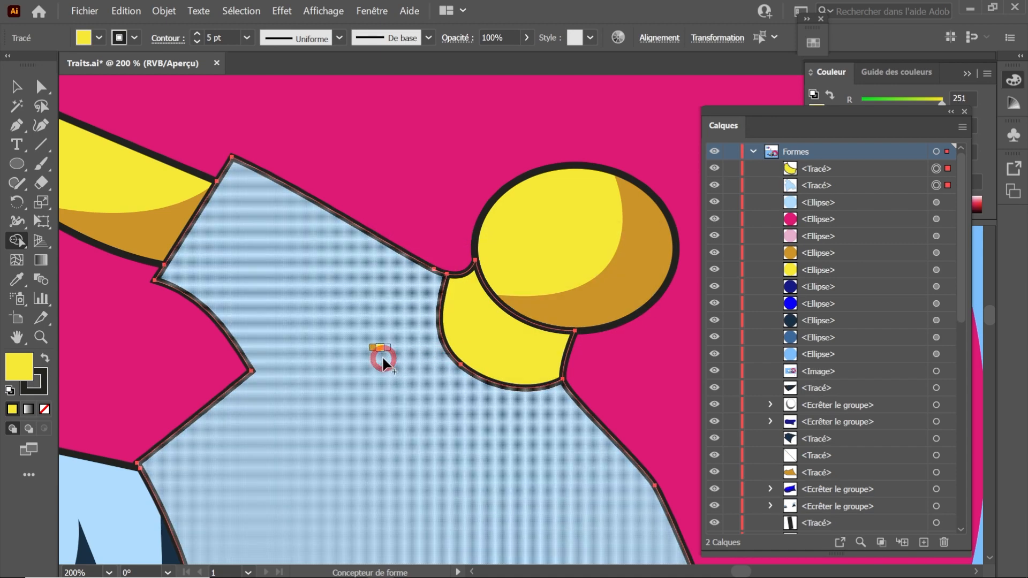
left_click(382, 275)
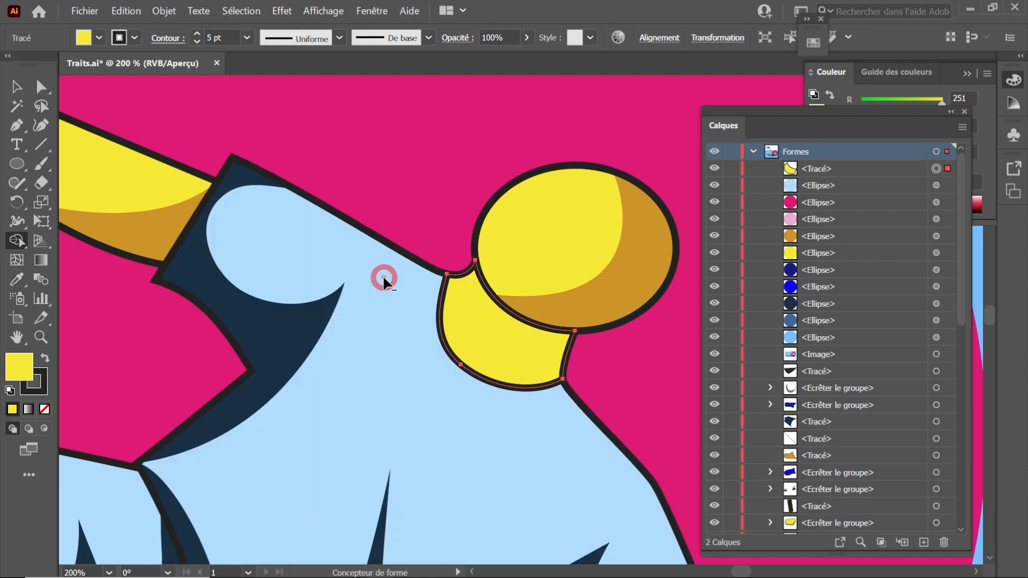
key("ctrl+minus")
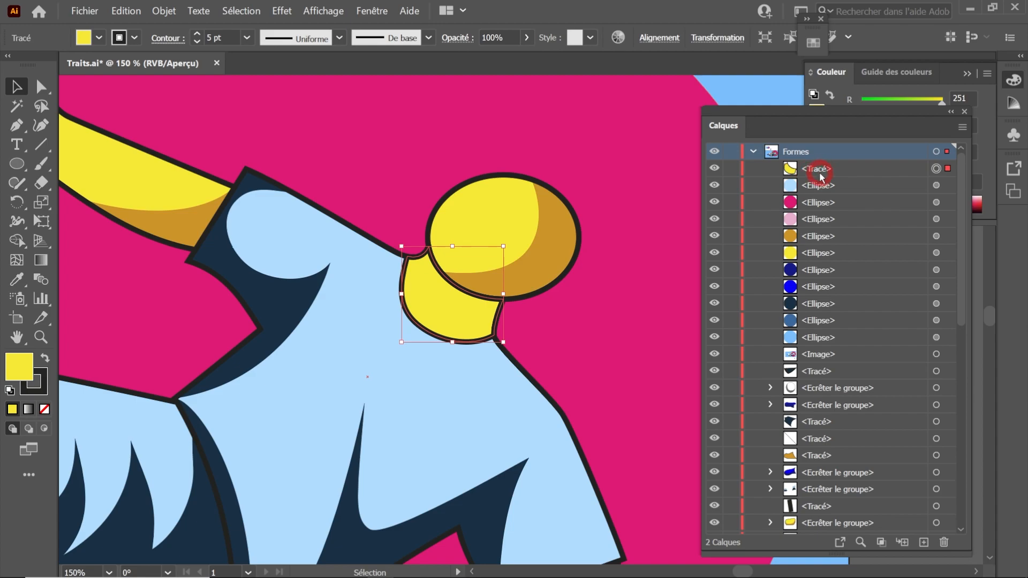
scroll(306, 212, "down", 2)
left_click(627, 319)
left_click_drag(459, 321, 576, 353)
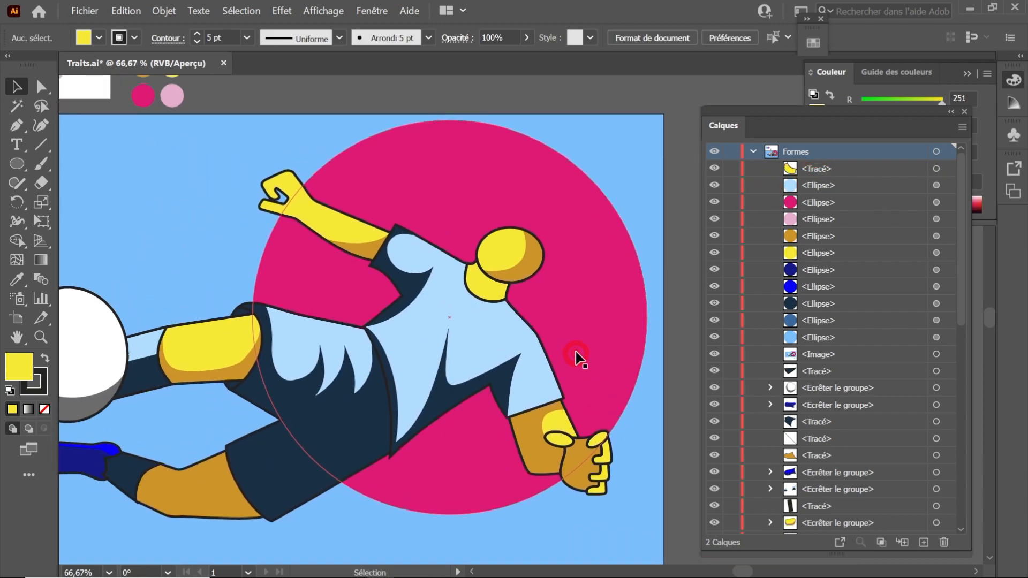
Step: Use Draw Inside on the yellow neck and trace a closed shadow path over its back part with the Pen tool
scroll(537, 332, "up", 4)
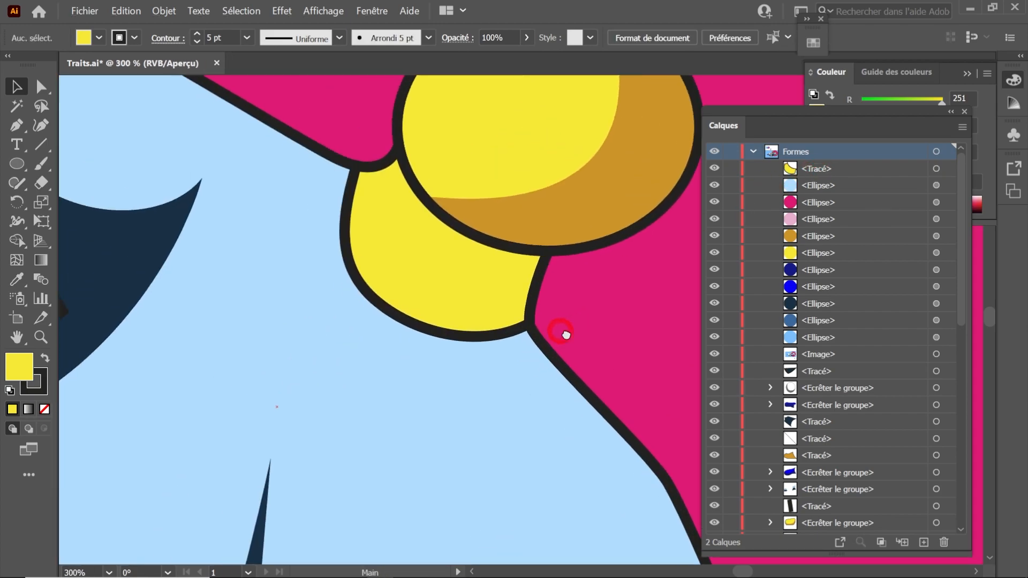
left_click(946, 168)
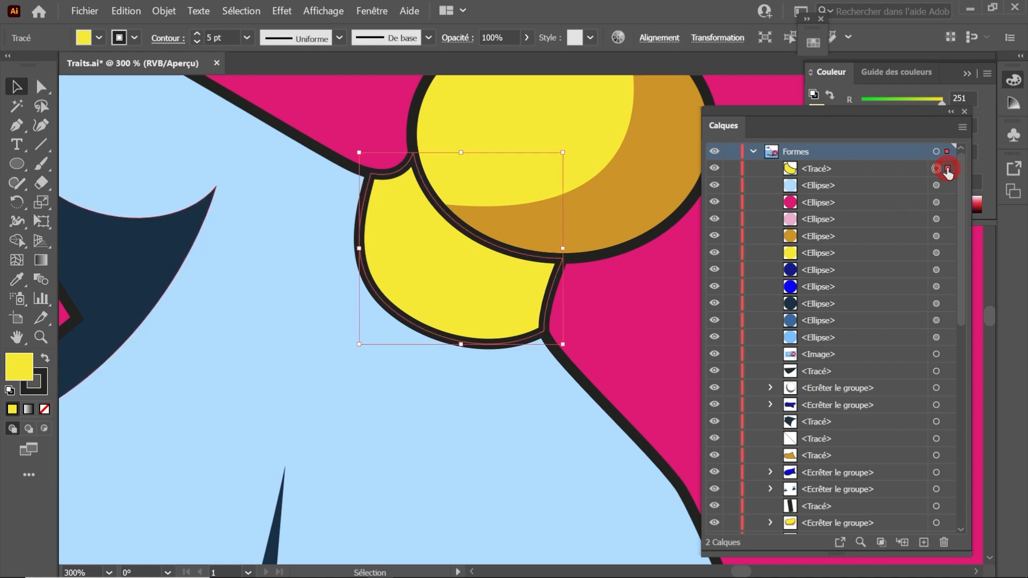
left_click(45, 429)
left_click(17, 125)
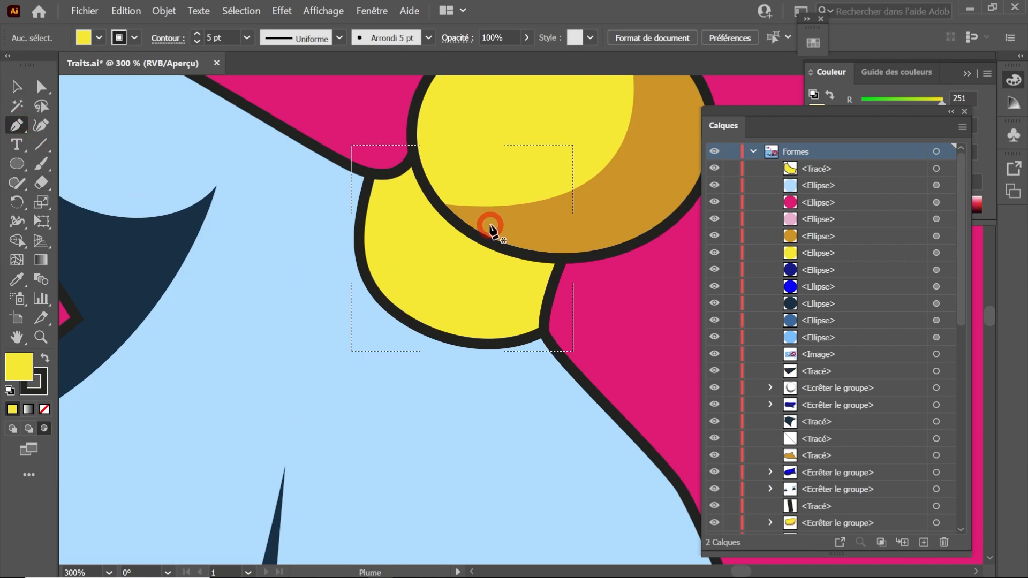
left_click_drag(483, 224, 501, 247)
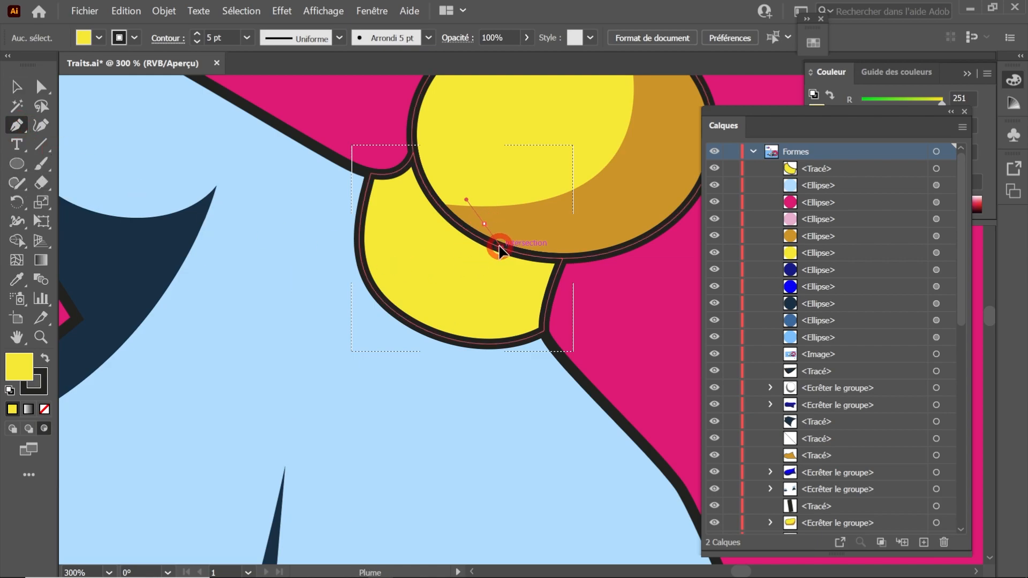
left_click_drag(480, 351, 454, 381)
left_click(604, 362)
left_click(587, 241)
left_click(484, 224)
Step: Remove the neck shadow's stroke, fill it with the head shadow's ochre using the Eyedropper, and restore normal drawing mode
left_click(45, 409)
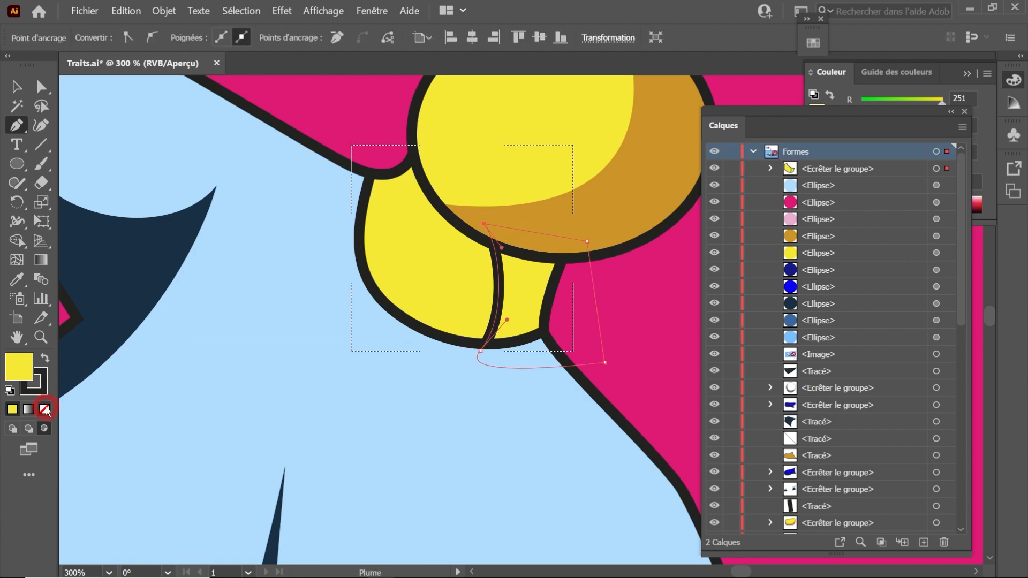
key("shift+x")
left_click(47, 409)
scroll(301, 380, "down", 3)
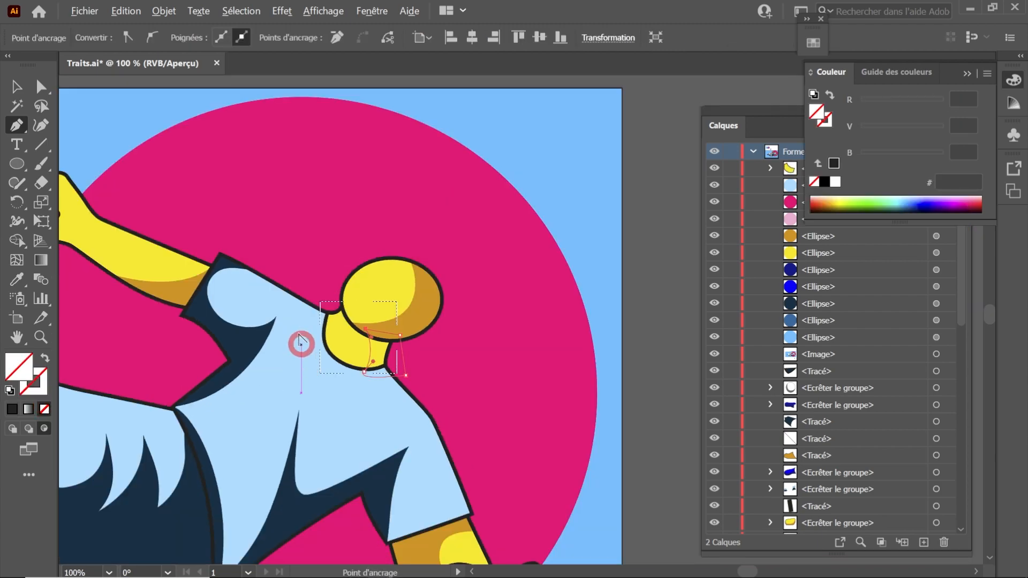
left_click_drag(309, 303, 344, 413)
left_click(16, 279)
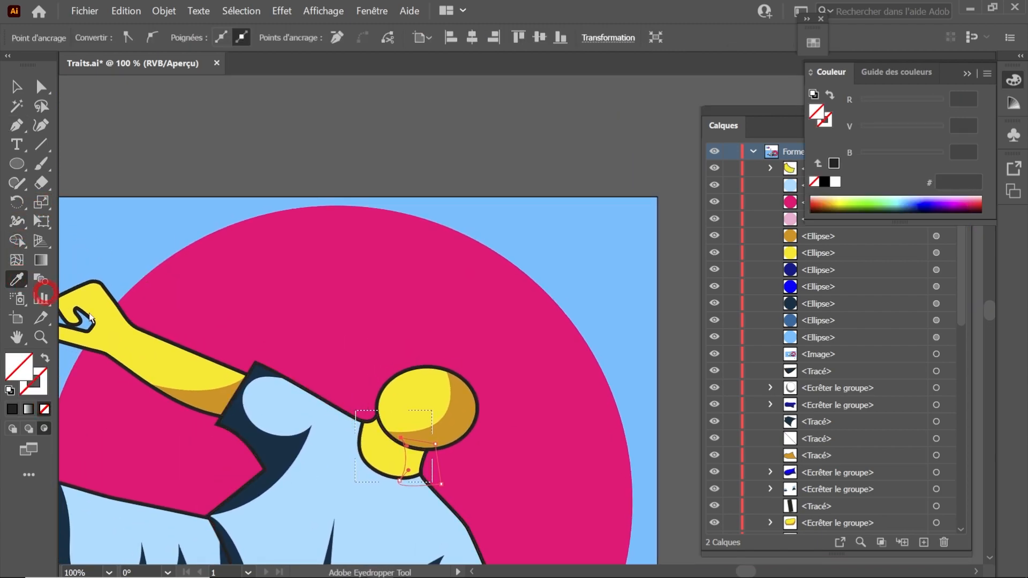
left_click(462, 410)
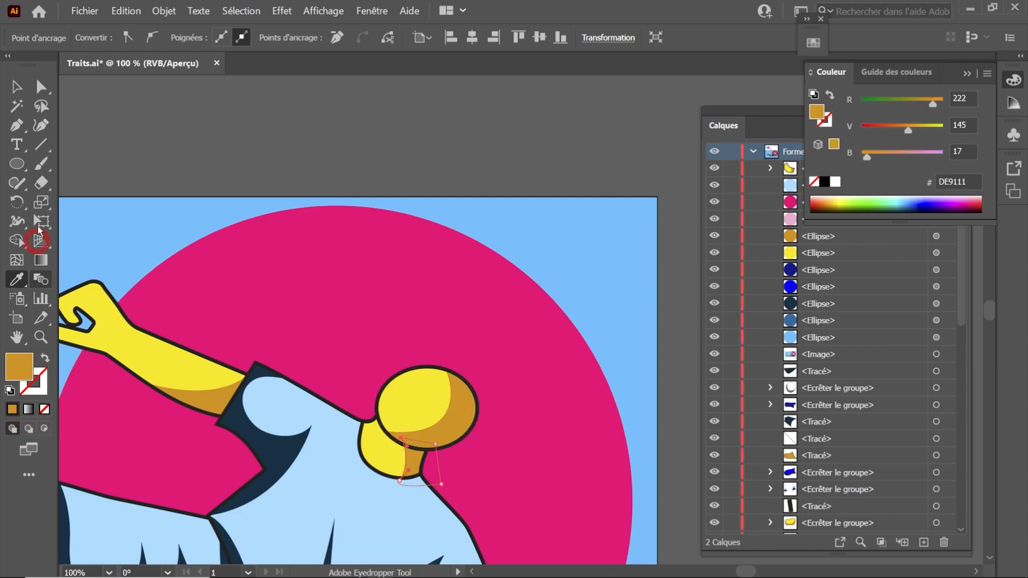
left_click(18, 88)
left_click(343, 166)
scroll(362, 221, "down", 2)
left_click_drag(522, 360, 678, 310)
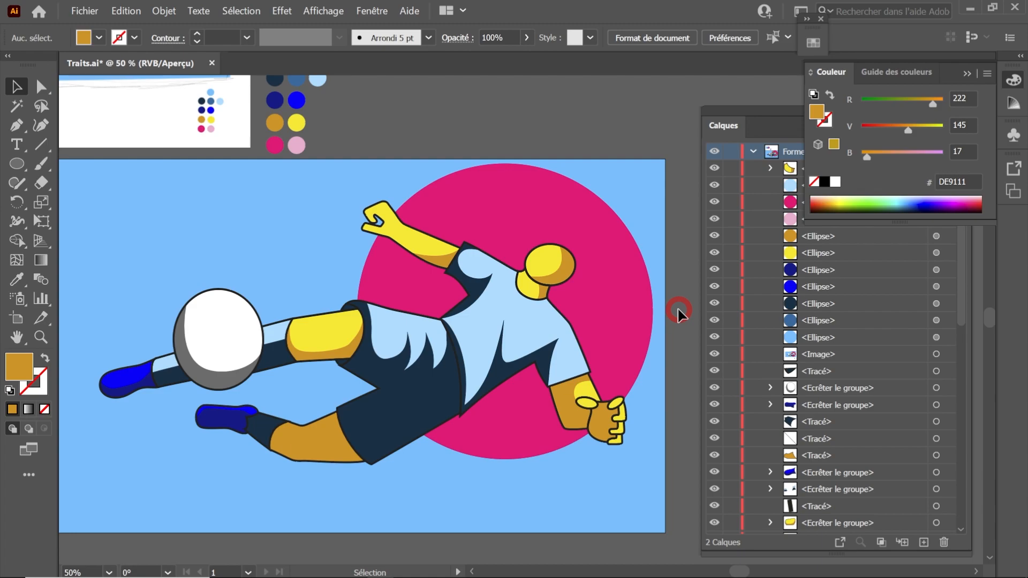
left_click(22, 411)
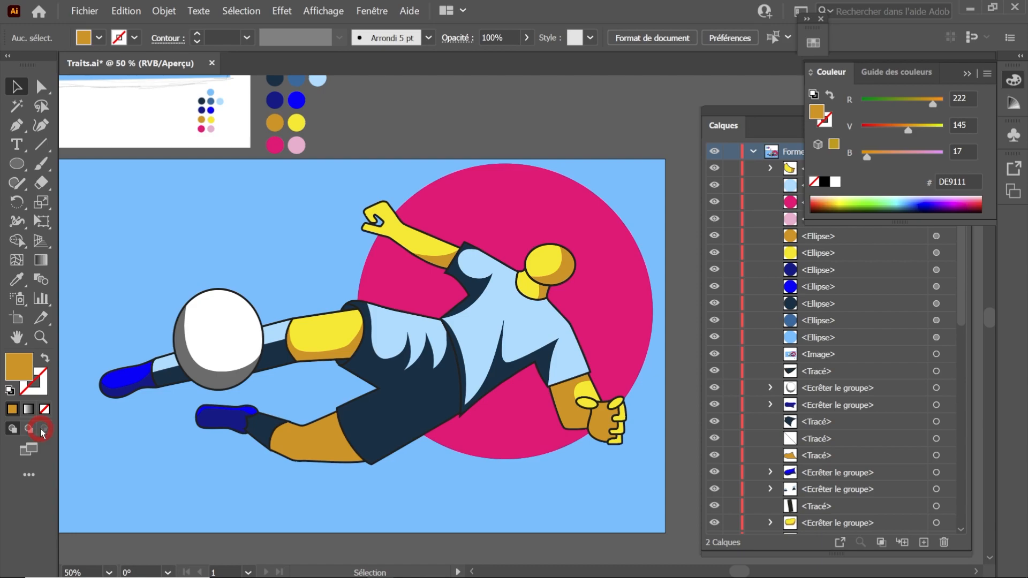